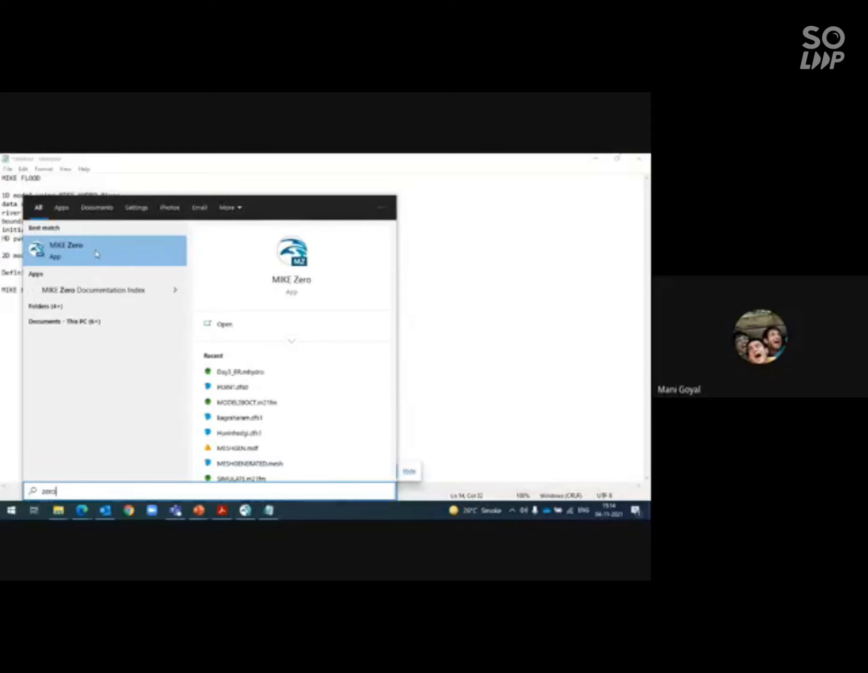
Launch the MIKE Zero application.
click(96, 253)
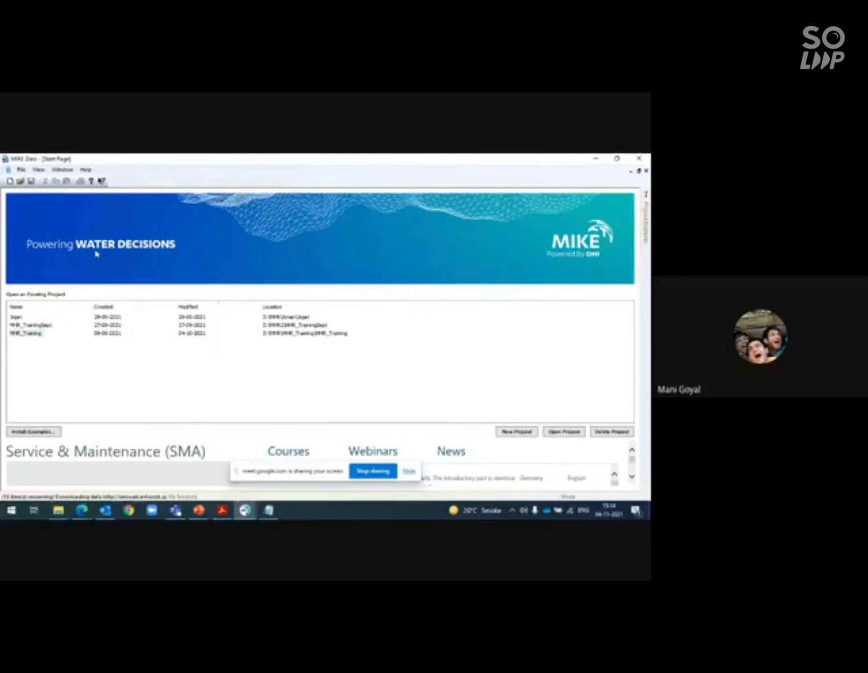
Examine the installable MIKE_HYDRO example files and their destination directory, leaving without installing anything.
click(53, 432)
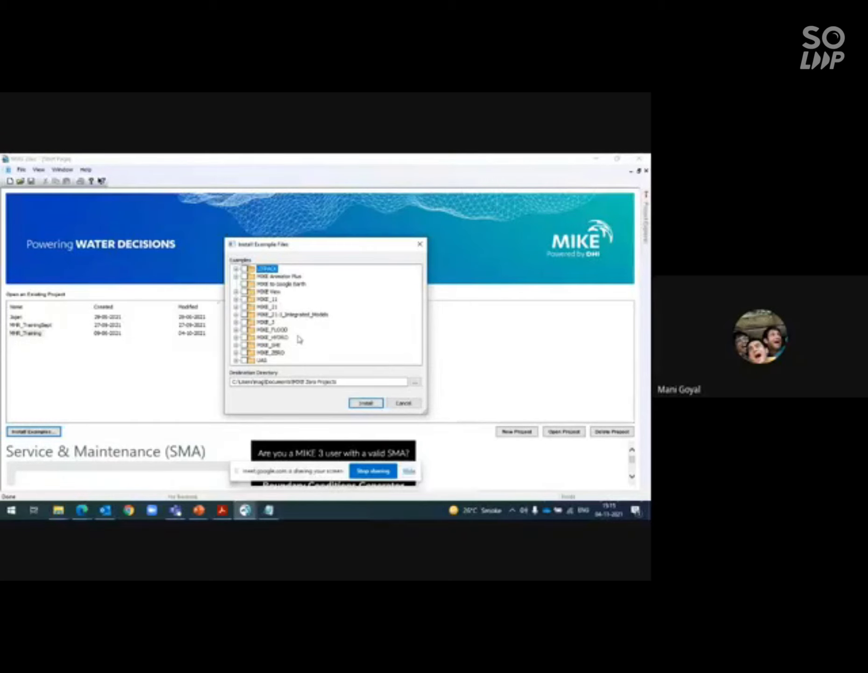
click(236, 337)
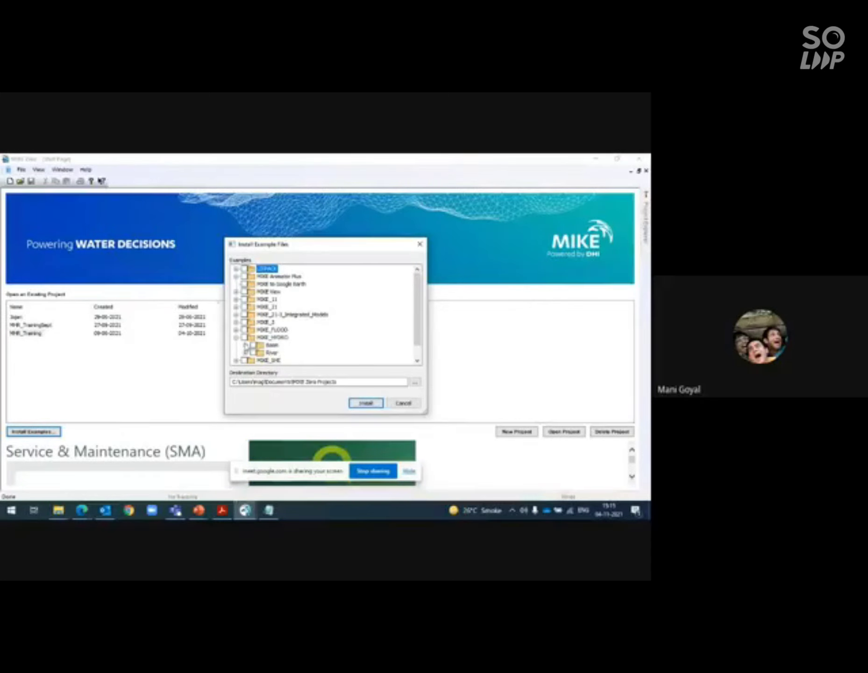
click(244, 338)
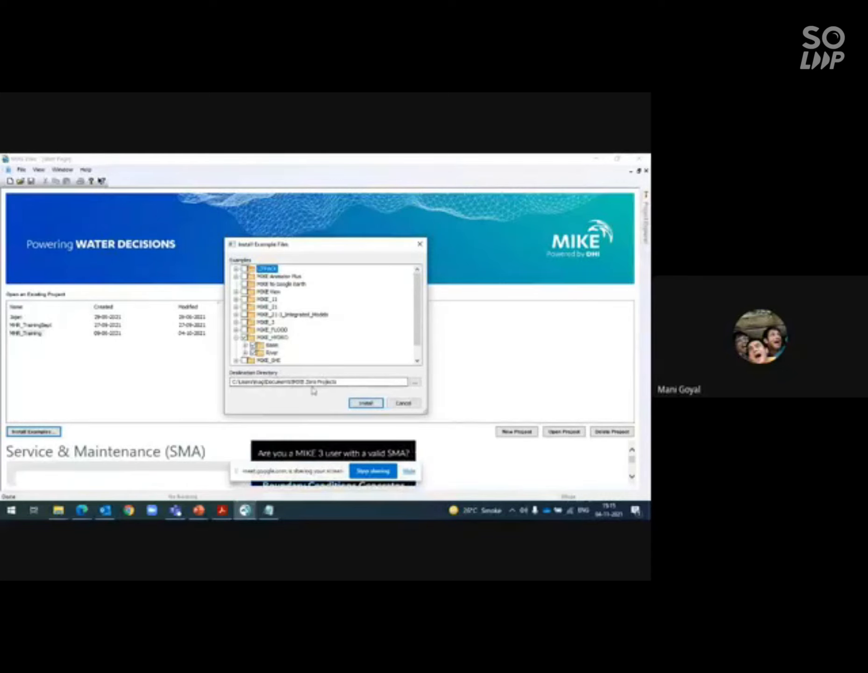
click(360, 382)
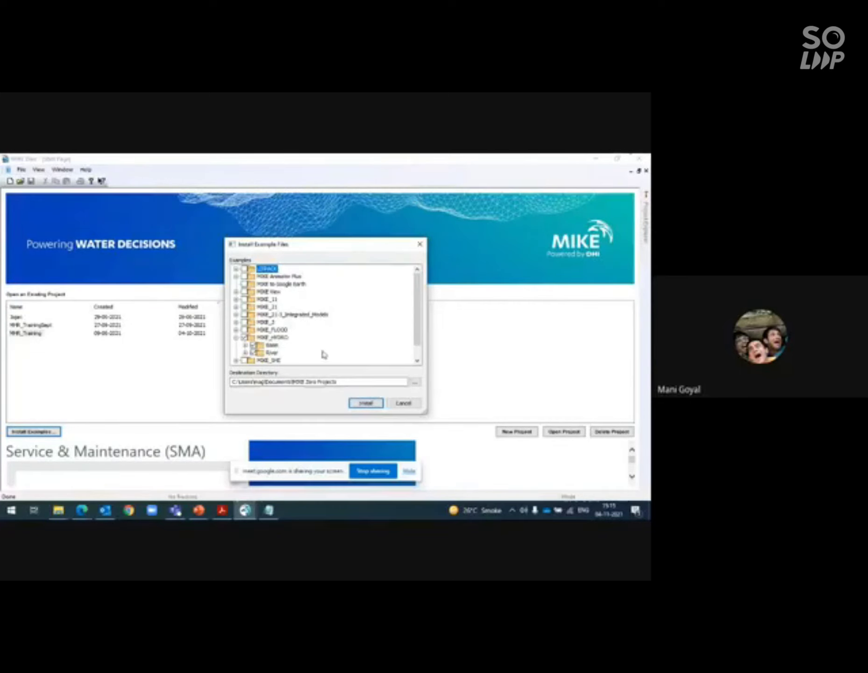
click(403, 403)
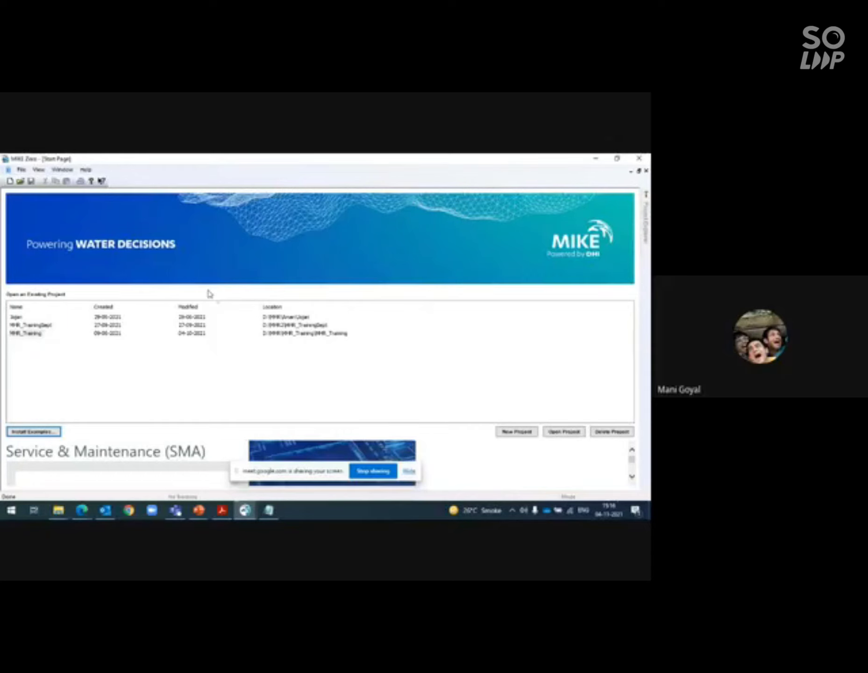
Examine the new project settings with the Blank template chosen, leaving without creating a project.
click(515, 431)
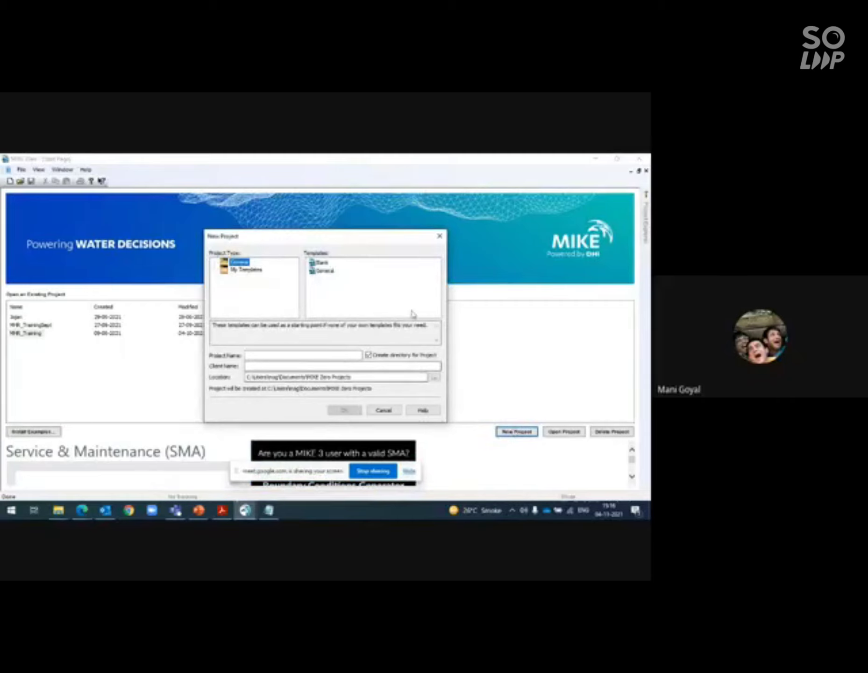
click(322, 262)
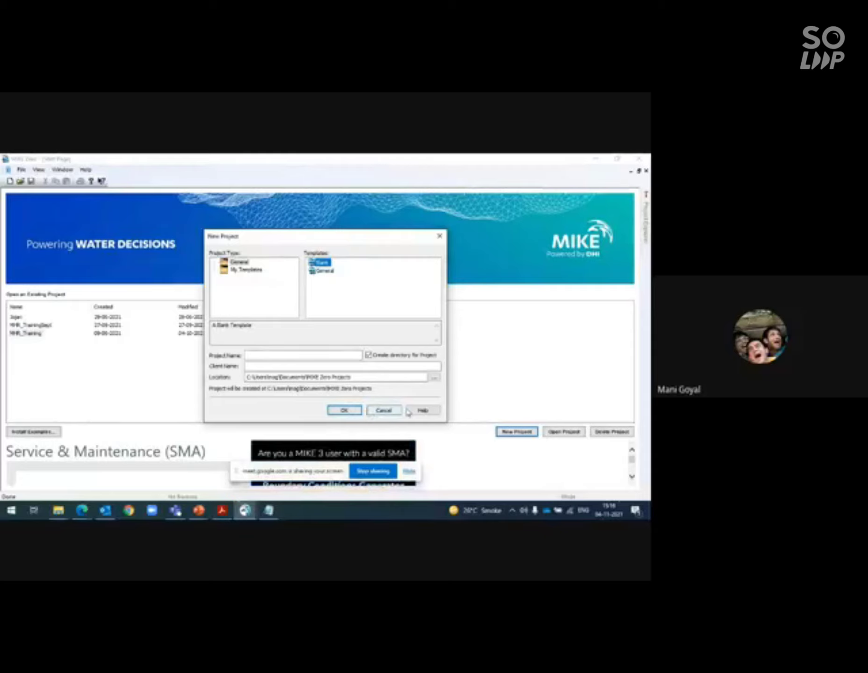
click(392, 412)
Switch to File Explorer, view the MHR_TrainingSept project folder structure and return to MIKE Zero.
mouse_move(62, 515)
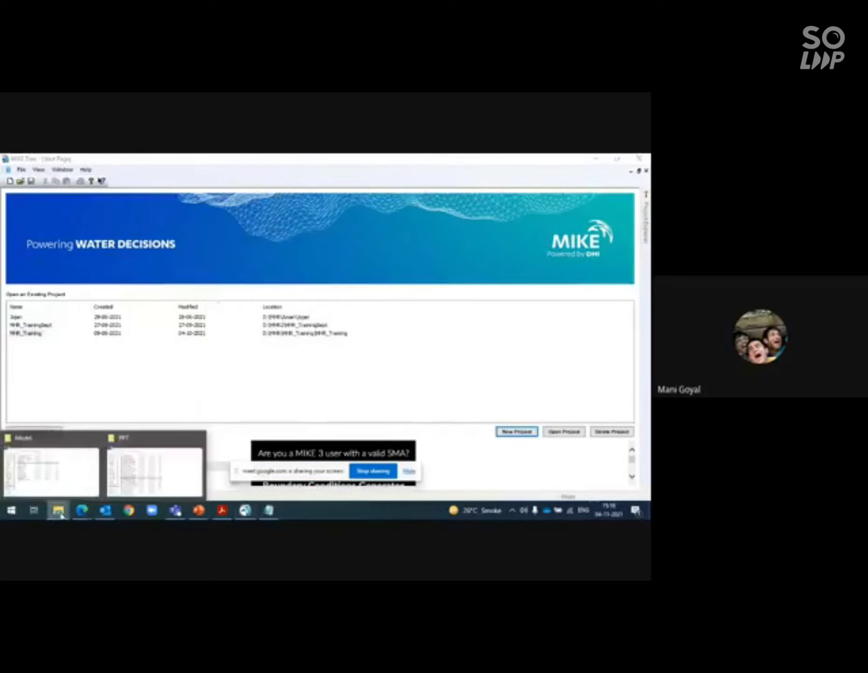
click(53, 465)
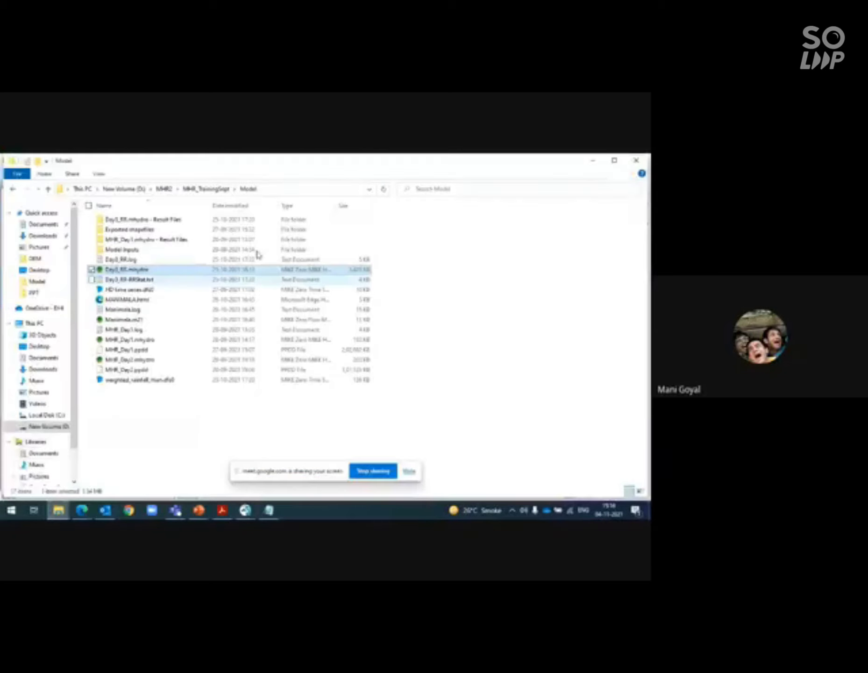
click(224, 191)
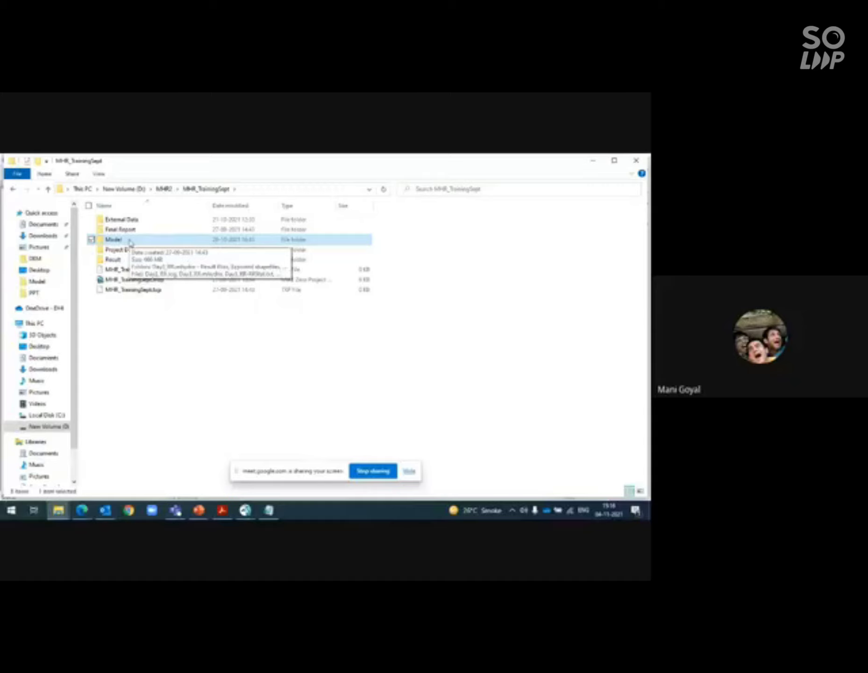
click(591, 165)
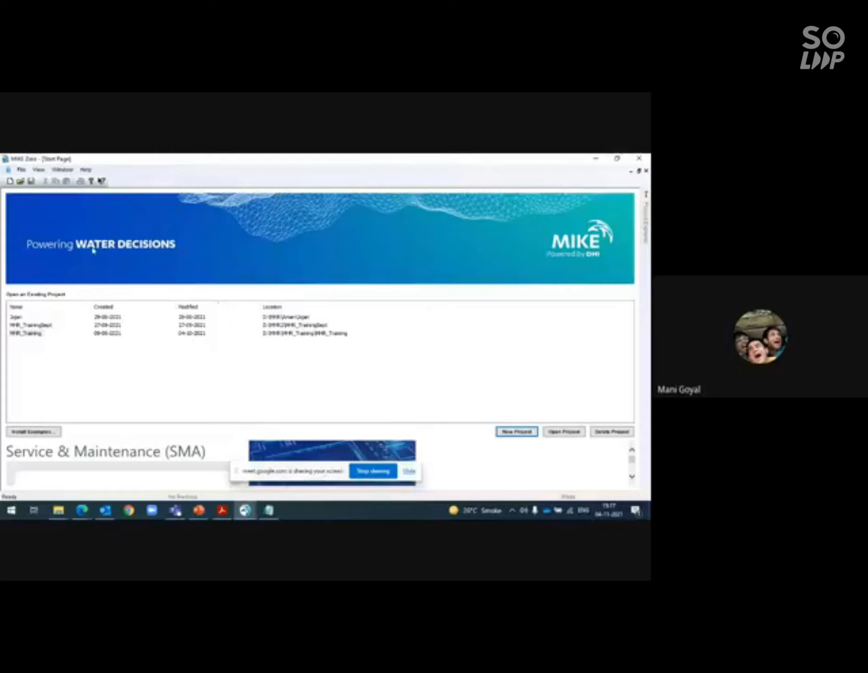
click(22, 170)
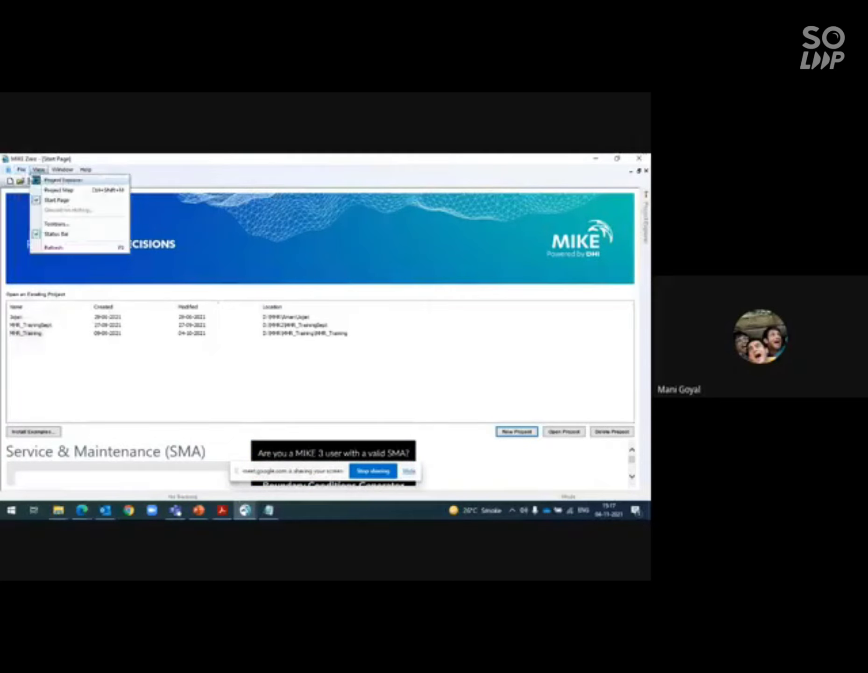
mouse_move(29, 181)
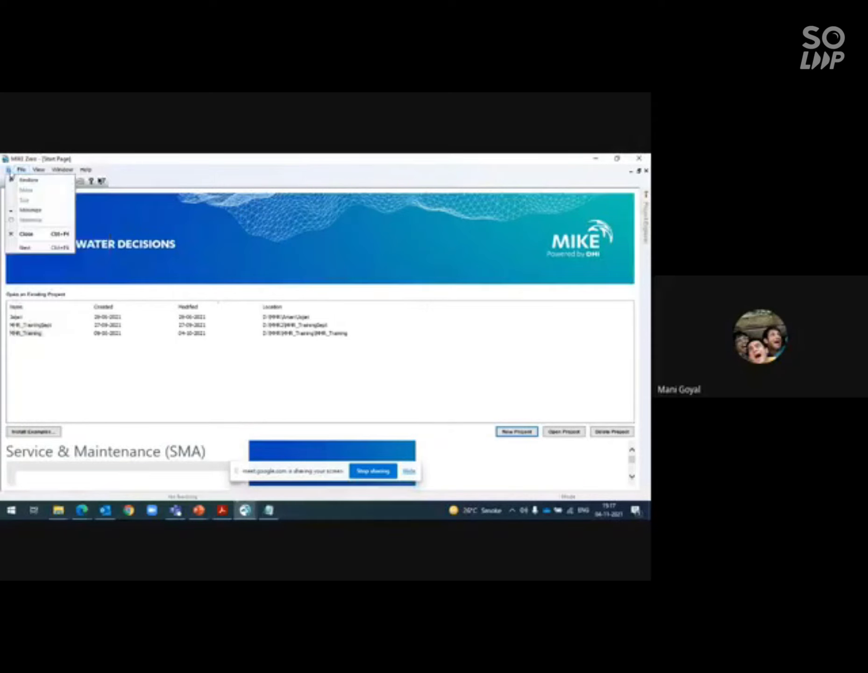
click(39, 169)
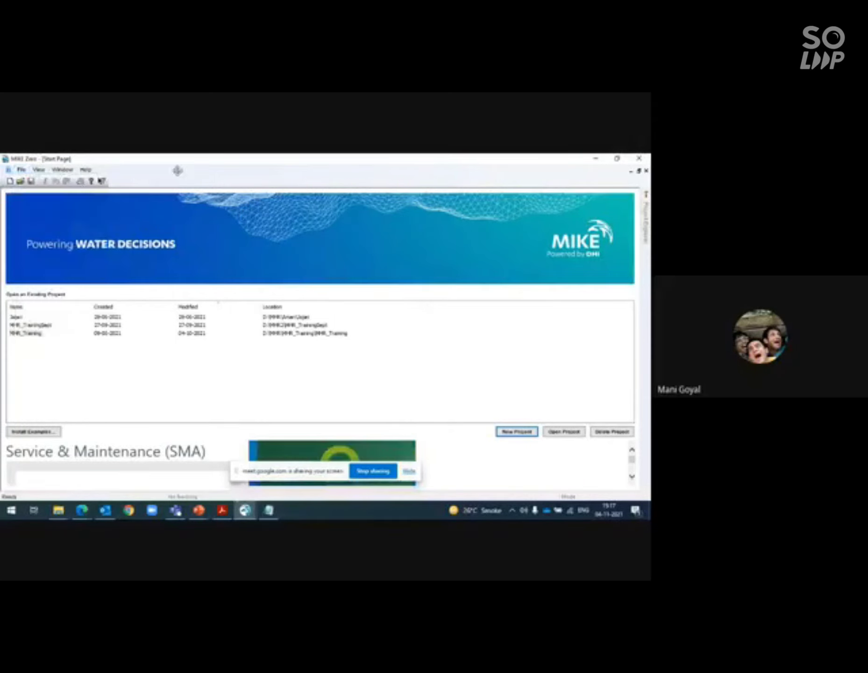
Create a MIKE Zero Toolbox file, view its GIS conversion tools and close the file.
click(10, 181)
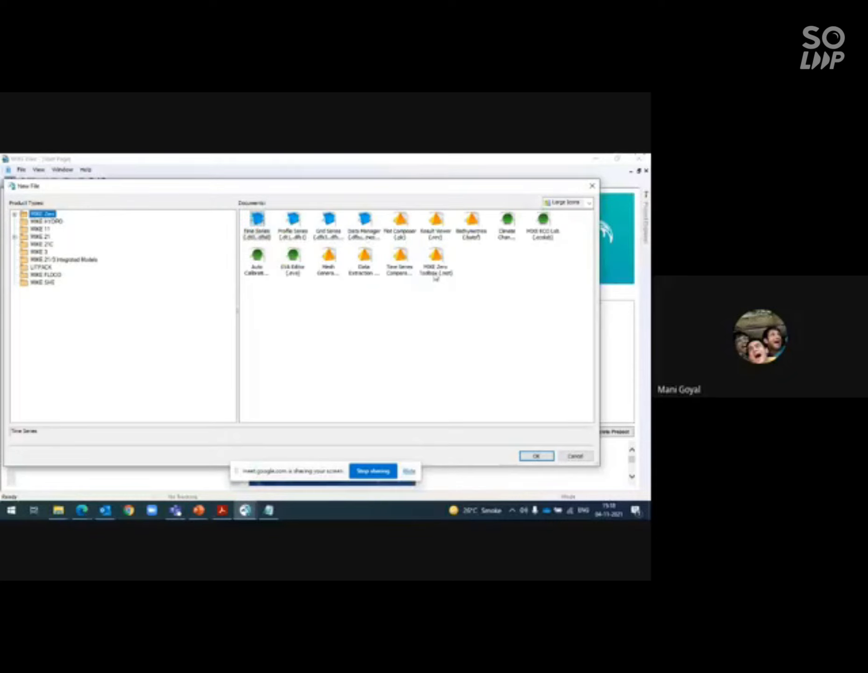
click(435, 278)
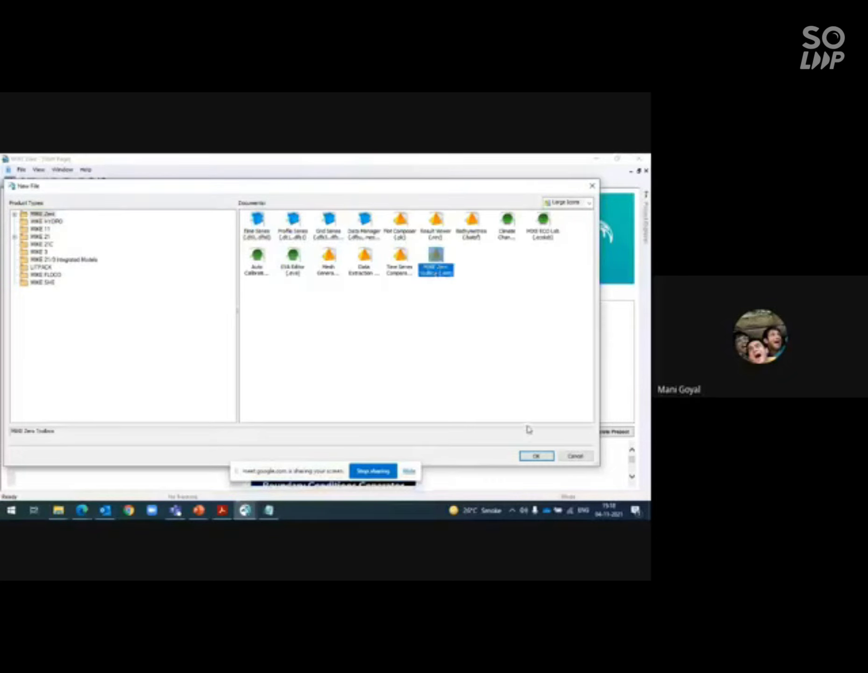
click(537, 456)
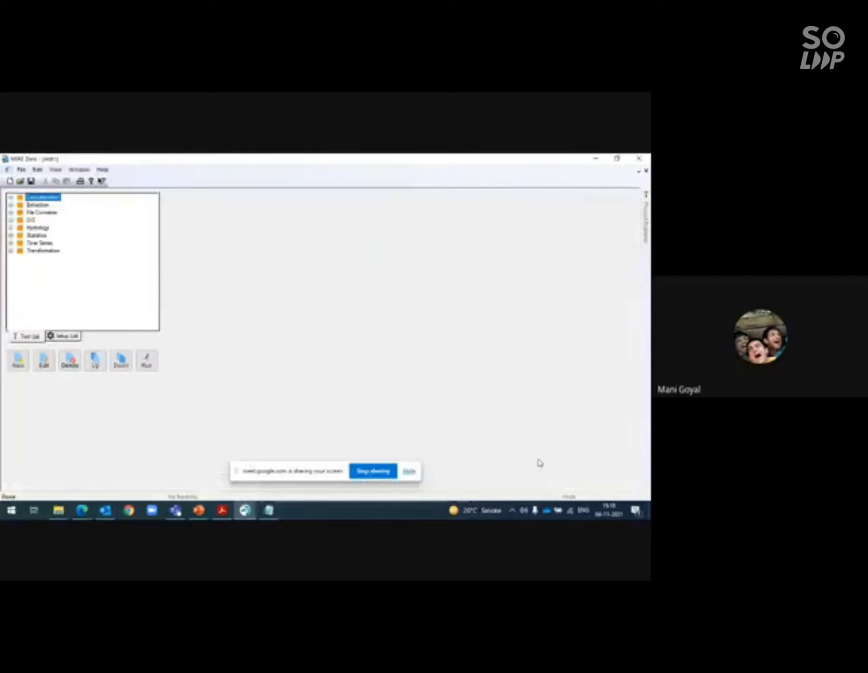
click(10, 219)
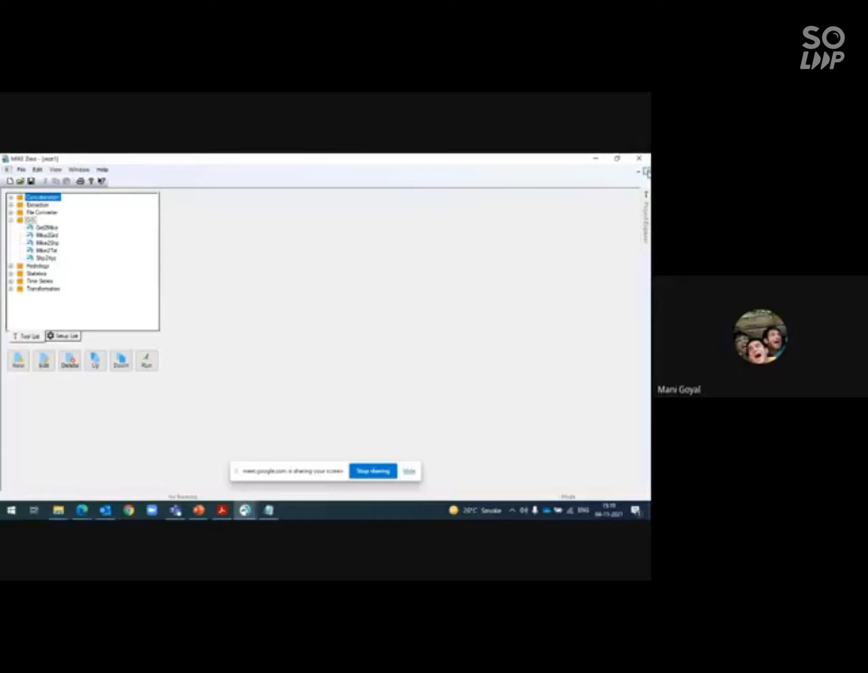
click(645, 172)
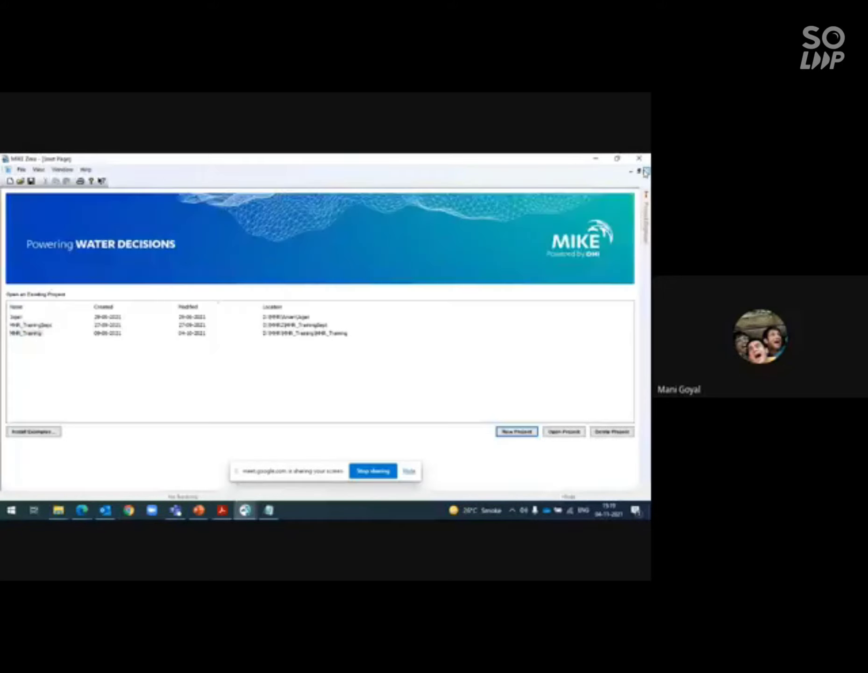
Look at the Mesh Generator document type, and create another MIKE Zero Toolbox file to examine its GIS tools.
click(10, 182)
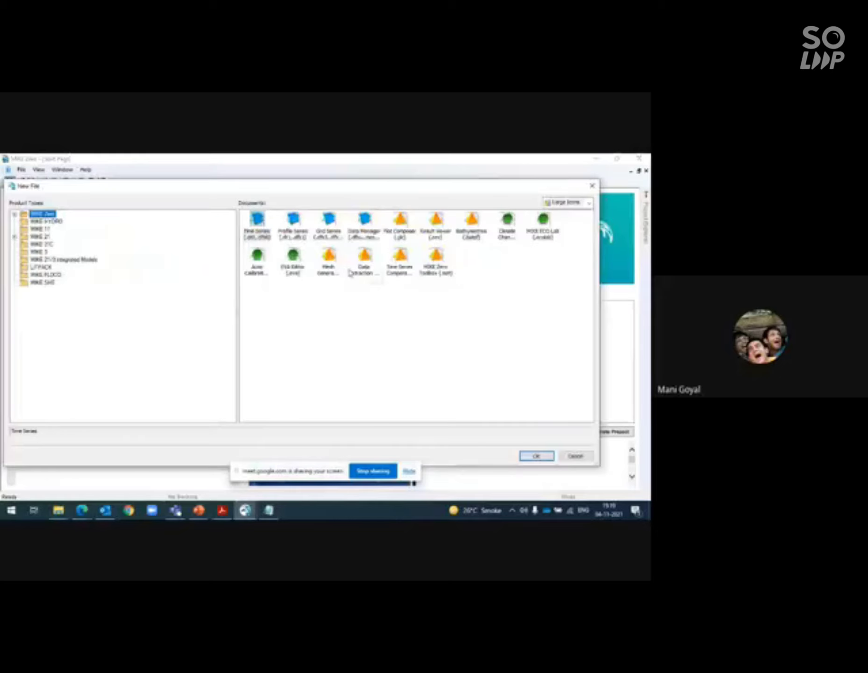
click(328, 267)
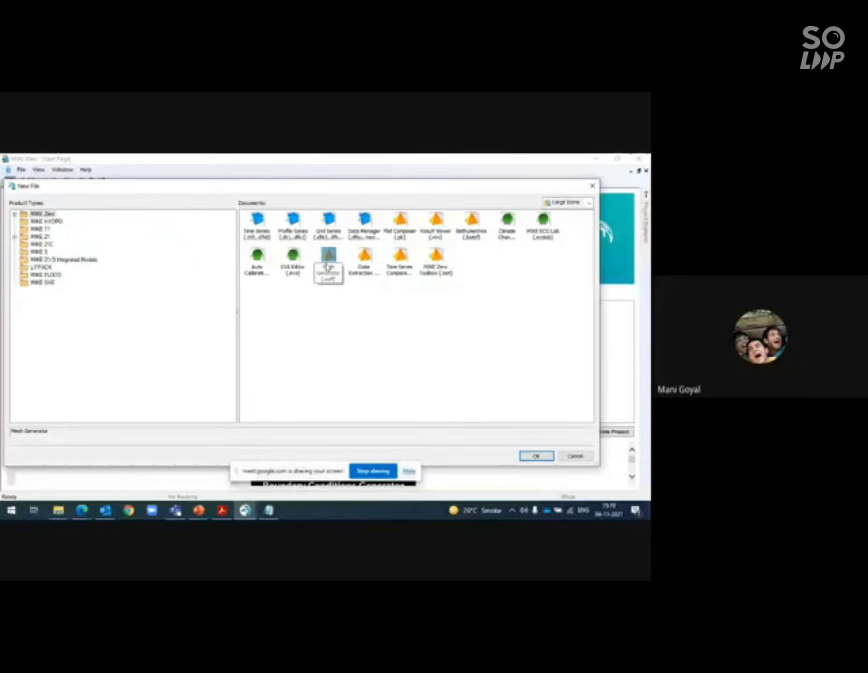
click(328, 267)
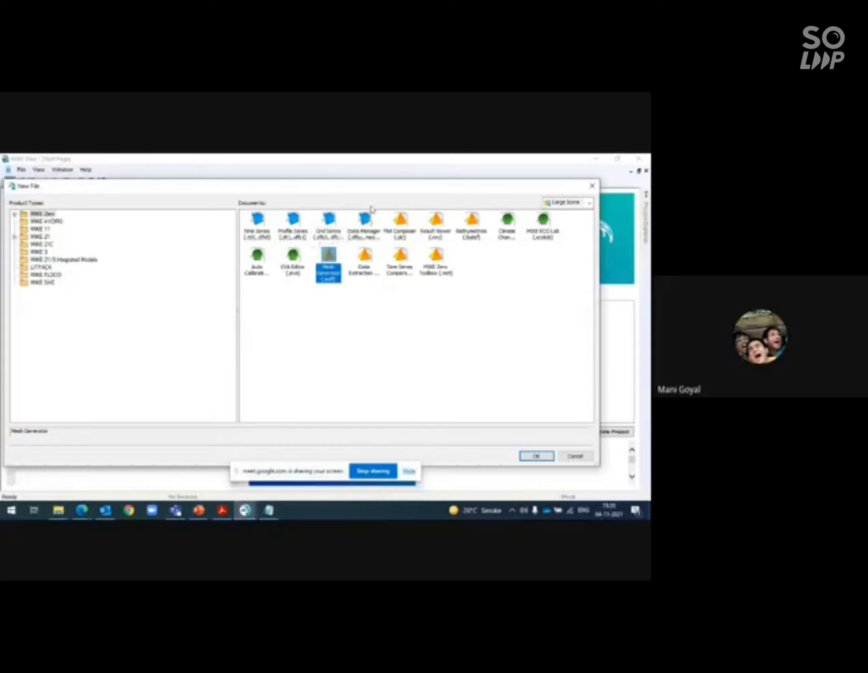
click(451, 277)
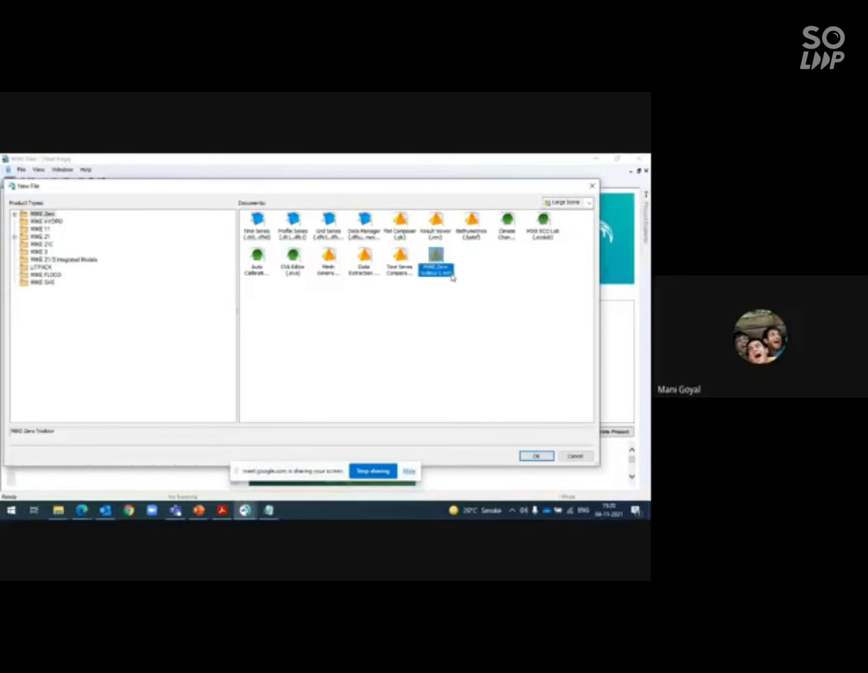
click(531, 456)
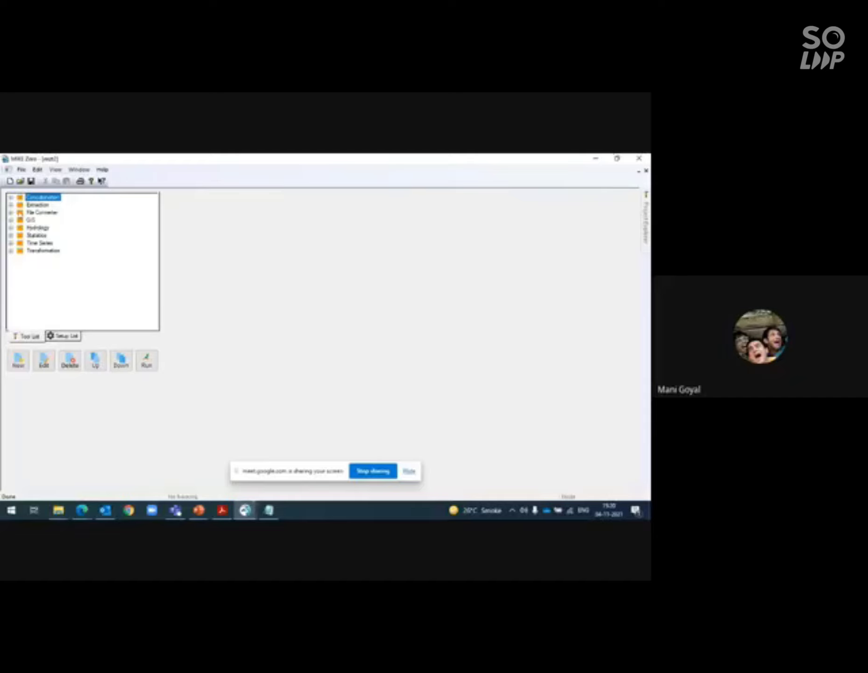
click(11, 220)
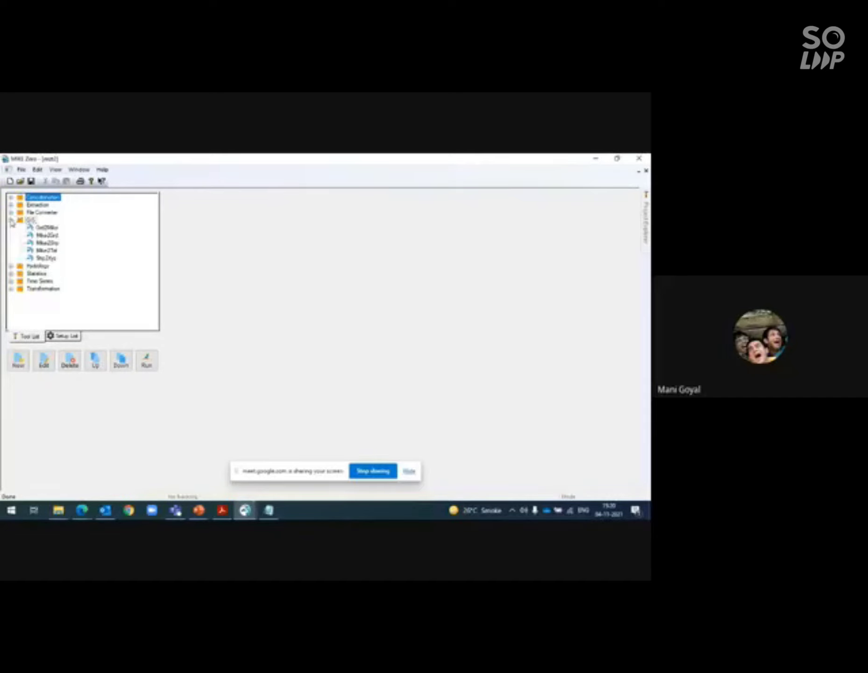
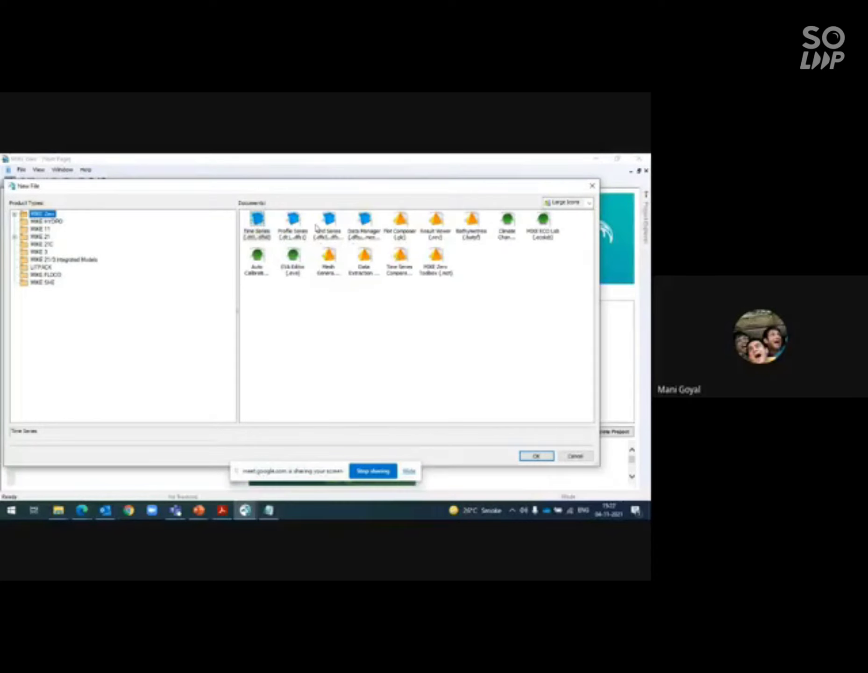
Examine the new-file document types for MIKE HYDRO, MIKE 21 and MIKE 21C, including Flow Model, Flow Model FM and Curvilinear Flow Model.
click(56, 223)
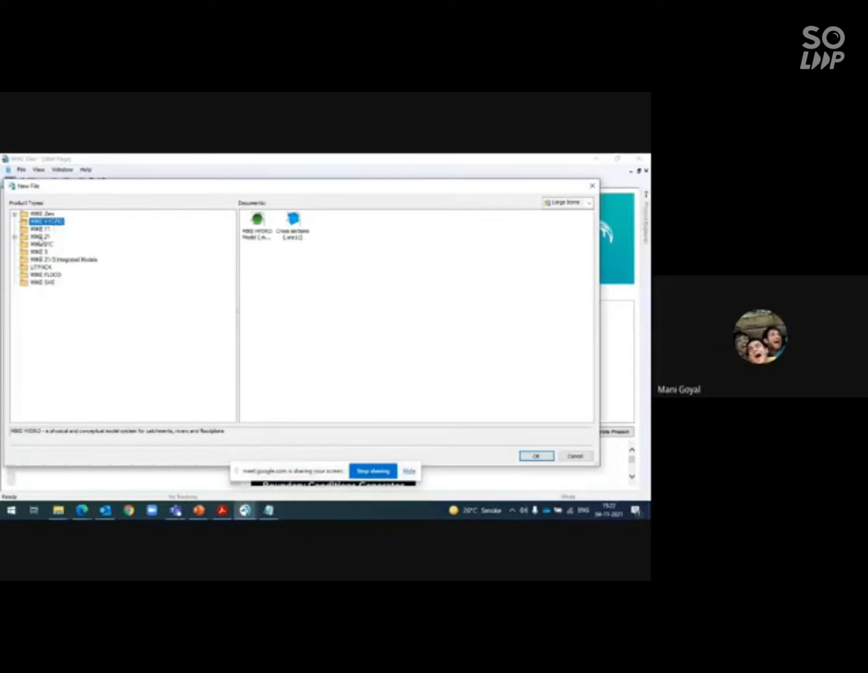
click(40, 236)
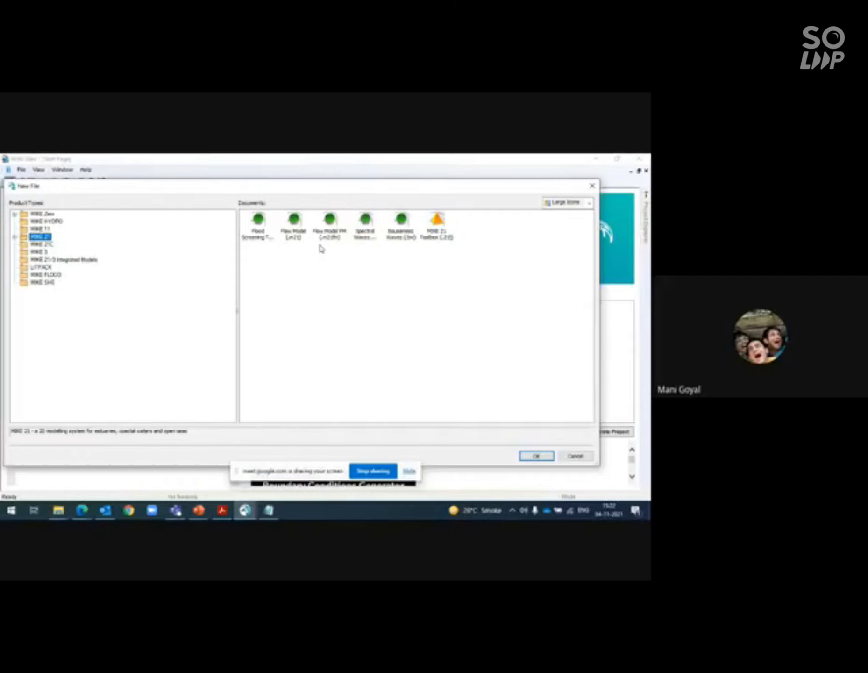
click(331, 232)
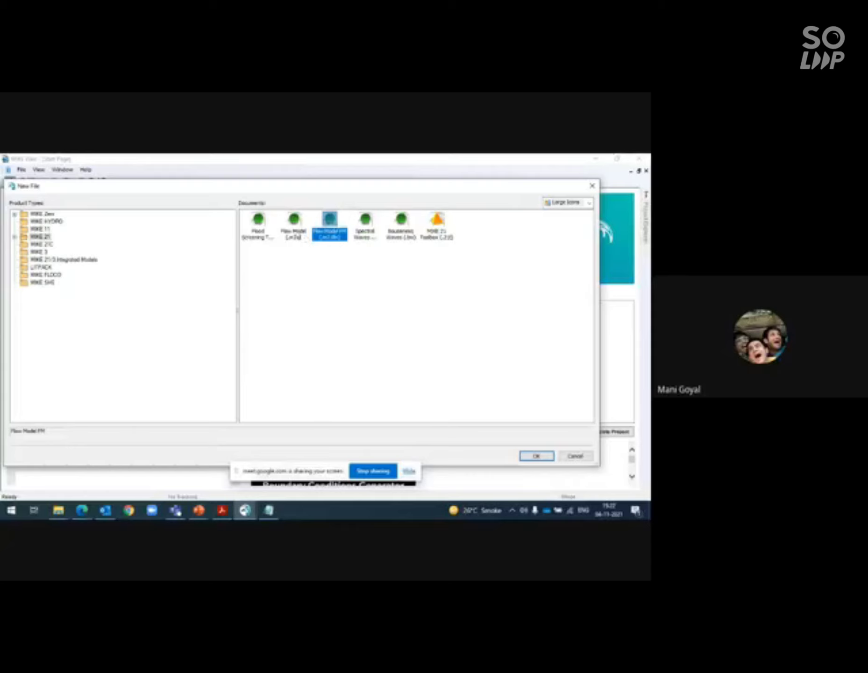
click(294, 233)
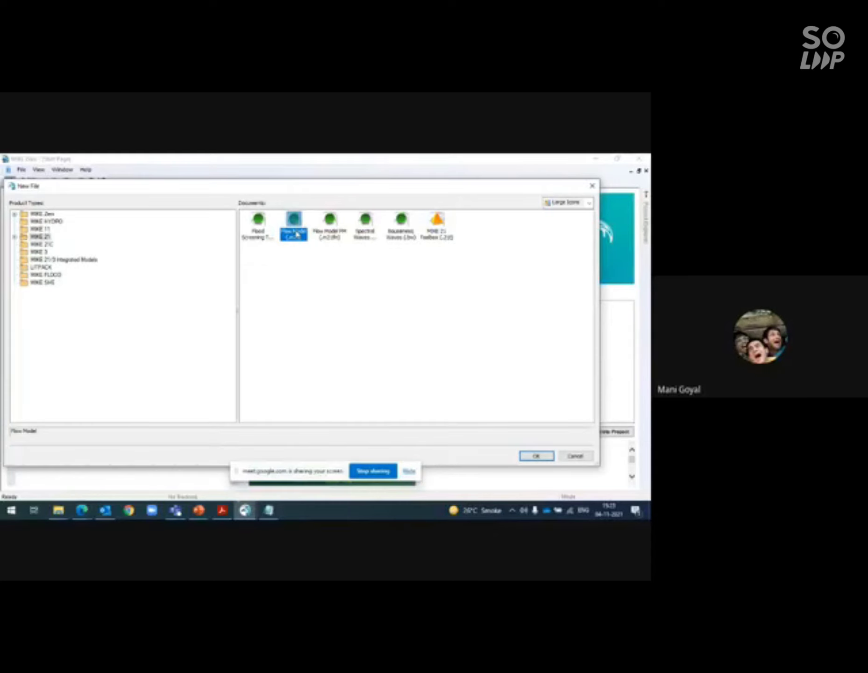
click(333, 236)
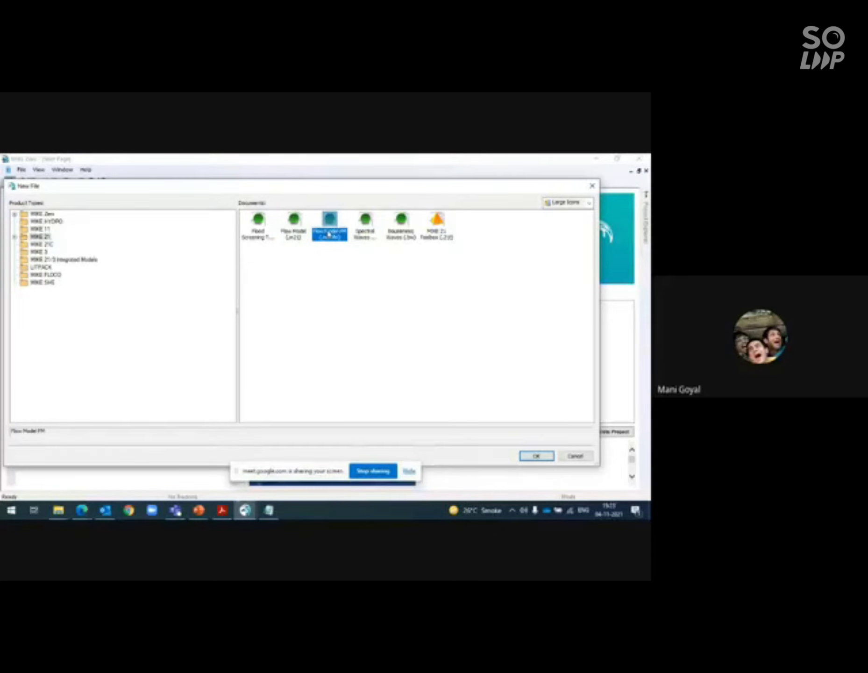
click(301, 234)
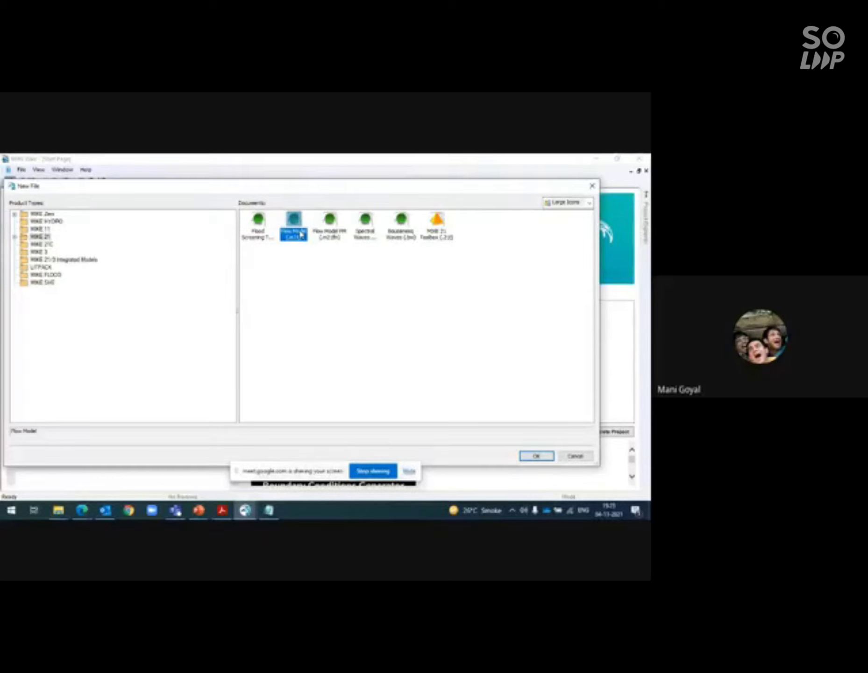
click(42, 244)
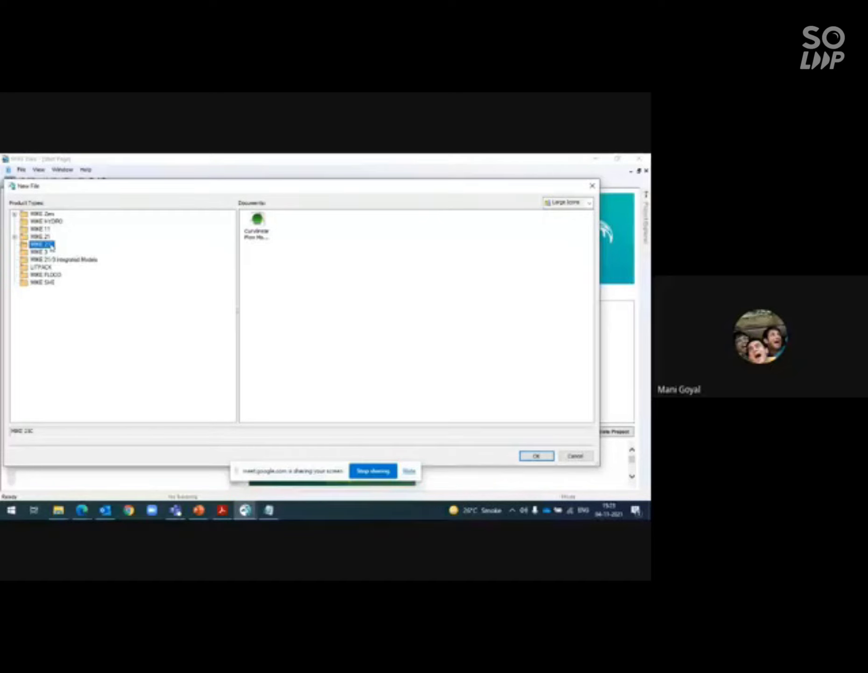
click(265, 236)
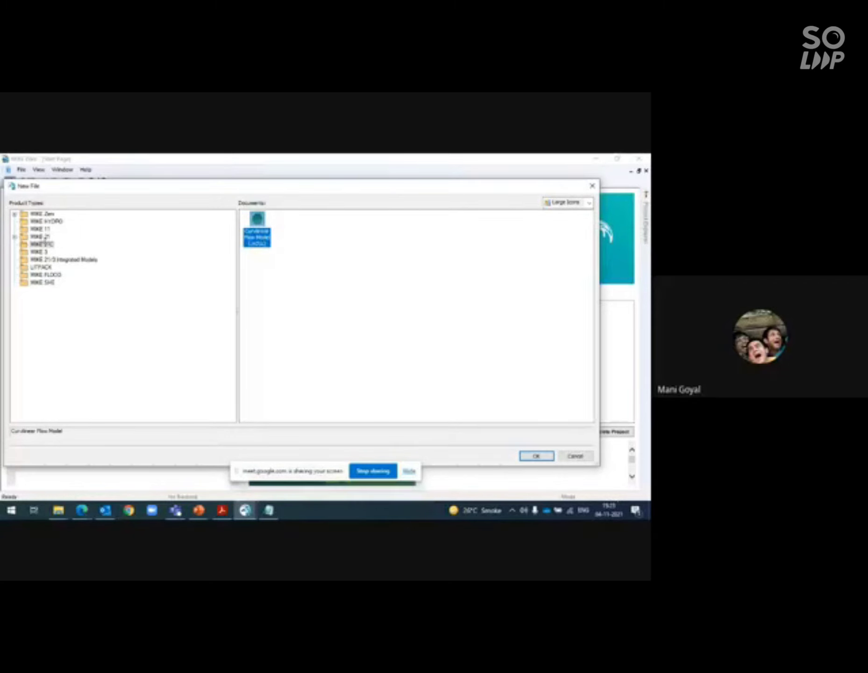
Compare the new-file document types of MIKE 21, including Flow Model and Flow Model FM, with those of MIKE 21C.
click(40, 236)
click(296, 236)
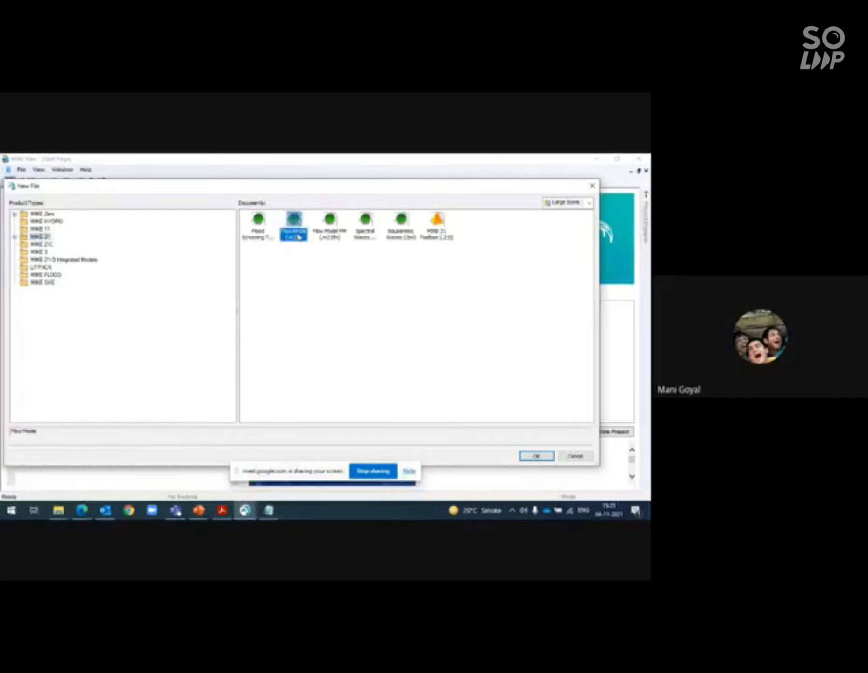
click(329, 227)
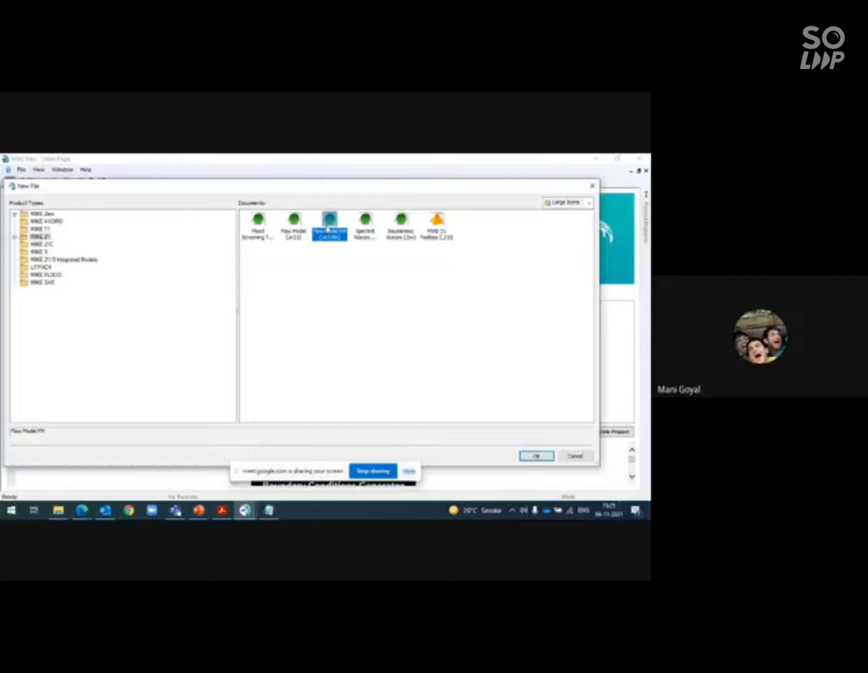
click(42, 245)
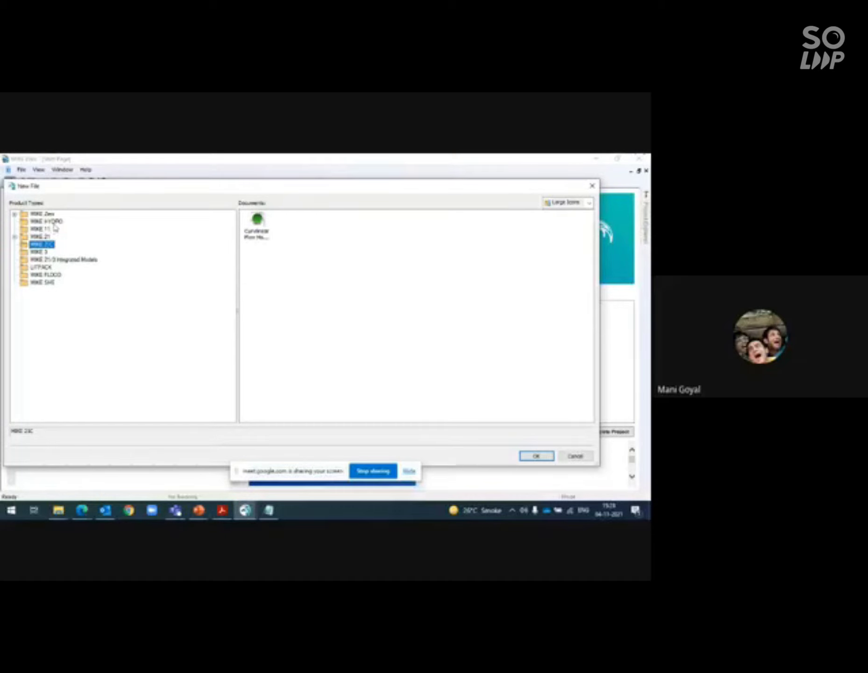
Review the MIKE 11 and MIKE HYDRO document types, including MIKE HYDRO Model, and close the new-file dialog without creating anything.
click(52, 223)
click(46, 229)
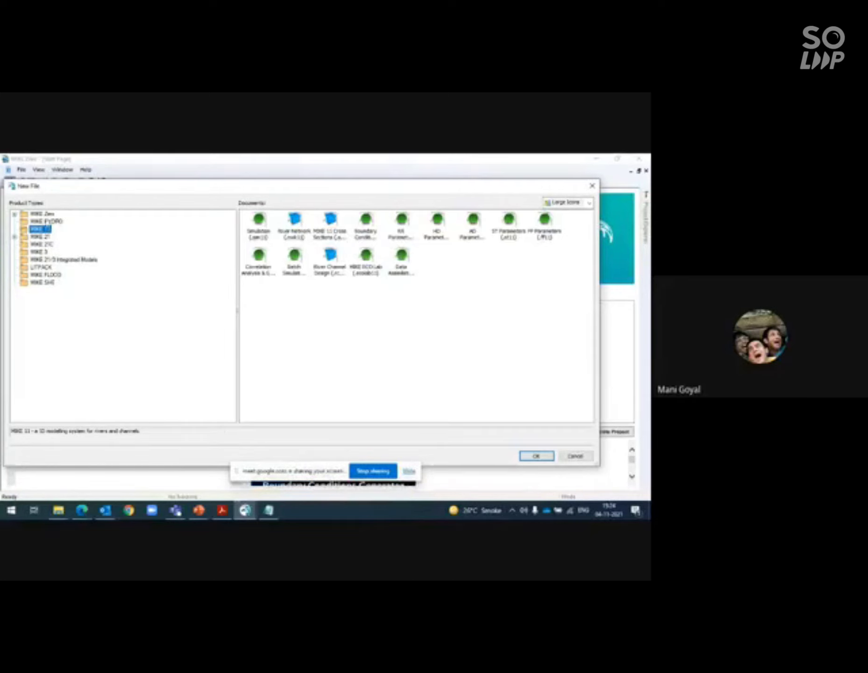
click(47, 222)
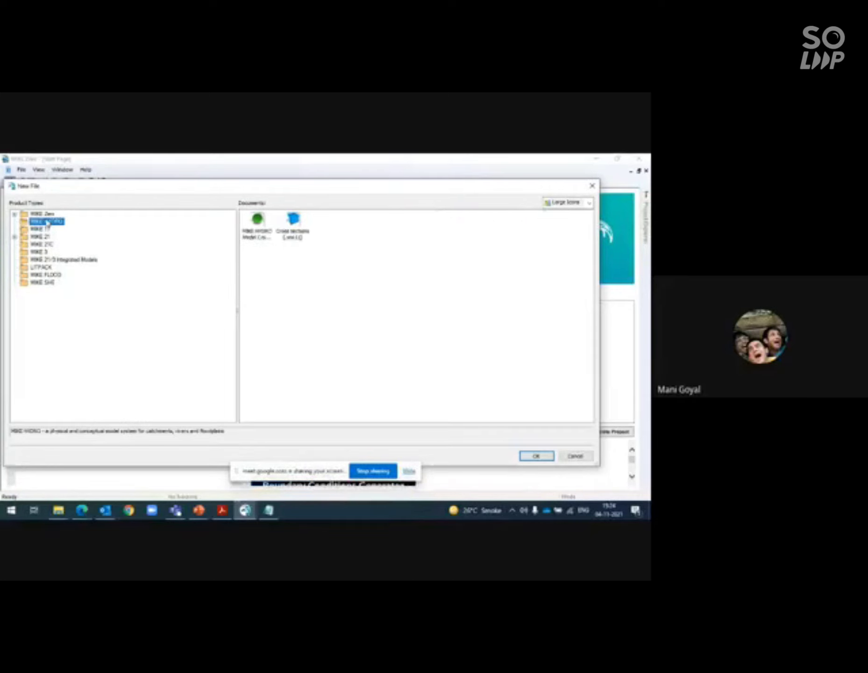
click(249, 231)
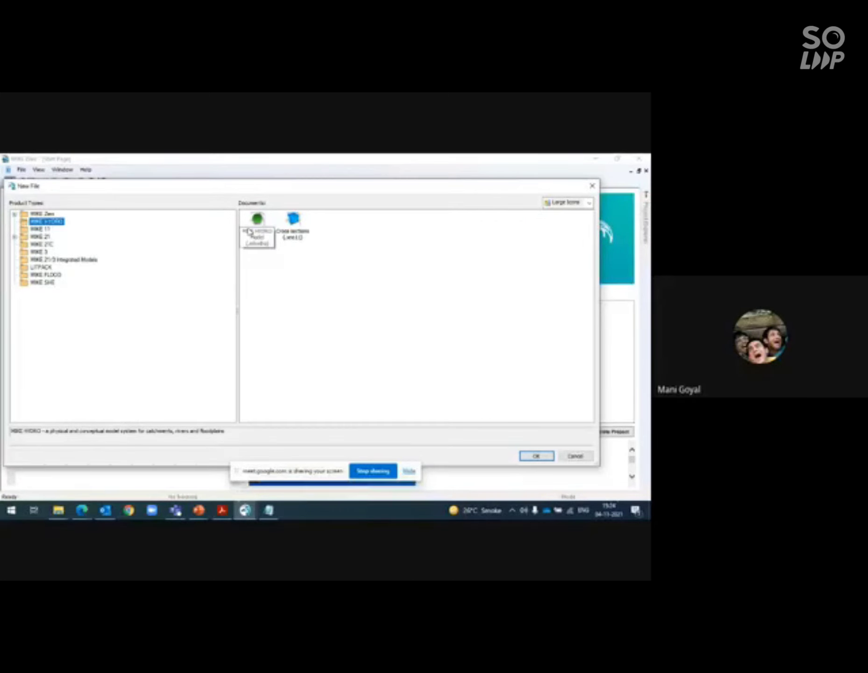
click(250, 231)
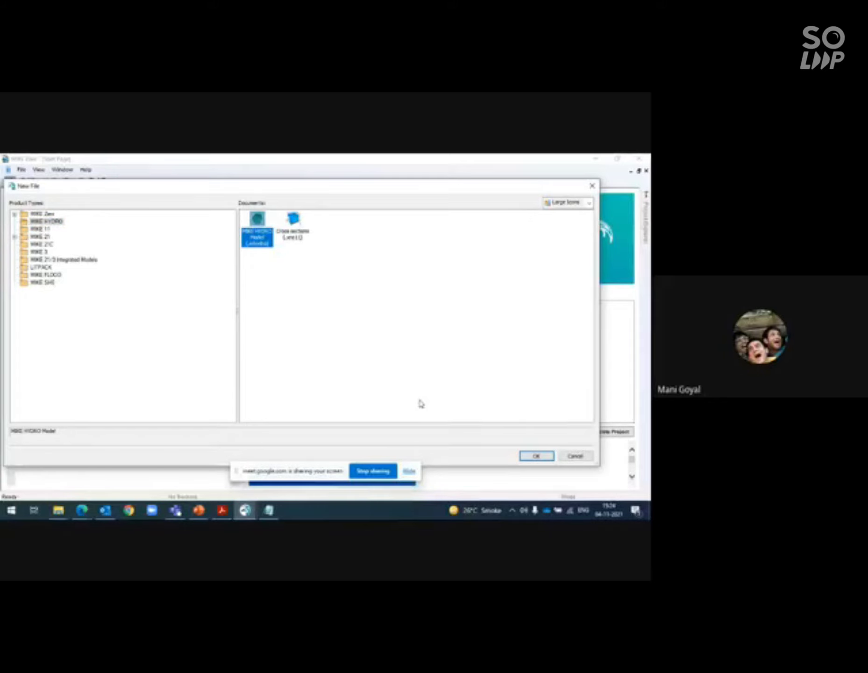
click(575, 456)
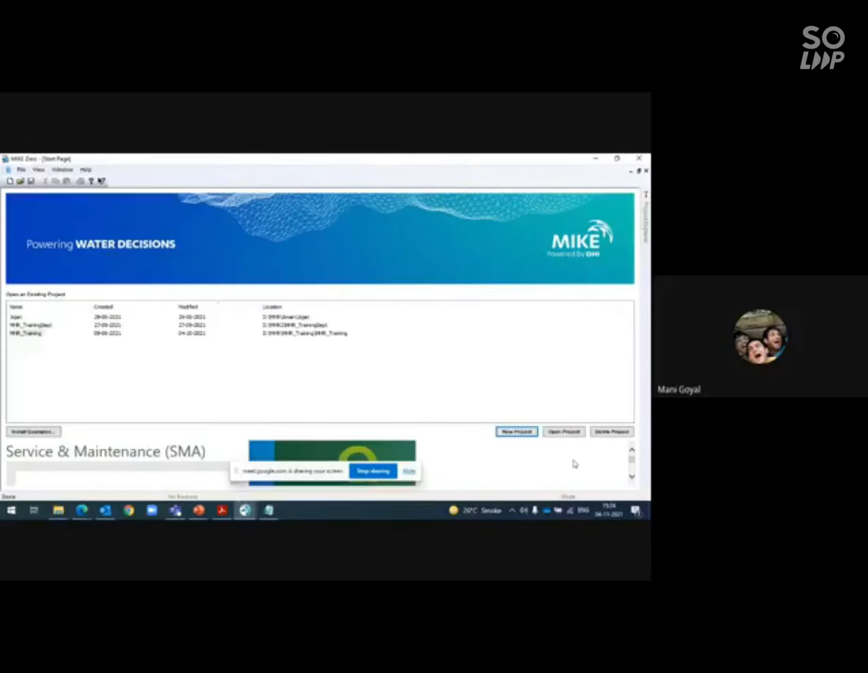
Switch to File Explorer, open Day3_RR.mhydro from the MHR_TrainingSept project's Model folder and maximise its window in MIKE Zero.
mouse_move(58, 510)
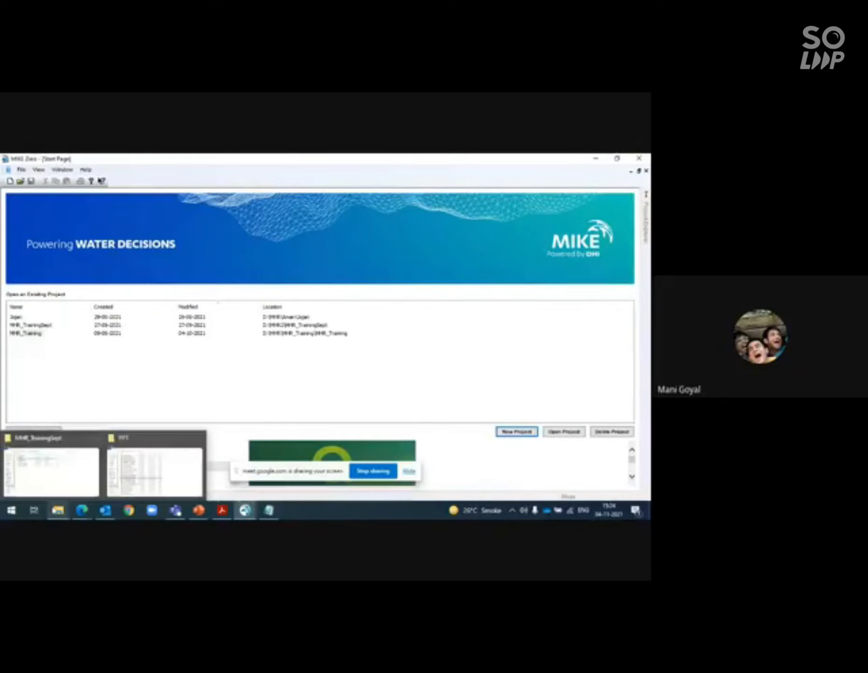
mouse_move(52, 470)
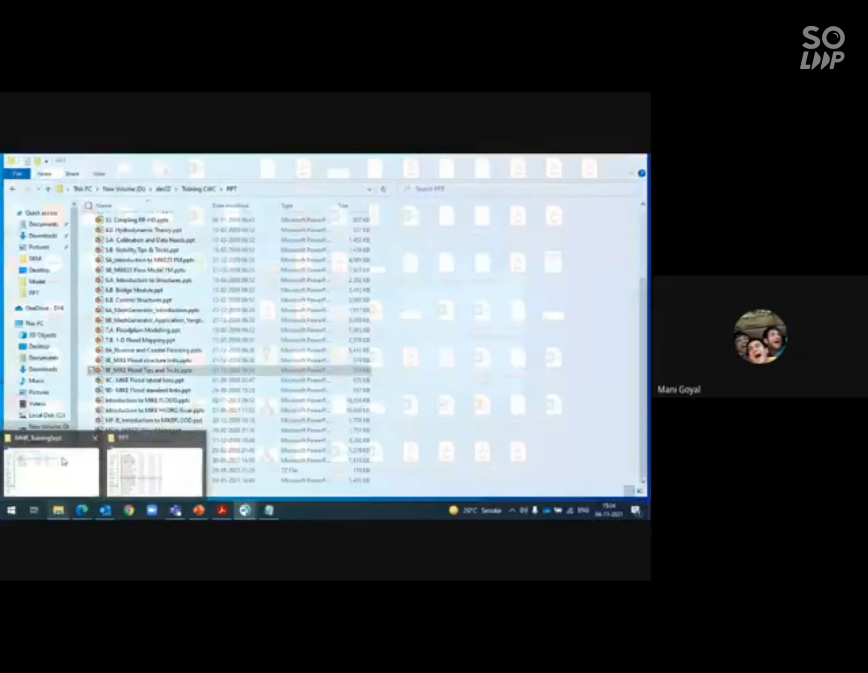
click(52, 471)
double_click(133, 242)
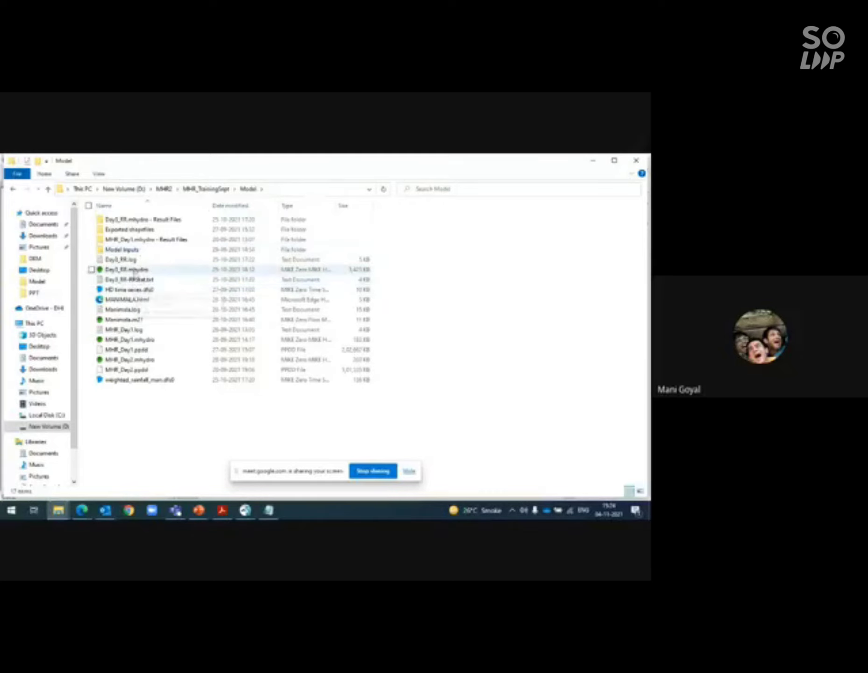
double_click(143, 271)
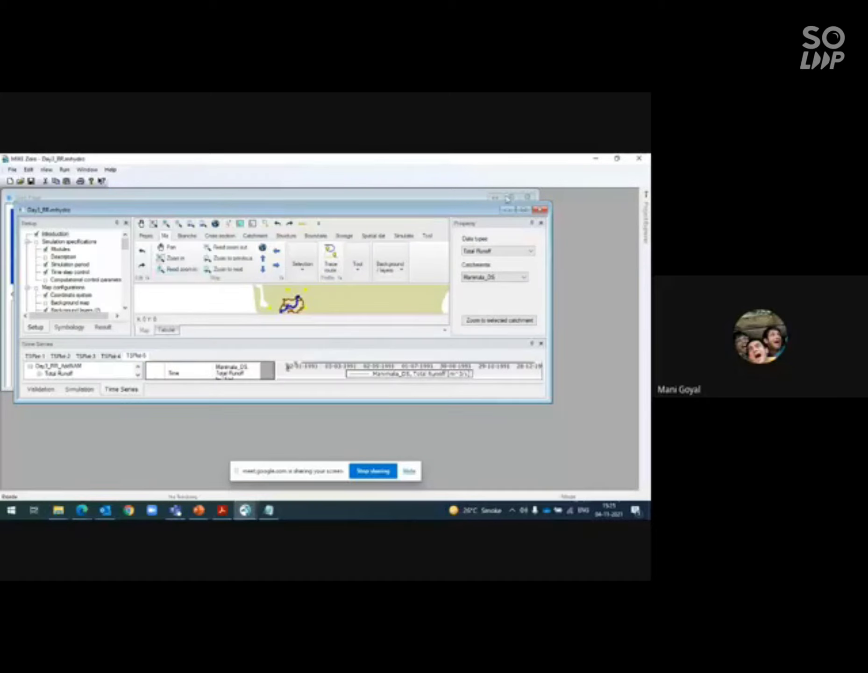
click(524, 210)
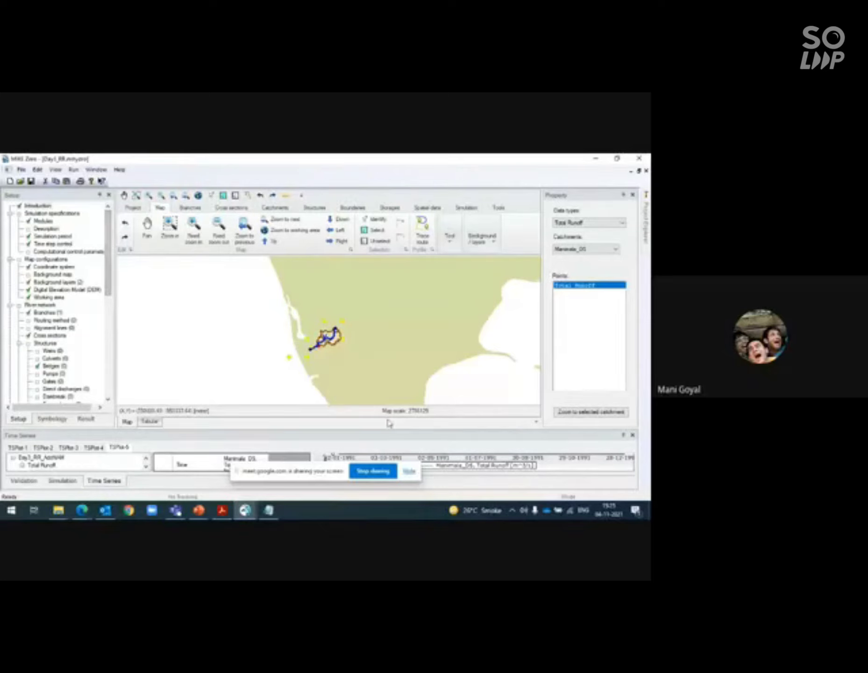
Hide the screen-sharing notice, view the model's symbology layers and result files, and return to its setup tree.
click(409, 471)
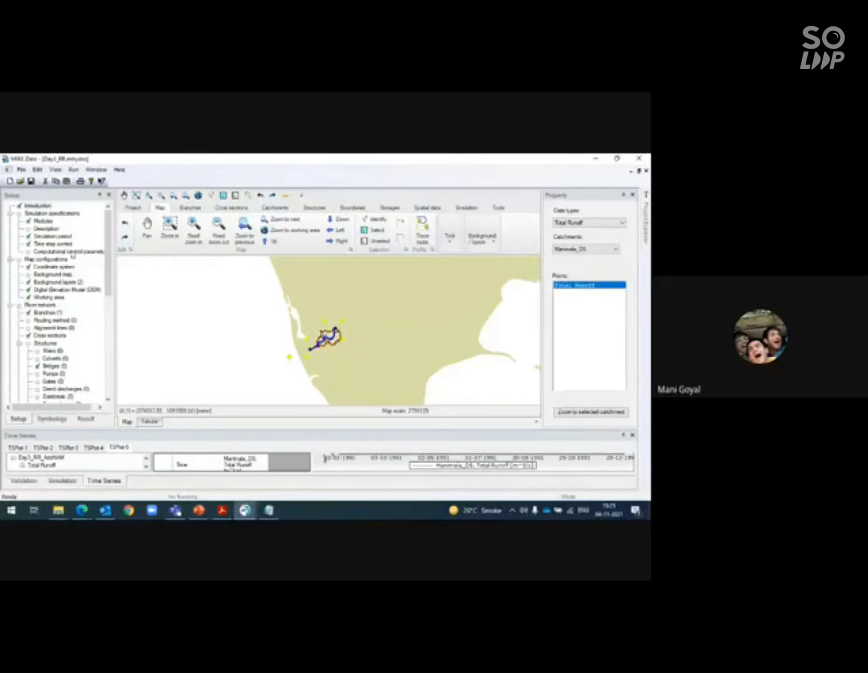
click(51, 420)
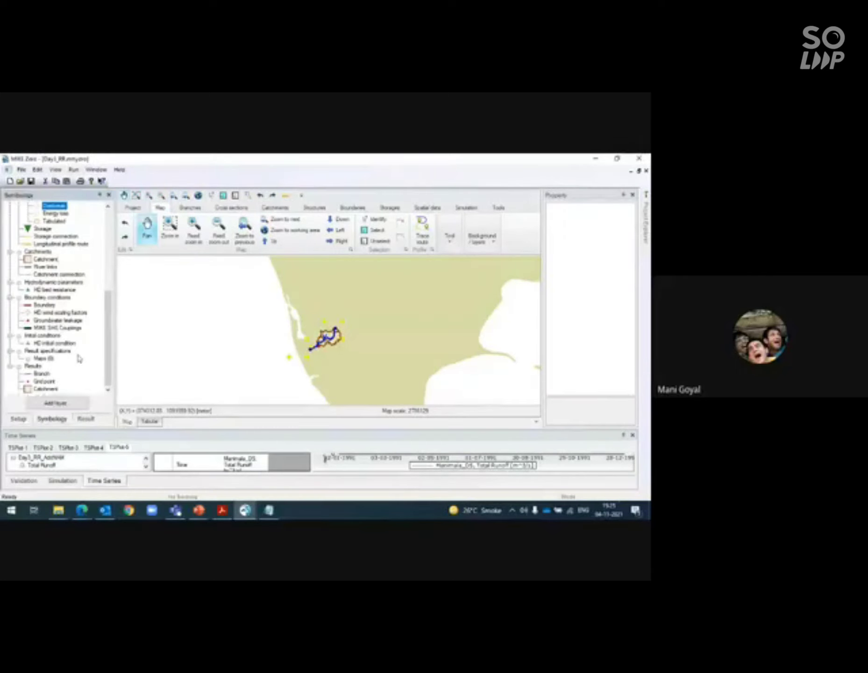
click(86, 419)
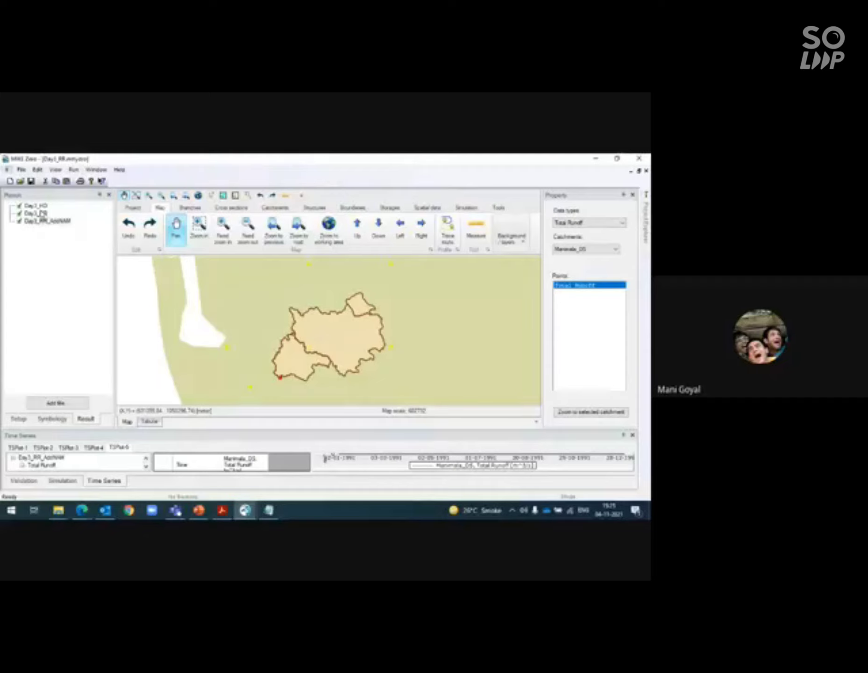
click(18, 417)
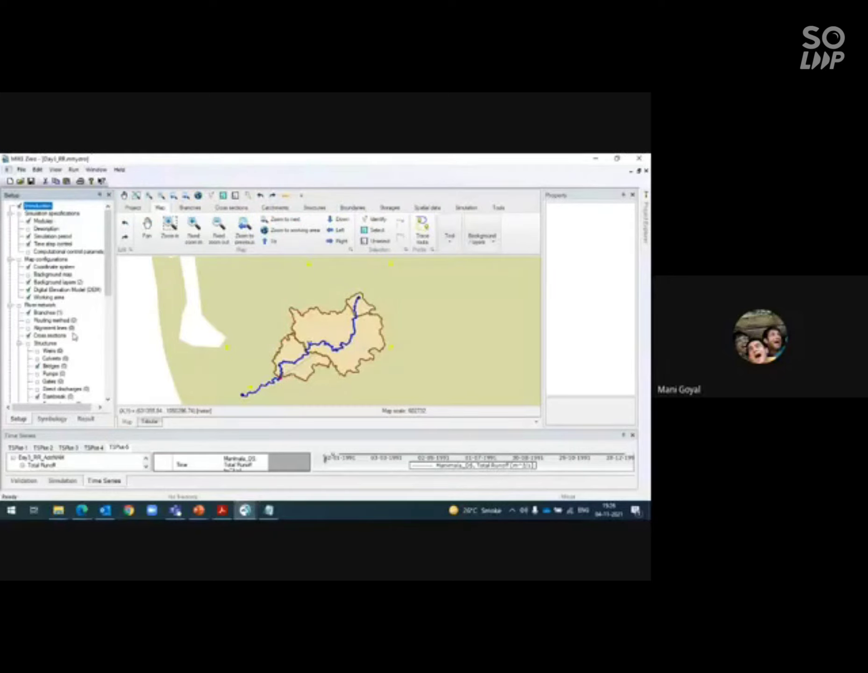
View the simulation's Modules settings and the available model types, keeping River selected.
click(46, 221)
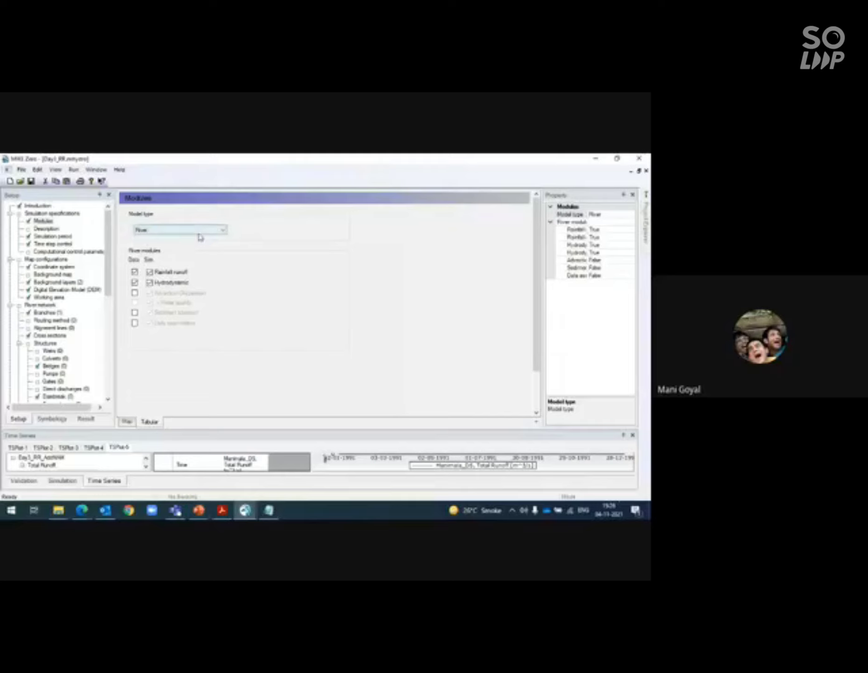
click(199, 231)
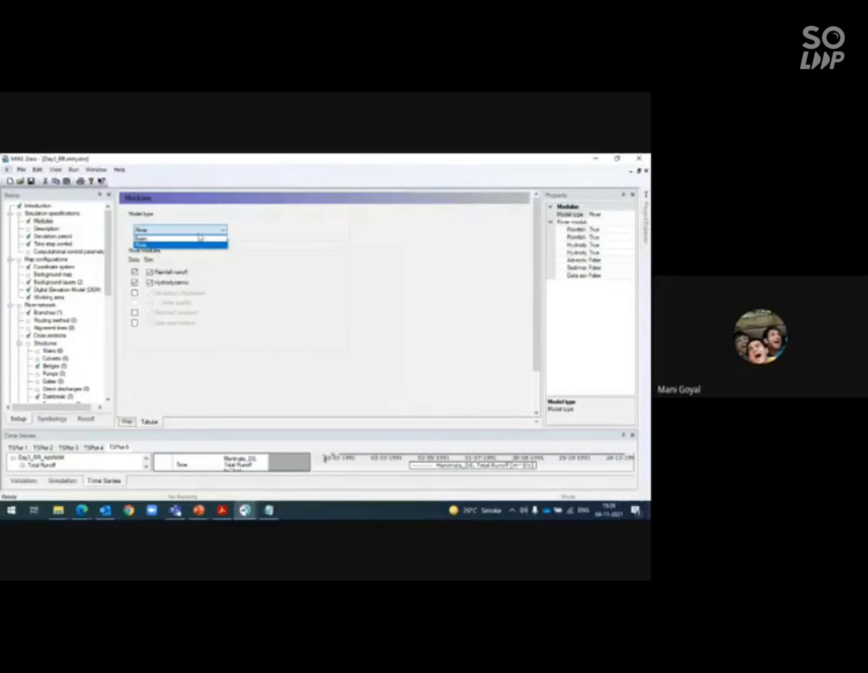
click(199, 234)
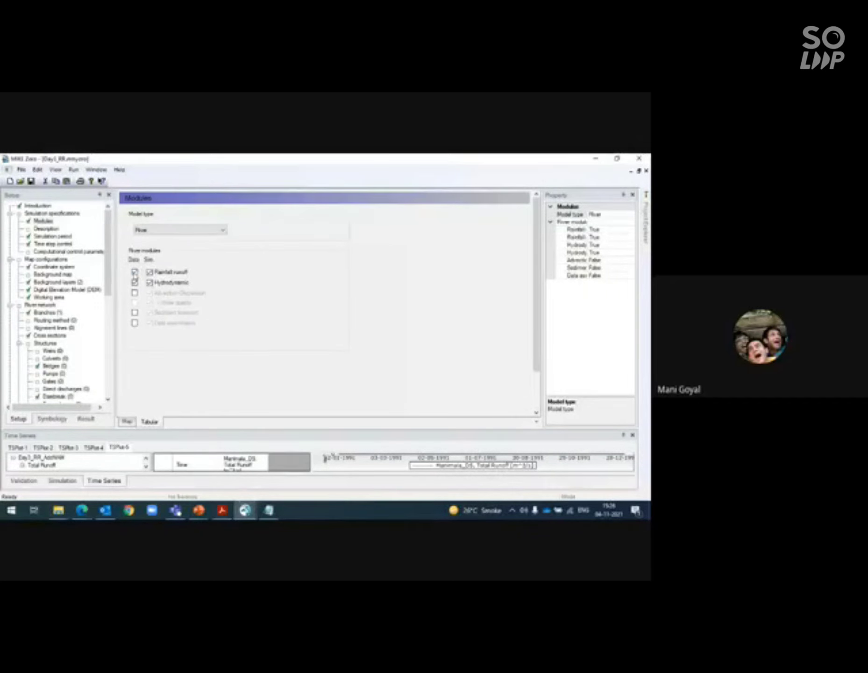
Toggle the Rainfall runoff module to compare the setup tree's Catchments entries, and leave the module disabled.
click(135, 272)
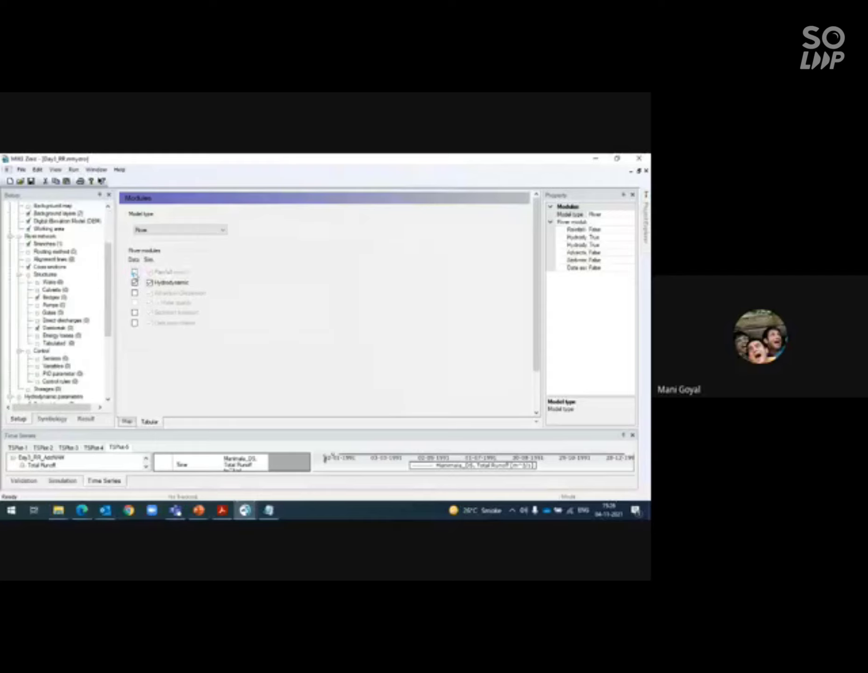
click(107, 400)
drag(108, 400, 108, 400)
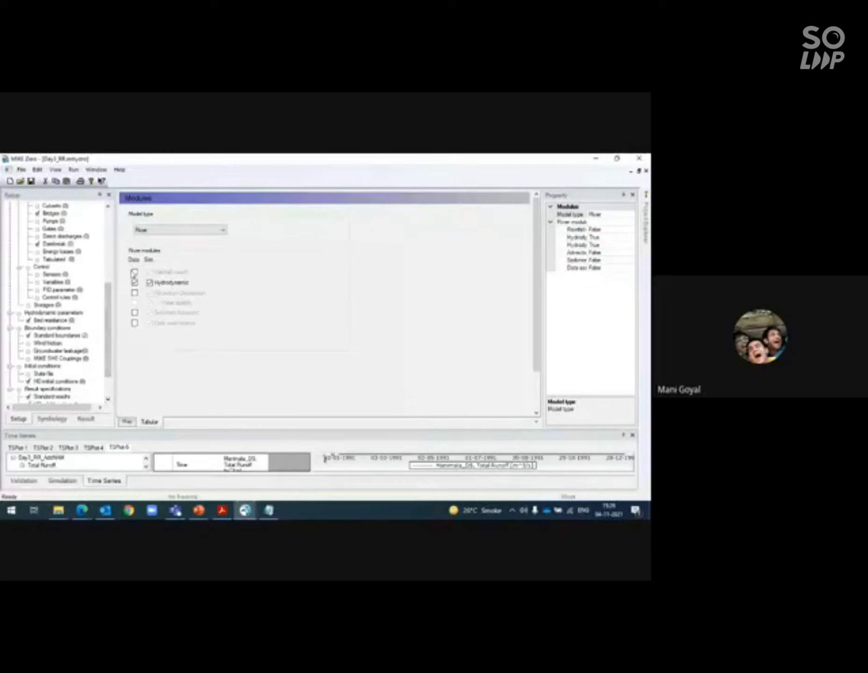
click(135, 271)
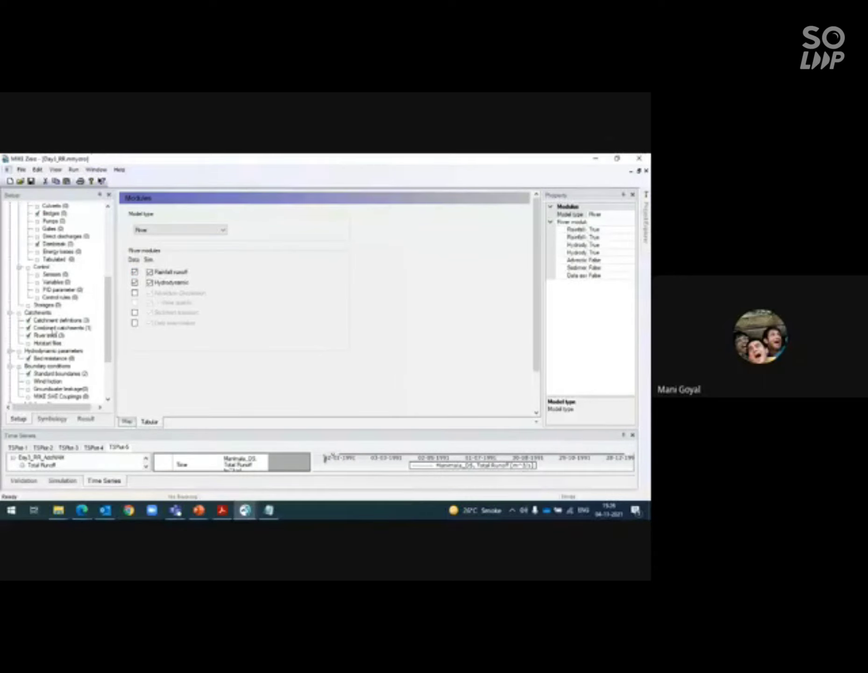
click(134, 272)
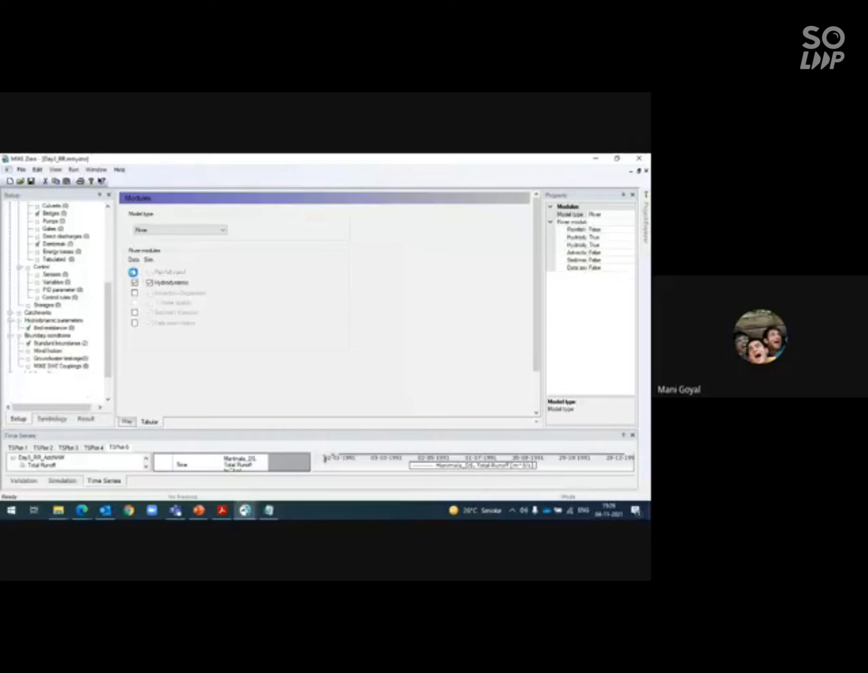
View the simulation's description and simulation period, try applying the default period and dismiss the message.
click(109, 218)
click(47, 228)
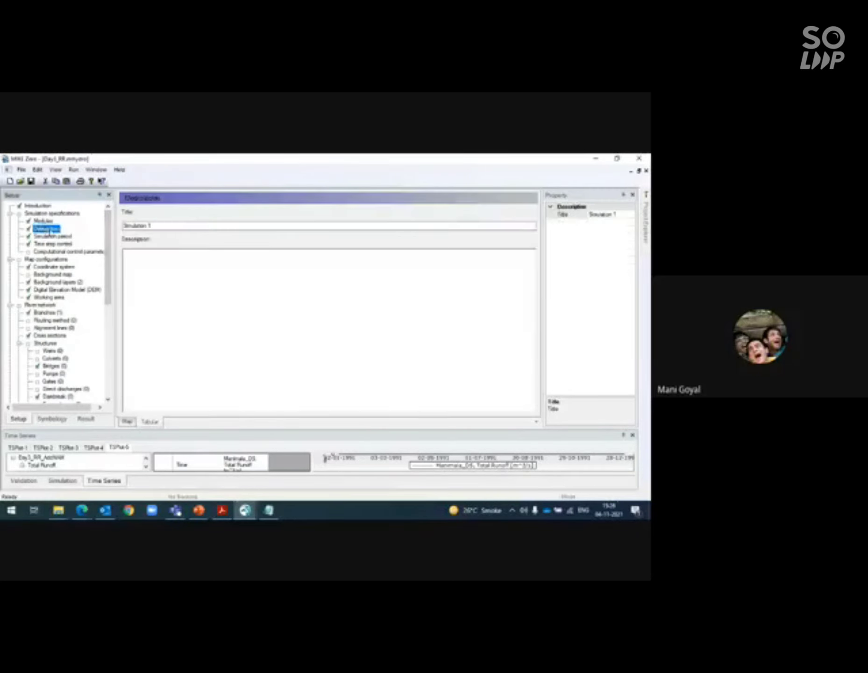
click(48, 237)
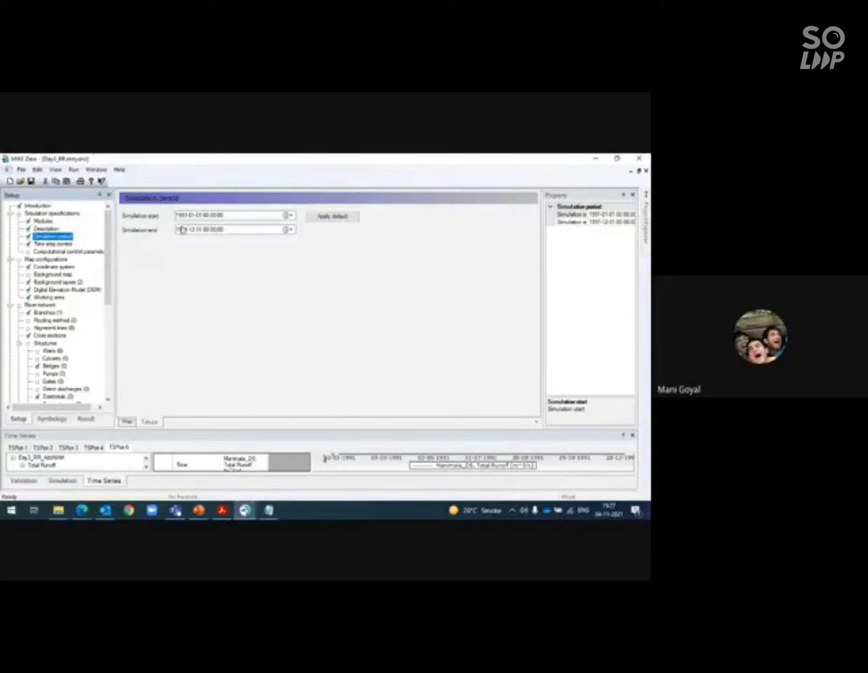
click(334, 217)
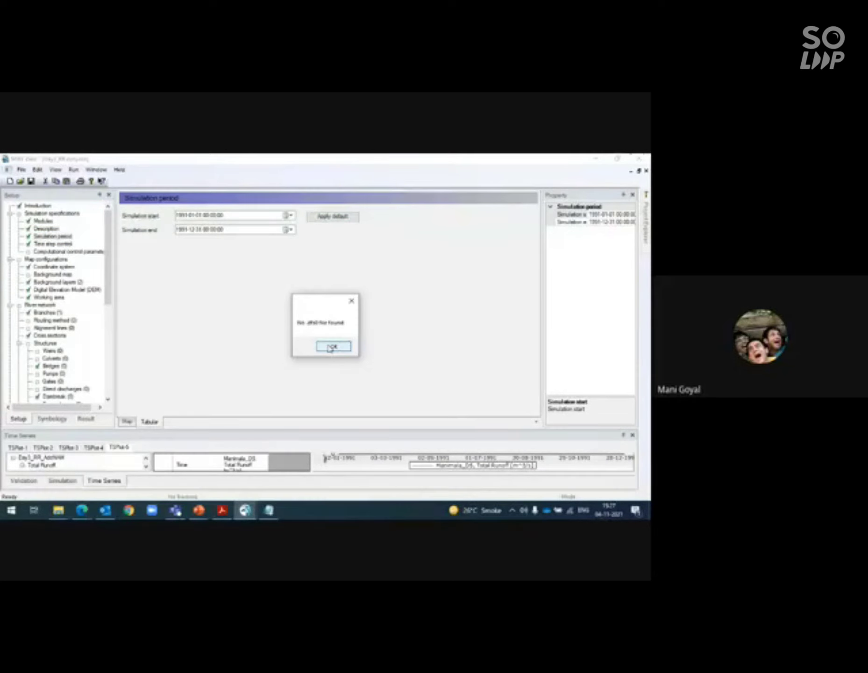
click(332, 346)
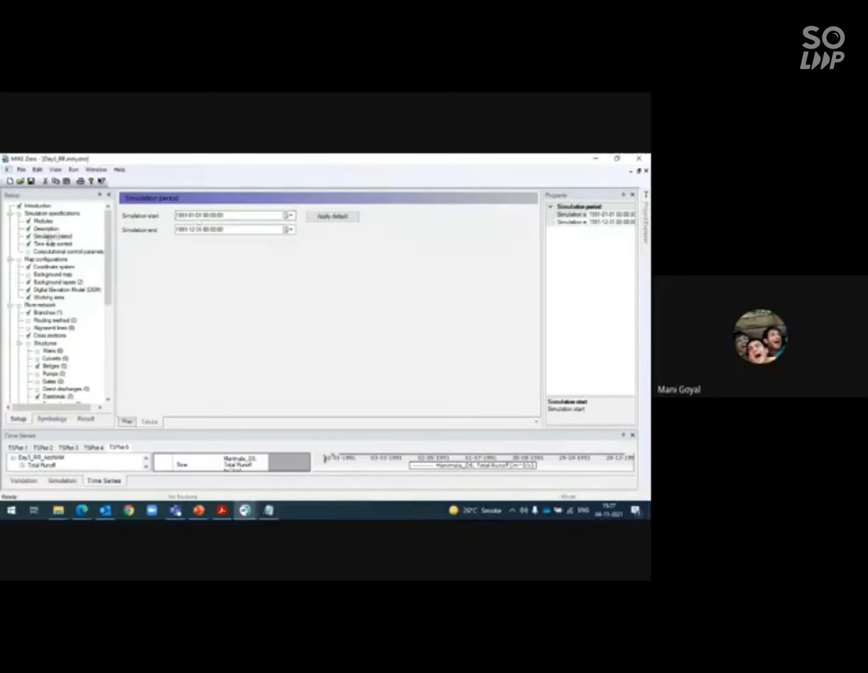
View the time step control settings and the available time step types, keeping Fixed time step.
click(42, 245)
click(235, 228)
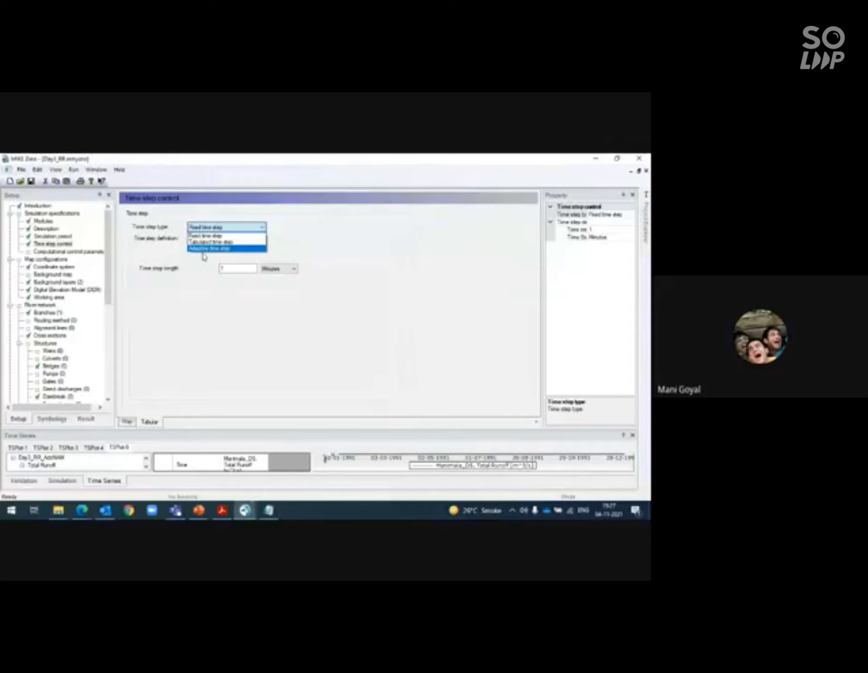
click(204, 256)
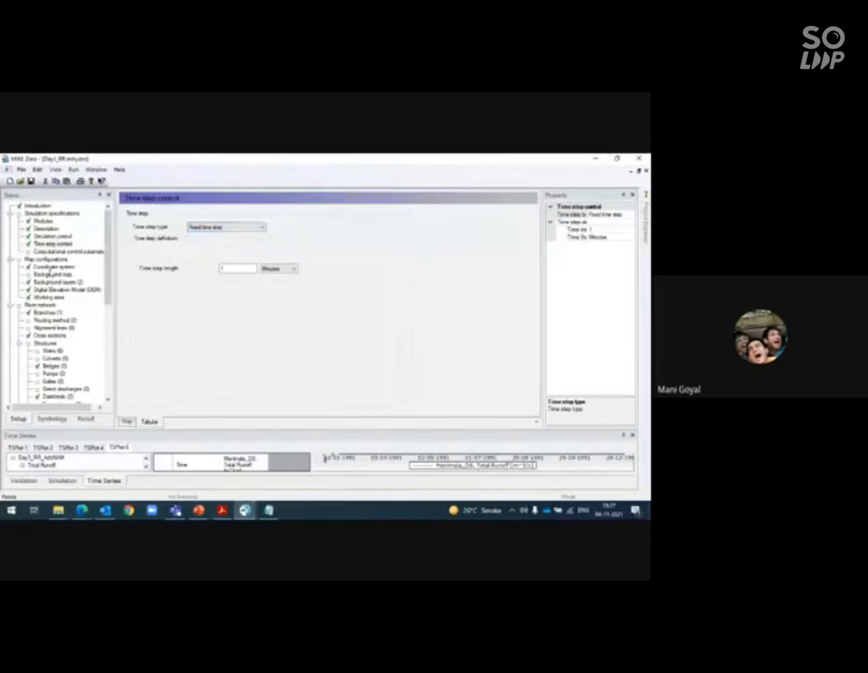
Browse the projections for the map view coordinate system, accepting the addition of the missing WGS_1984_UTM_Zone_43N projection.
click(52, 267)
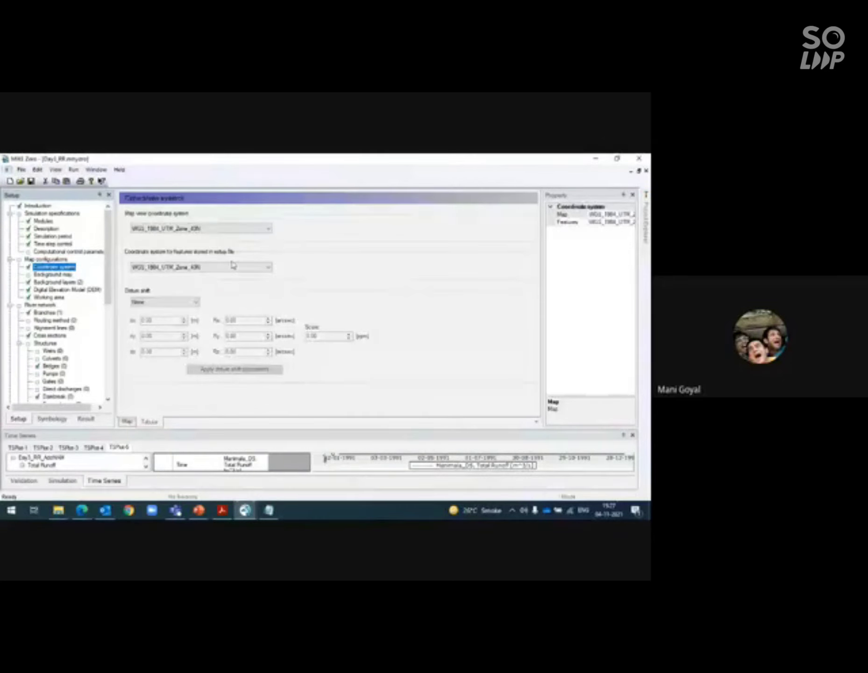
click(264, 231)
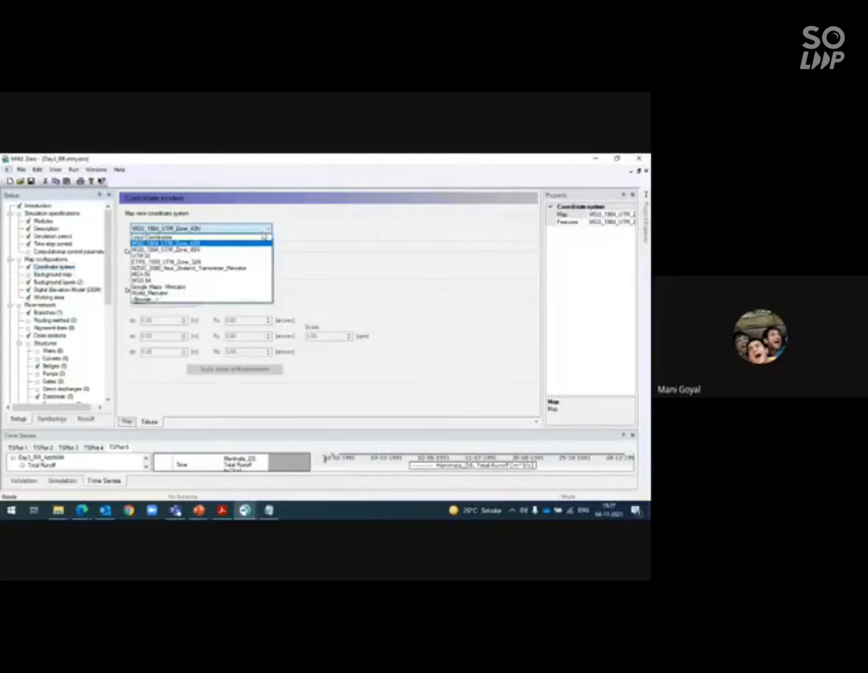
click(206, 300)
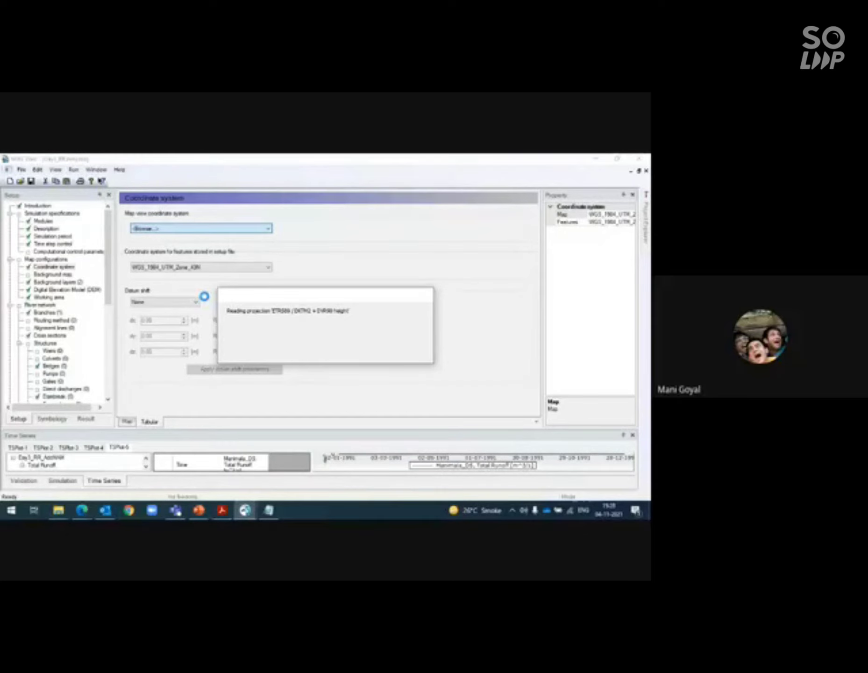
key(alt+Tab)
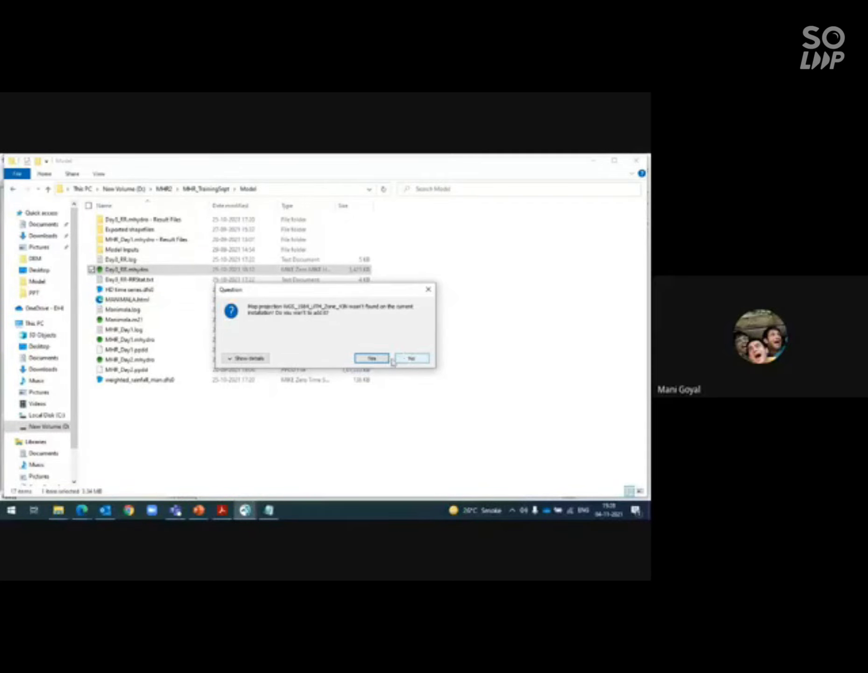
click(372, 359)
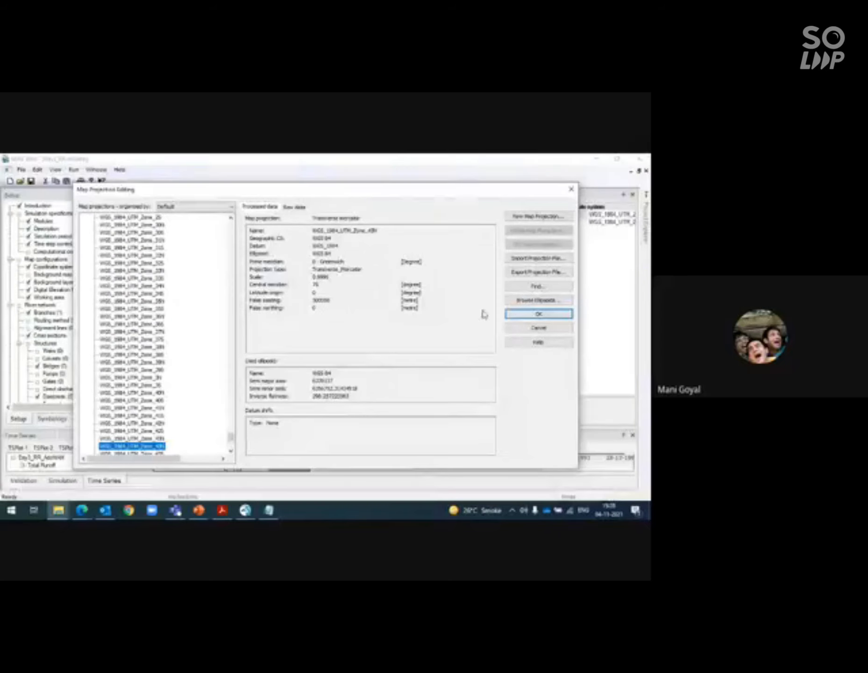
View the search and projection file import options for map projections, and cancel the projection editing.
click(525, 287)
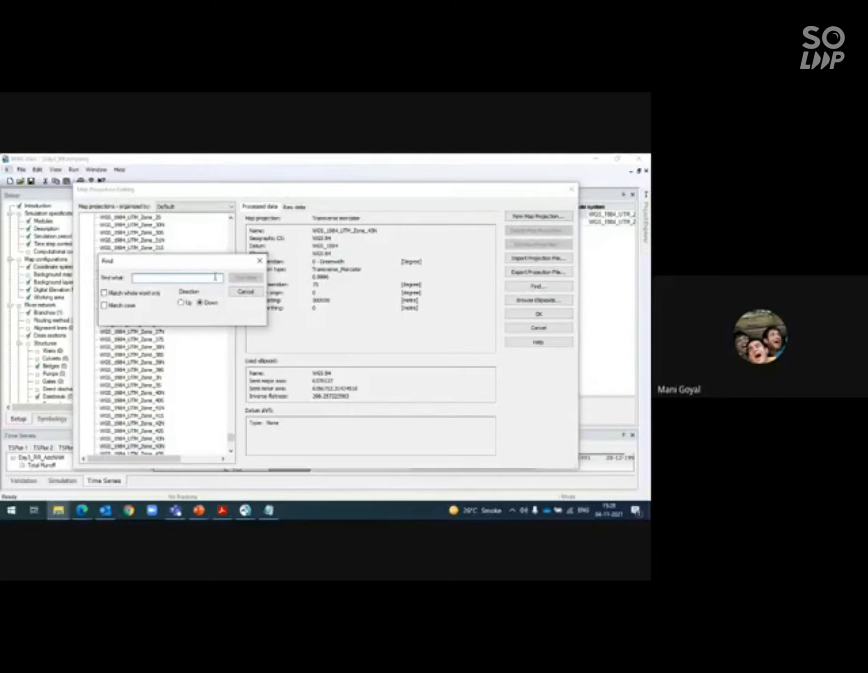
click(260, 260)
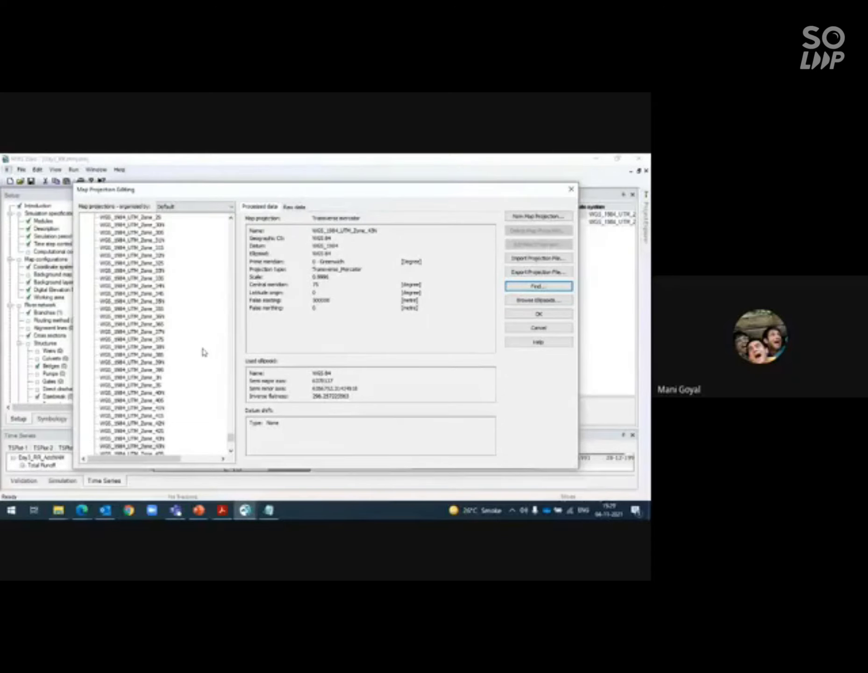
click(510, 257)
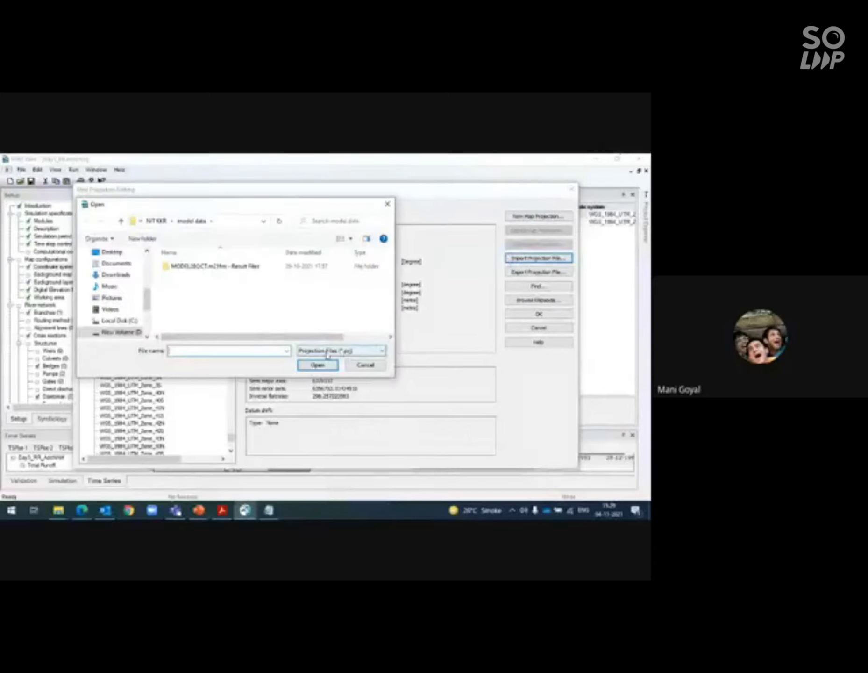
click(376, 366)
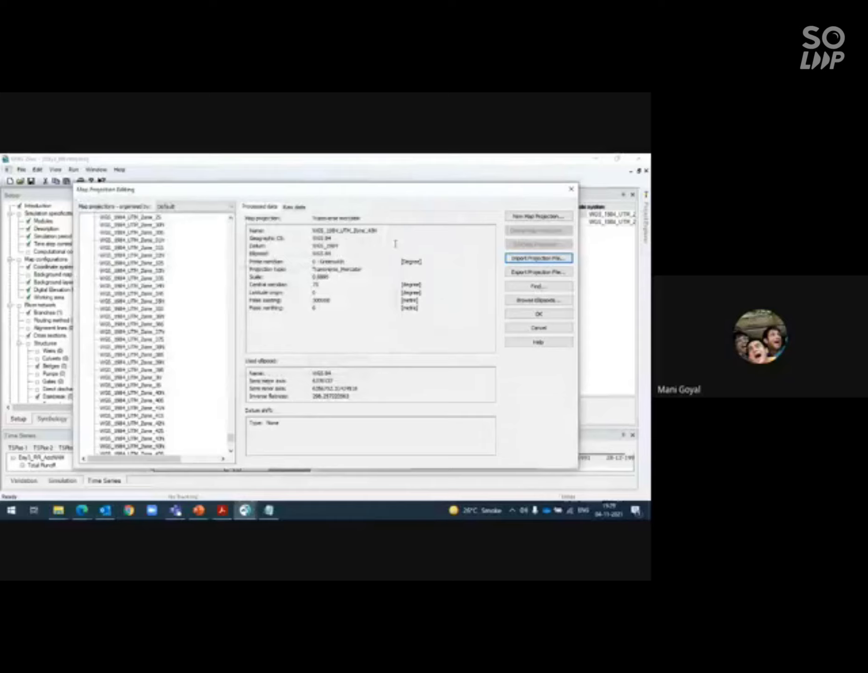
click(515, 330)
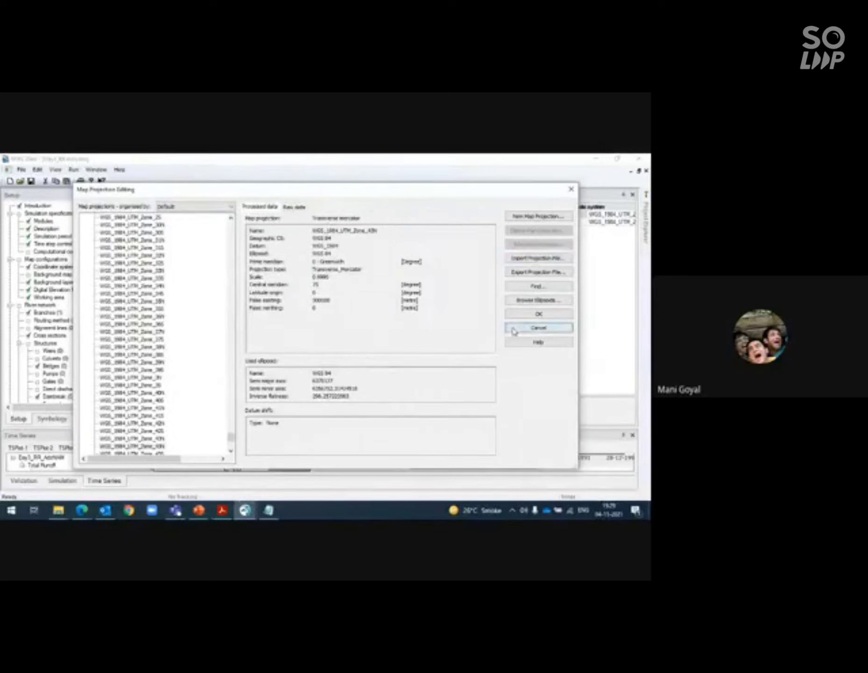
Set the background map overlay to Google map with the Satellite Image map type.
click(41, 275)
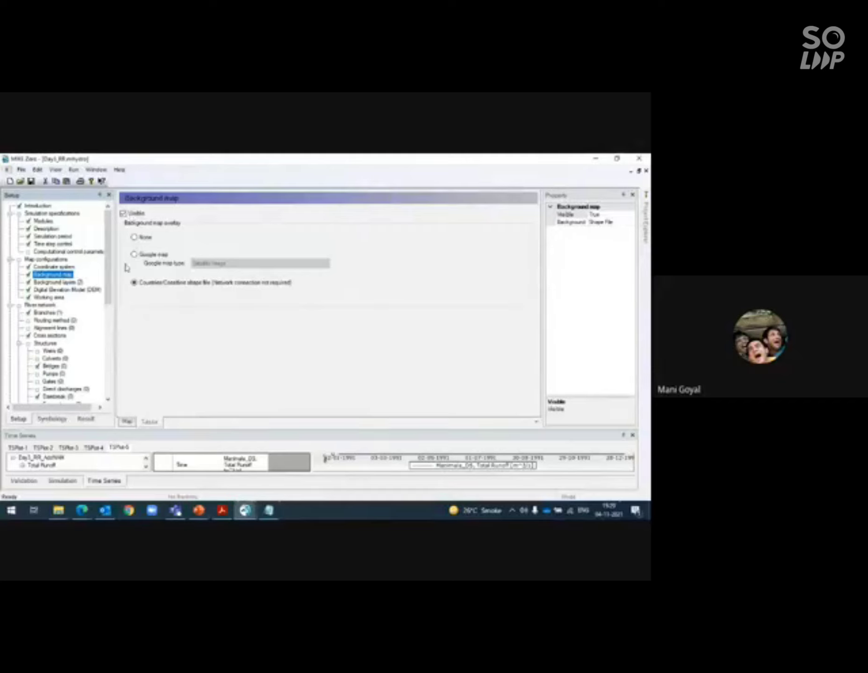
click(135, 254)
click(209, 263)
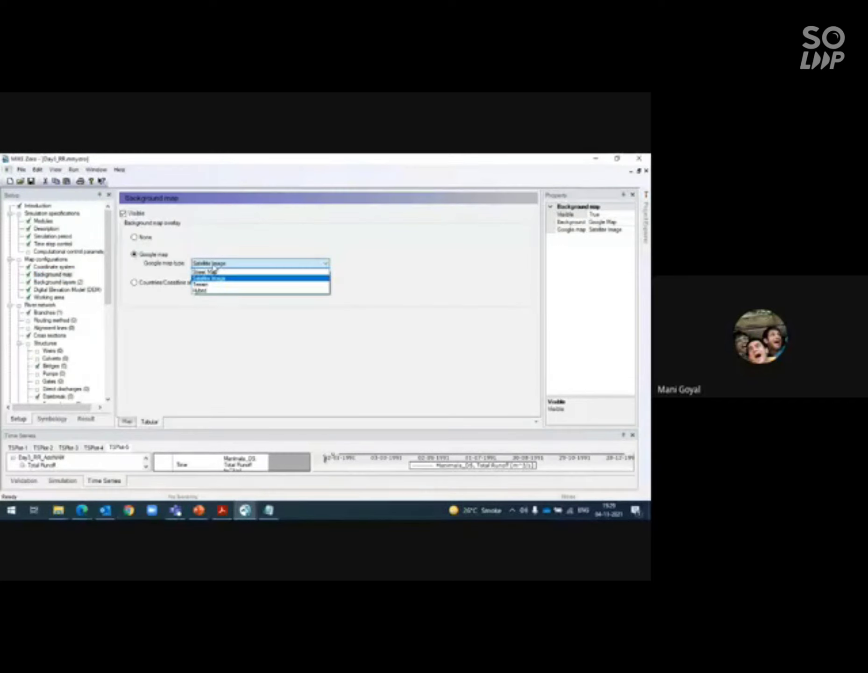
click(213, 267)
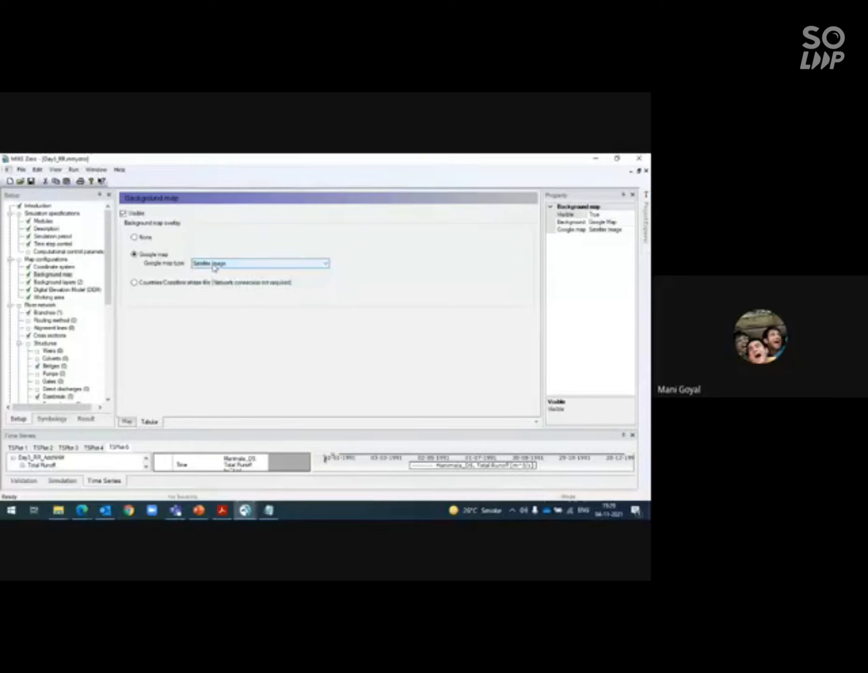
View the background layers and the Digital Elevation Model (DEM) settings of the map configuration.
click(64, 283)
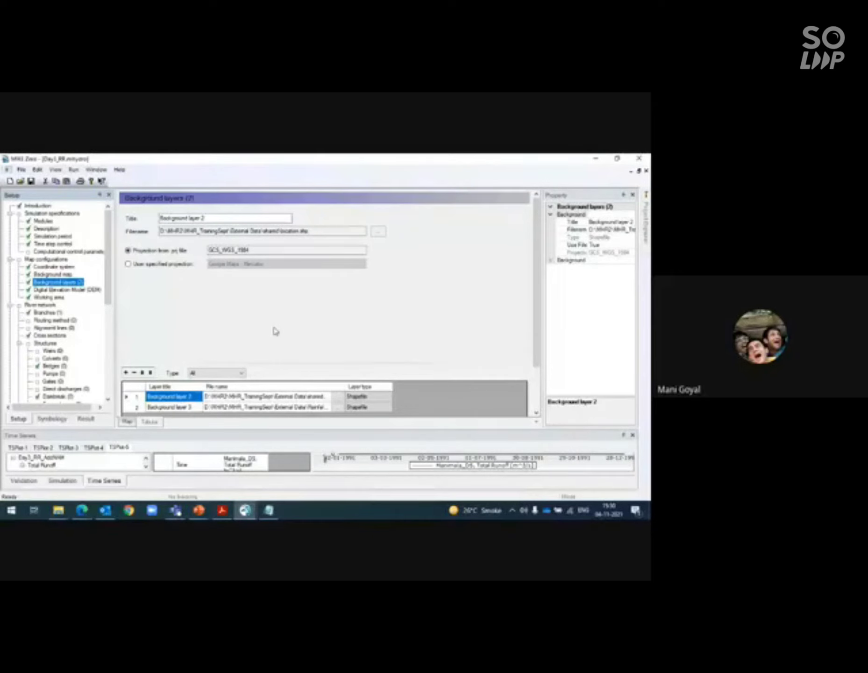
click(101, 291)
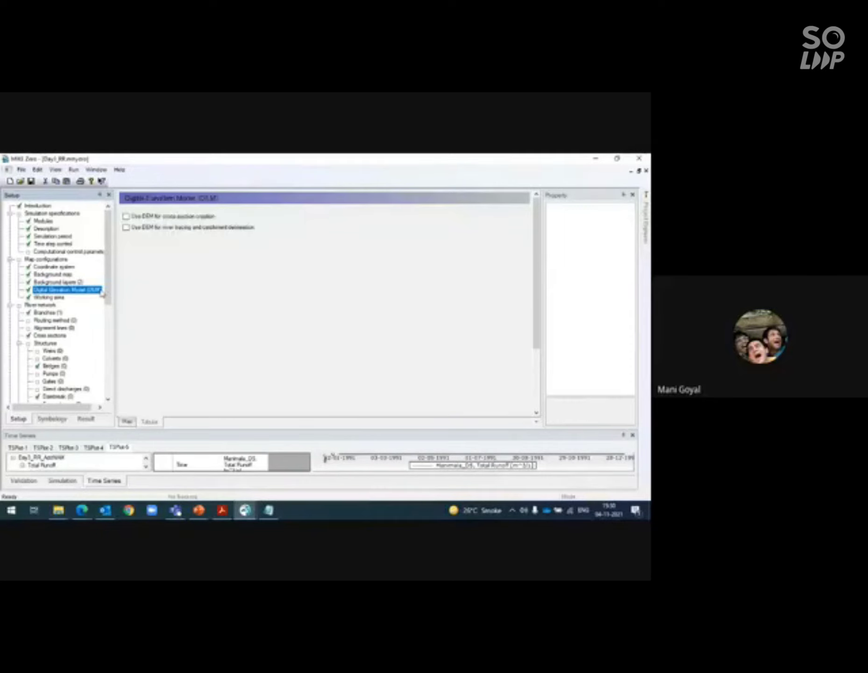
click(60, 282)
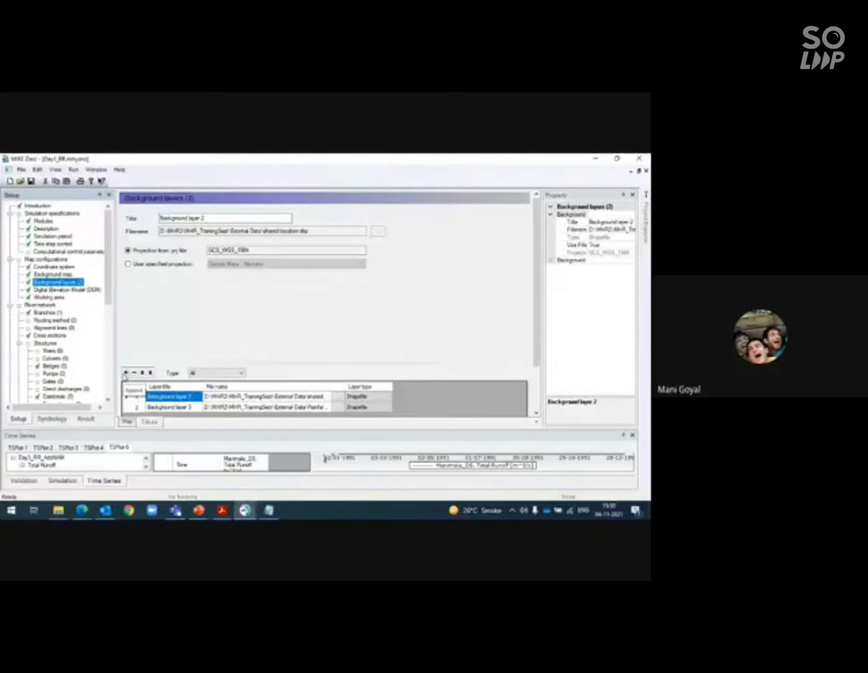
Append a Raster background layer and view the available raster formats, keeping ESRI ASCII.
click(125, 373)
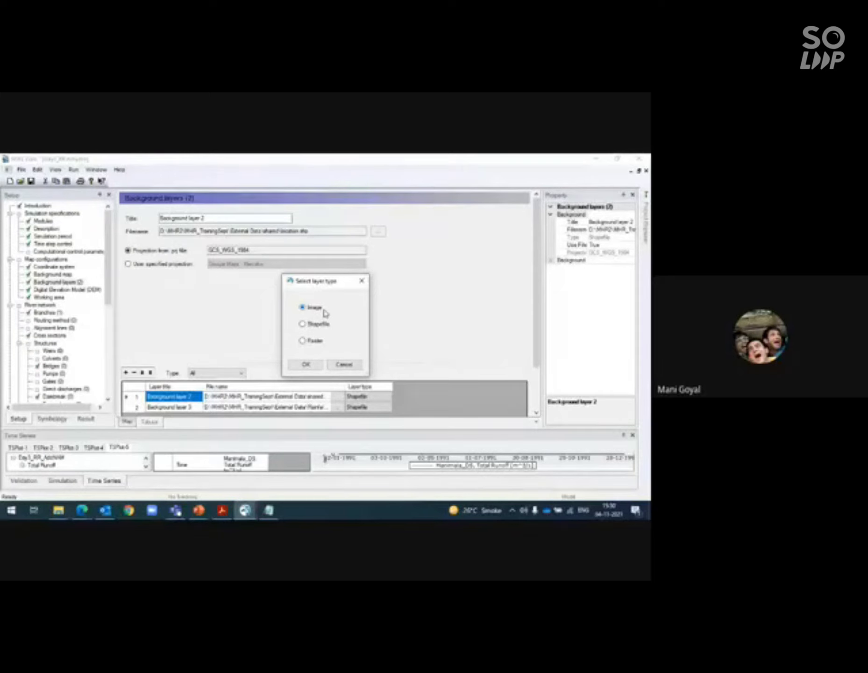
click(320, 344)
click(321, 366)
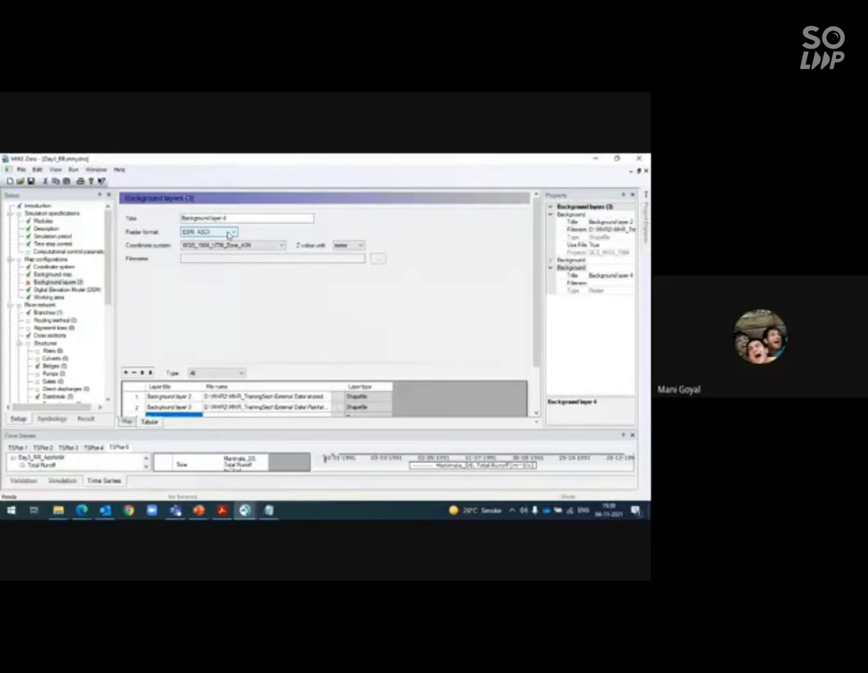
click(229, 234)
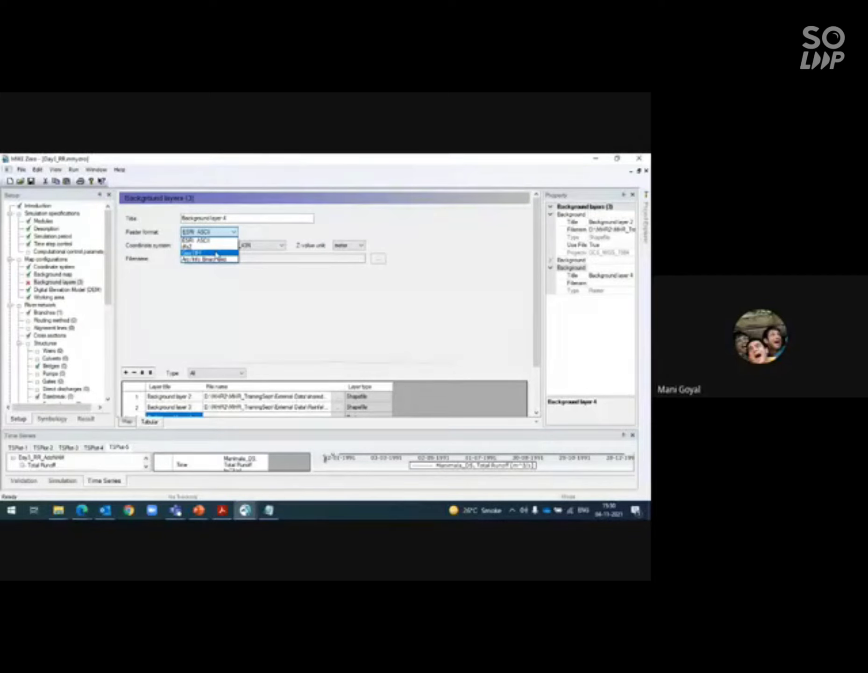
click(306, 321)
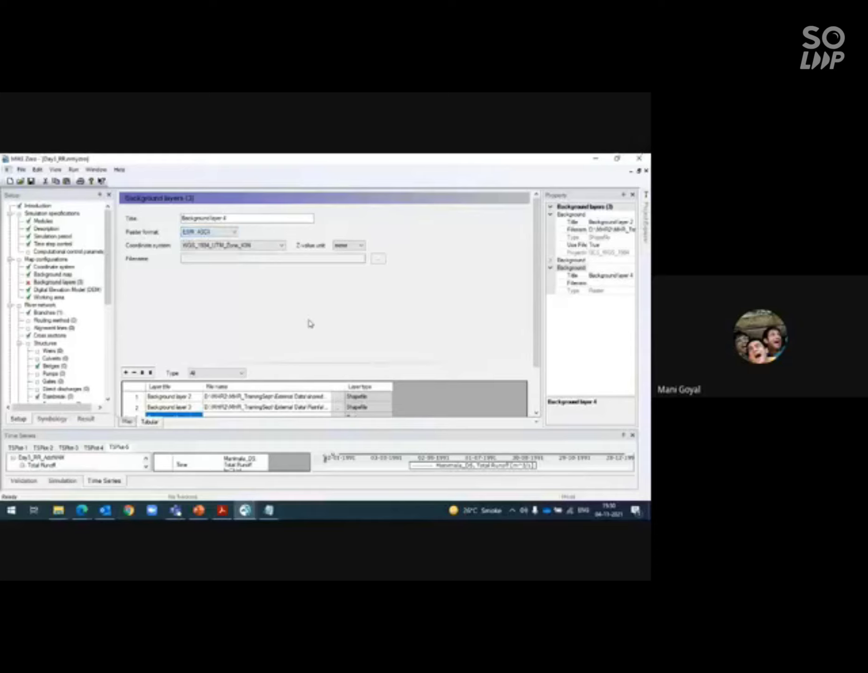
Delete the raster layer Background layer 4 from the background layers table.
click(537, 412)
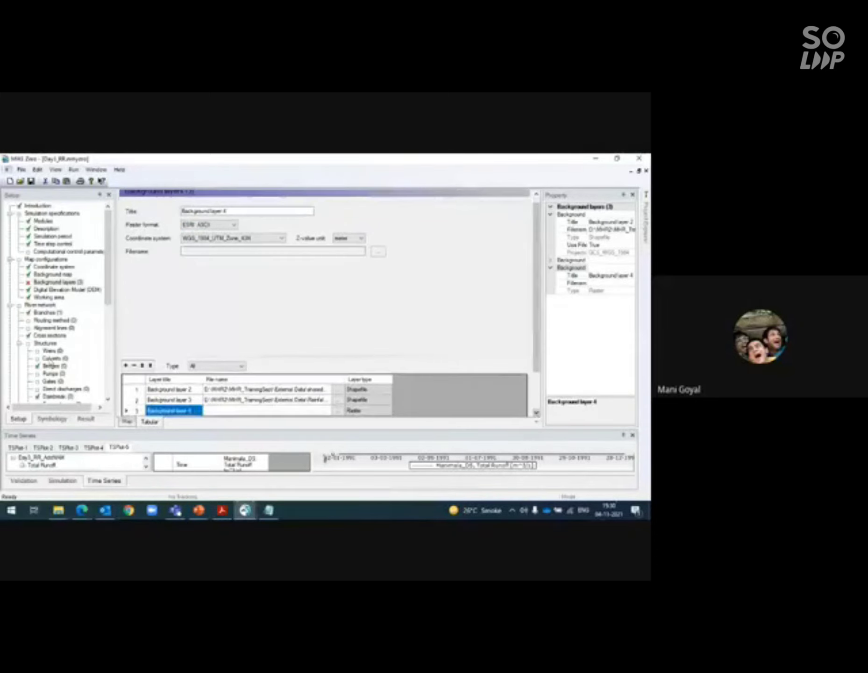
click(128, 413)
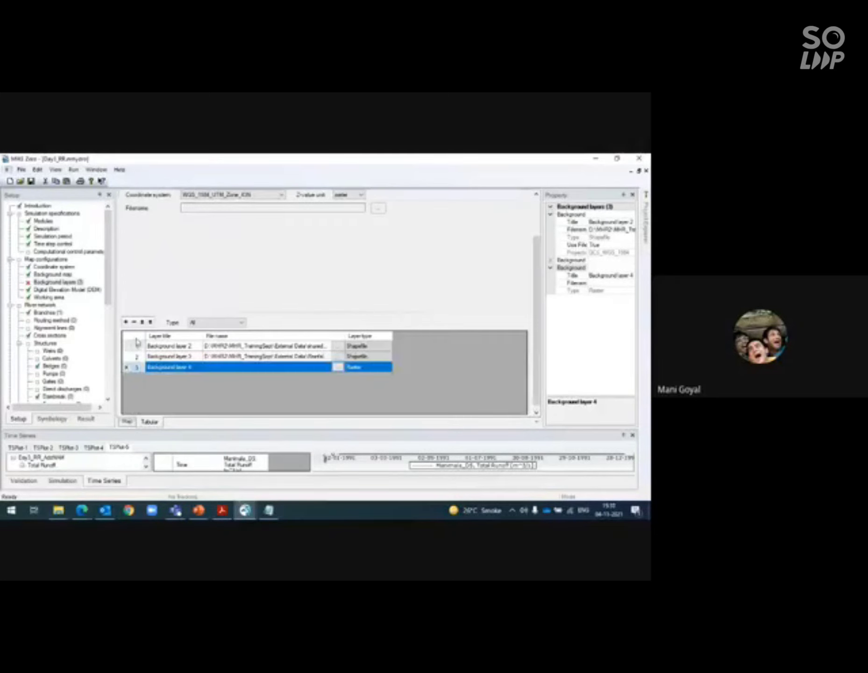
click(134, 323)
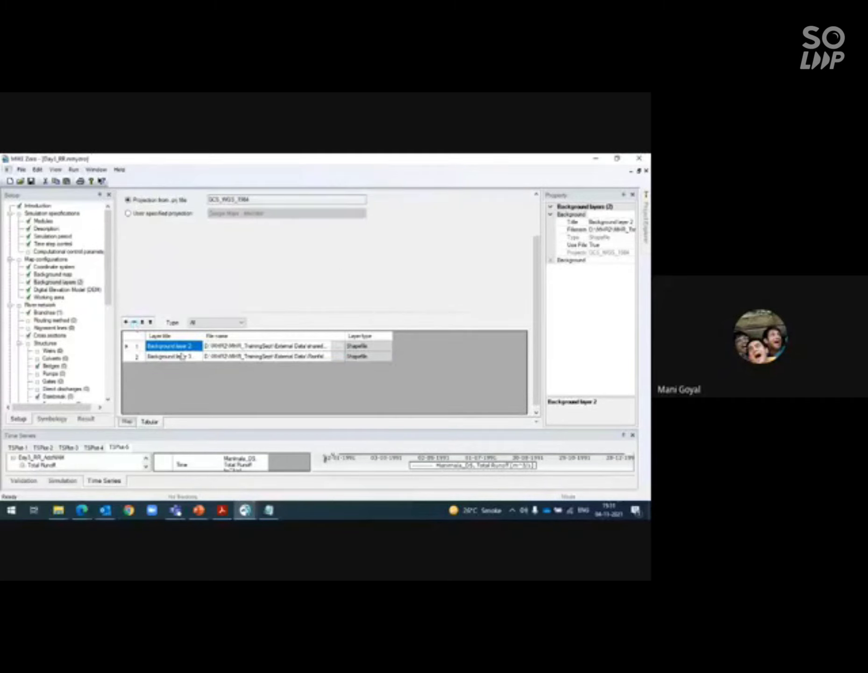
Append a new background layer of type Raster below Background layer 3.
click(128, 358)
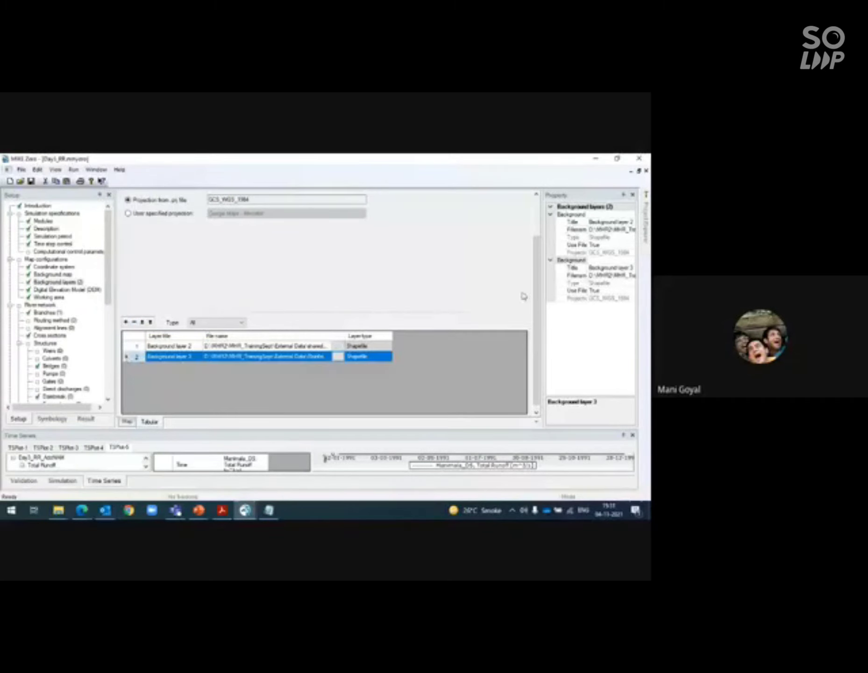
click(126, 322)
click(303, 341)
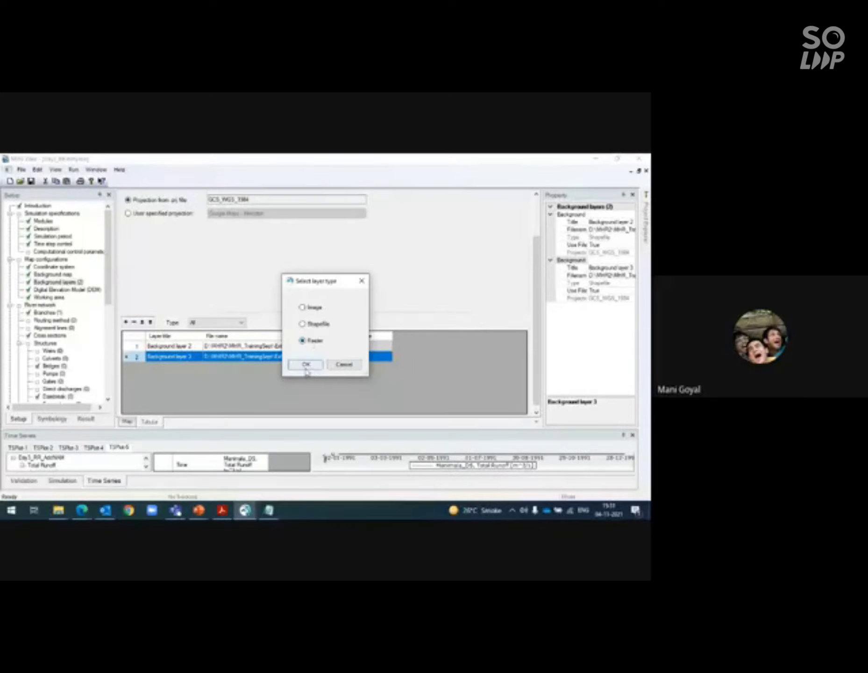
click(306, 365)
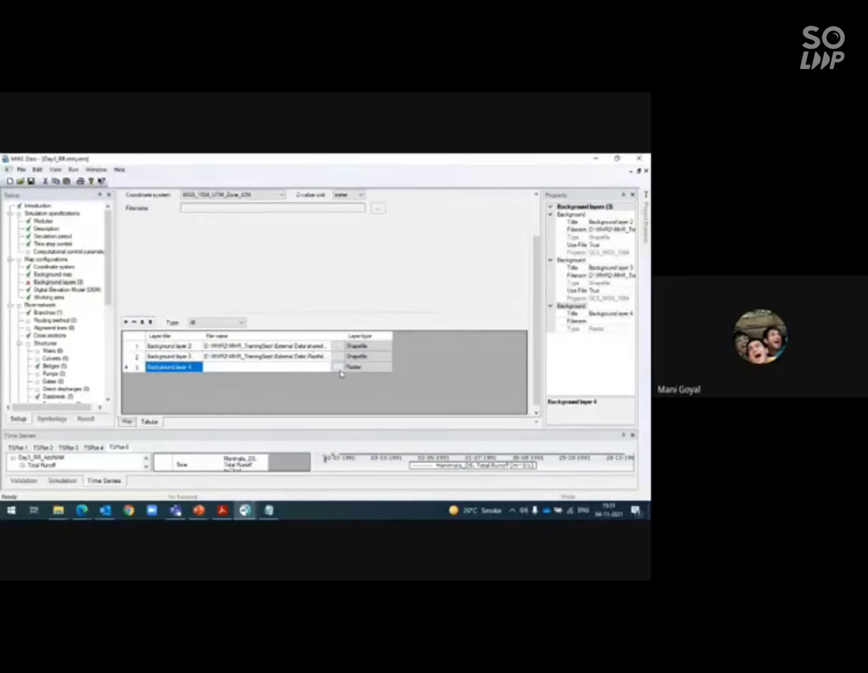
Start choosing the raster layer's file and browse to the MHR2 folder on New Volume (D:).
click(337, 367)
click(357, 378)
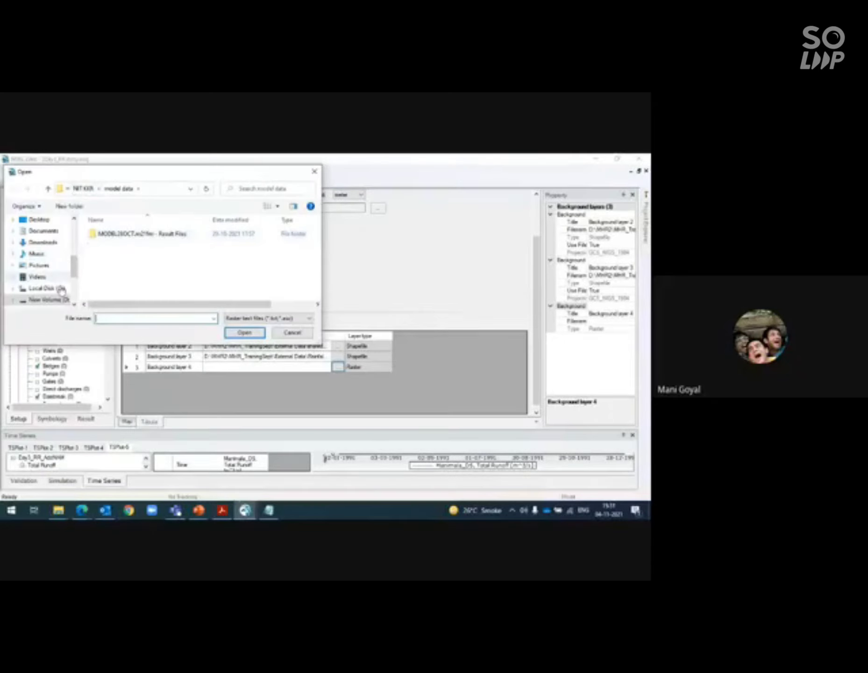
click(56, 301)
scroll(112, 290, down, 5)
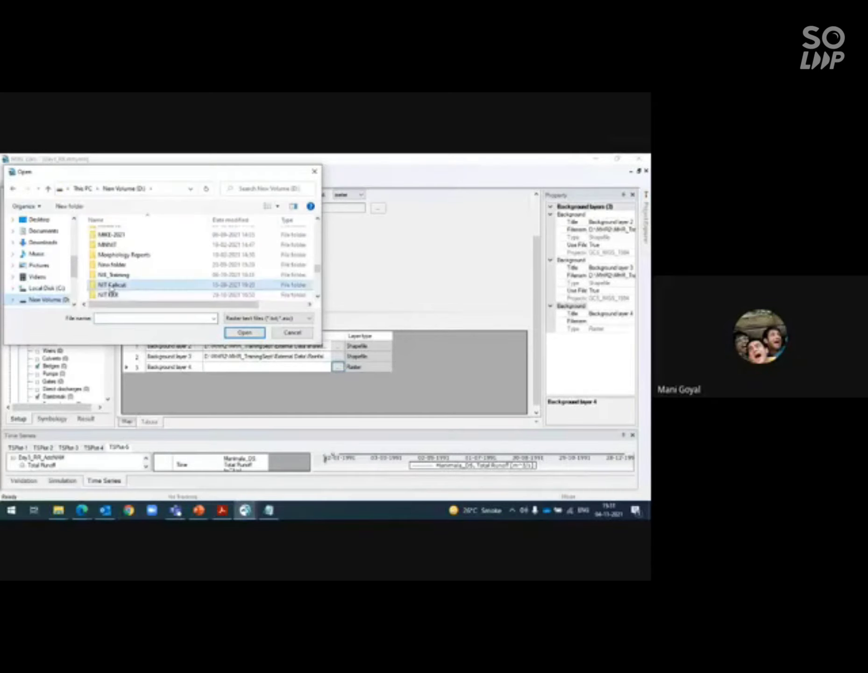
scroll(111, 289, down, 5)
click(111, 286)
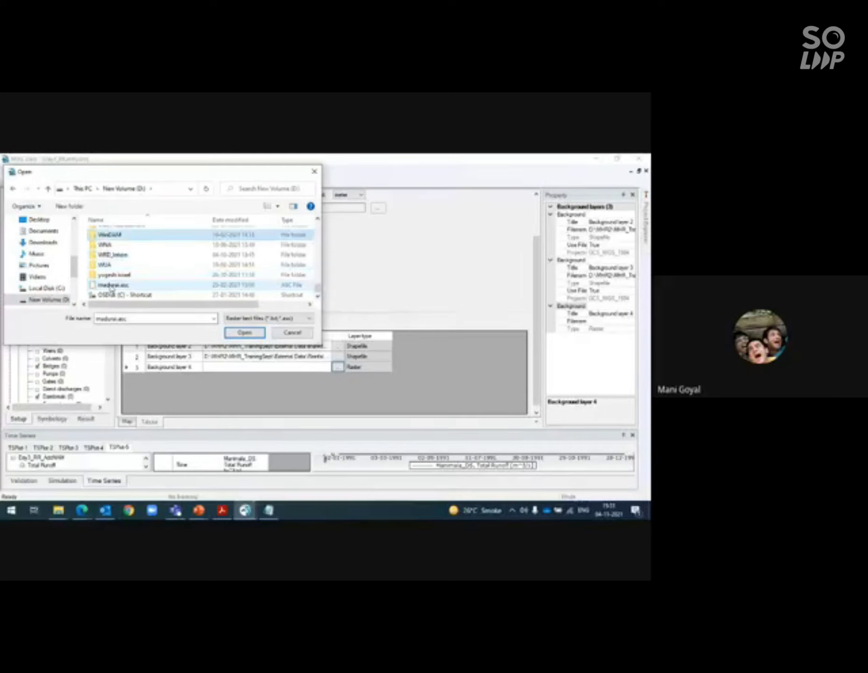
scroll(110, 291, up, 10)
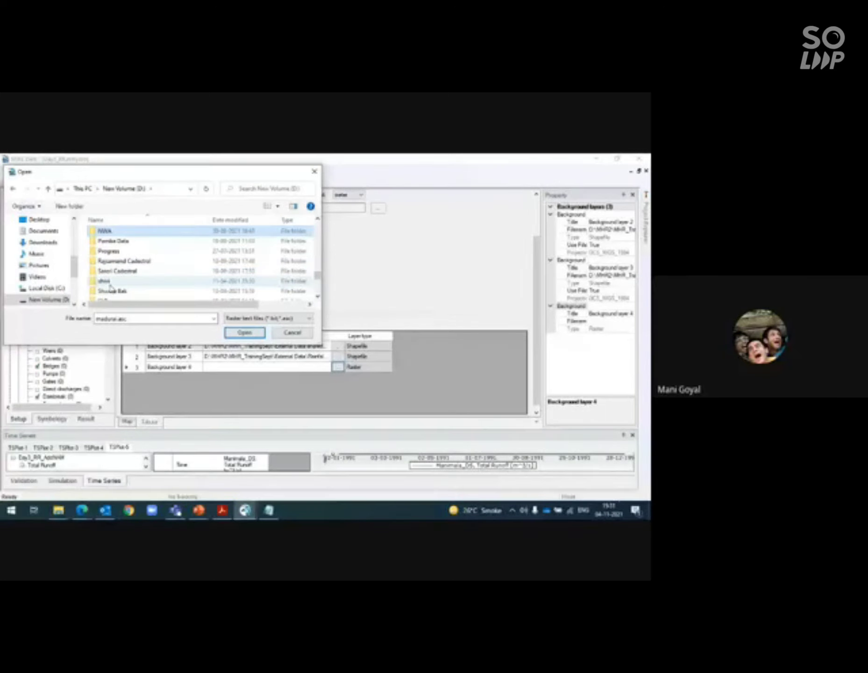
scroll(110, 287, up, 2)
double_click(111, 286)
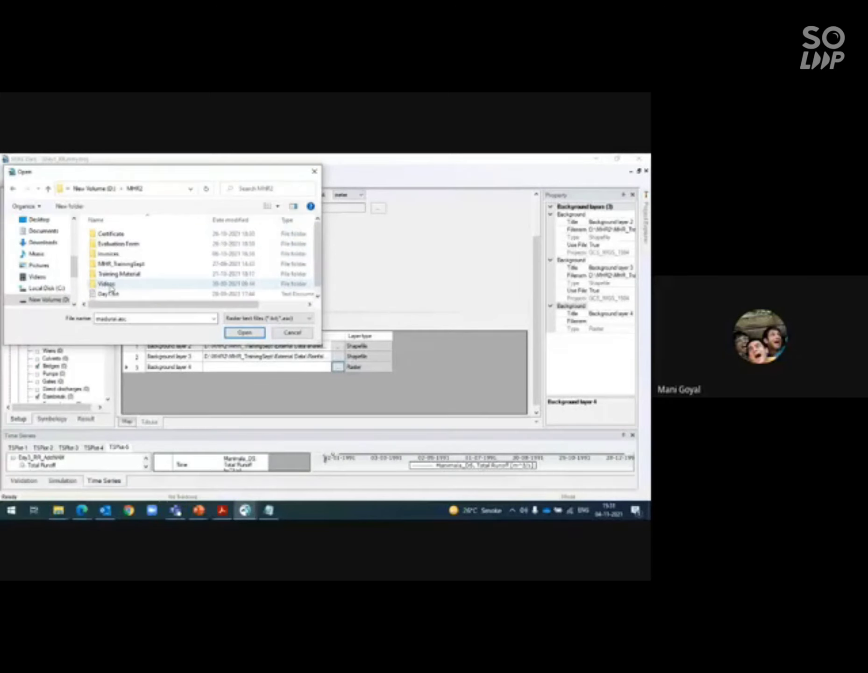
Look for a raster file in MHR_TrainingSept's External Data\DEM folder, check the file type options and close the file selection.
click(126, 266)
double_click(129, 266)
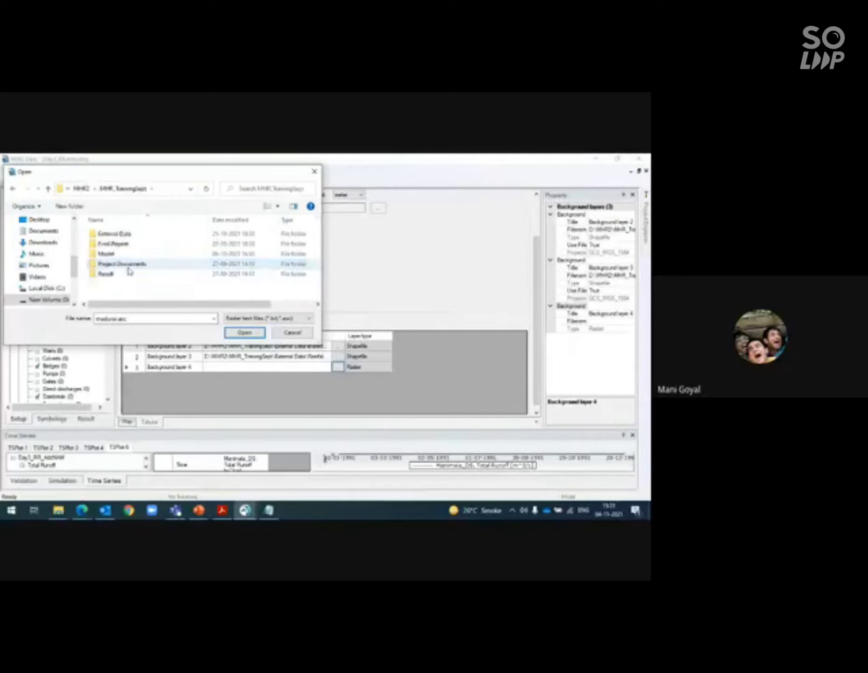
double_click(120, 234)
double_click(119, 238)
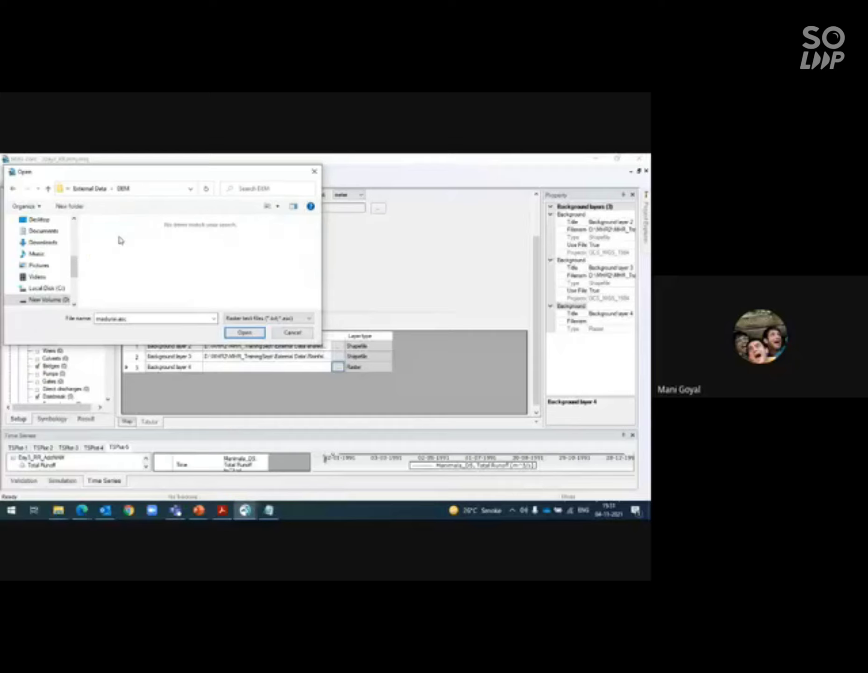
click(249, 319)
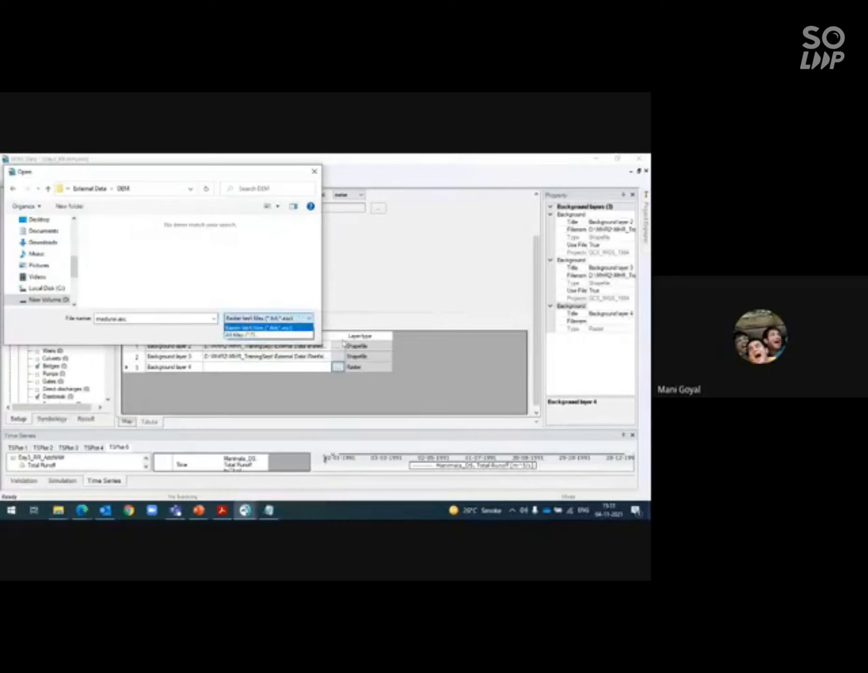
click(315, 180)
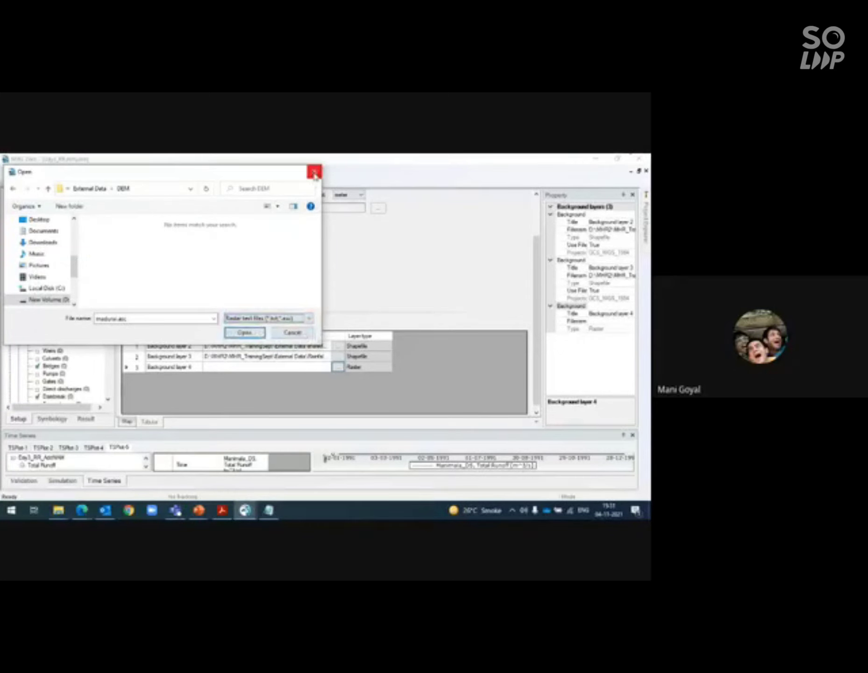
Close the file selection and set the raster format of Background layer 4 to GeoTIFF.
click(315, 173)
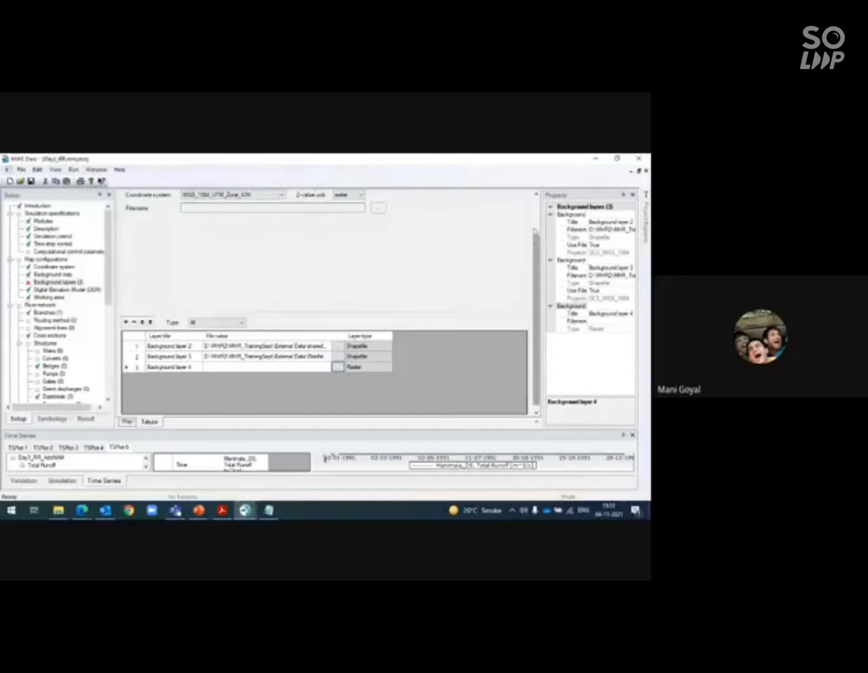
scroll(535, 231, up, 2)
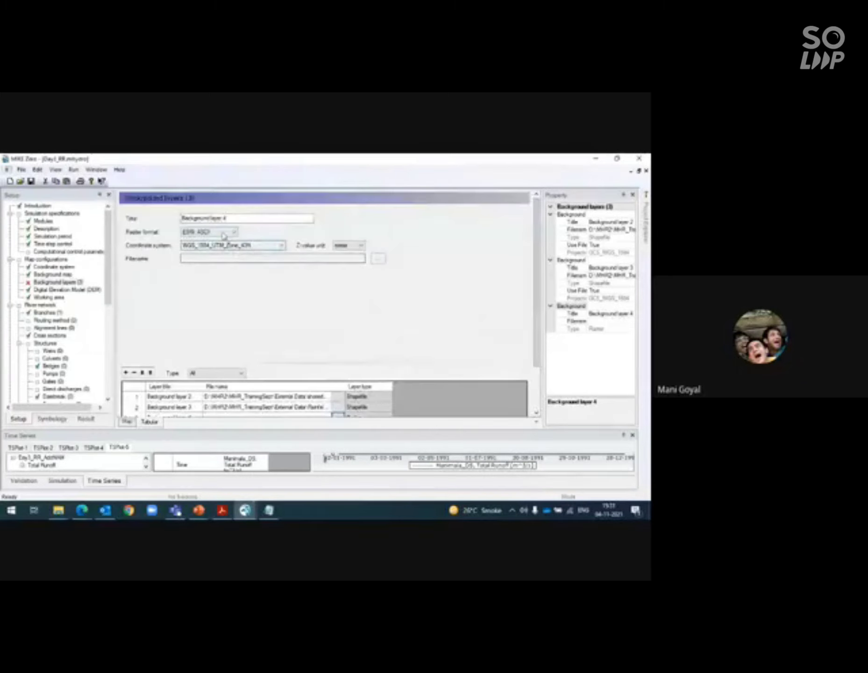
click(223, 232)
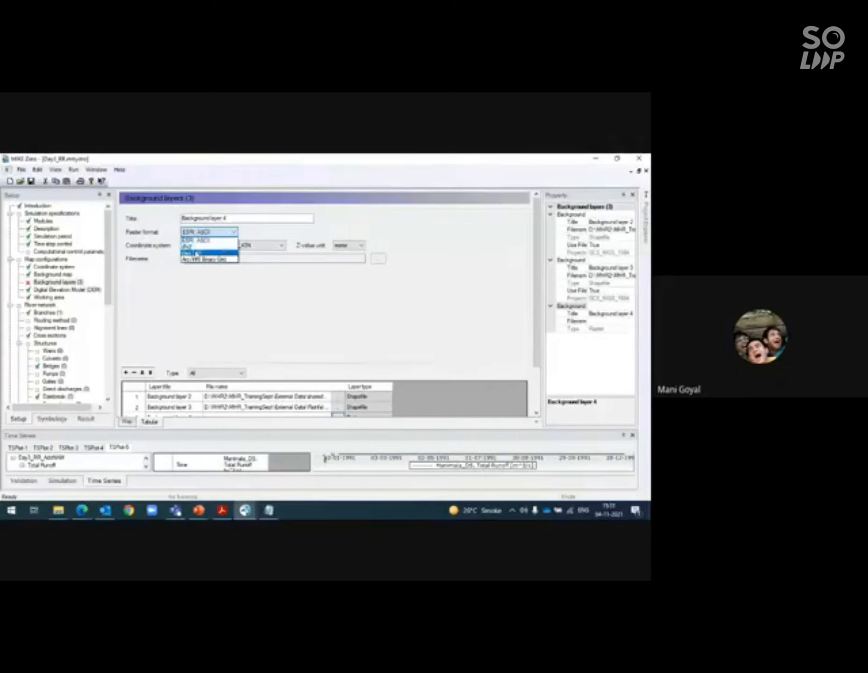
click(199, 253)
Load Manimala_2014_dem_P.tif from D:\MHR2\MHR_TrainingSept\External Data\DEM as the file of Background layer 4.
click(379, 259)
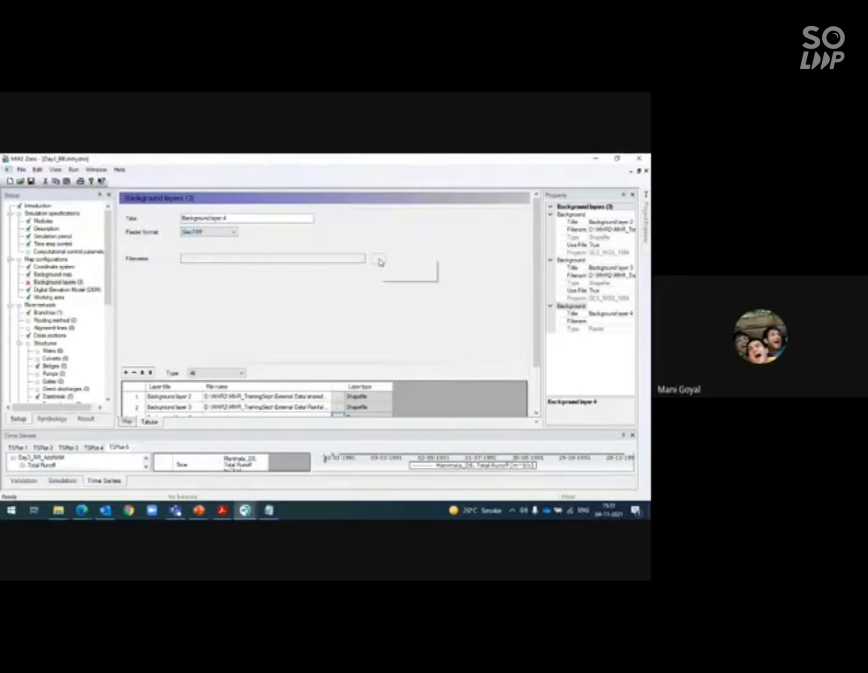
click(392, 267)
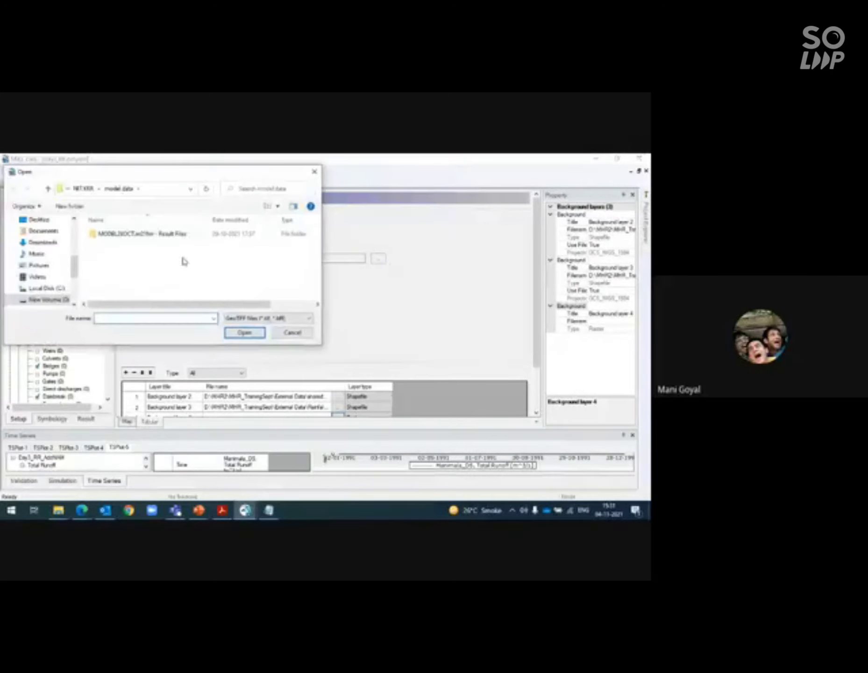
click(40, 301)
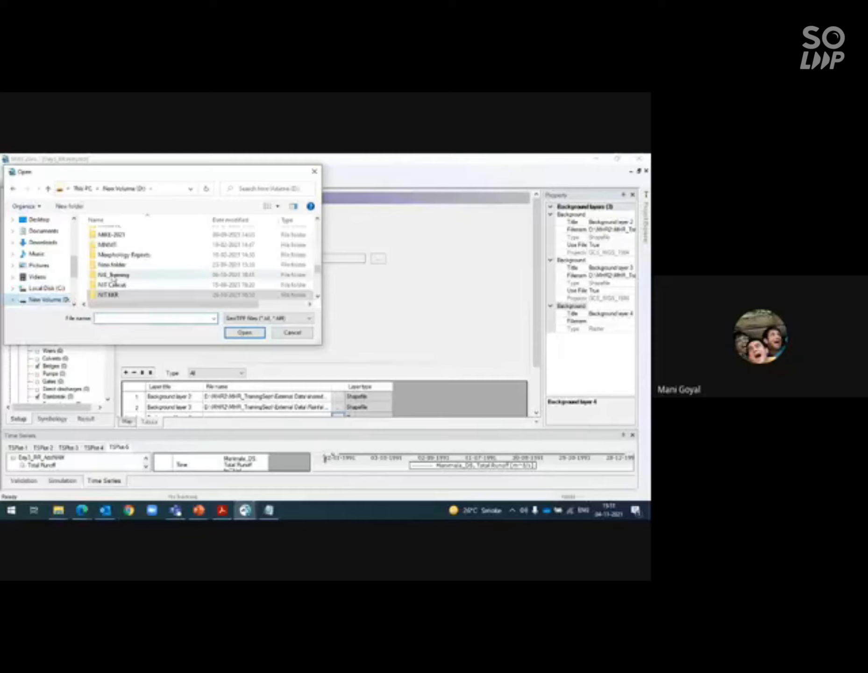
scroll(112, 276, up, 3)
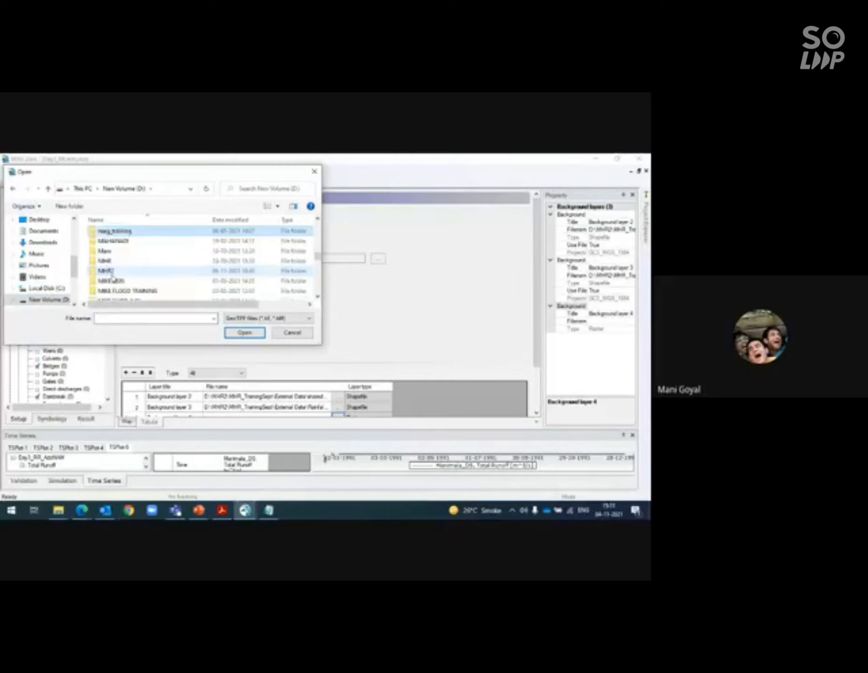
click(112, 275)
double_click(112, 275)
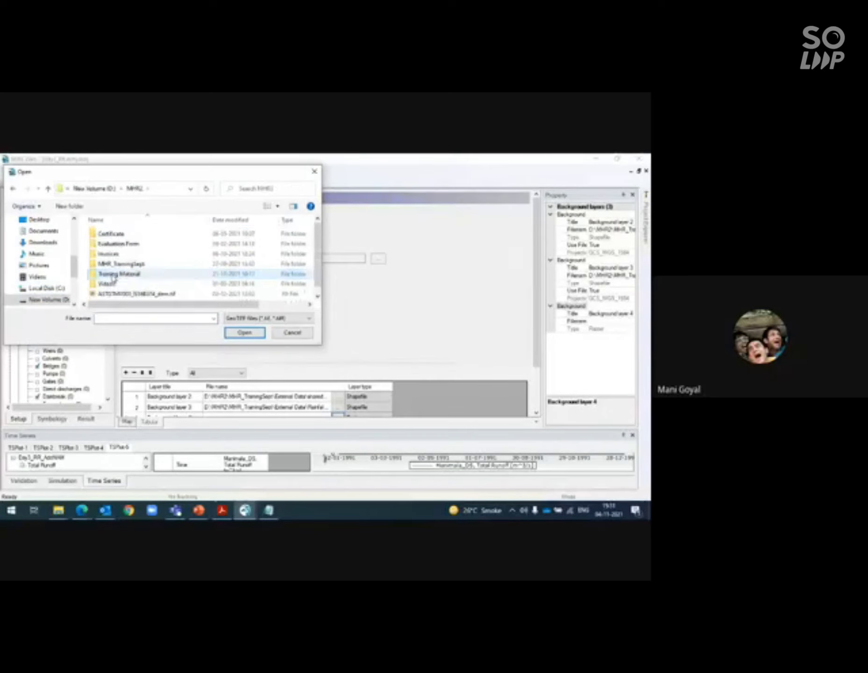
double_click(119, 262)
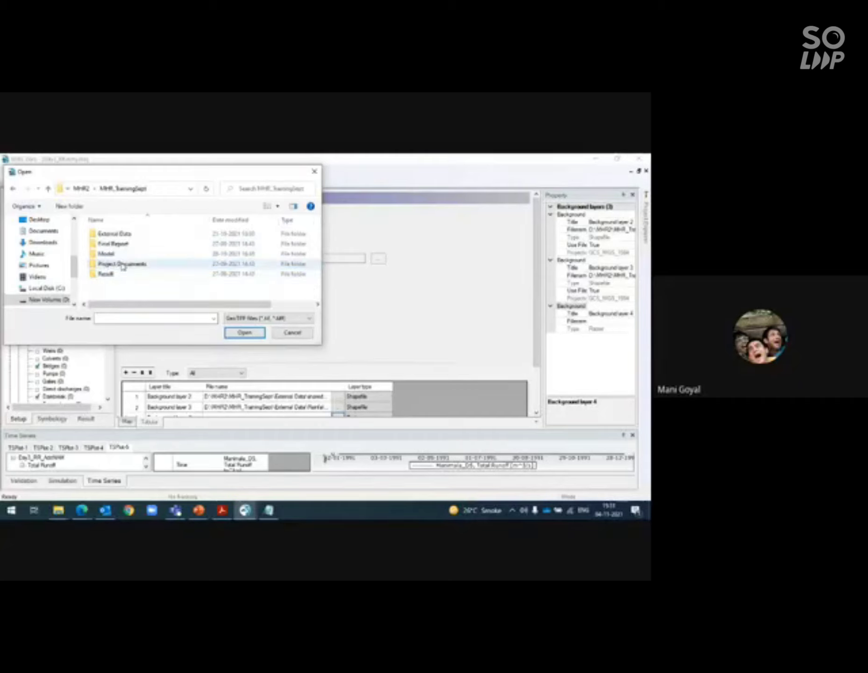
double_click(116, 234)
double_click(117, 234)
click(167, 247)
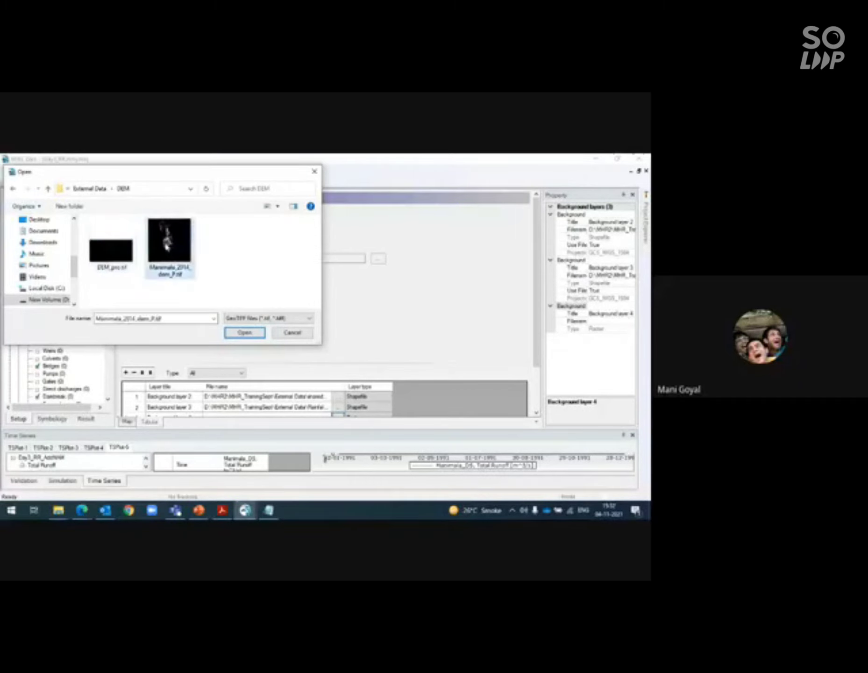
click(253, 337)
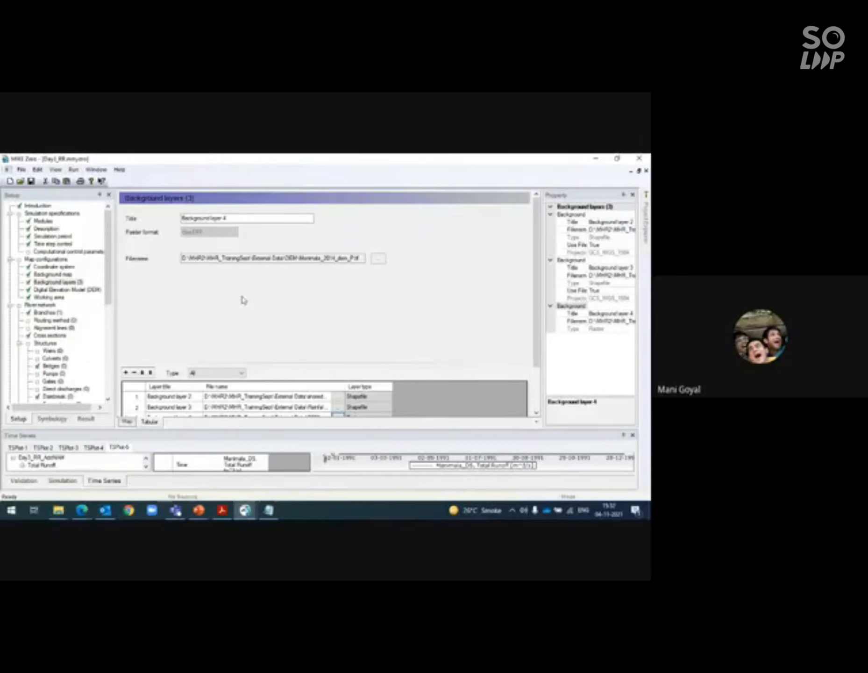
click(277, 256)
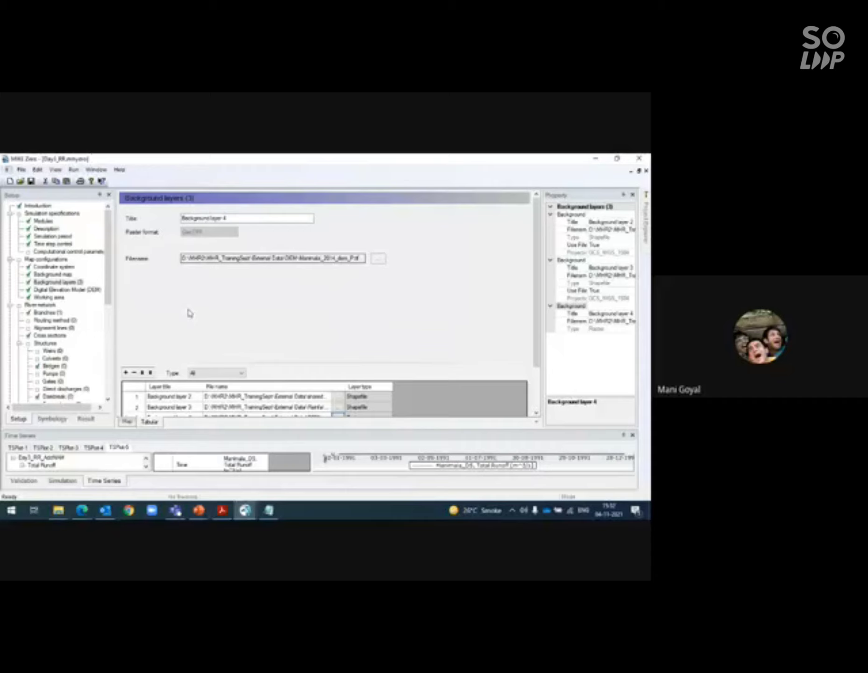
Check the raster layer on the map and set the background map overlay to the Countries/Coastline shape file.
click(127, 422)
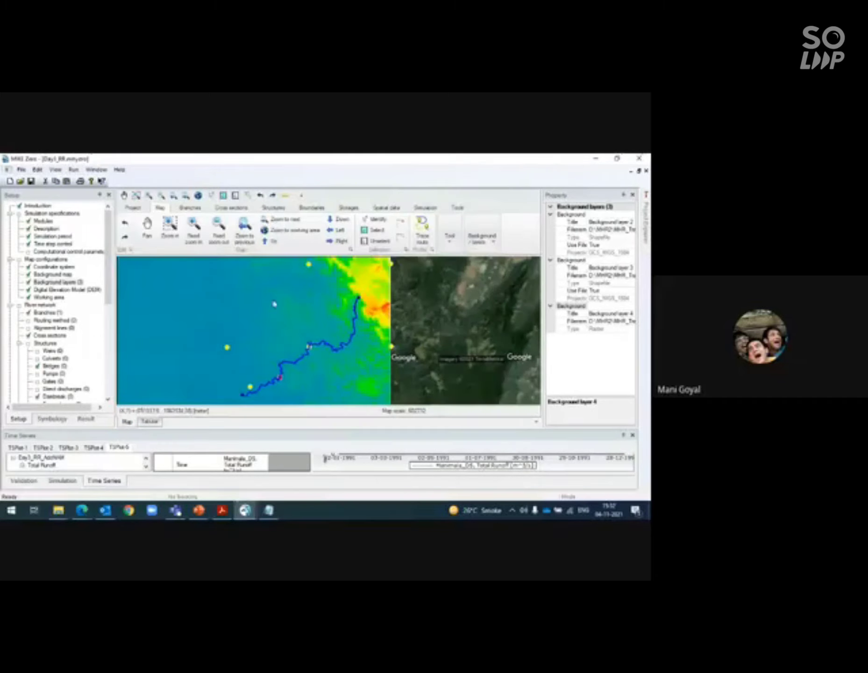
click(272, 229)
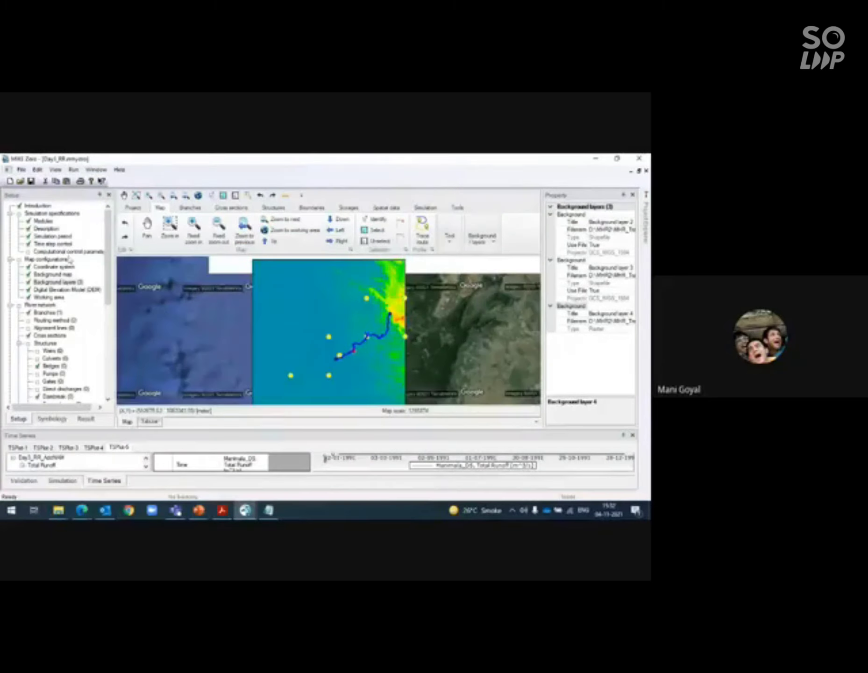
click(53, 275)
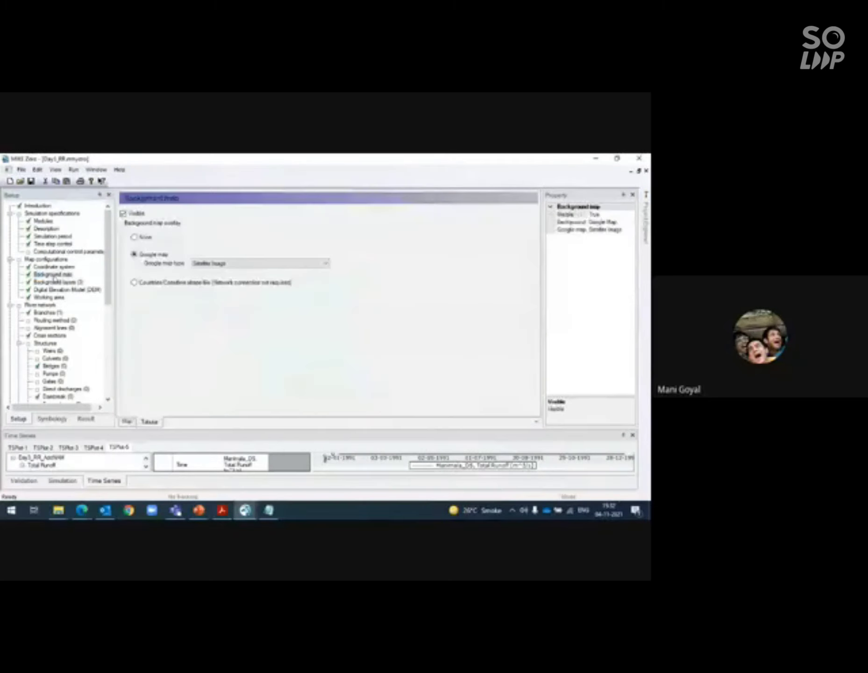
click(135, 282)
Enable use of the Digital Elevation Model for cross section creation and for river tracing and catchment delineation.
click(65, 283)
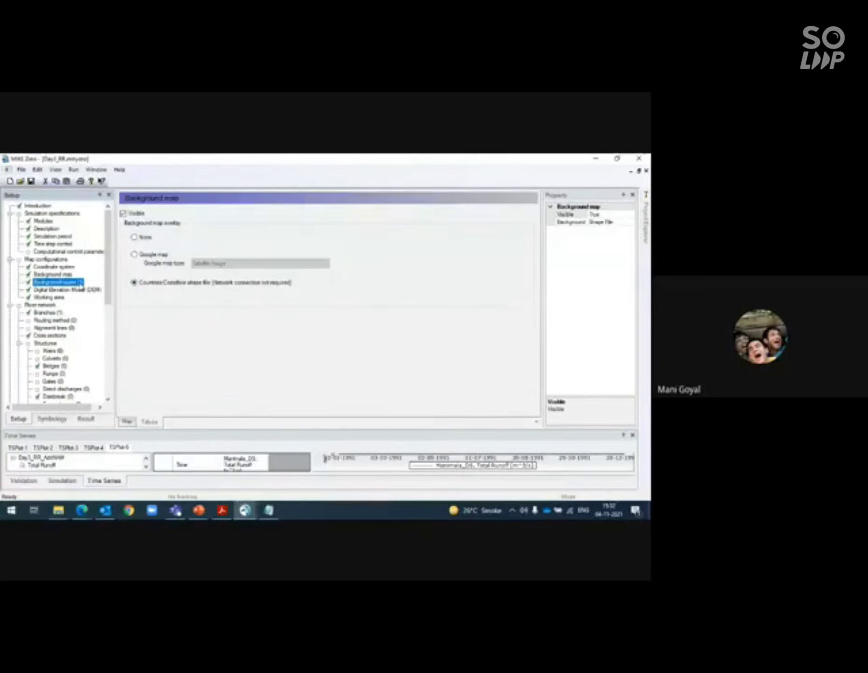
click(68, 291)
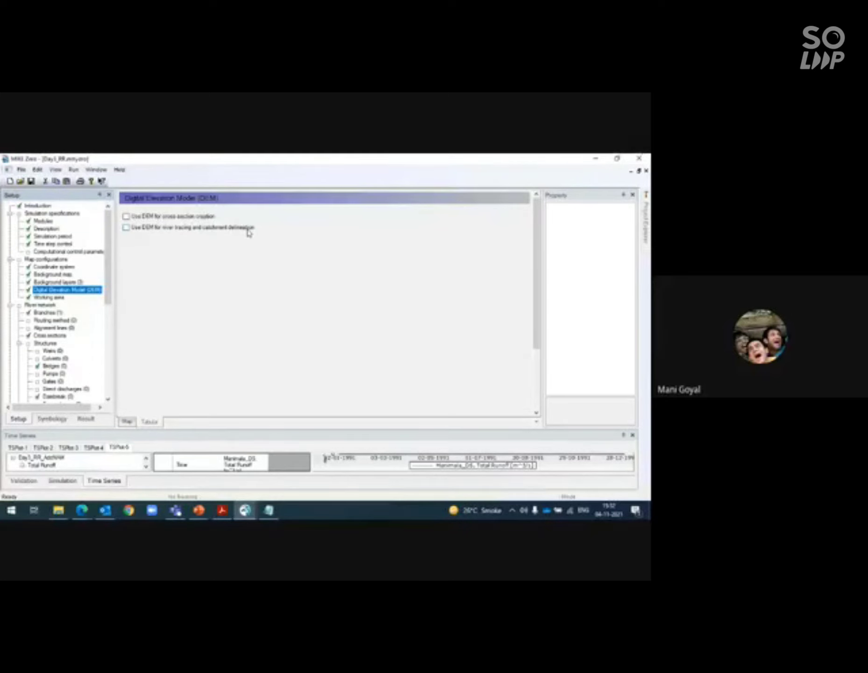
click(126, 217)
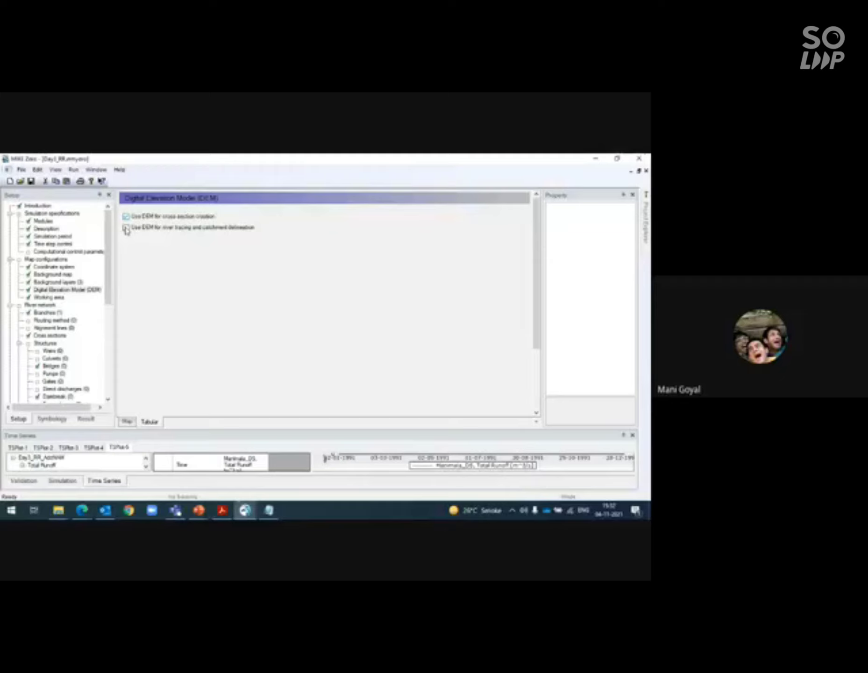
click(126, 228)
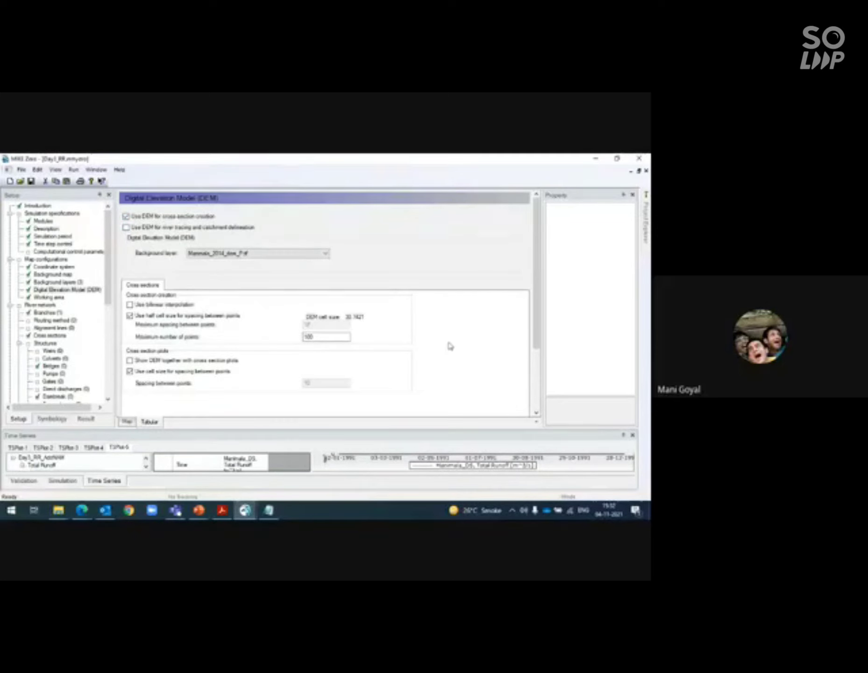
click(536, 413)
click(536, 413)
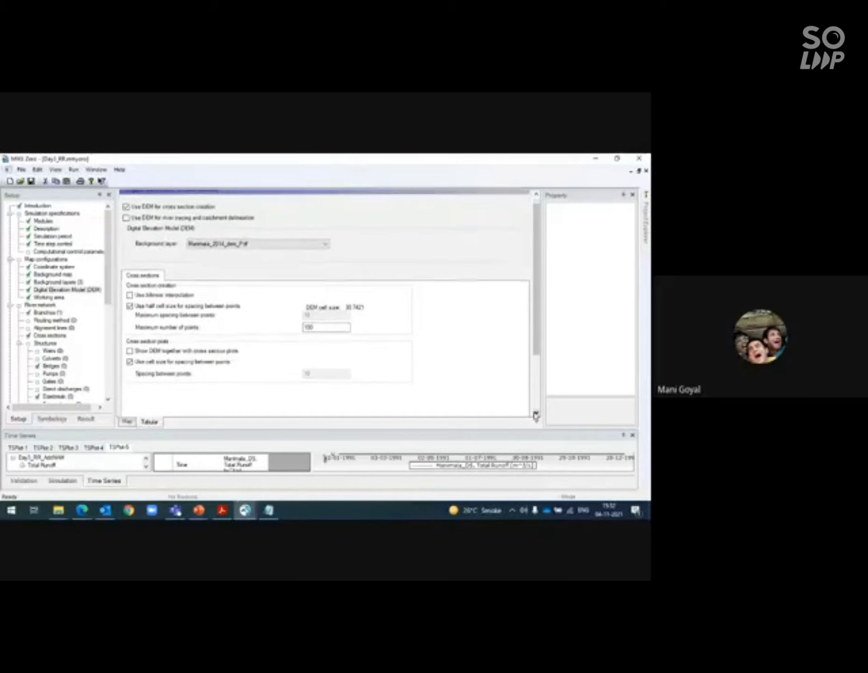
click(125, 218)
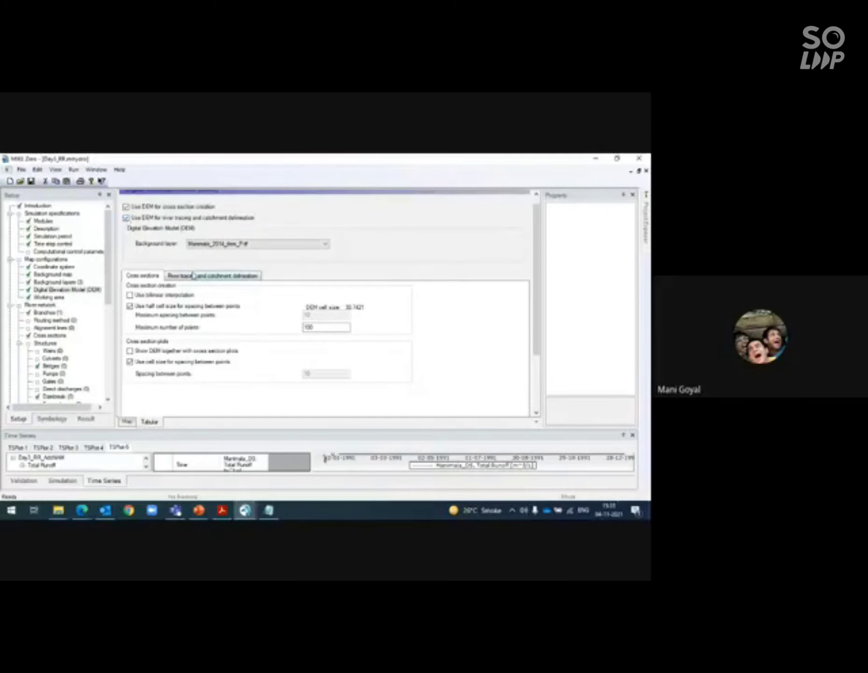
Preprocess the digital elevation data for river tracing and catchment delineation, using the whole DEM.
click(202, 276)
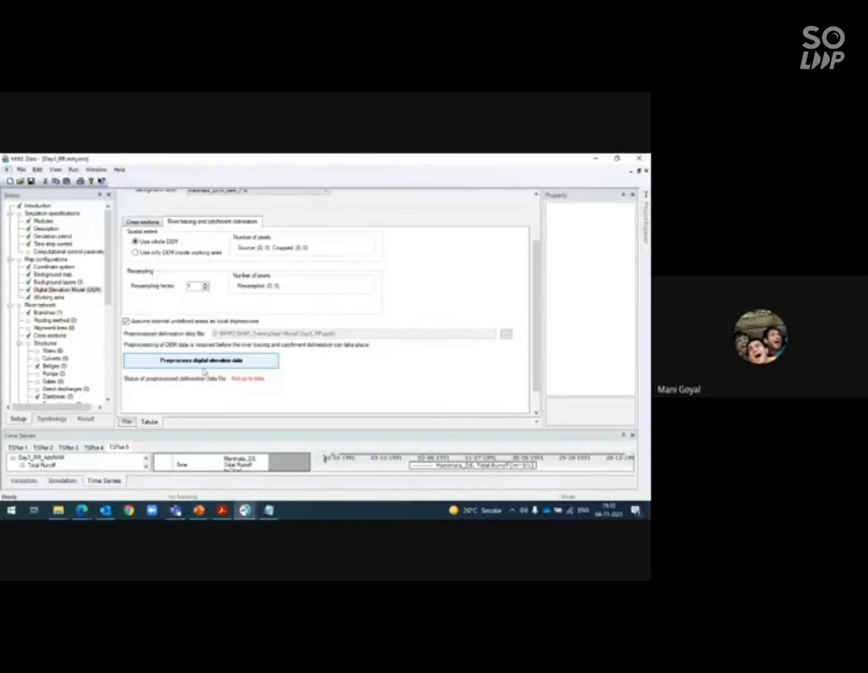
click(212, 362)
click(230, 361)
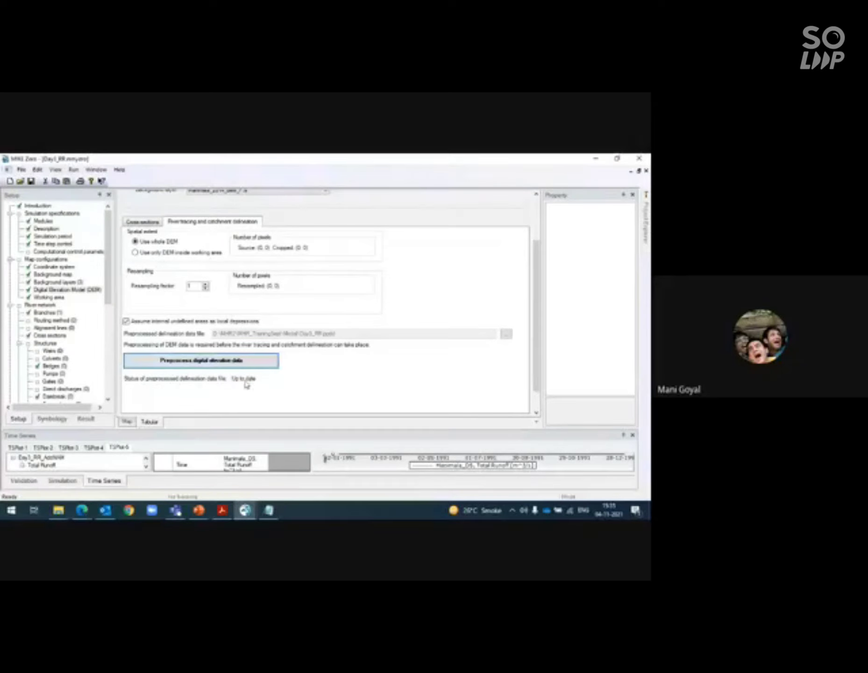
Review the branch and cross section tools on the map, and examine the working area settings.
click(129, 423)
click(189, 207)
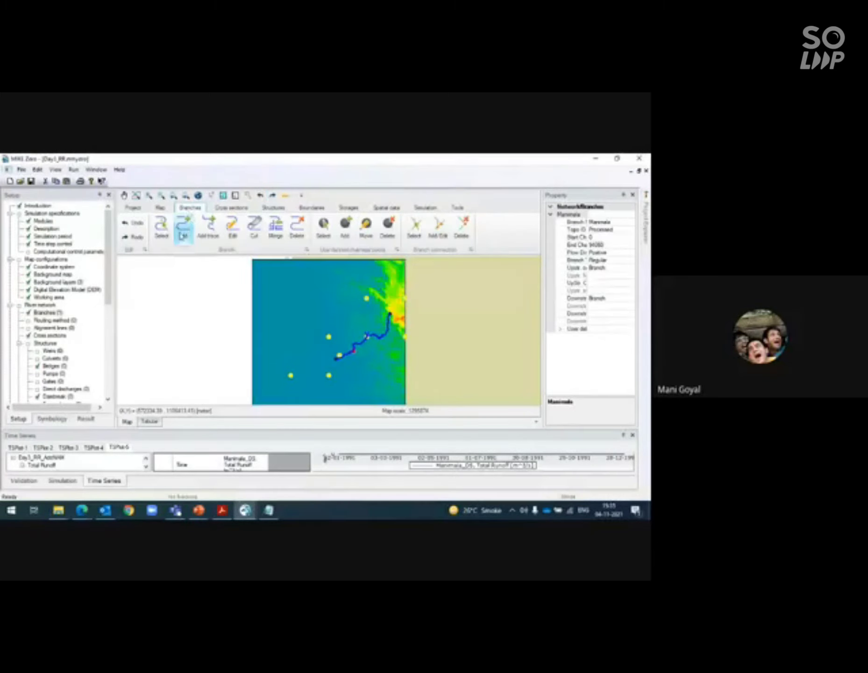
click(204, 230)
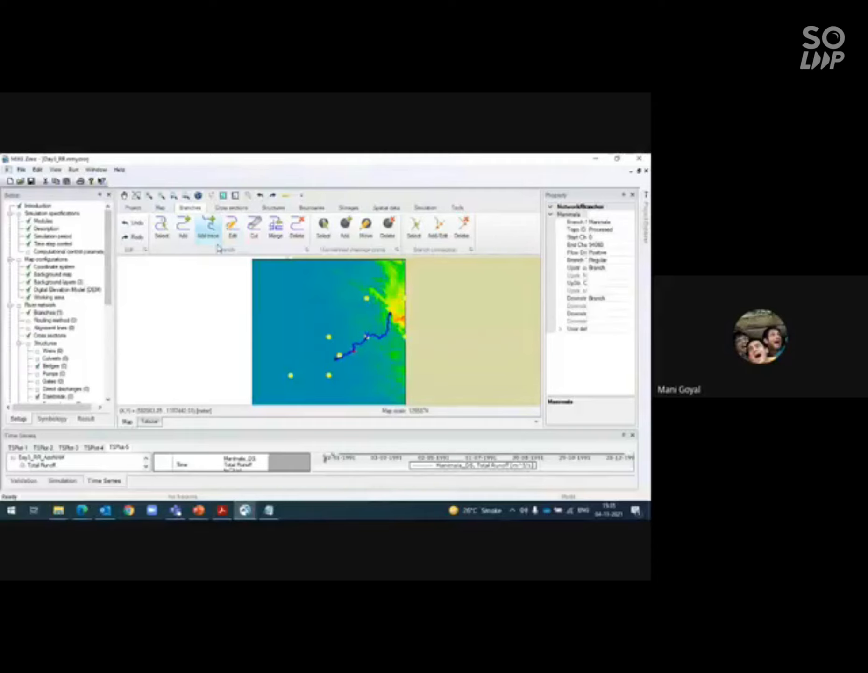
click(231, 207)
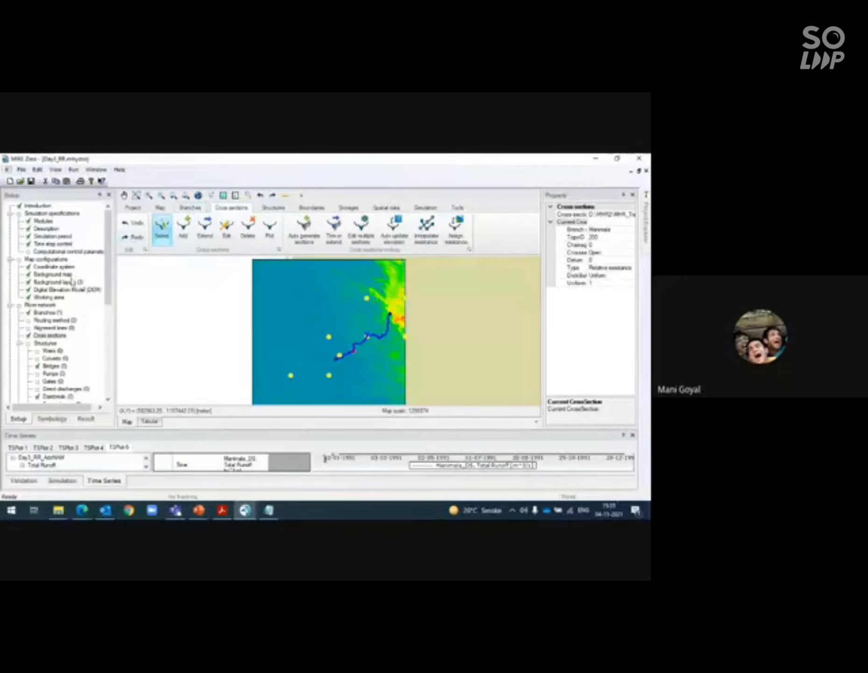
click(47, 297)
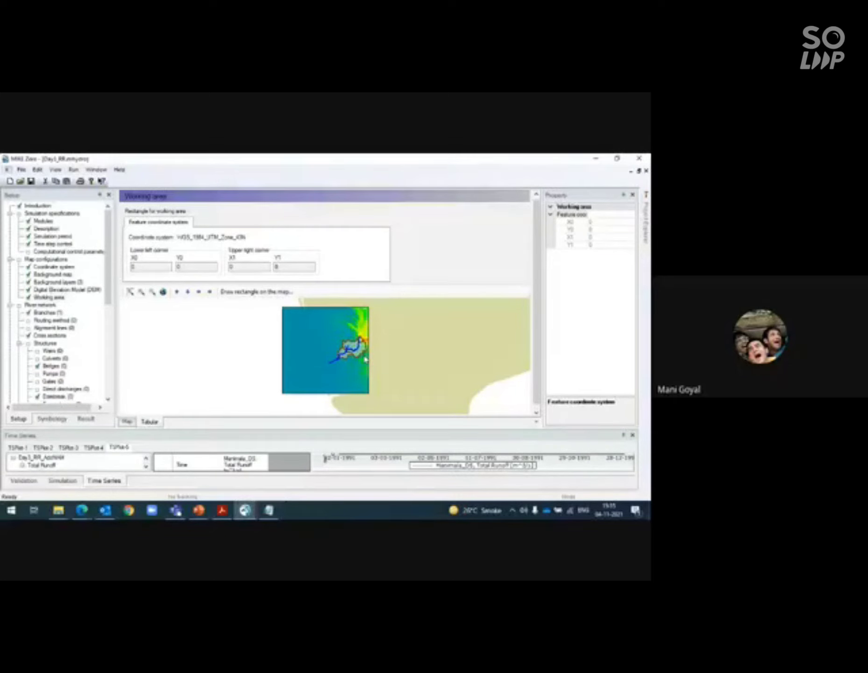
Draw a new branch about 30 km long in the DEM's western part, and try tracing another from the DEM north of the Manimala branch.
click(49, 313)
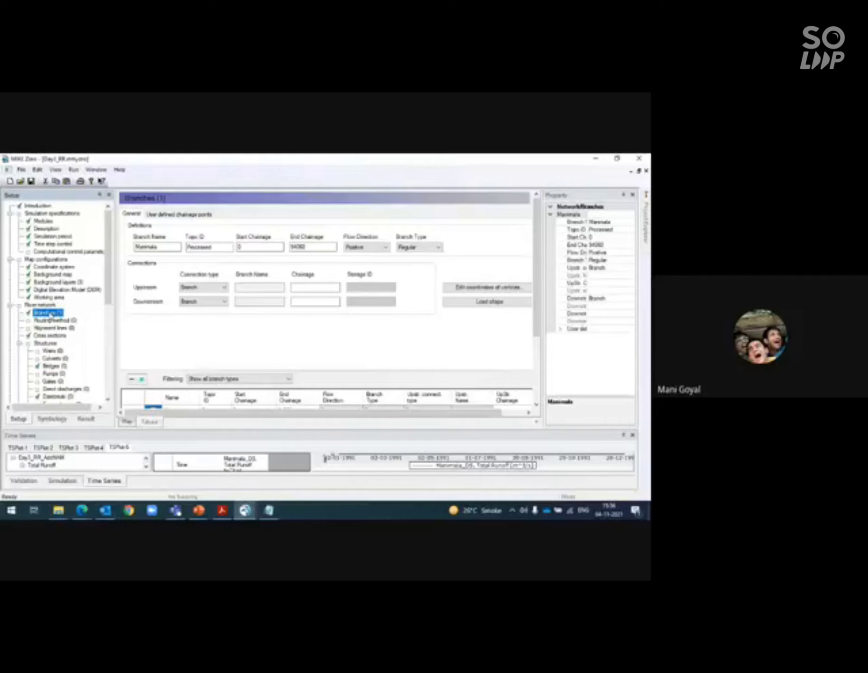
click(126, 420)
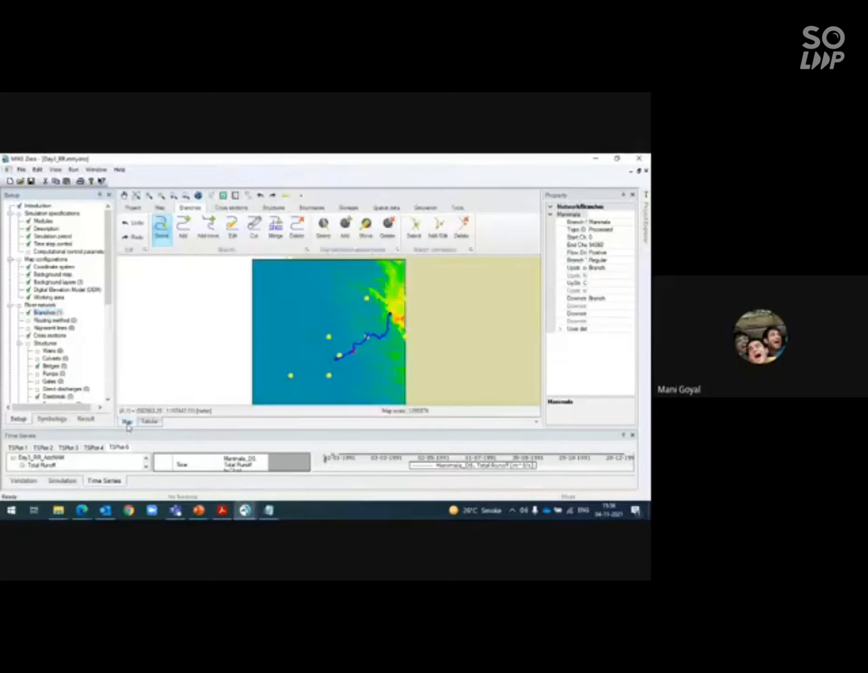
click(185, 244)
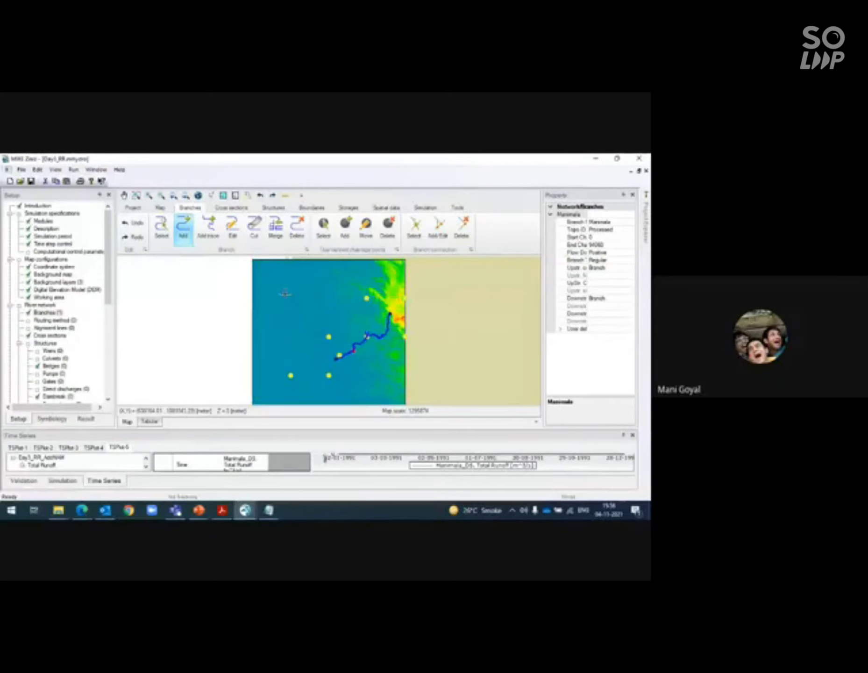
double_click(284, 336)
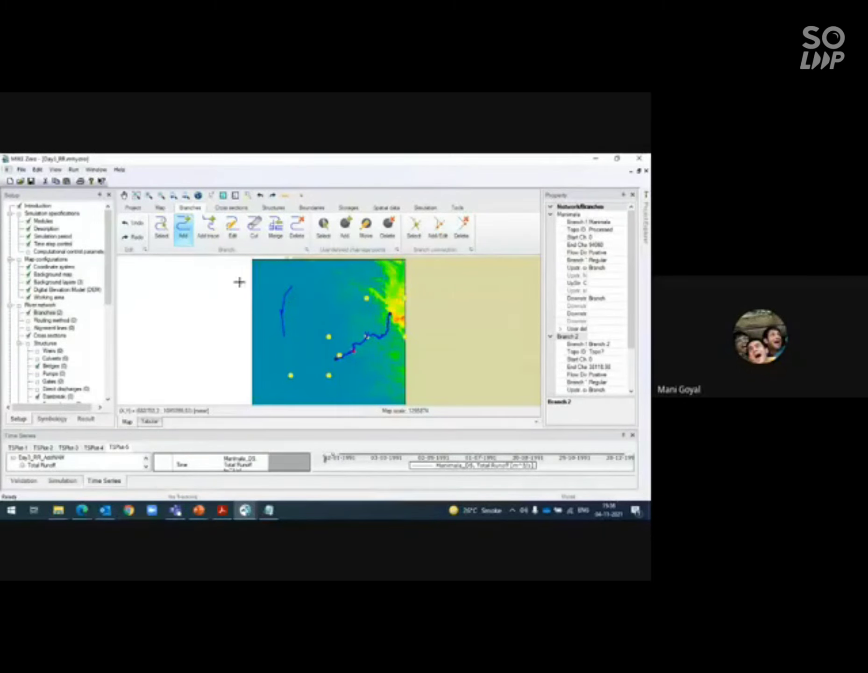
click(215, 237)
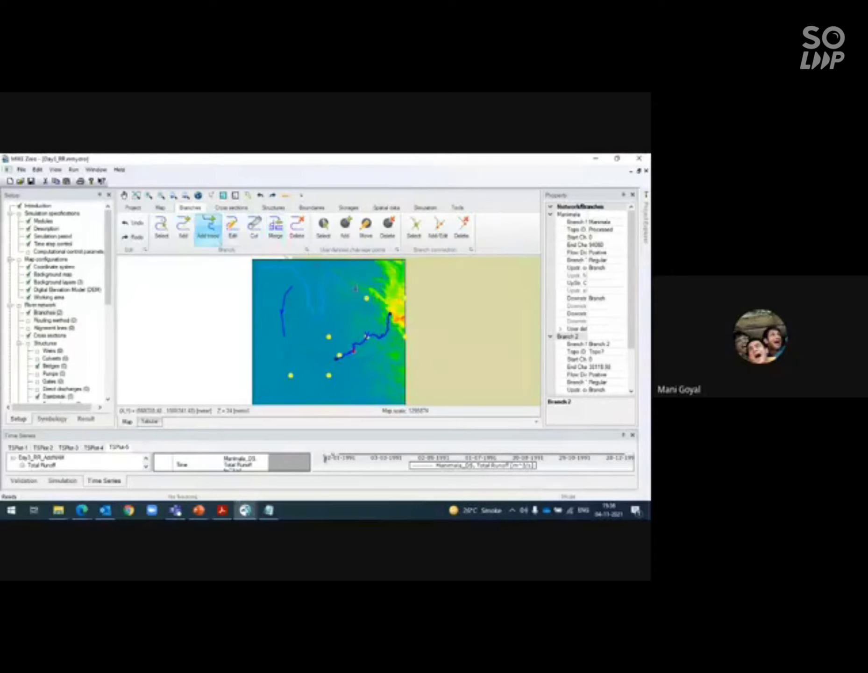
click(356, 319)
Examine the shapefile import options for branches and browse for a branch shapefile, closing without importing anything.
click(457, 208)
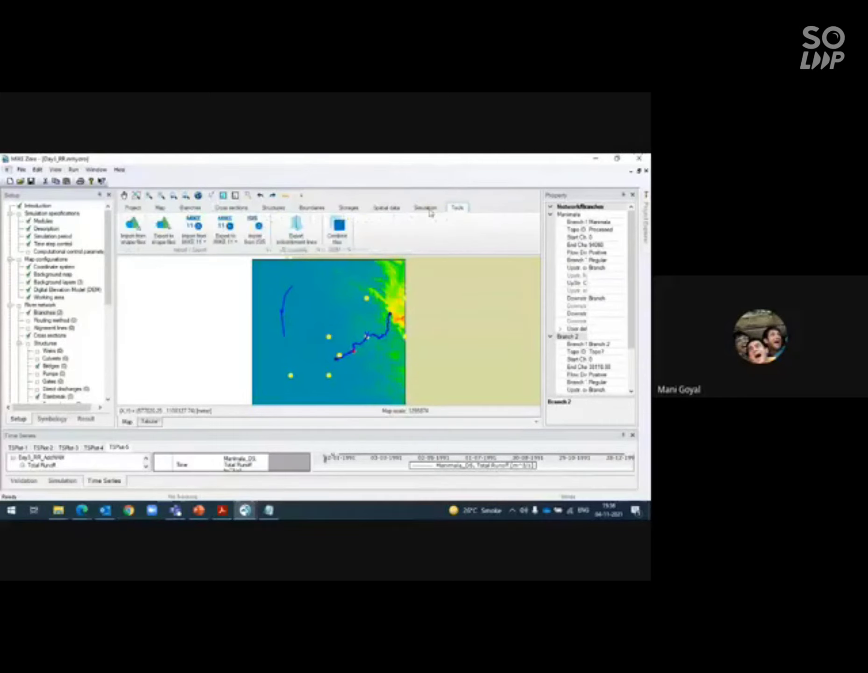
click(133, 228)
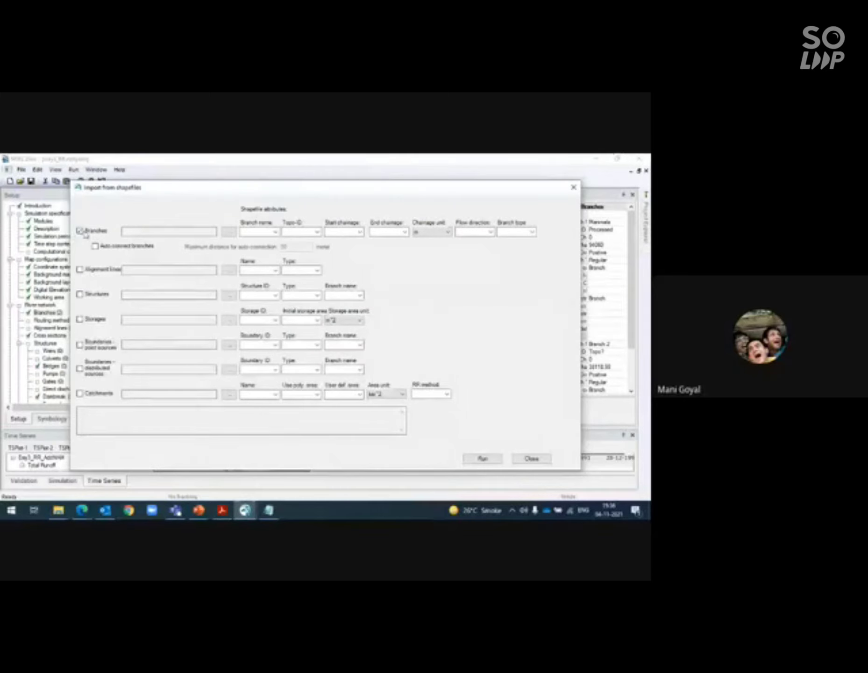
click(229, 231)
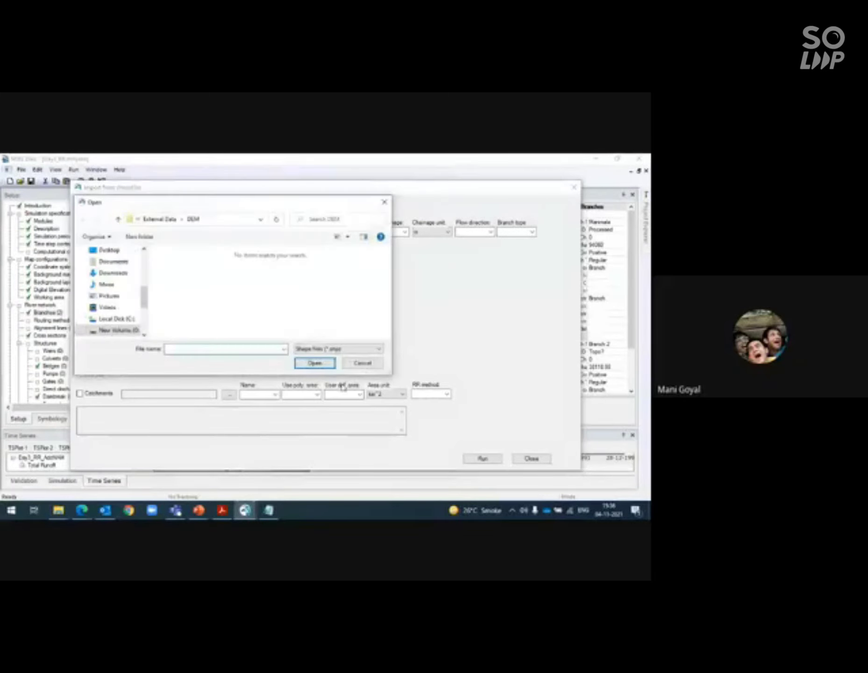
click(363, 365)
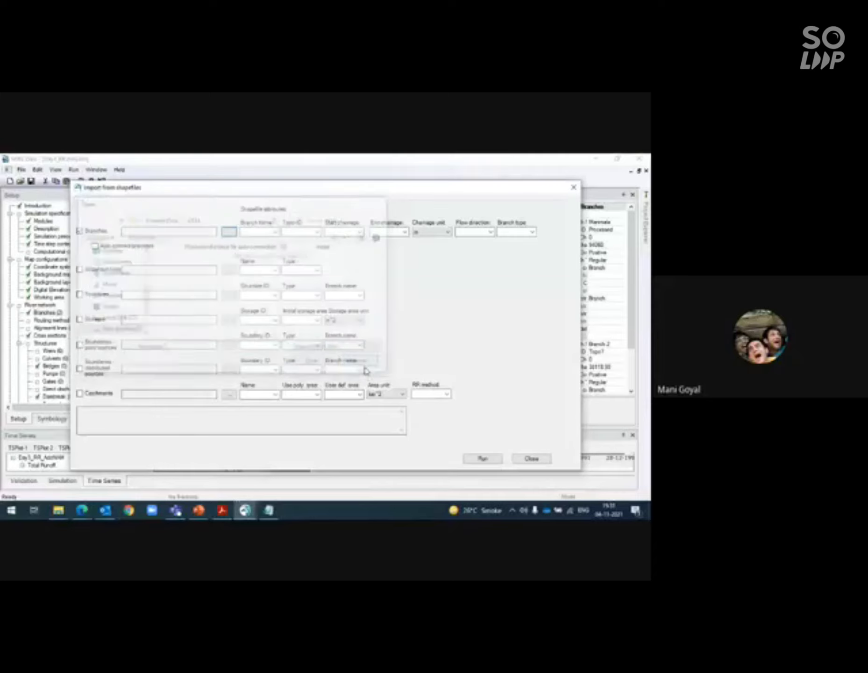
click(532, 458)
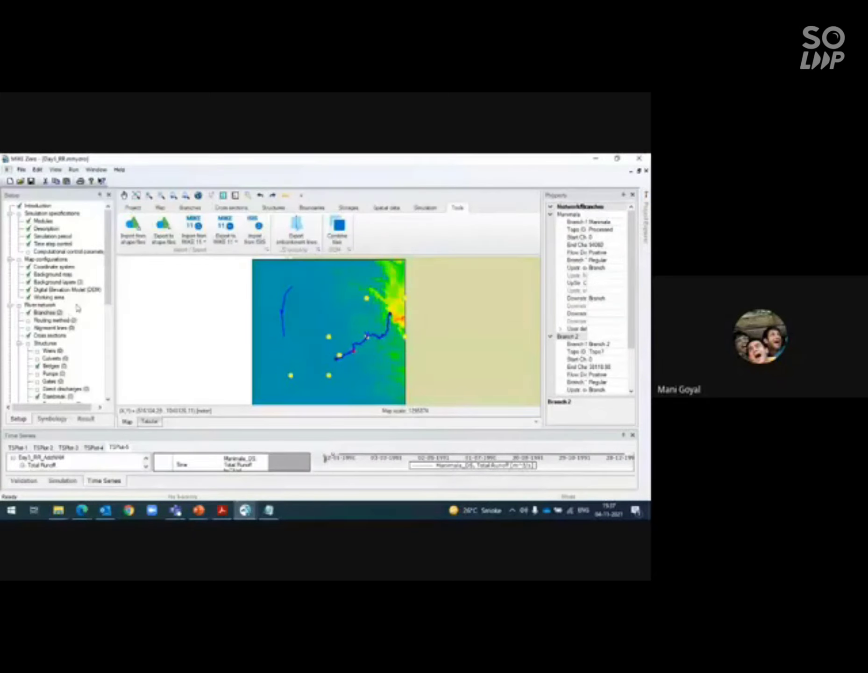
Review the layer types offered for a new background layer, and return to the map's shapefile import and export tools.
click(73, 283)
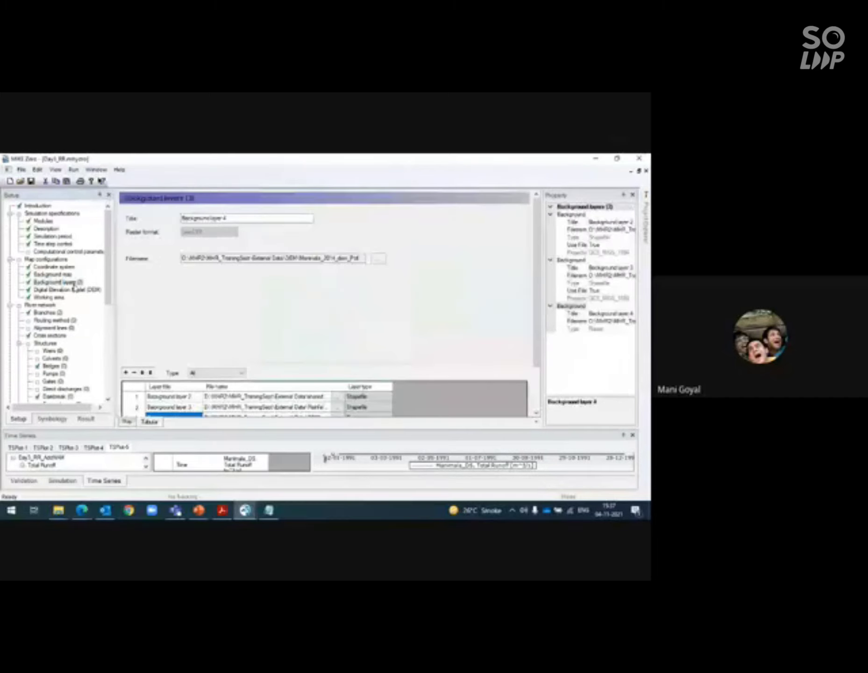
click(126, 372)
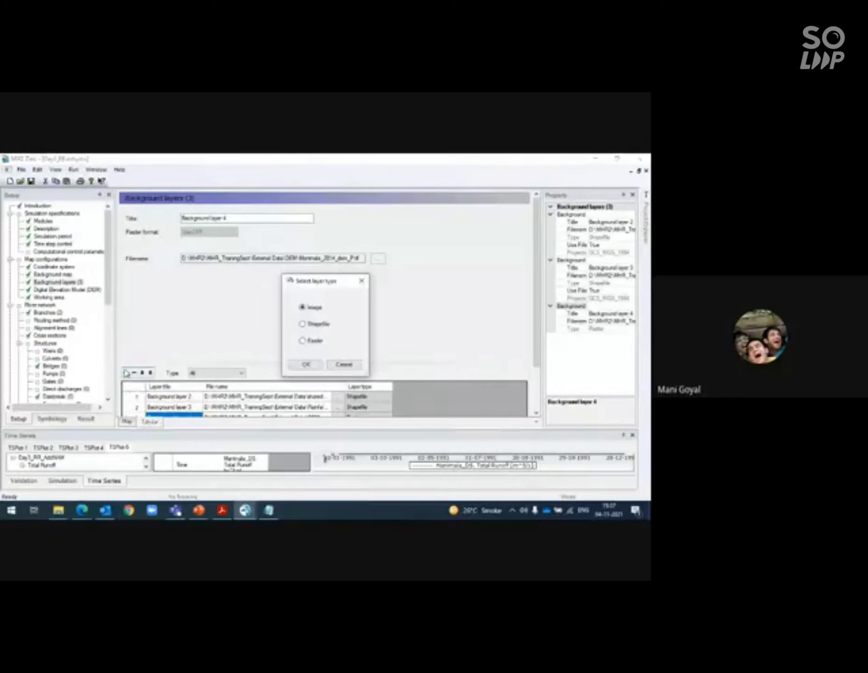
click(362, 280)
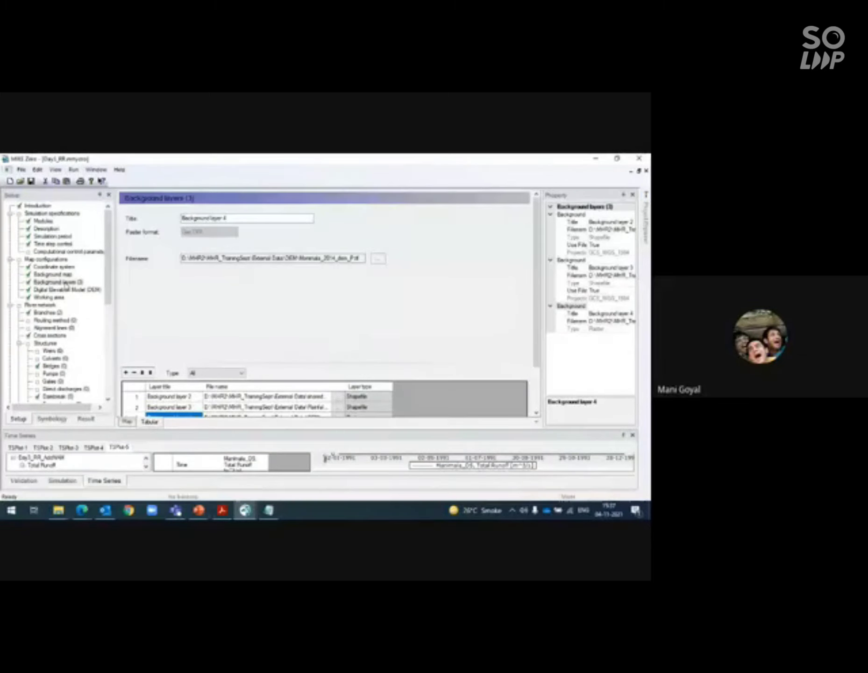
click(47, 313)
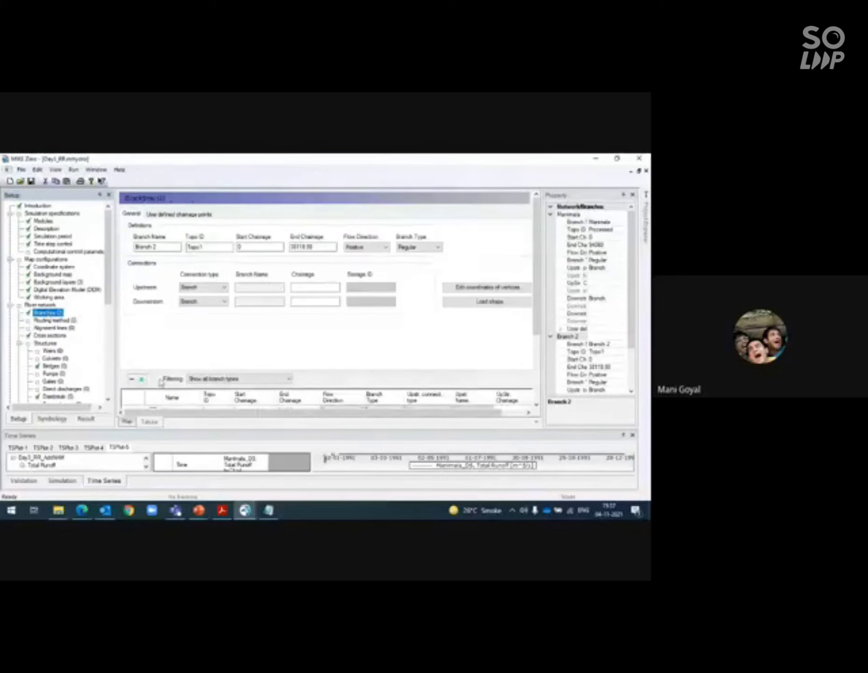
click(125, 422)
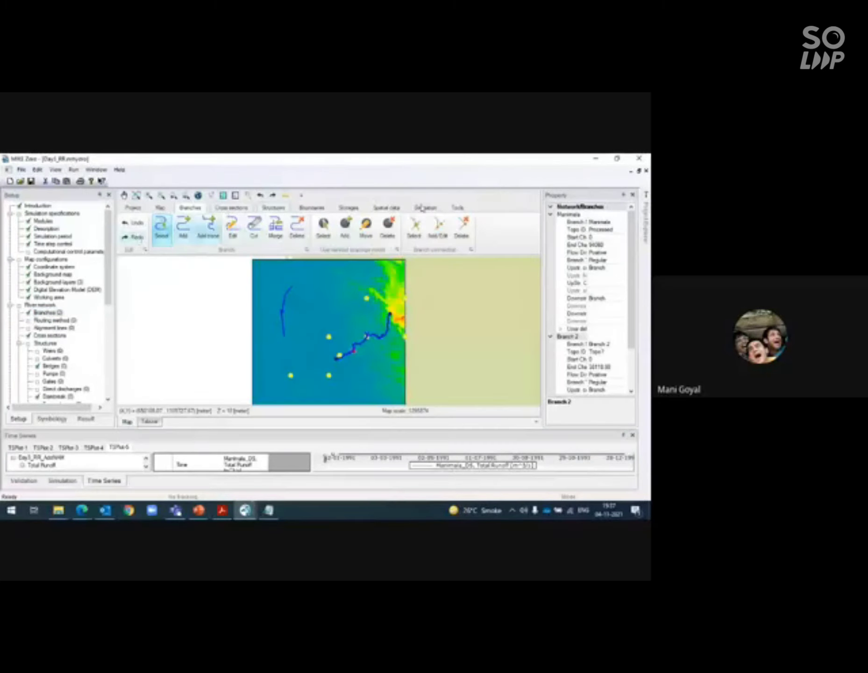
click(454, 209)
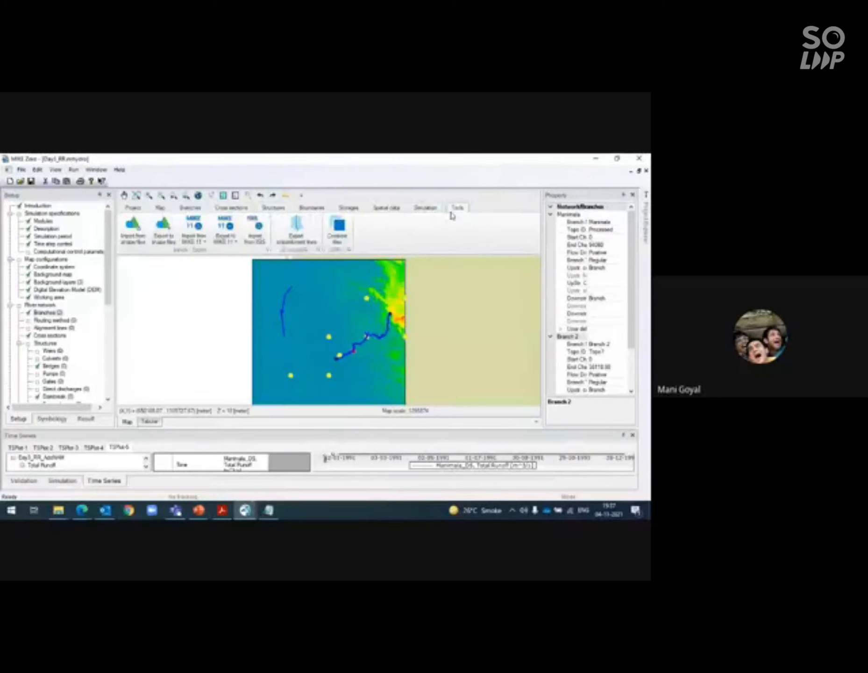
click(126, 241)
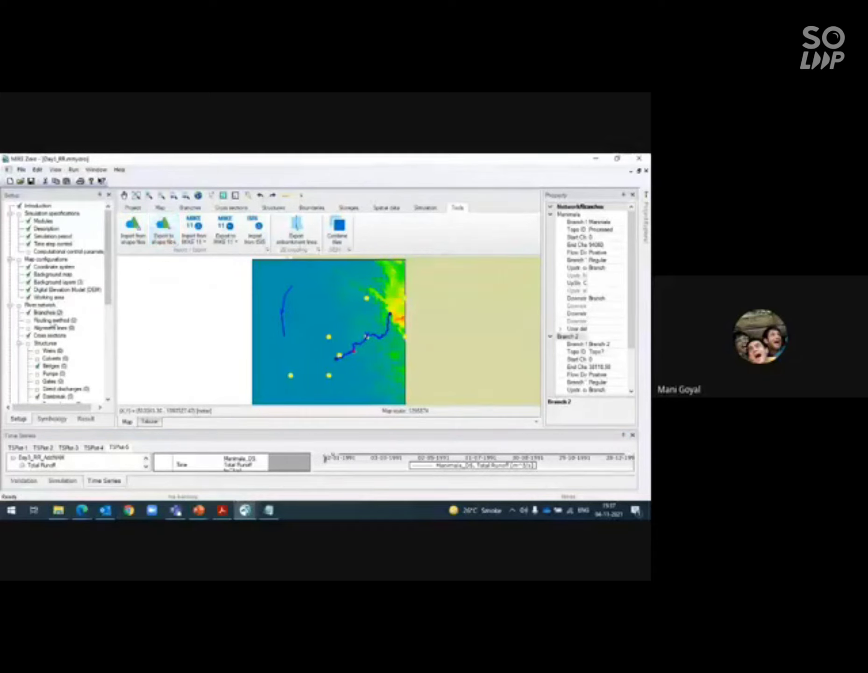
Delete Branch 2 and its connected elements from the branches table, and return to the map.
click(47, 312)
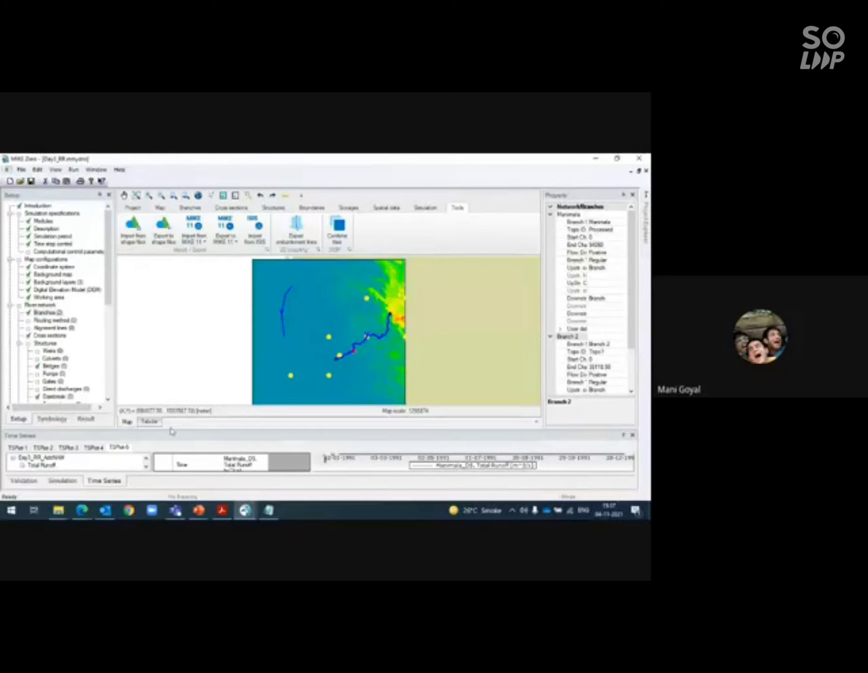
click(152, 423)
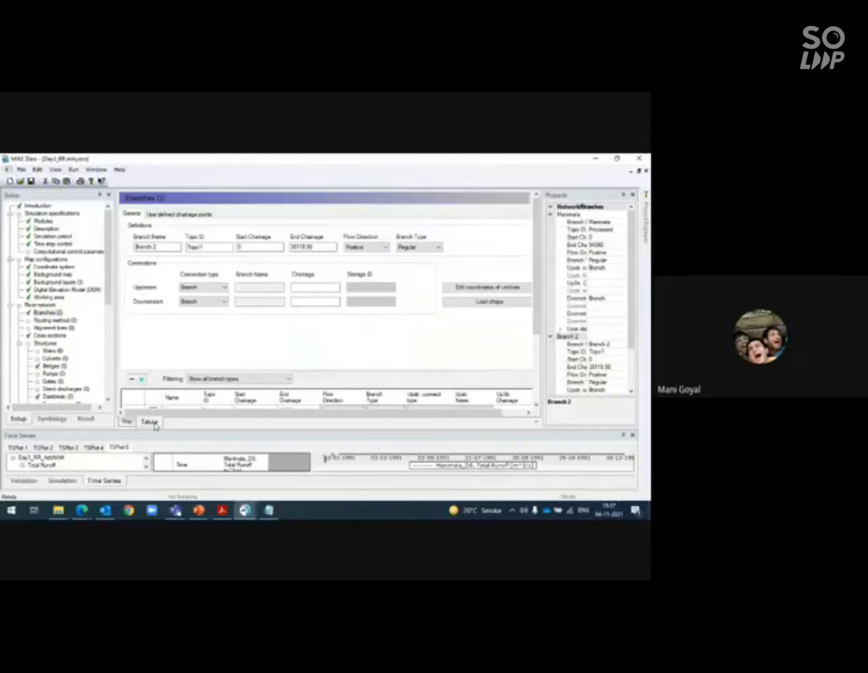
click(536, 404)
click(536, 404)
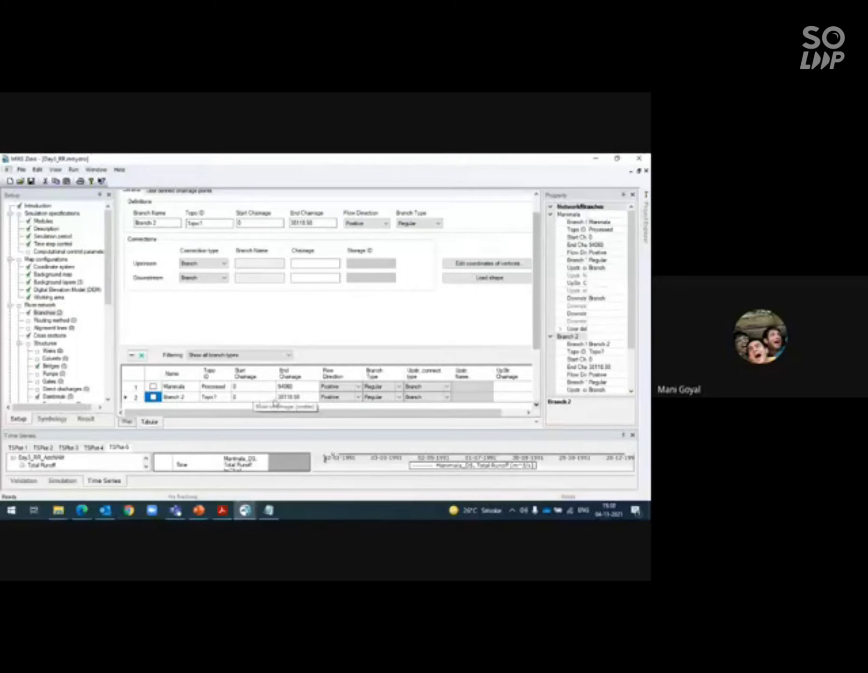
click(134, 397)
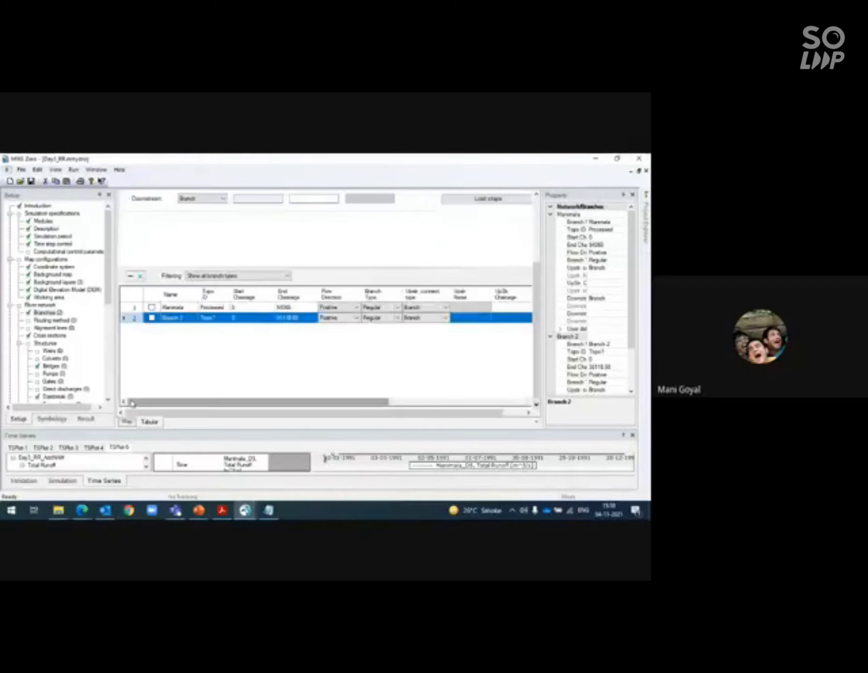
click(140, 276)
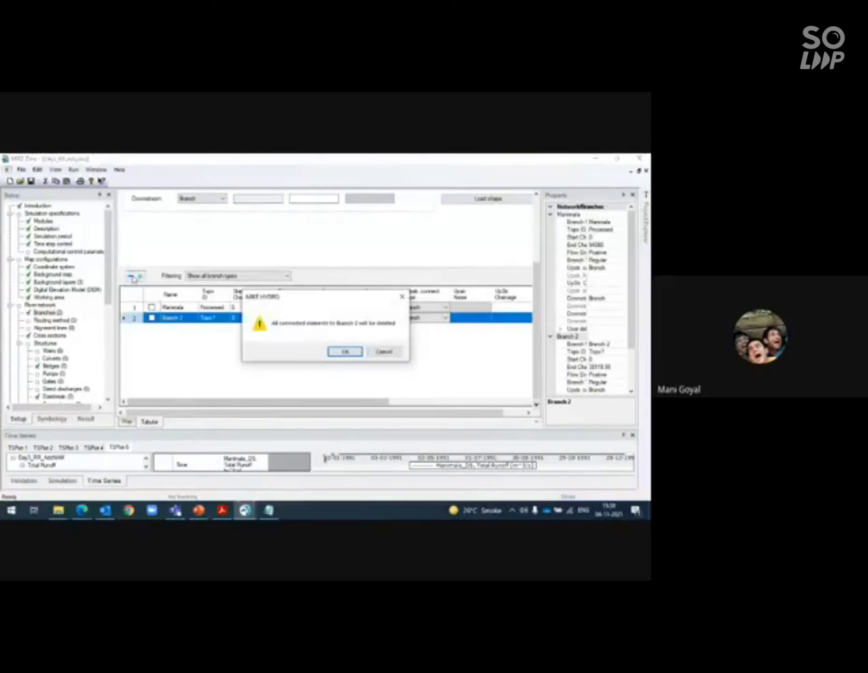
click(338, 352)
click(127, 422)
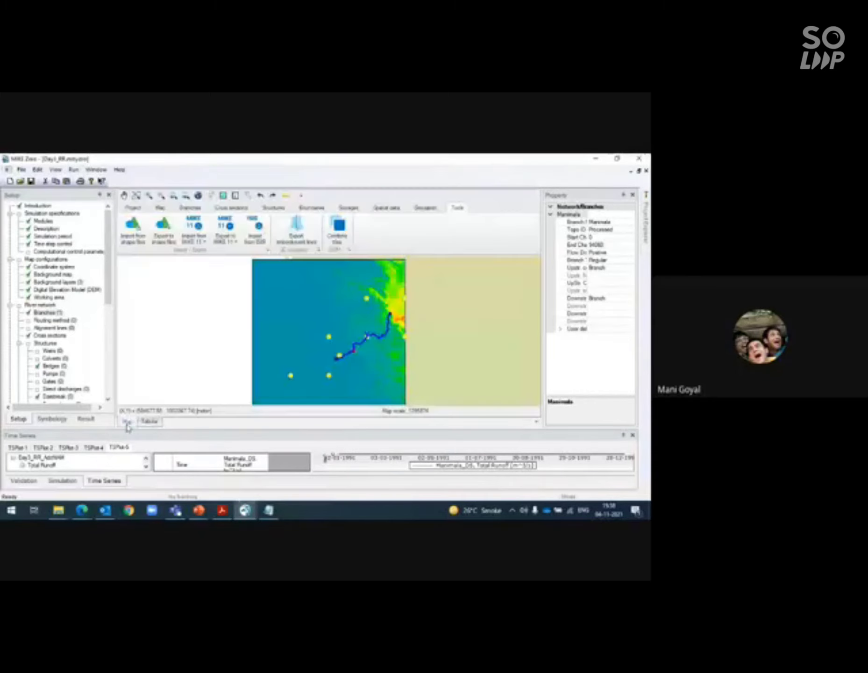
Review the map's branch deletion tool, the Manimala branch definitions, and the routing method and alignment lines settings.
click(190, 208)
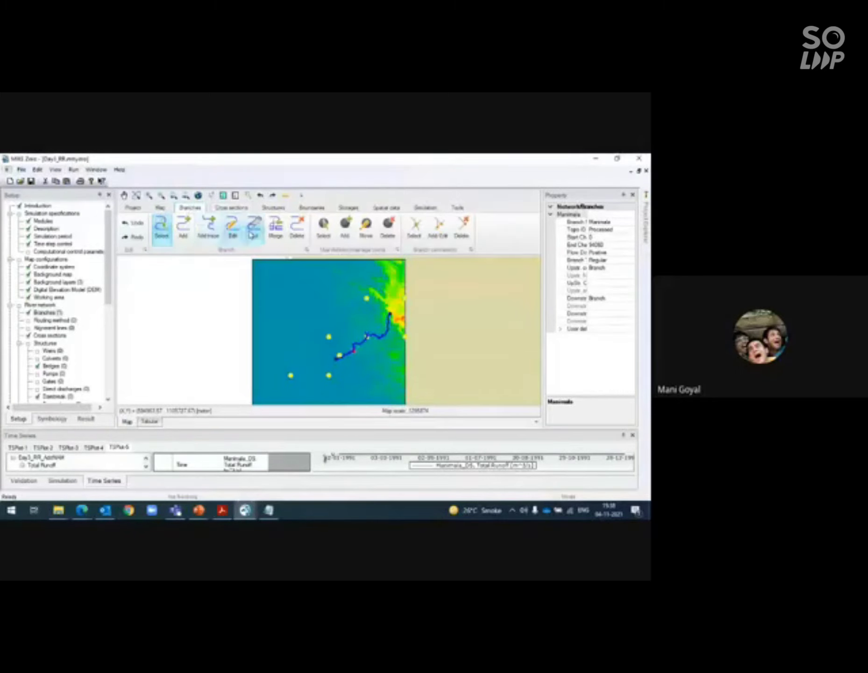
click(297, 226)
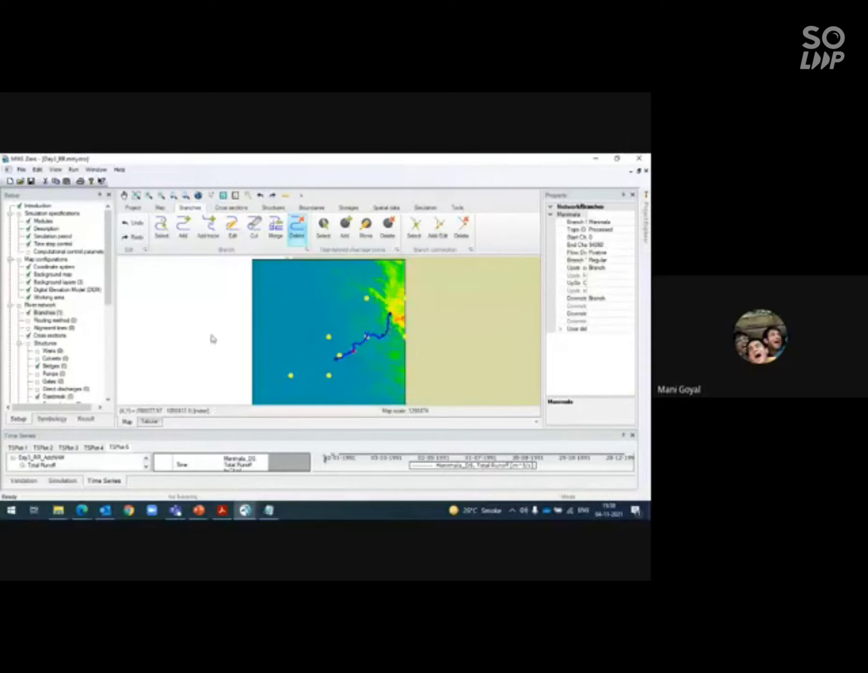
click(144, 421)
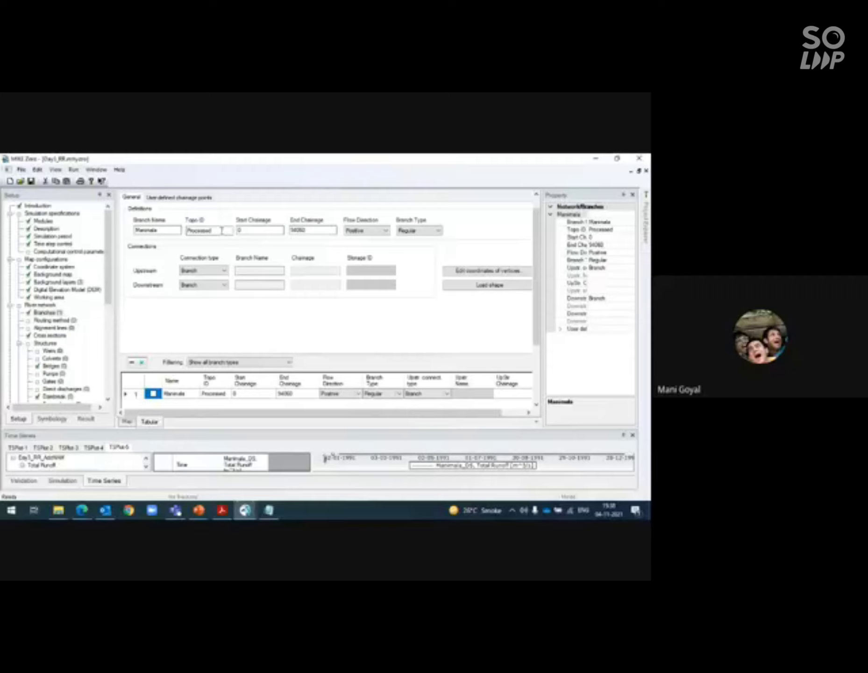
click(53, 321)
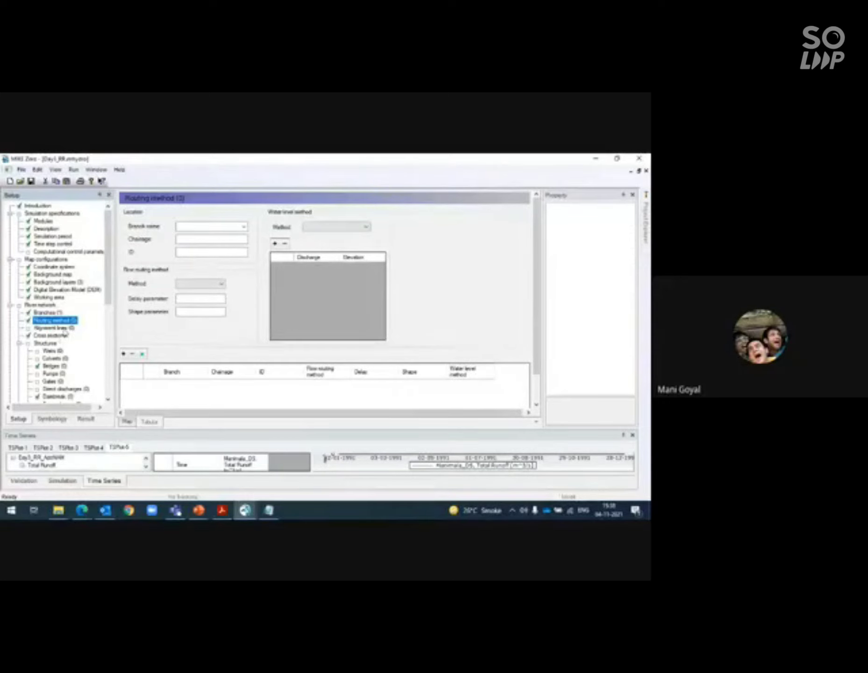
click(63, 328)
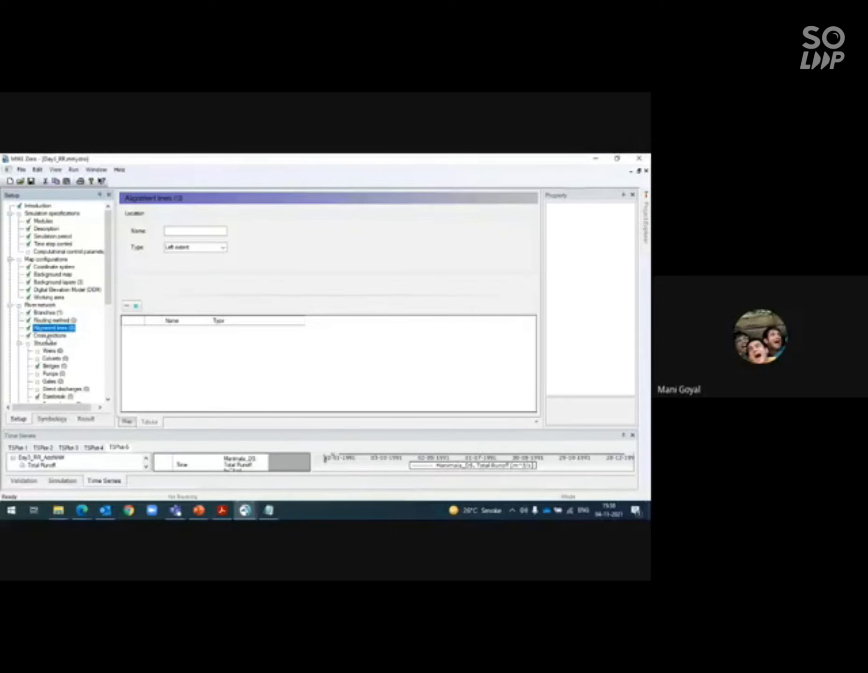
Examine the topo IDs in Manimala's cross section tree and the options for browsing, creating or updating the cross section file.
click(48, 337)
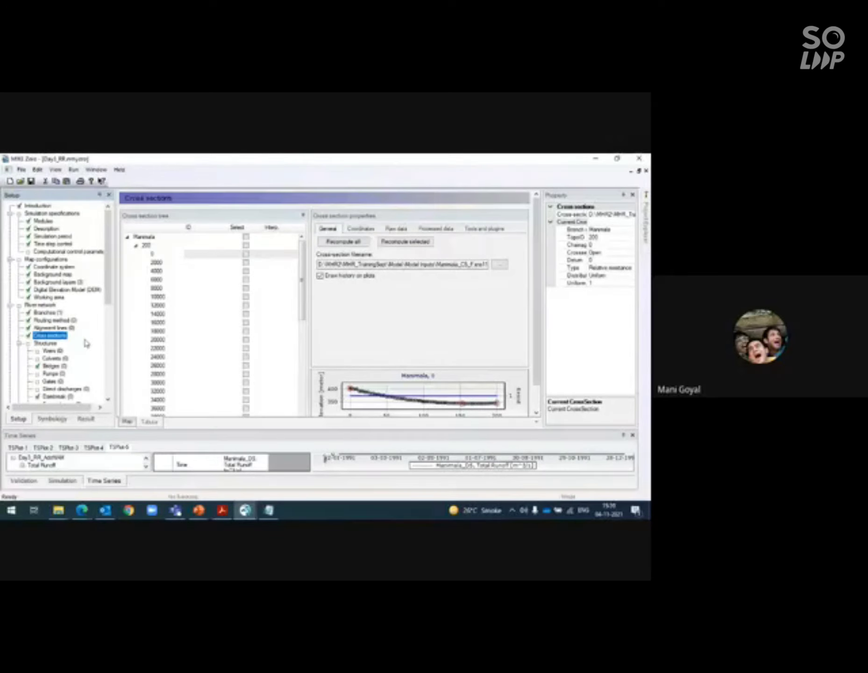
click(140, 252)
click(136, 225)
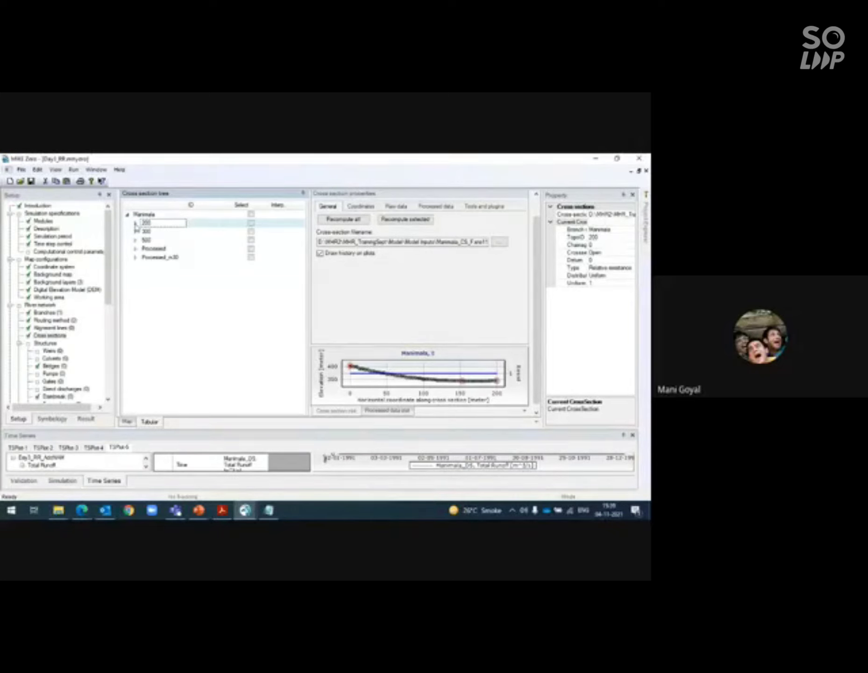
click(499, 242)
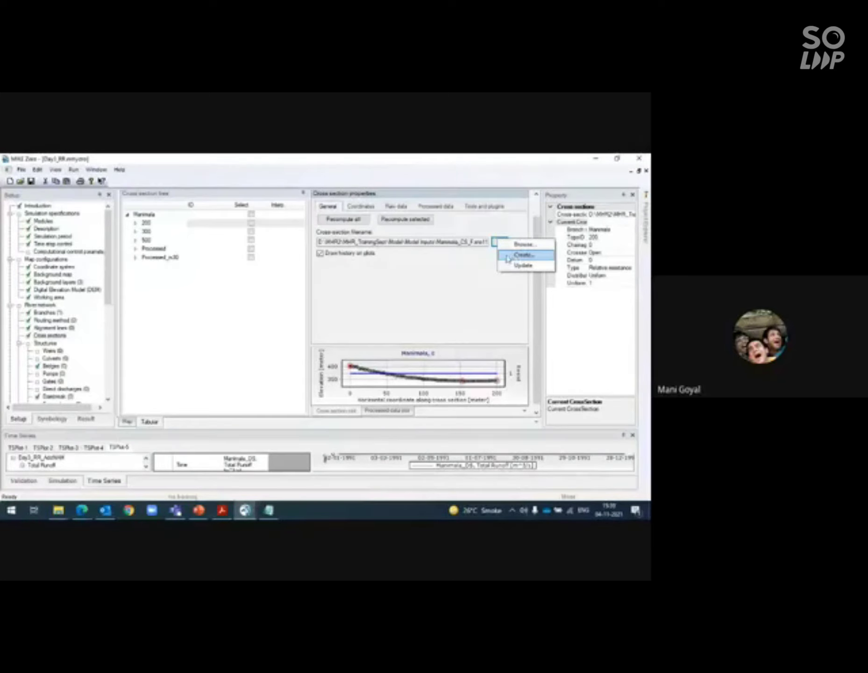
click(422, 281)
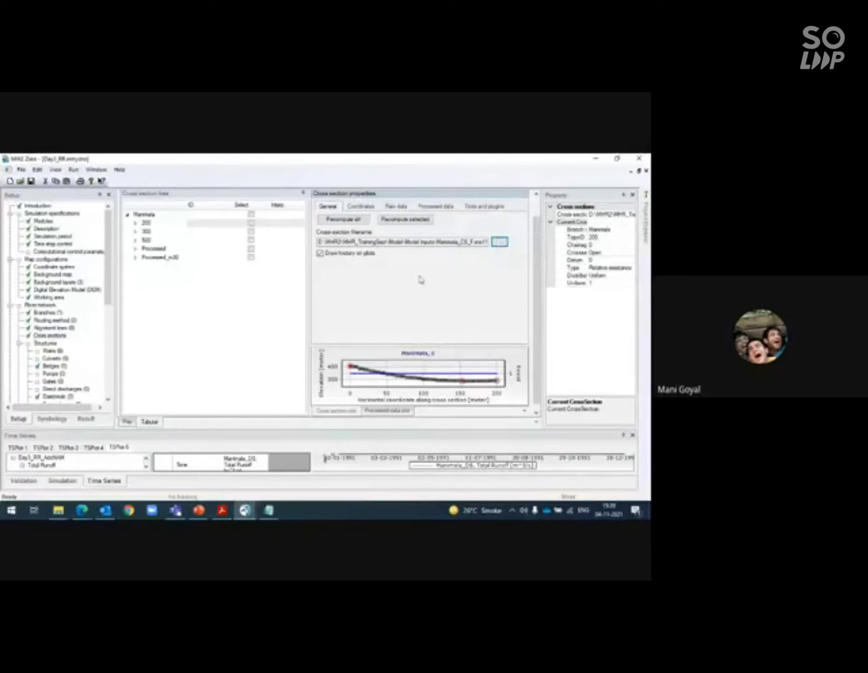
Open automatic cross section generation from the map, check the survey points shapefile option, and choose the DEM with equidistant intervals as source.
click(127, 422)
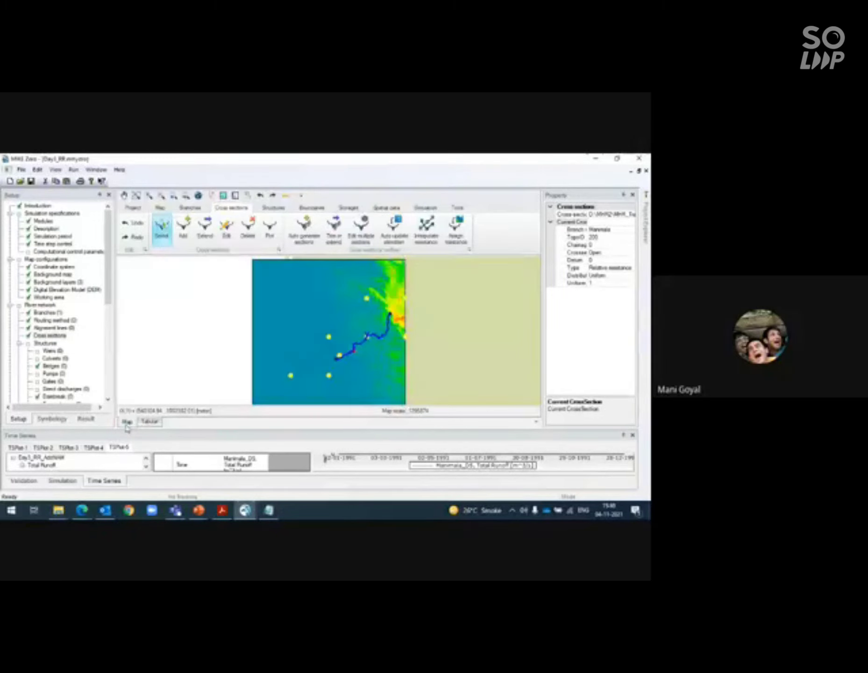
click(301, 235)
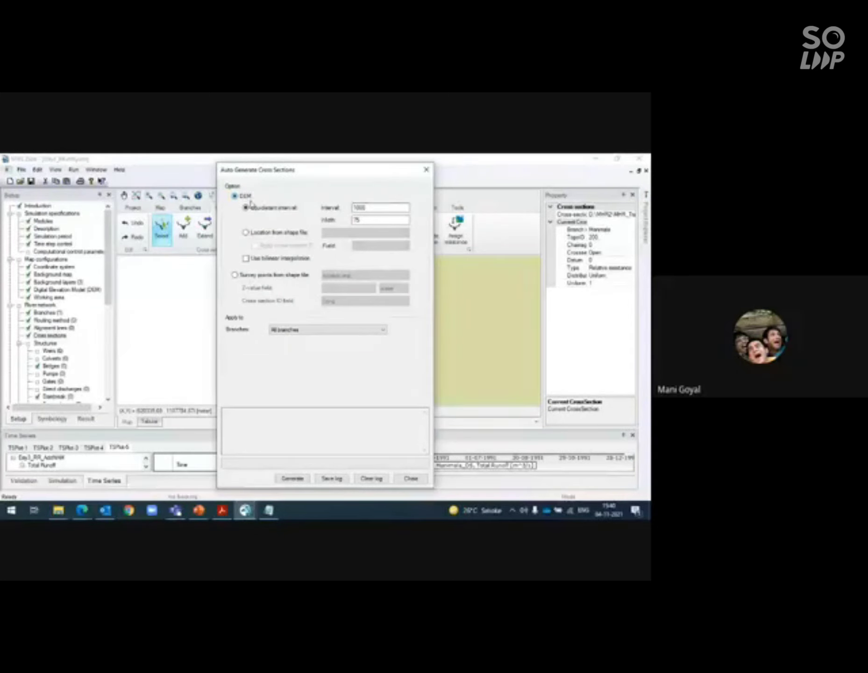
click(255, 276)
click(348, 276)
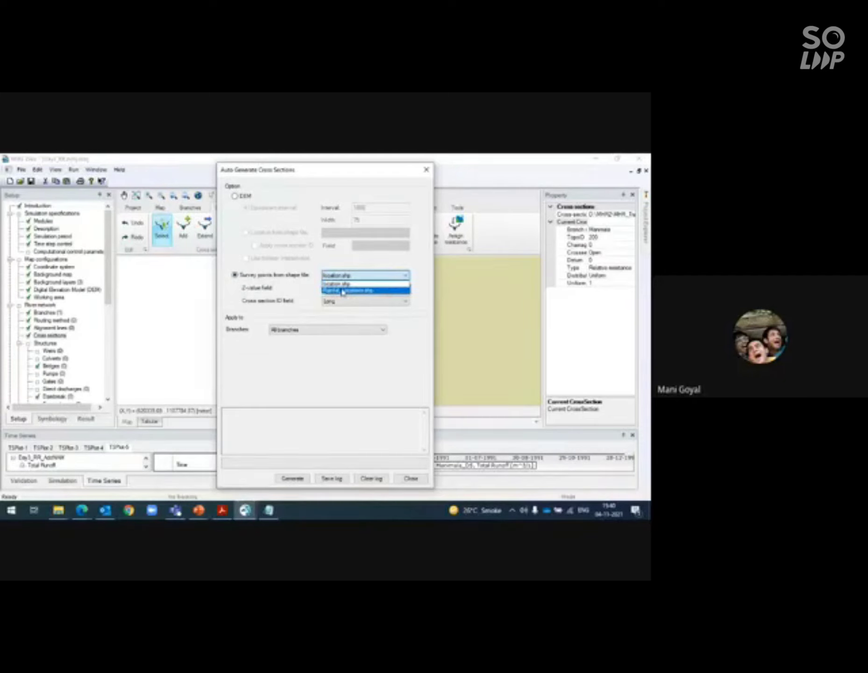
click(370, 278)
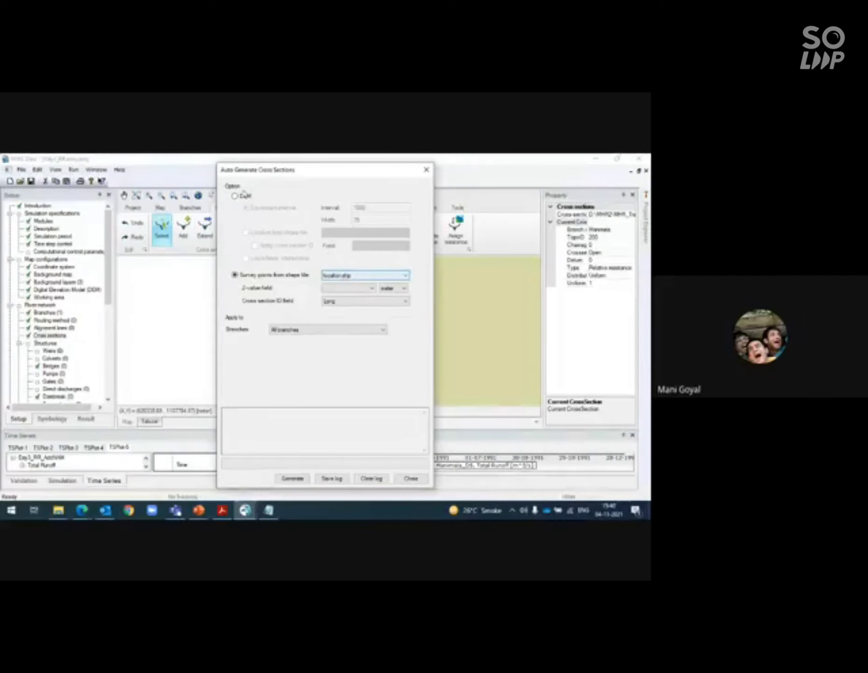
click(234, 196)
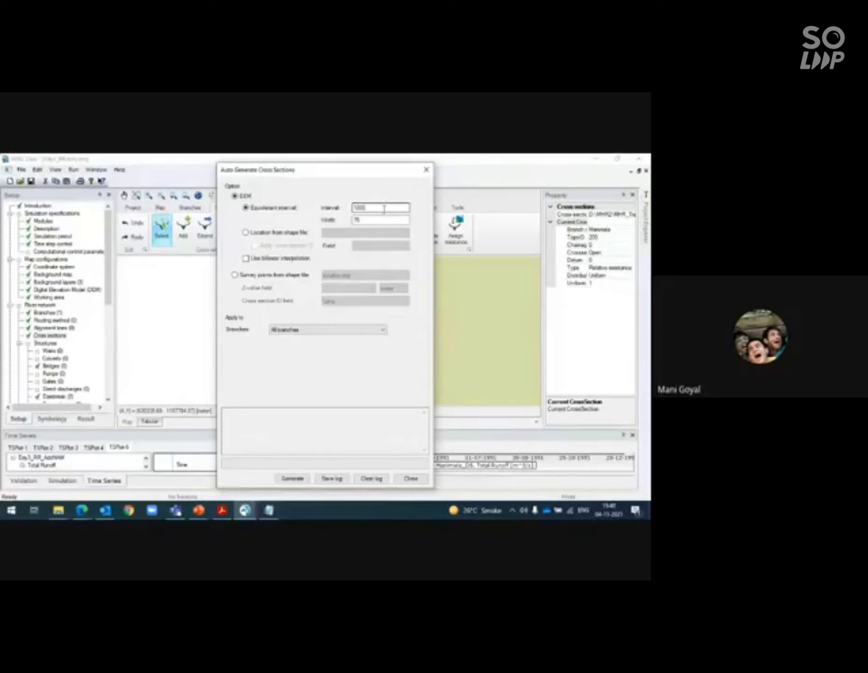
Generate Manimala cross sections using a table of reaches with all branches imported, at an interval of 1000 and a width of 75.
click(320, 333)
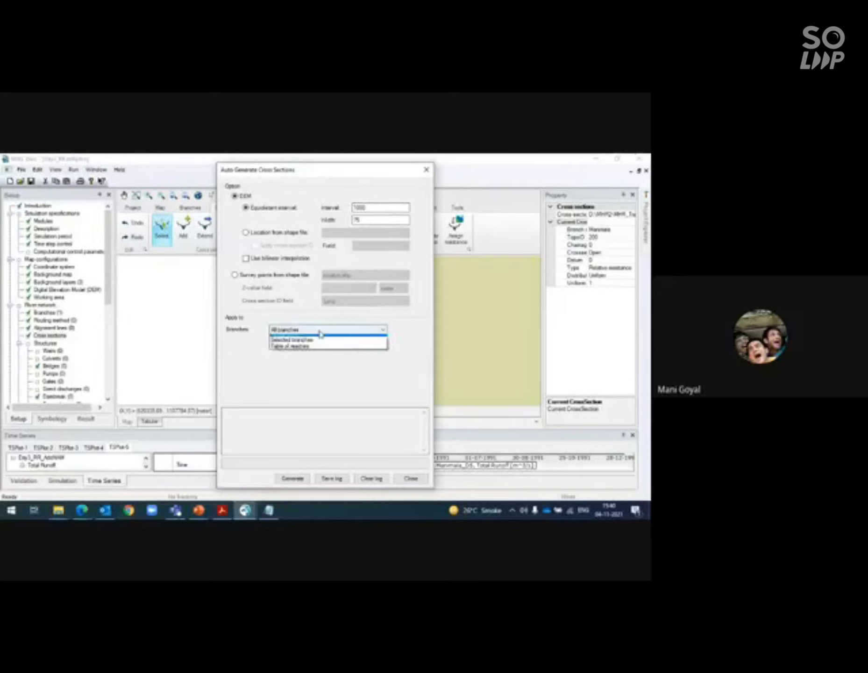
click(290, 351)
click(282, 350)
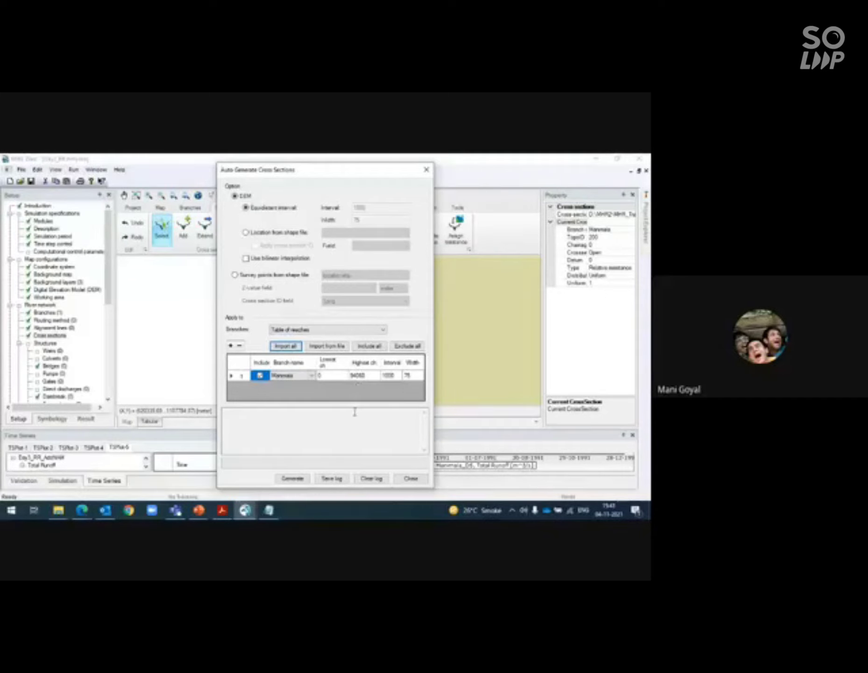
click(294, 479)
click(293, 481)
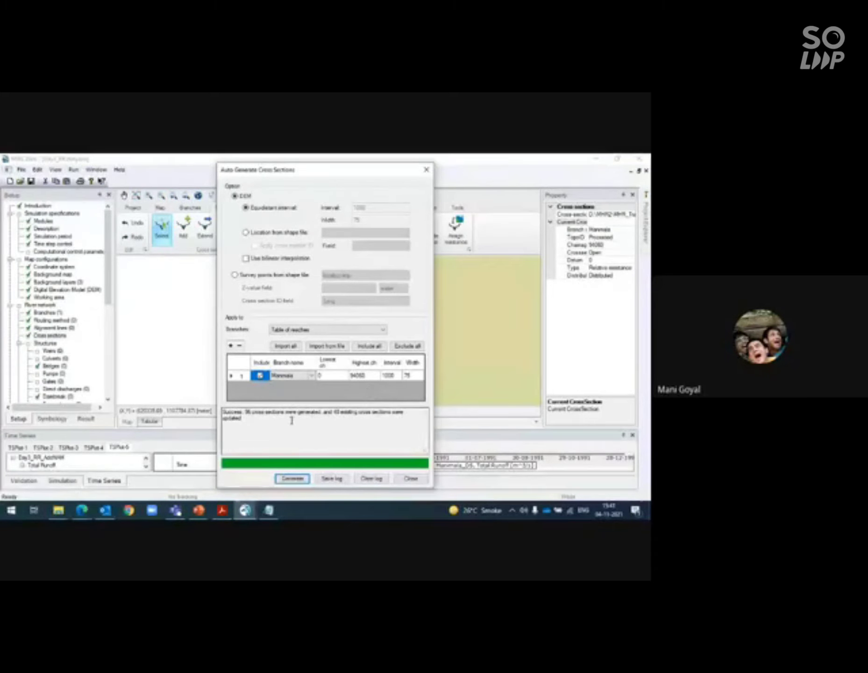
Close the automatic generation dialog and review the generated Manimala cross sections under the Processed topo ID in the cross section tree.
click(410, 479)
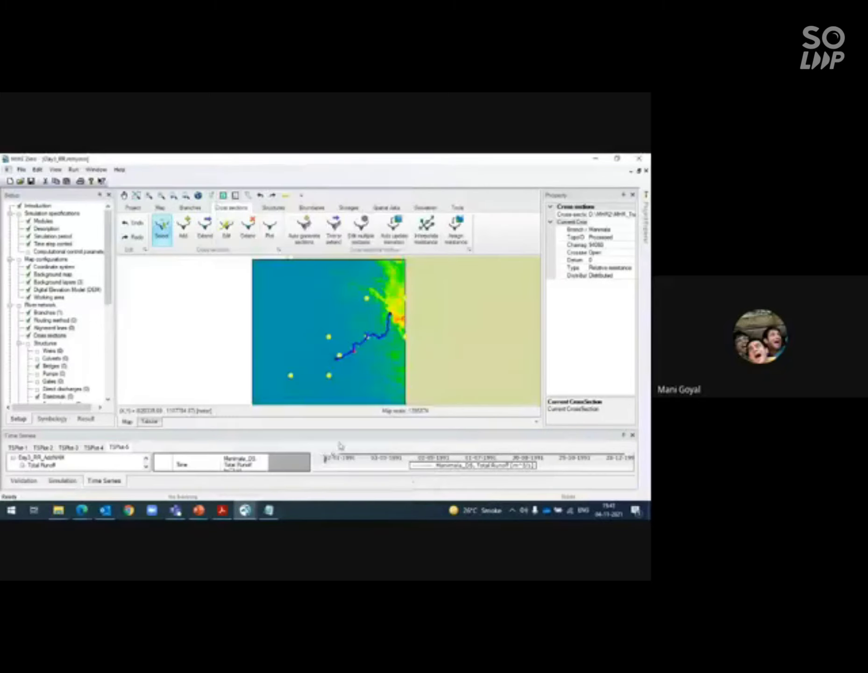
click(56, 335)
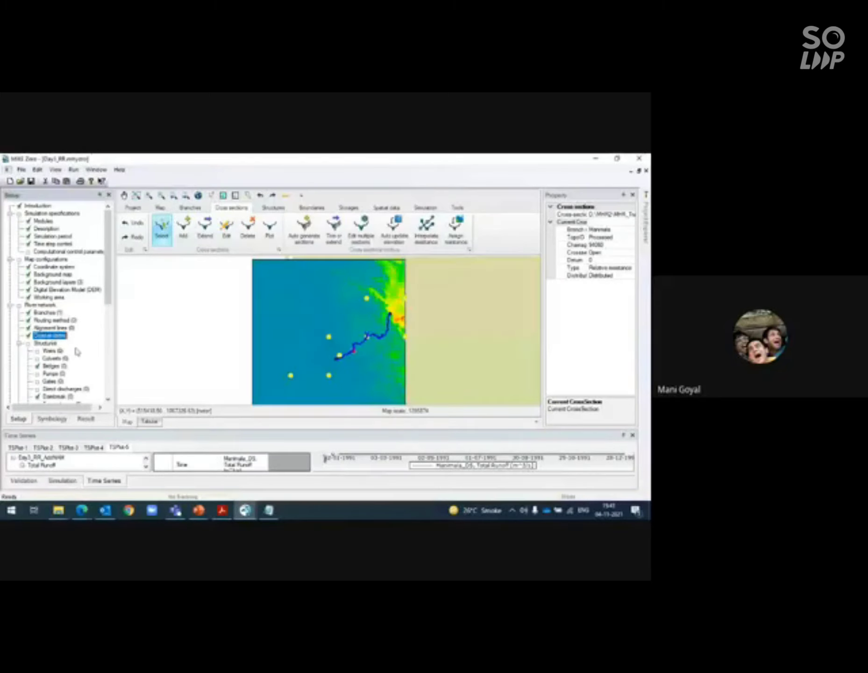
click(149, 422)
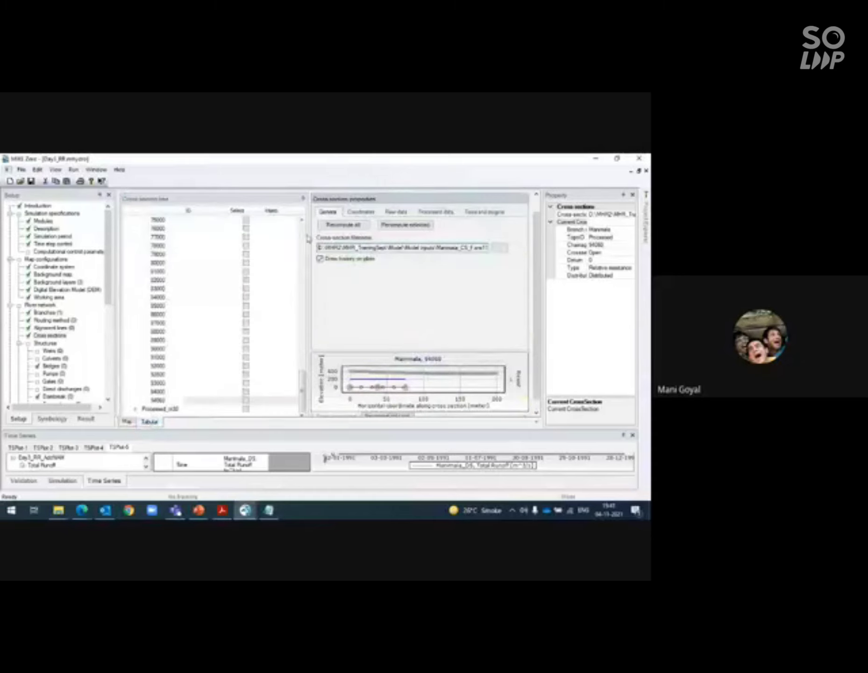
scroll(301, 239, up, 7)
scroll(301, 238, up, 10)
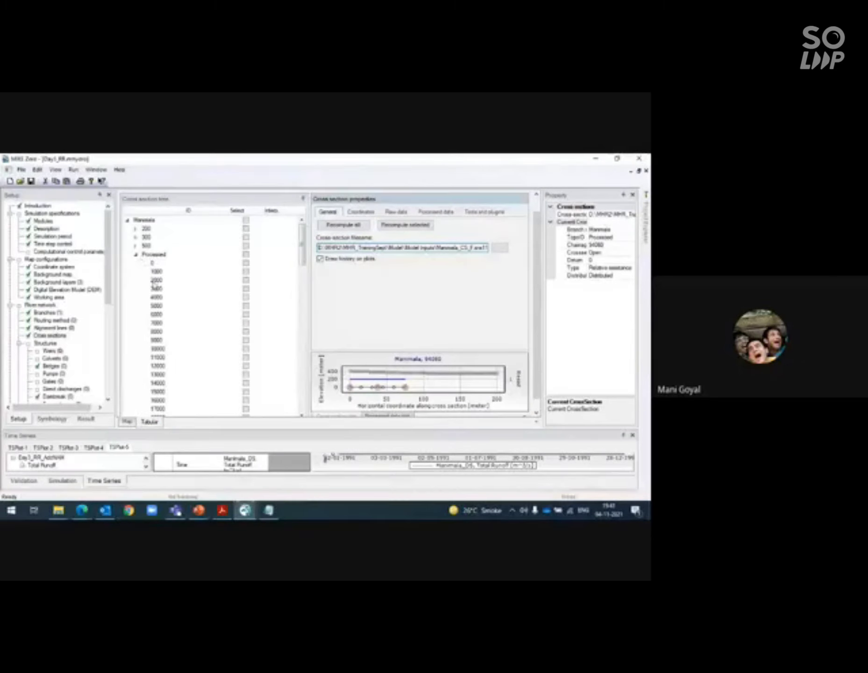
Set the Manimala branch's topo ID to 400 in the branch definitions.
click(45, 313)
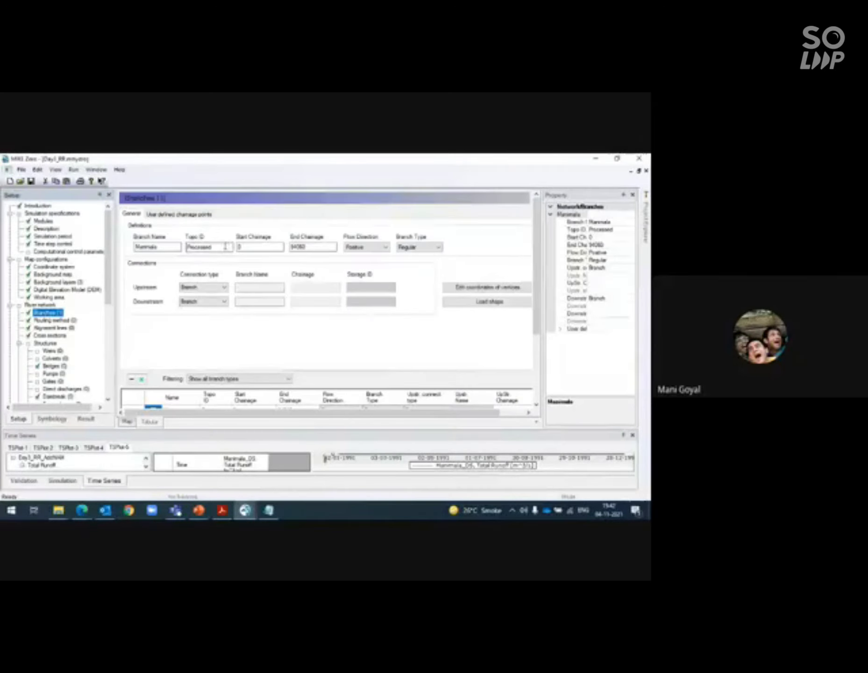
double_click(224, 246)
text(M)
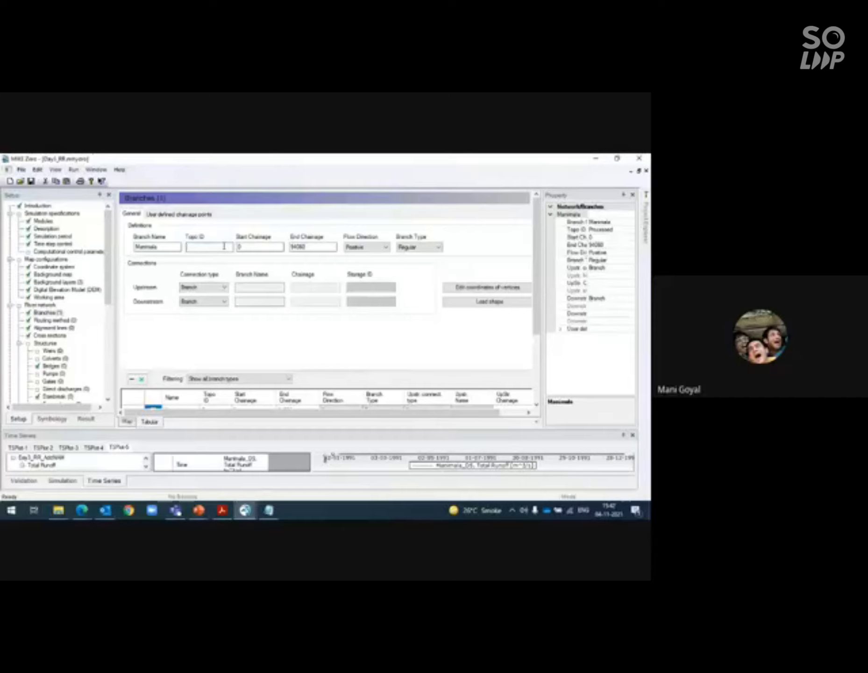
text(8)
click(364, 246)
click(356, 255)
Generate Manimala cross sections from the DEM at interval 1000 and width 400, using a table of reaches with all branches imported.
click(125, 422)
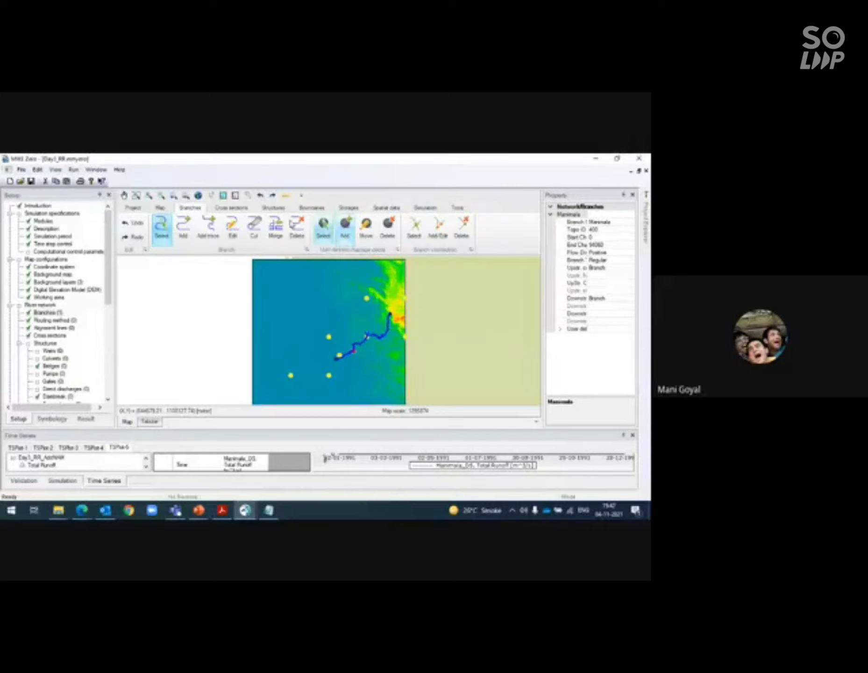
click(234, 210)
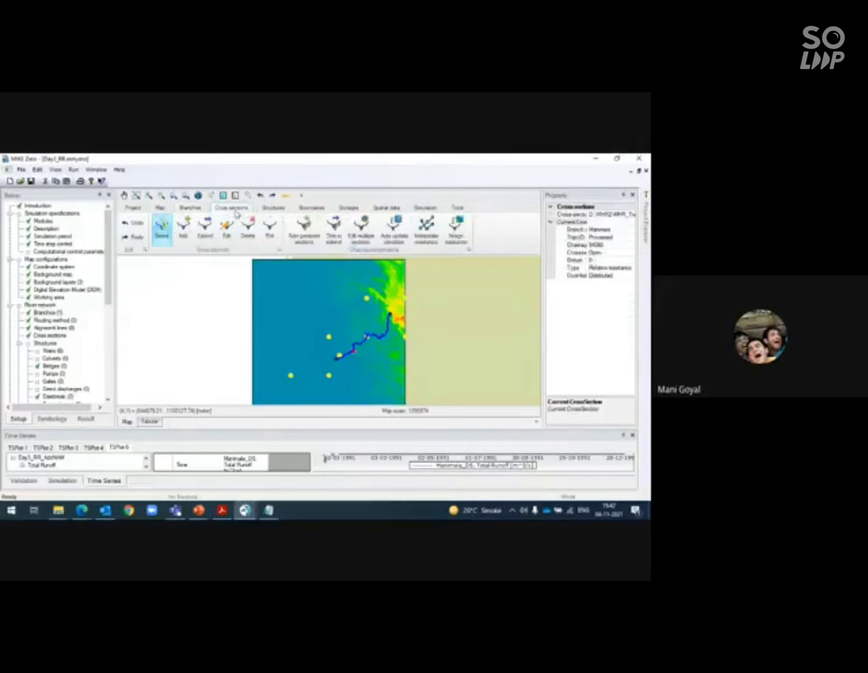
click(304, 227)
click(375, 222)
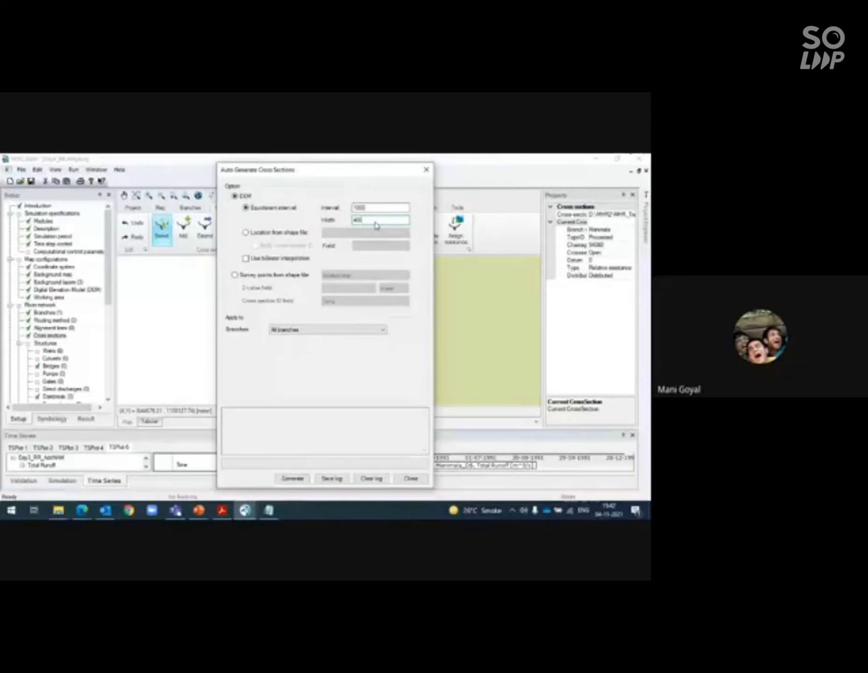
click(296, 330)
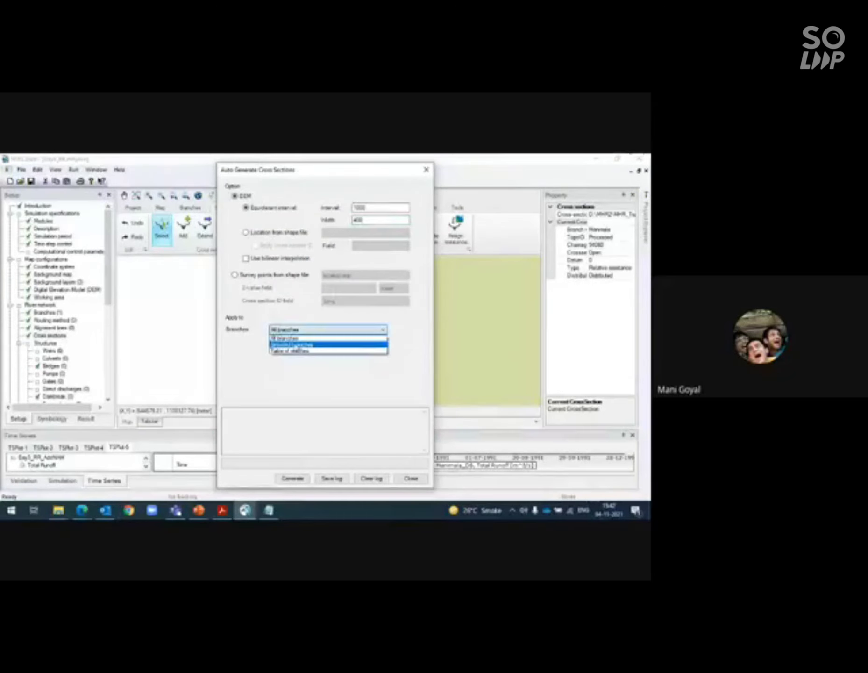
click(292, 349)
click(285, 347)
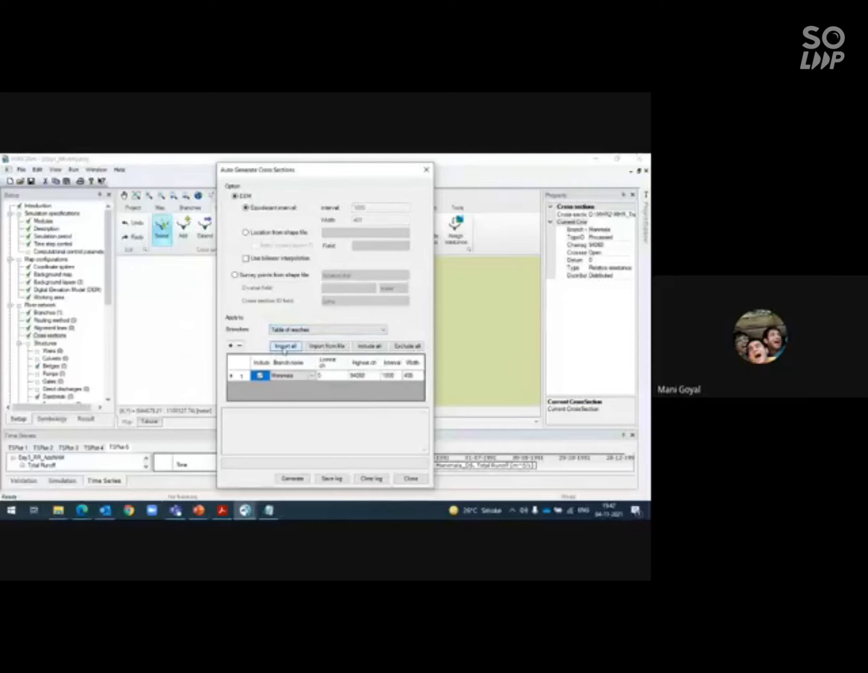
click(287, 480)
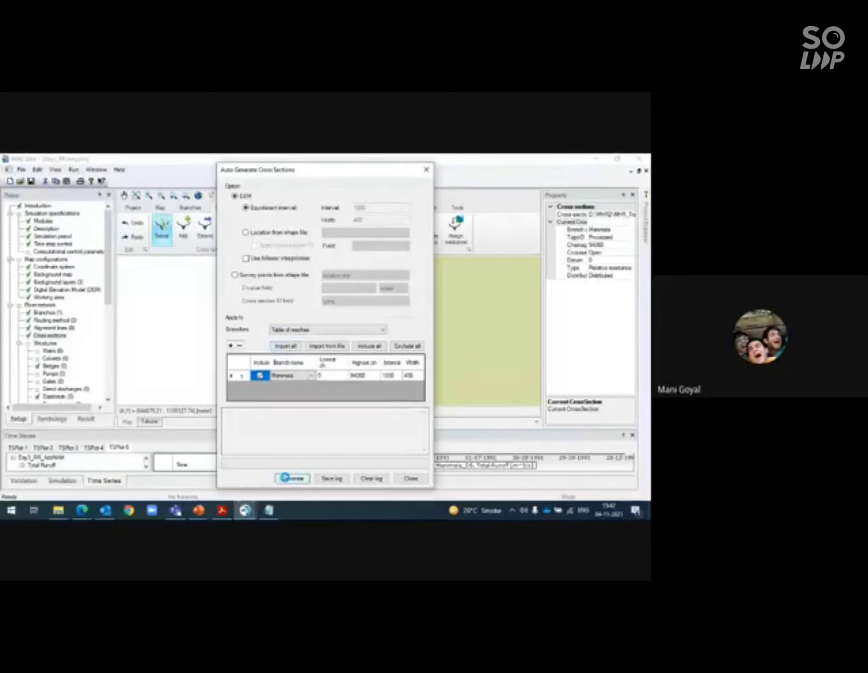
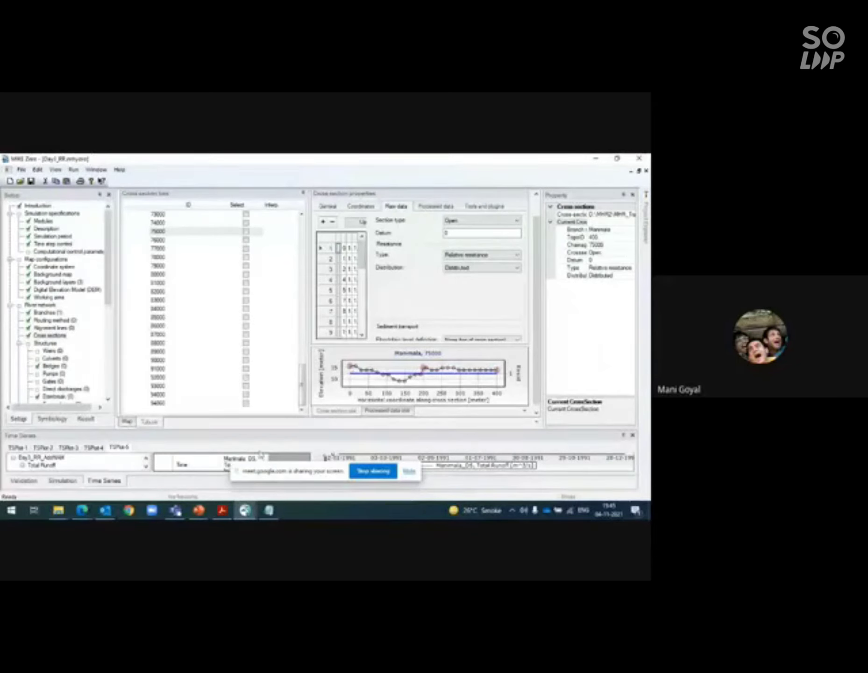
Check the Google Meet call in the browser, return to the model and hide the screen-sharing notice.
click(82, 511)
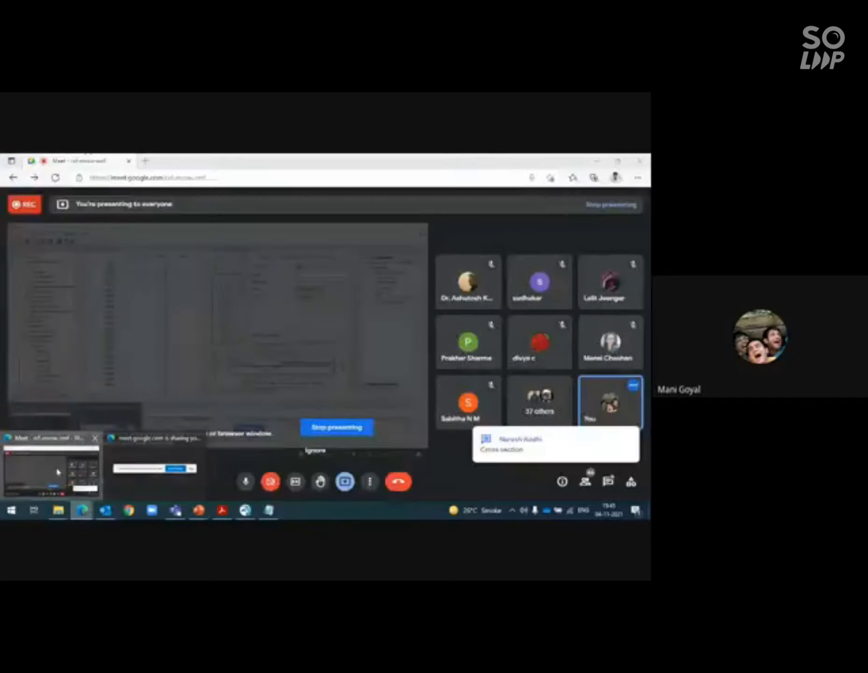
click(56, 468)
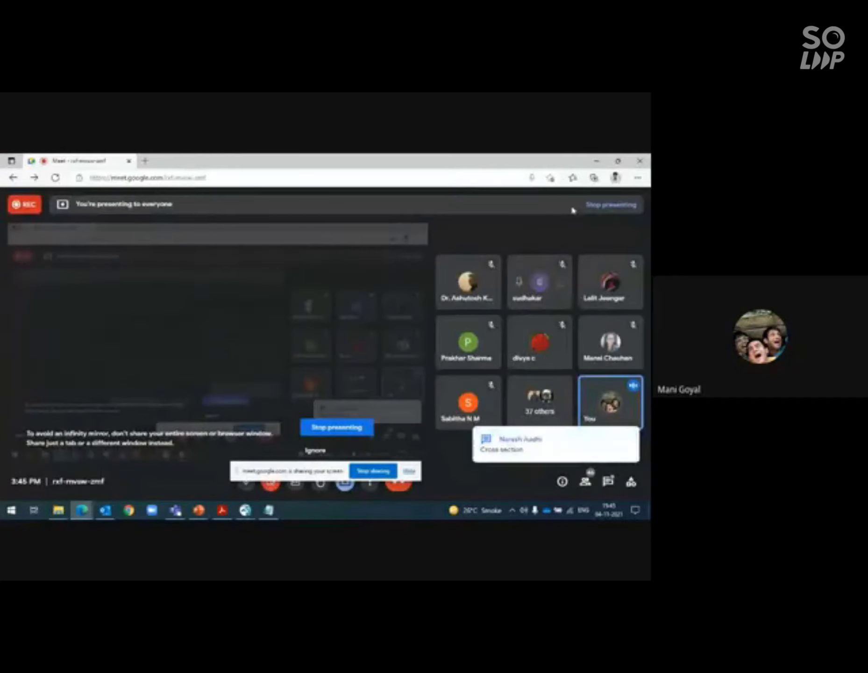
click(605, 160)
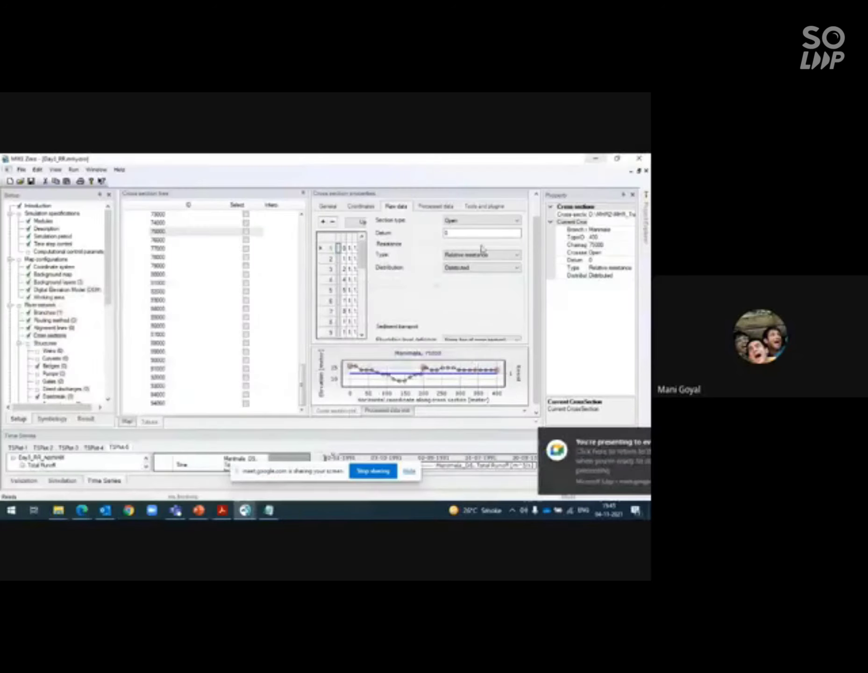
click(412, 472)
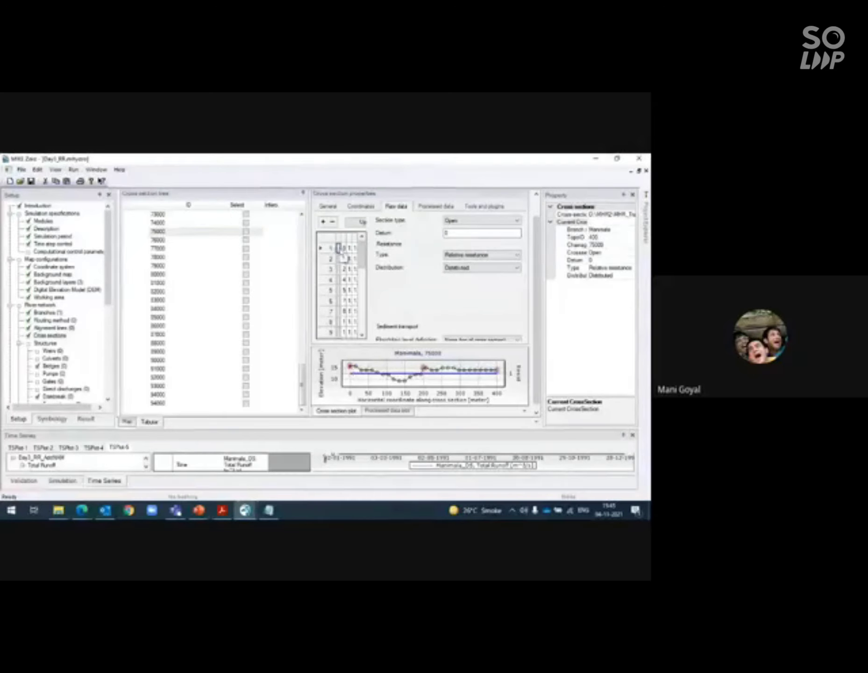
Check the marker options for the first point of cross section 75000 and set the section's resistance distribution to Uniform.
double_click(339, 248)
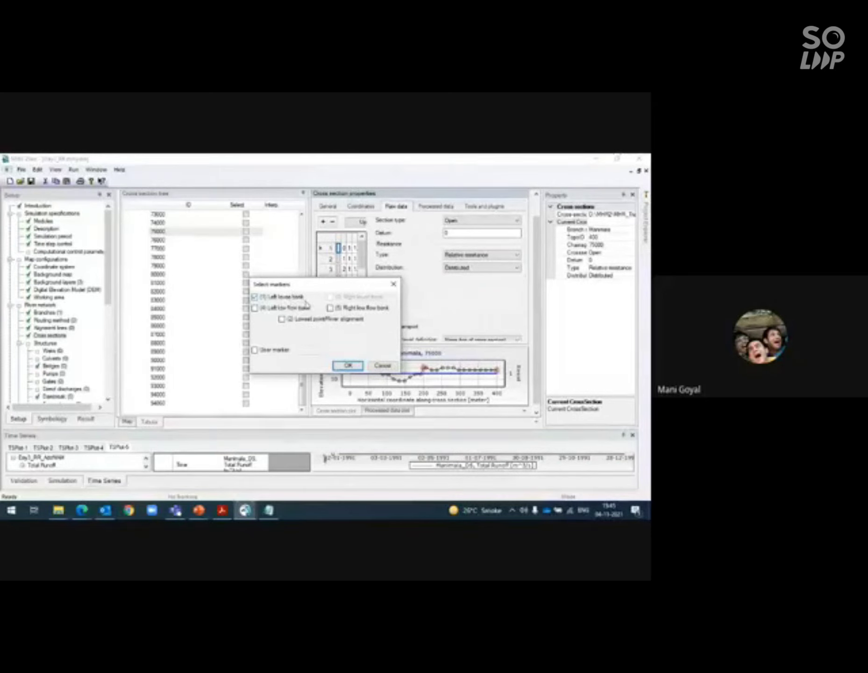
click(393, 284)
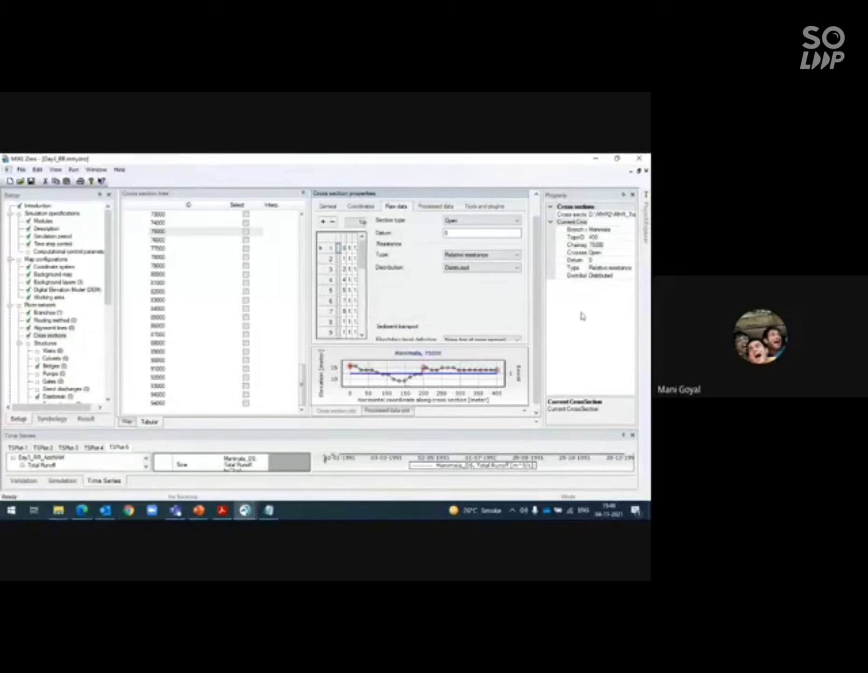
click(508, 259)
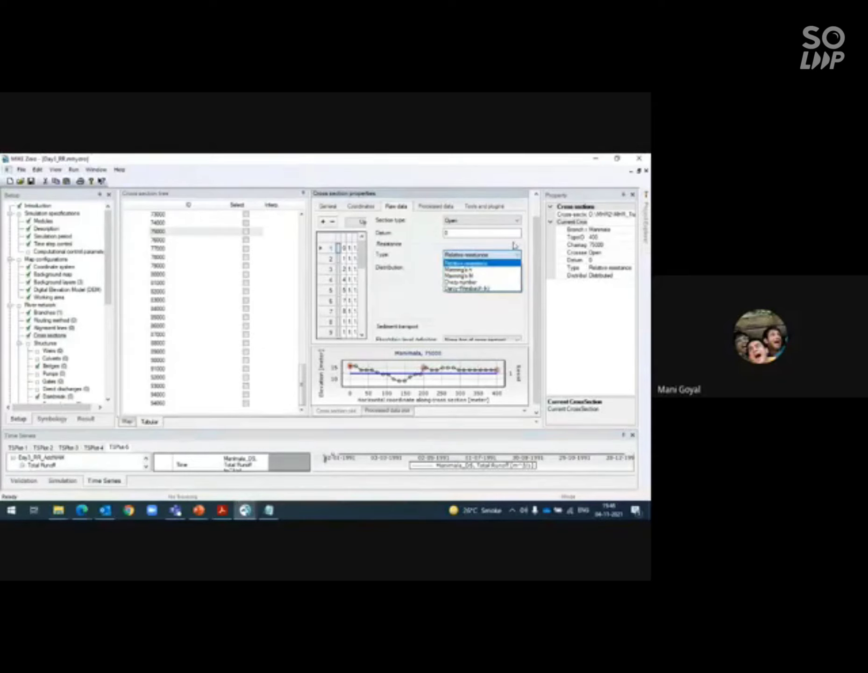
click(499, 256)
click(473, 270)
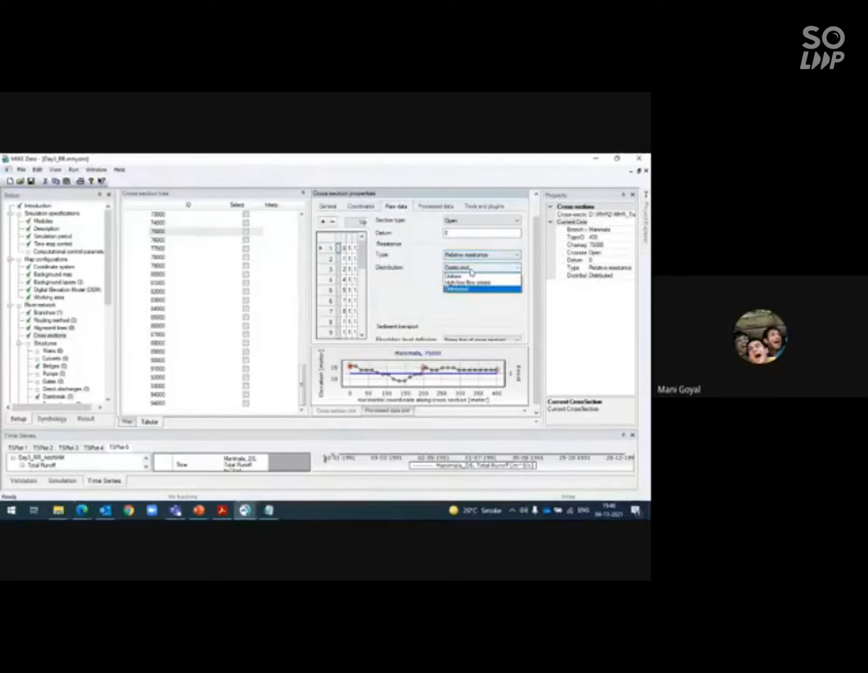
click(465, 277)
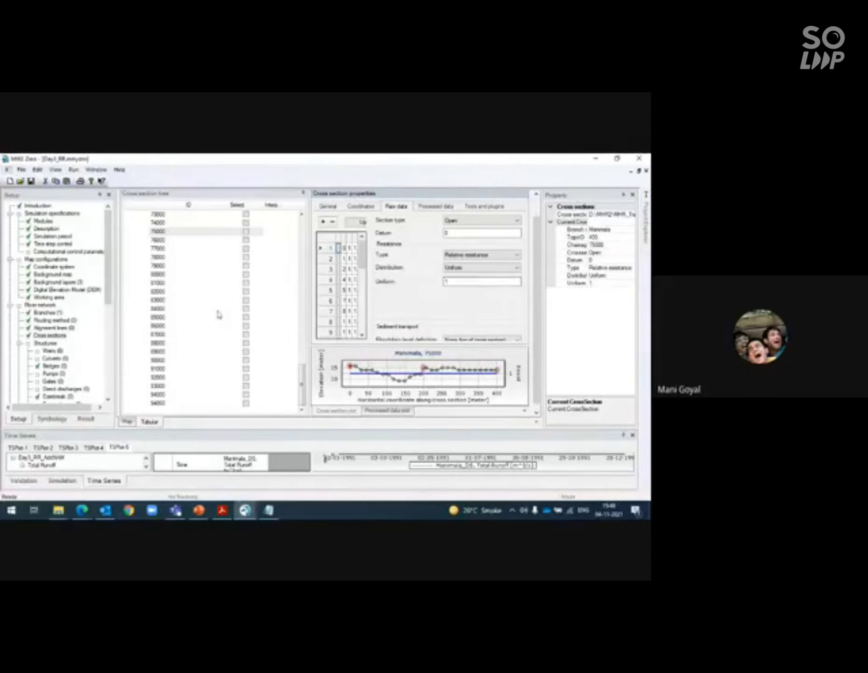
Compare the raw data profiles of several Manimala cross sections between chainages 82000 and 89000.
click(162, 294)
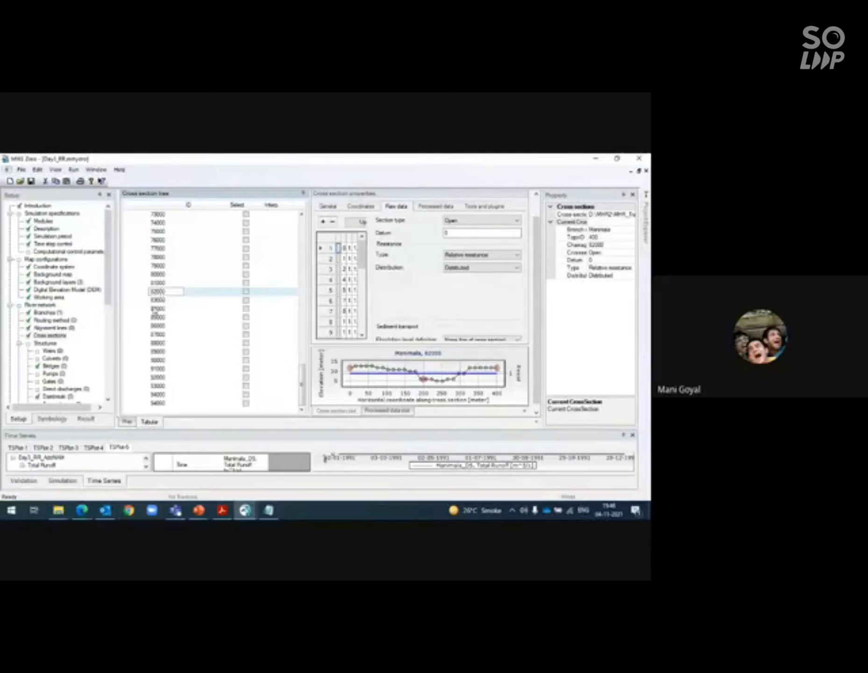
click(155, 308)
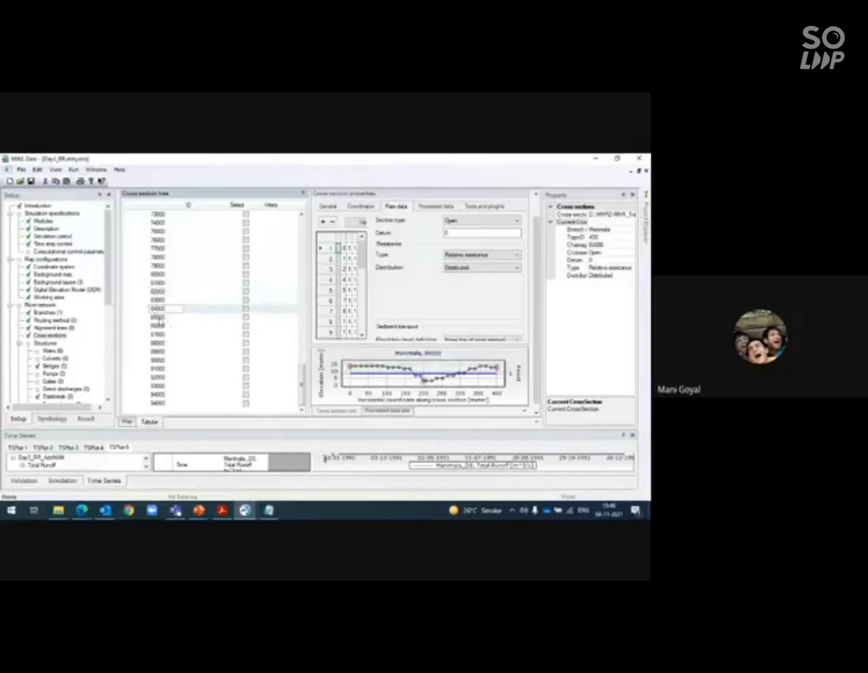
click(158, 318)
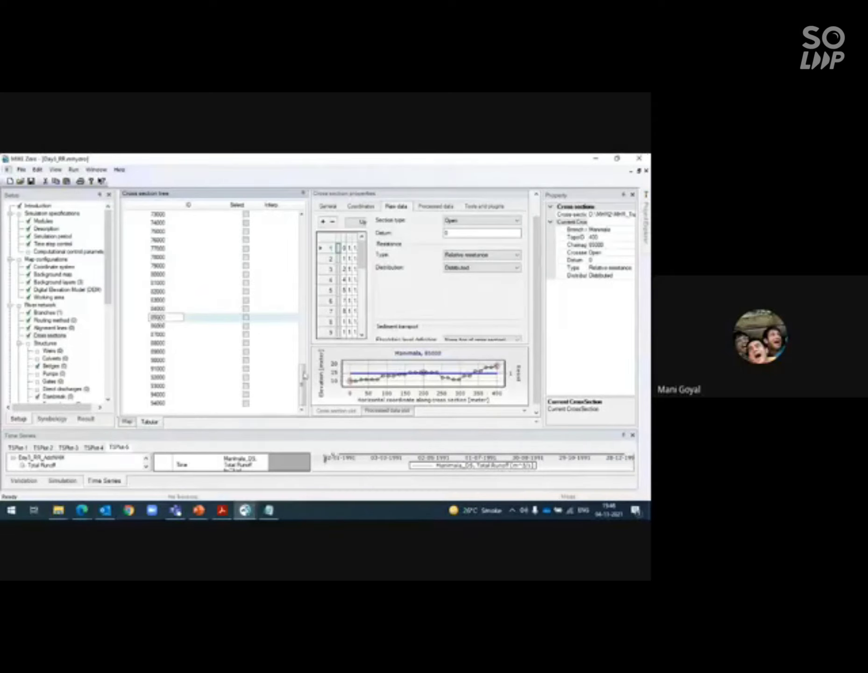
click(159, 326)
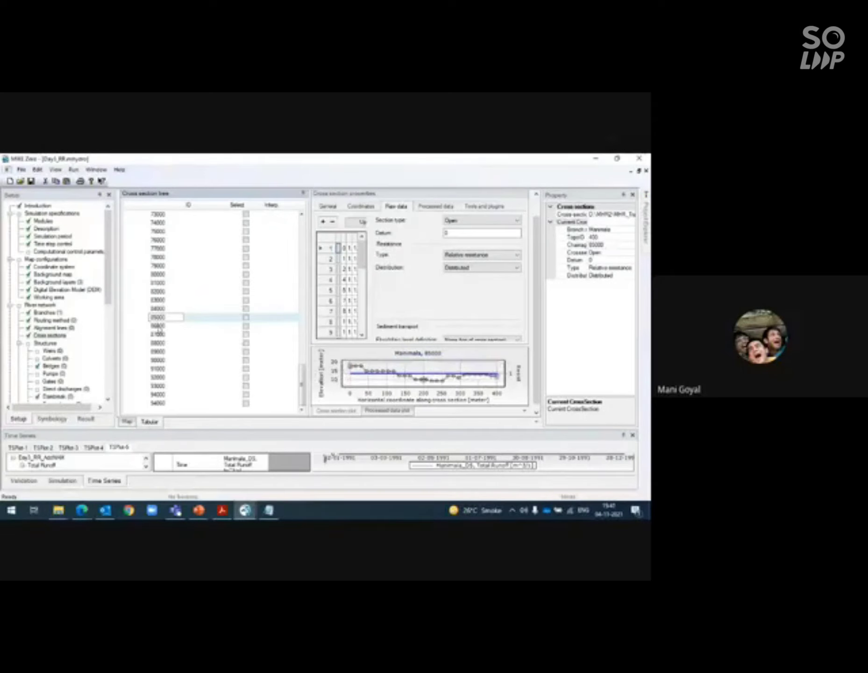
click(159, 343)
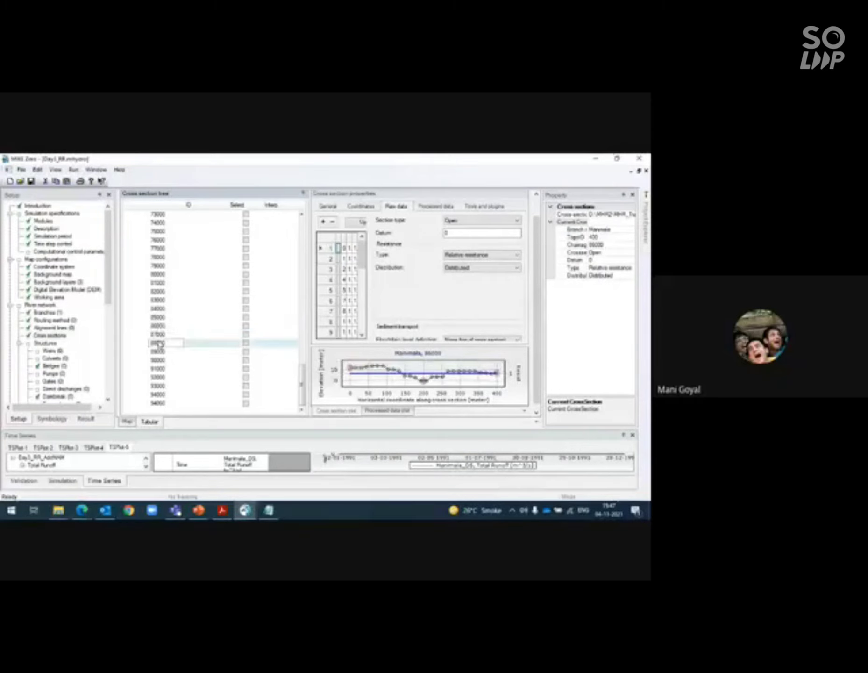
click(163, 353)
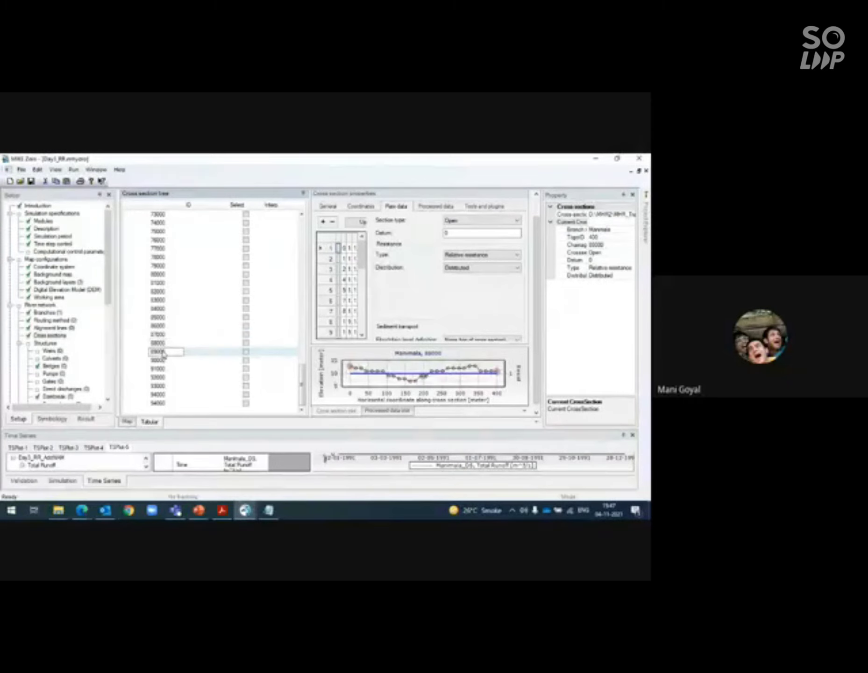
Review the processed data of cross section 89000 and the available cross section tools and plugins.
click(427, 210)
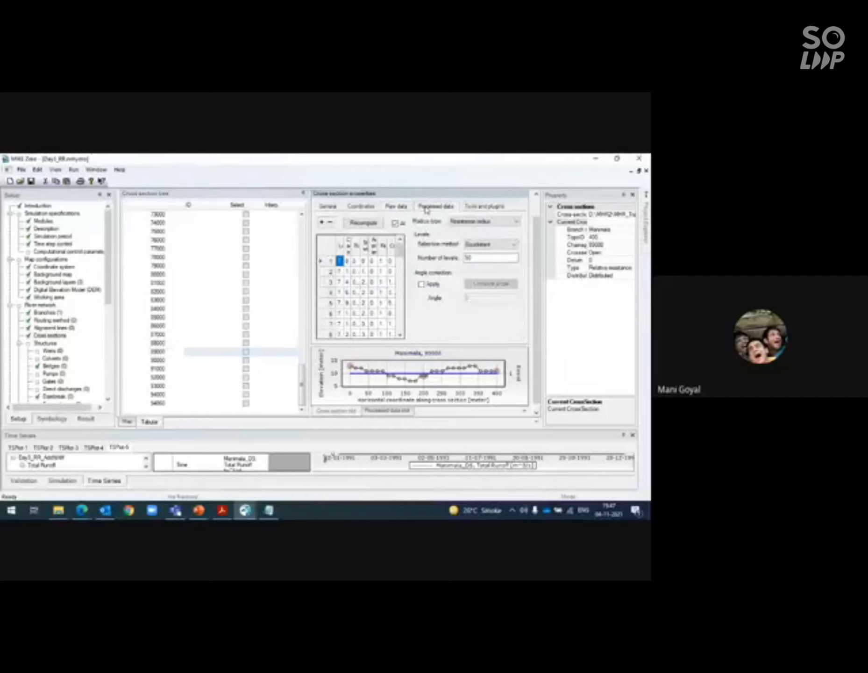
click(486, 208)
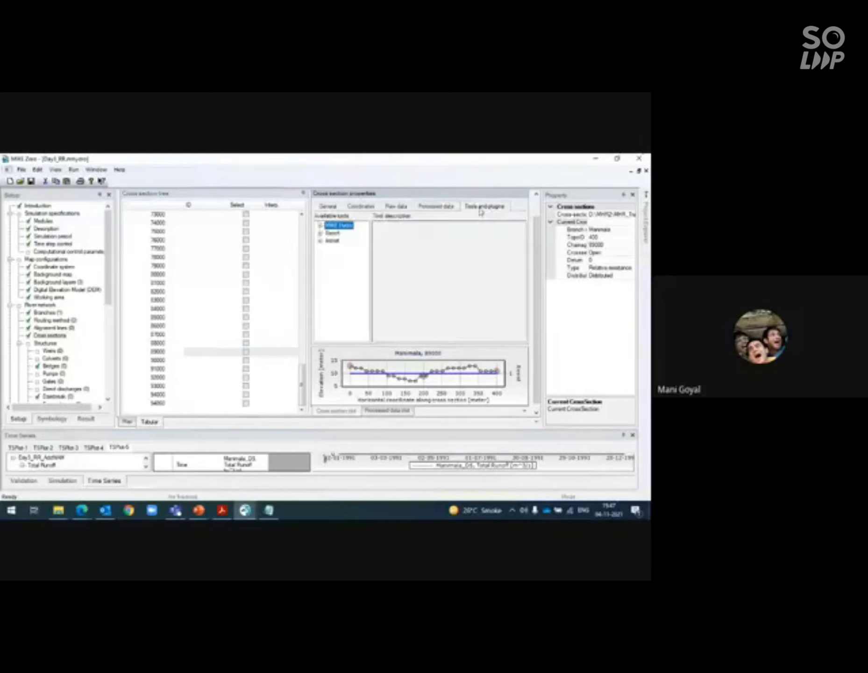
click(321, 241)
Add a weir to the Manimala branch in the river network's structures.
click(47, 344)
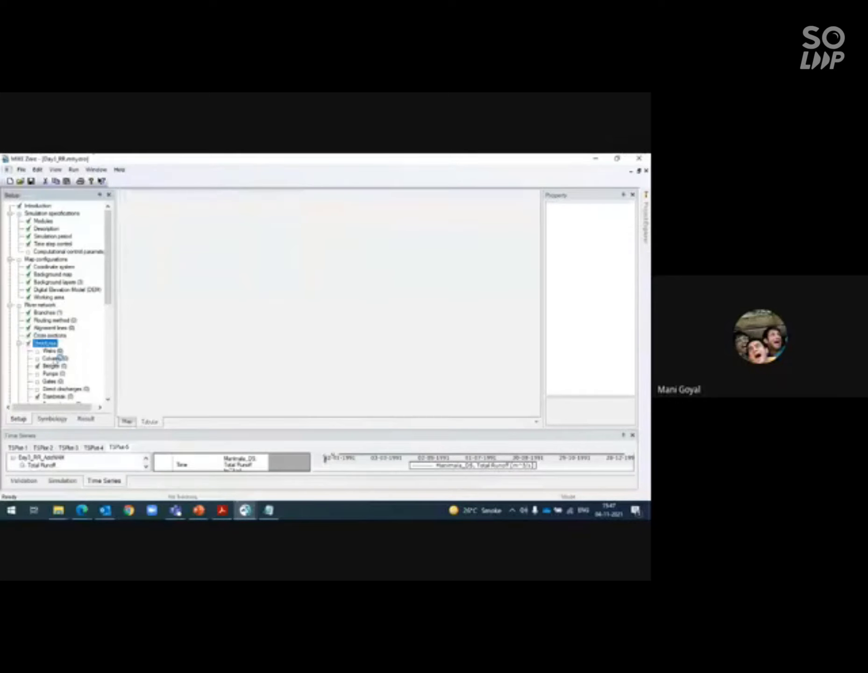
click(54, 352)
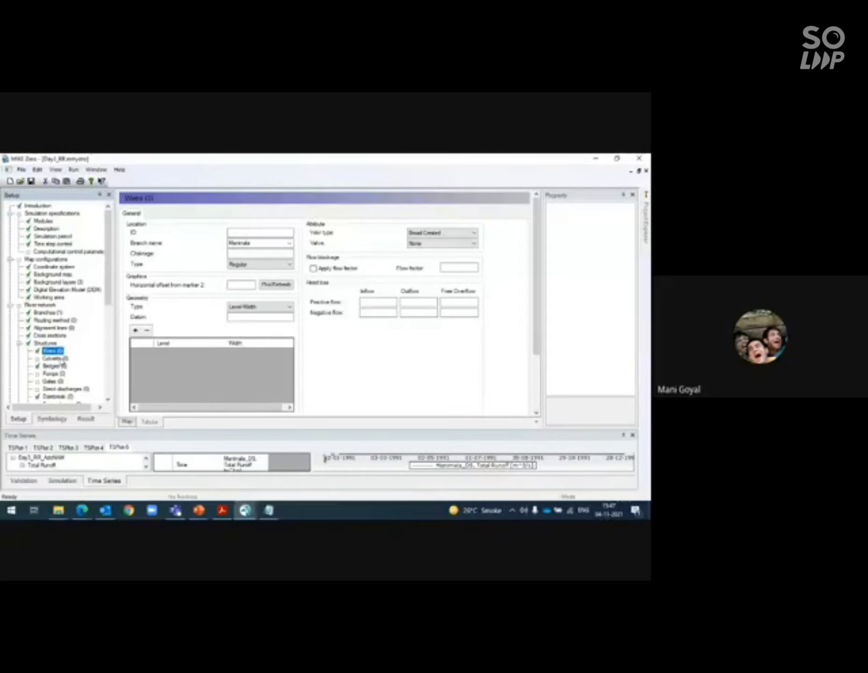
click(536, 413)
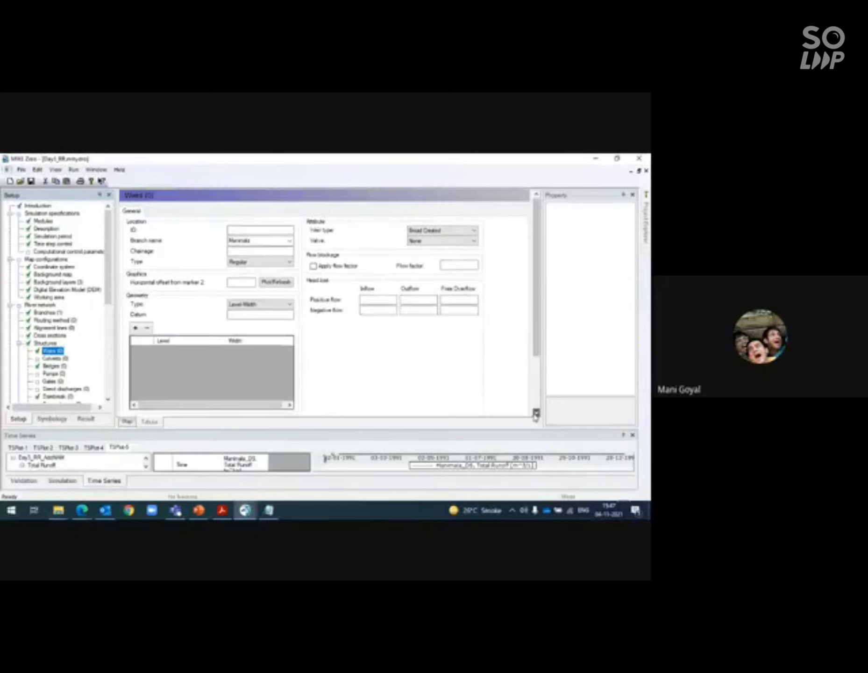
drag(536, 413, 536, 413)
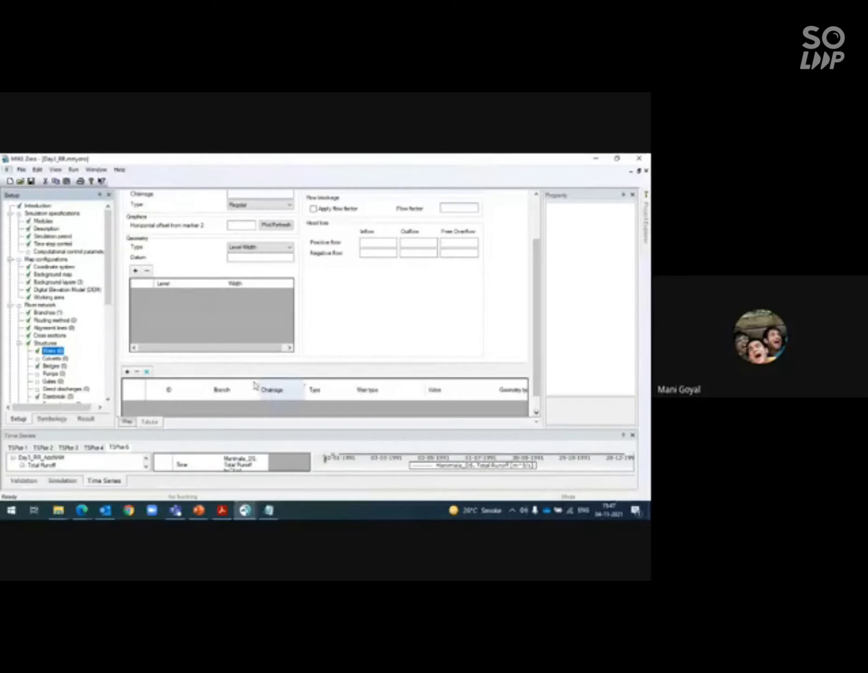
click(127, 372)
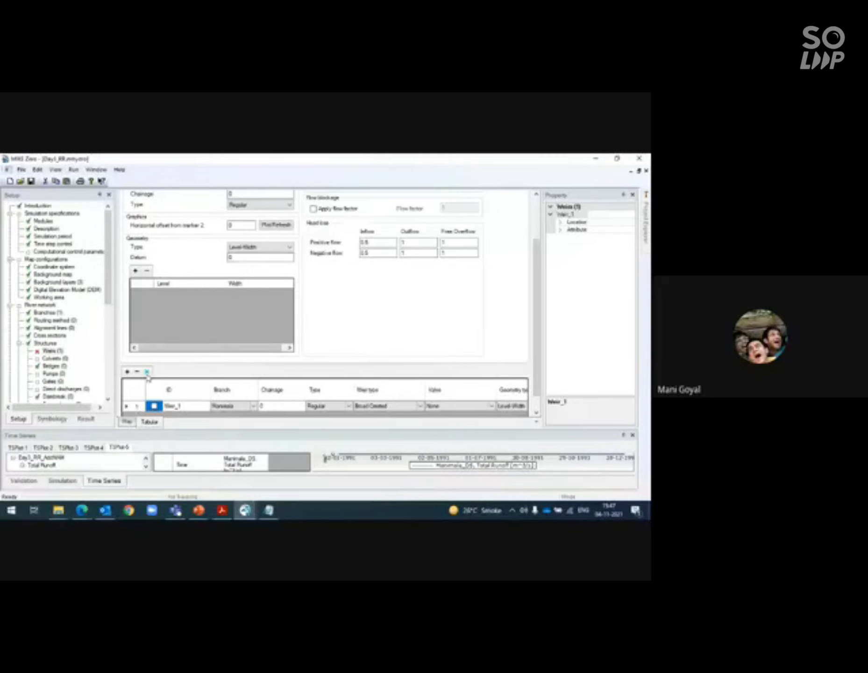
Review the Q/h relation settings in the new weir's flow conditions and return to its general properties.
click(536, 222)
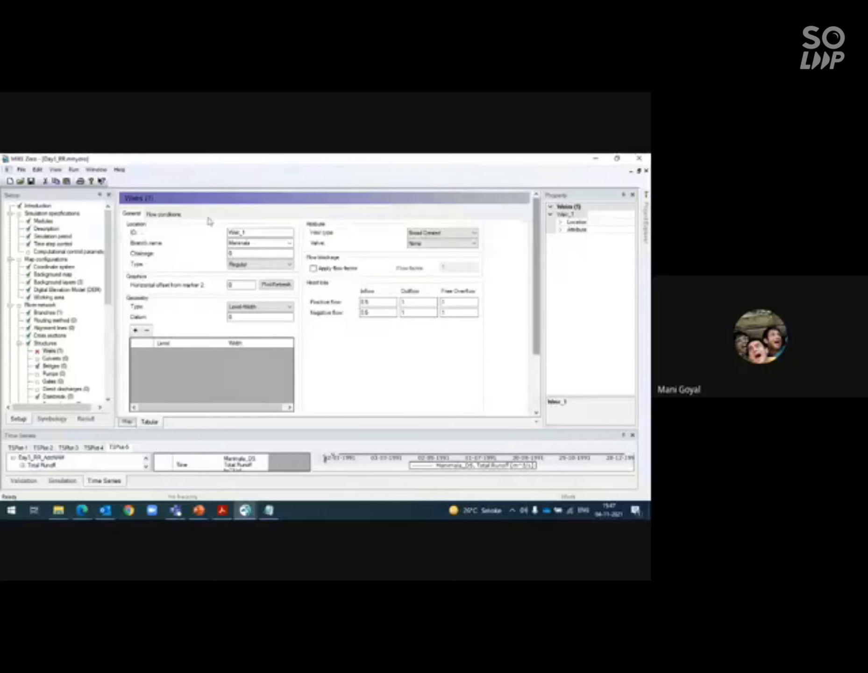
click(169, 215)
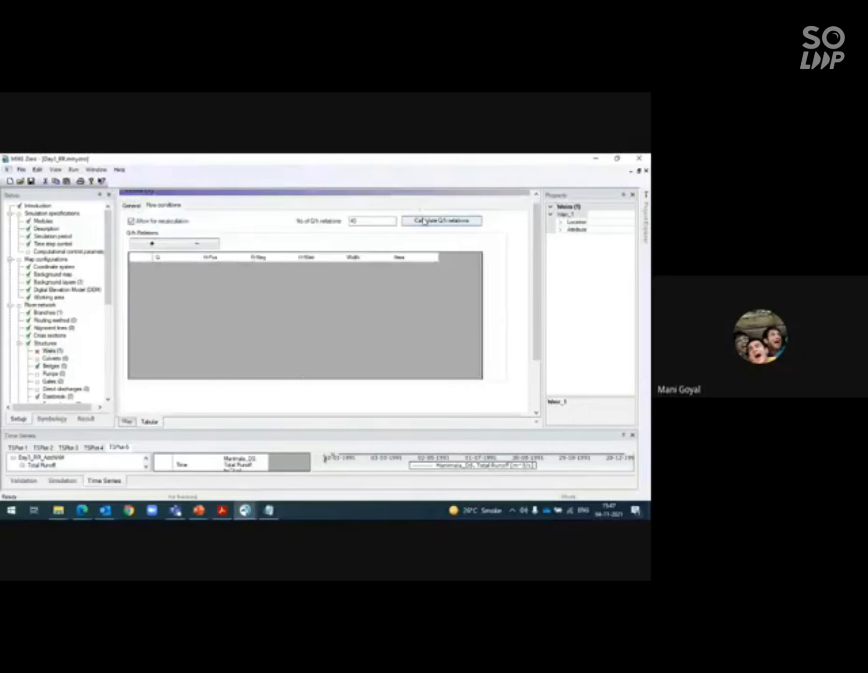
click(134, 207)
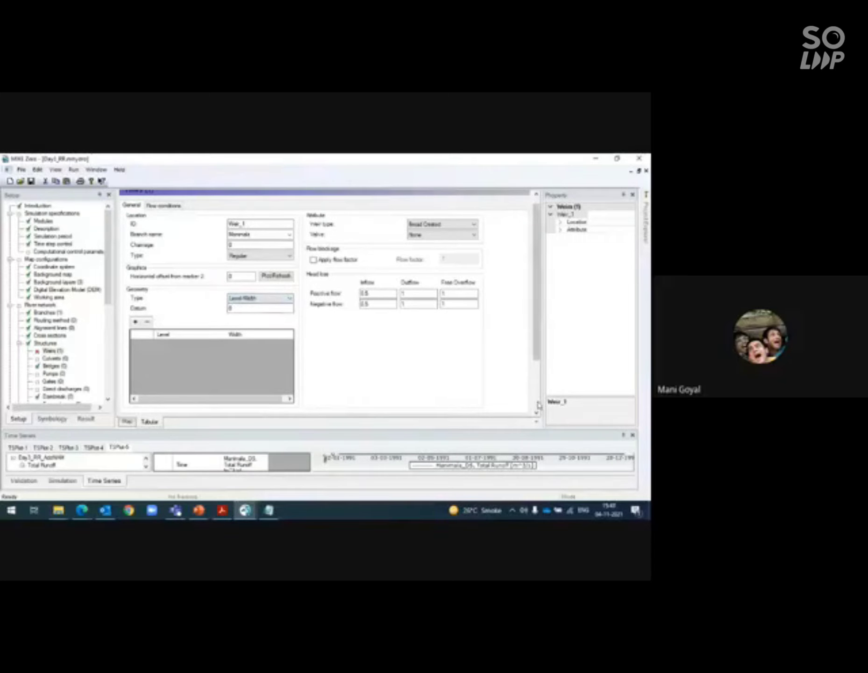
Delete the weir on the Manimala branch from the weirs table.
scroll(196, 365, down, 3)
click(130, 388)
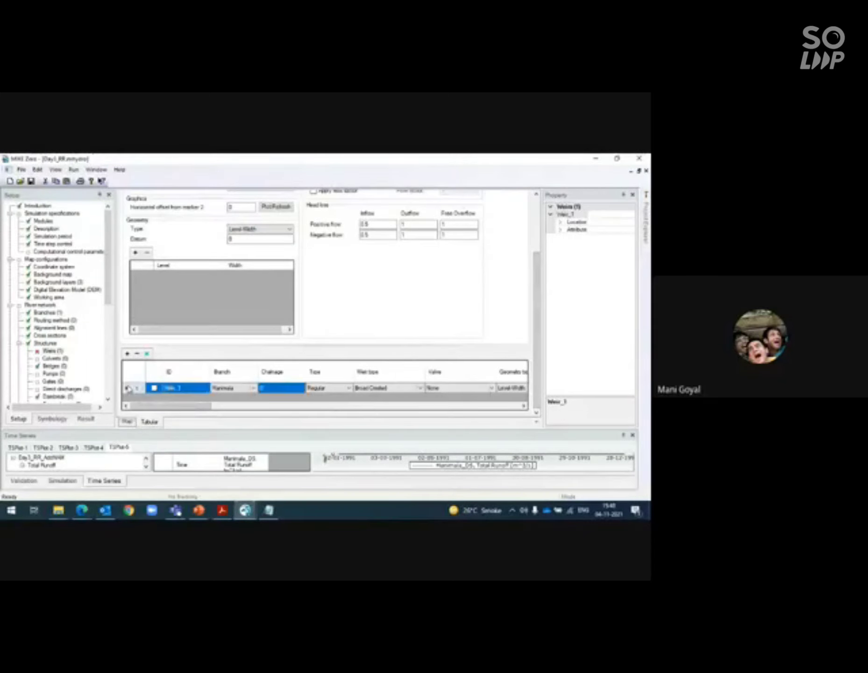
click(138, 355)
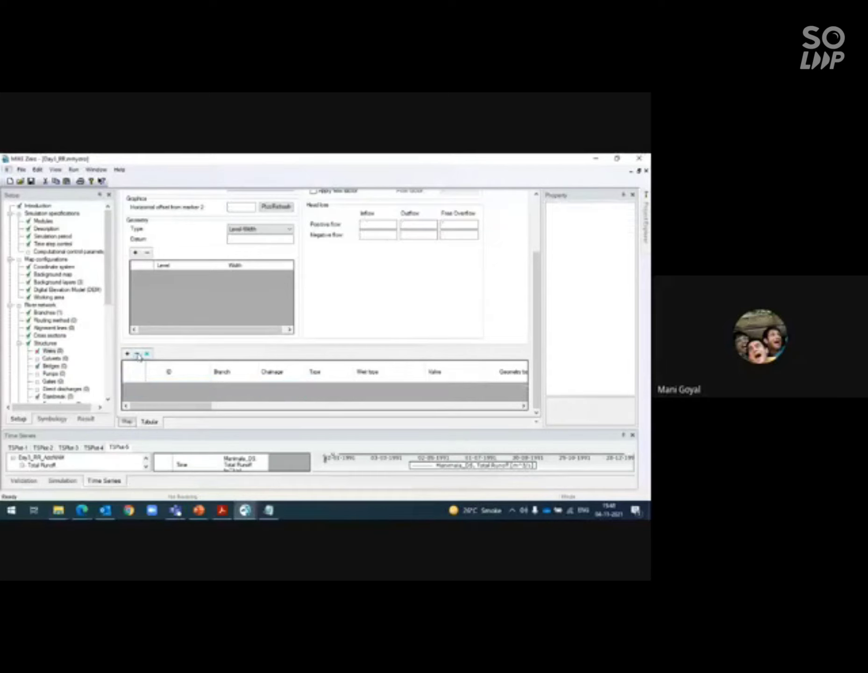
Review the river network's control overview and the sensor definition settings.
click(108, 400)
drag(108, 400, 108, 399)
scroll(53, 305, down, 2)
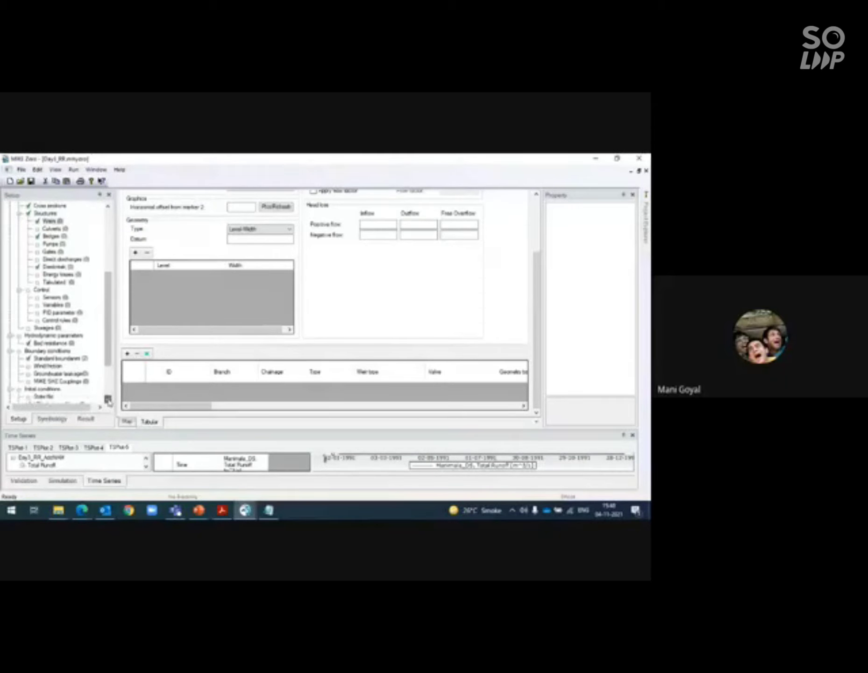
click(45, 290)
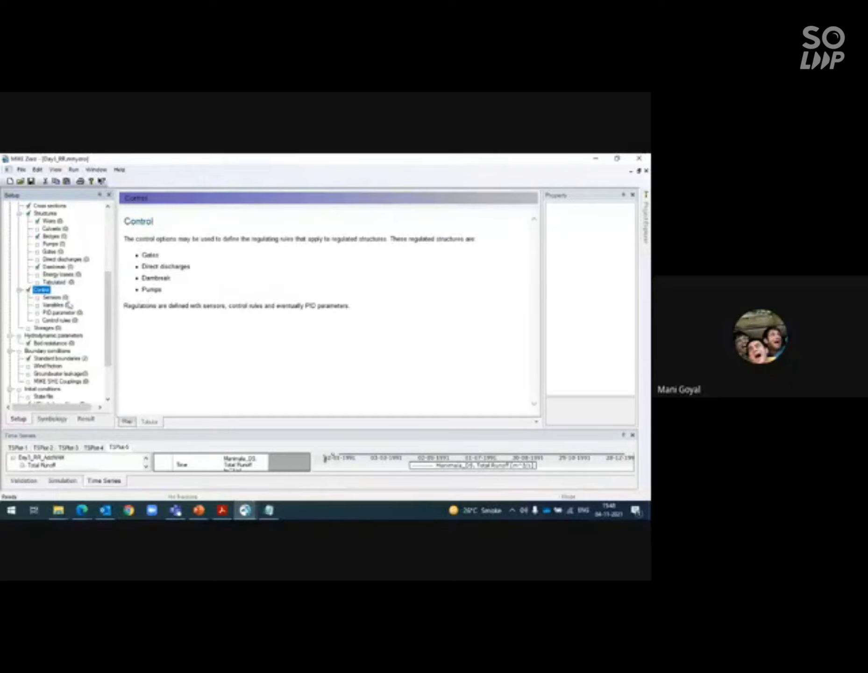
click(53, 298)
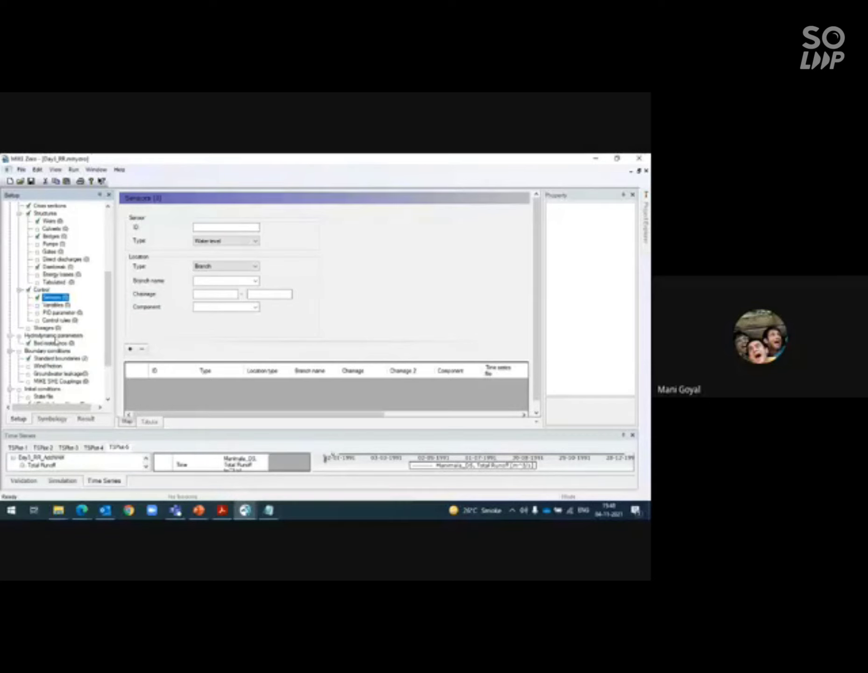
In the hydrodynamic parameters, switch the bed resistance formula to Manning (n) and back to Manning (M).
click(54, 337)
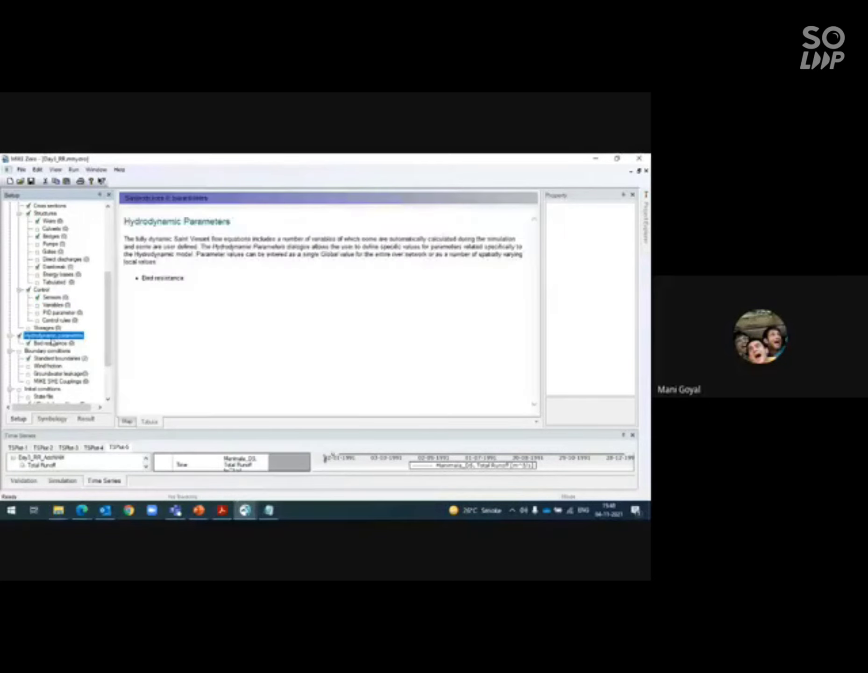
click(44, 344)
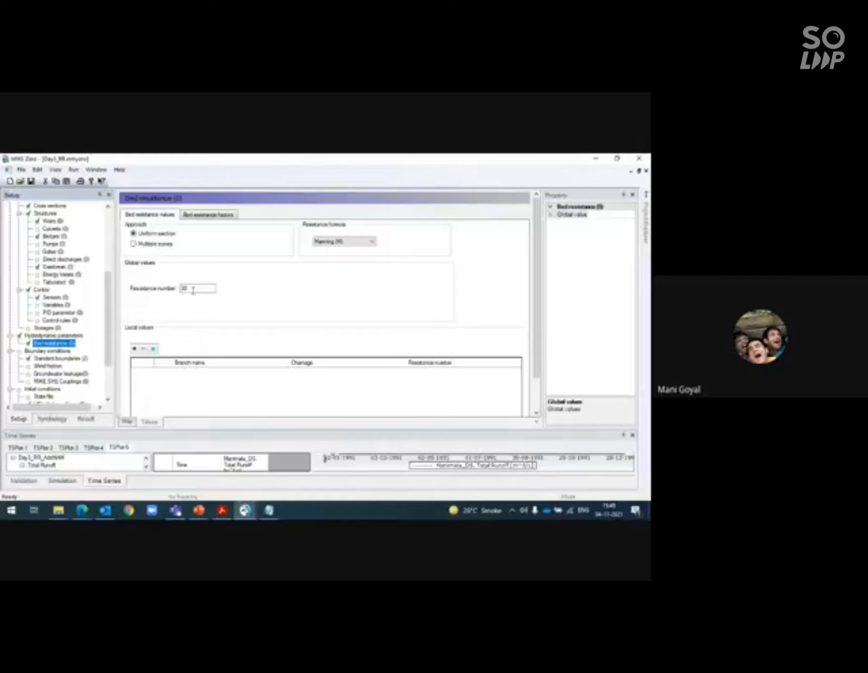
click(349, 242)
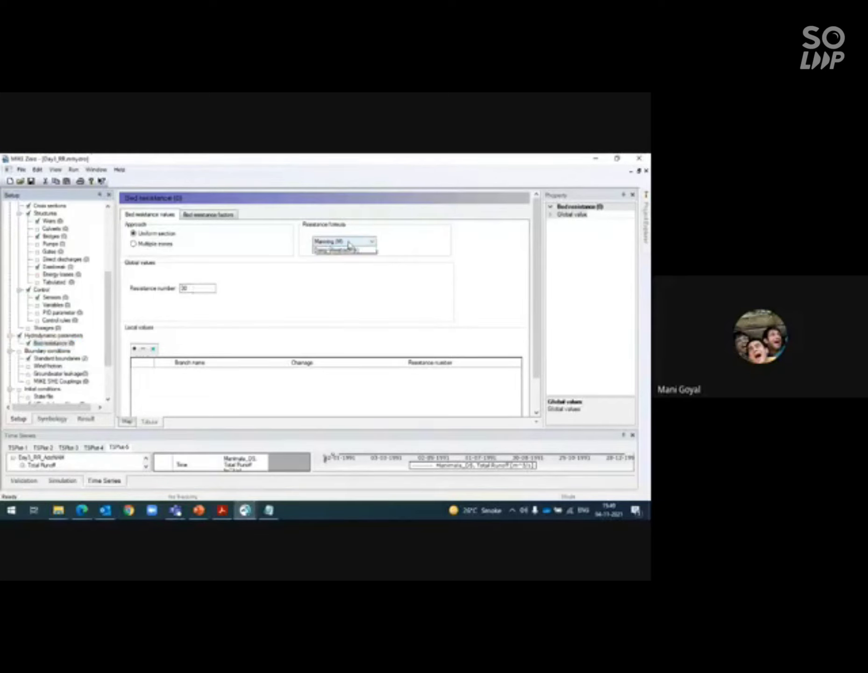
click(332, 257)
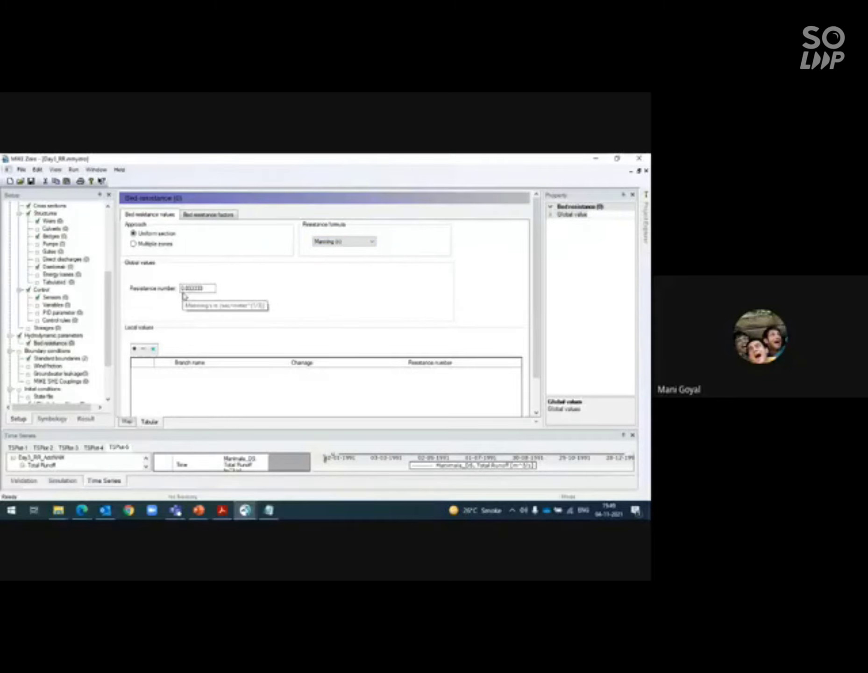
click(341, 243)
click(326, 250)
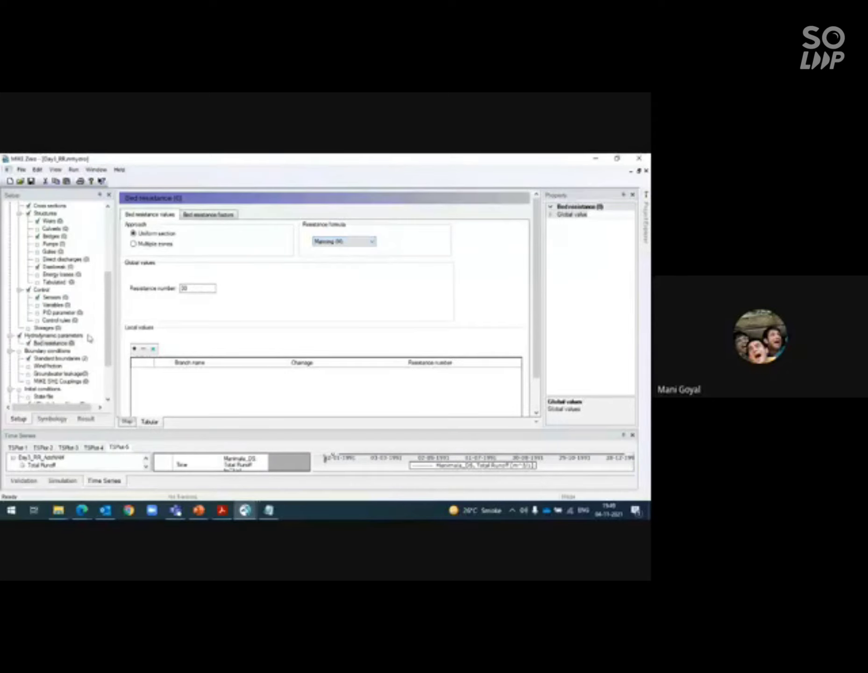
In the standard boundaries, set the type of the Start boundary on the Manimala branch to Discharge.
click(73, 359)
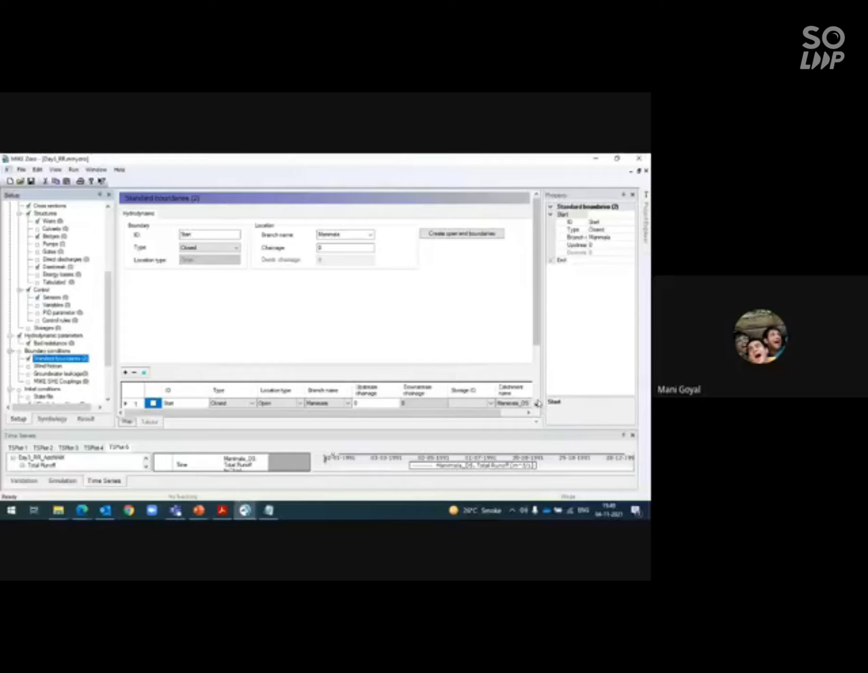
scroll(321, 340, down, 2)
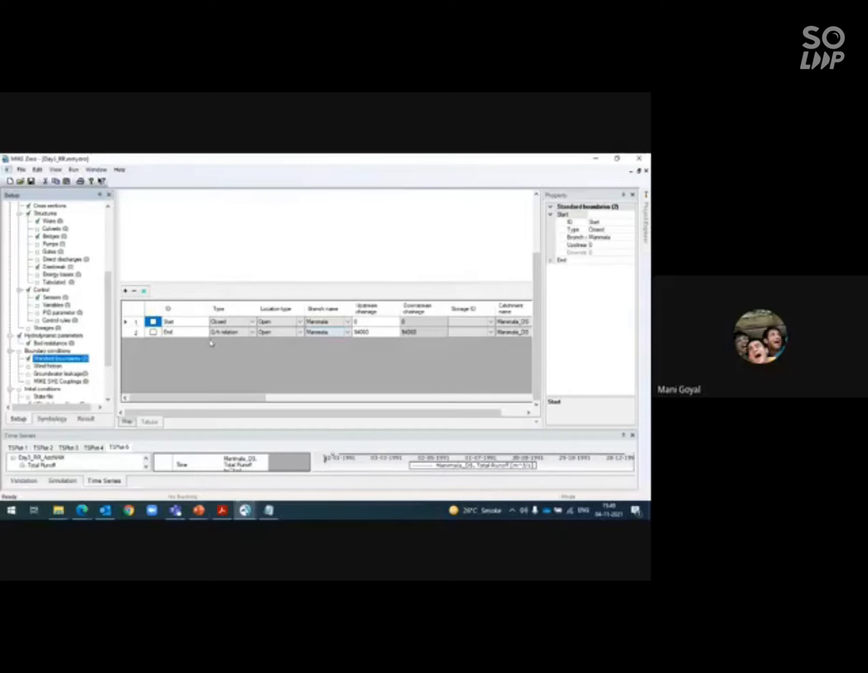
click(223, 323)
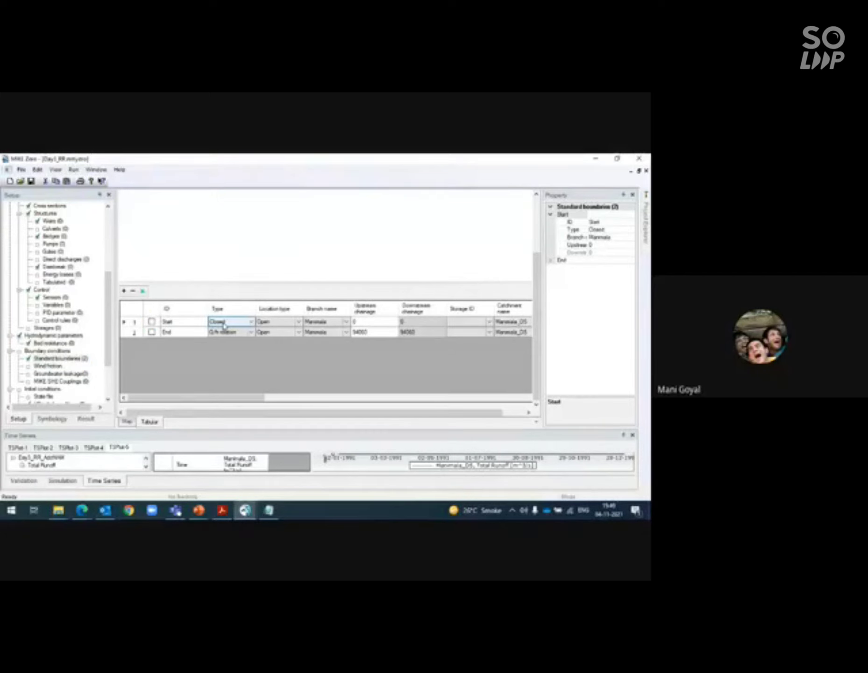
click(236, 327)
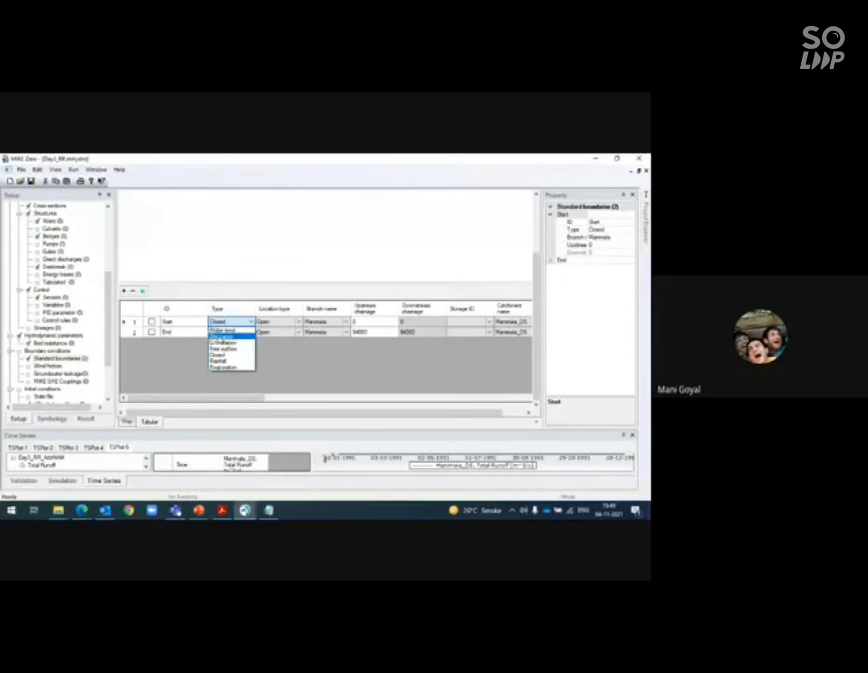
click(221, 336)
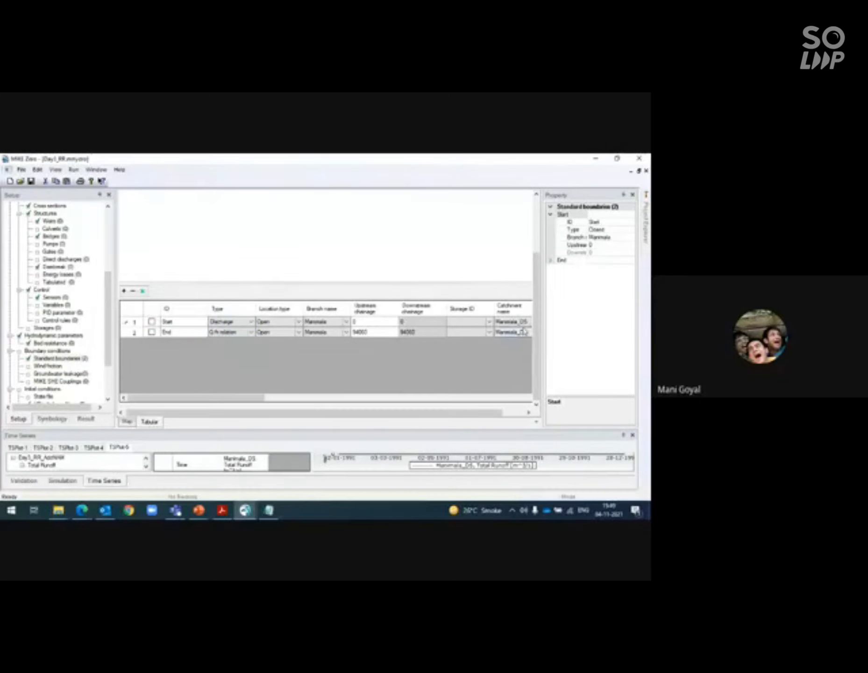
click(536, 205)
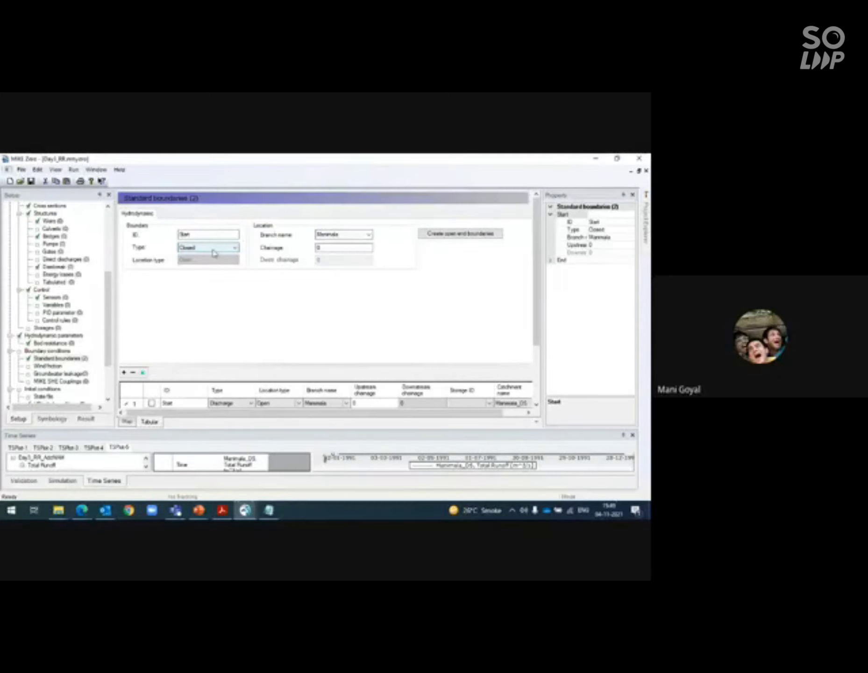
click(213, 248)
click(213, 253)
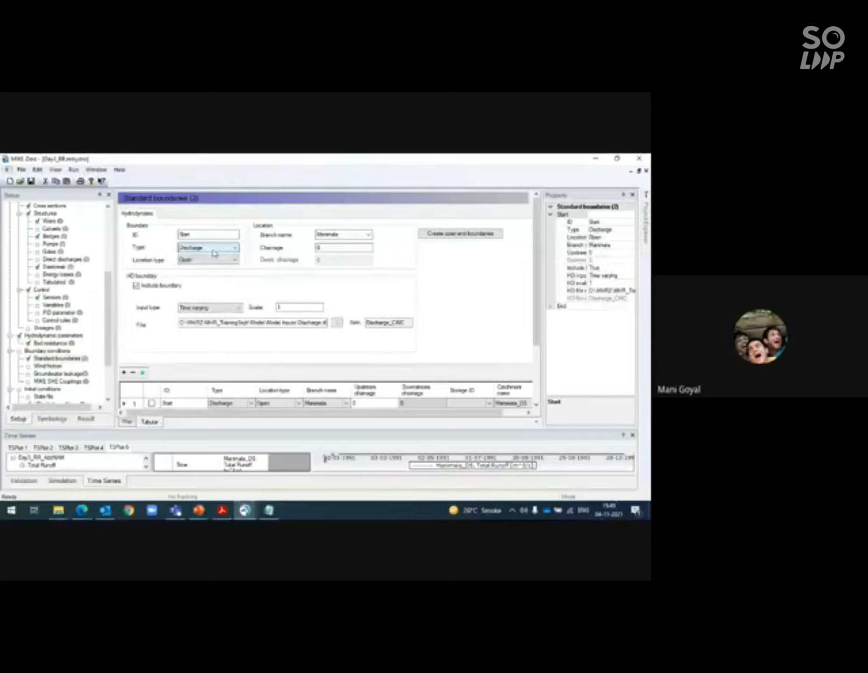
Check the Start boundary's input type options, keeping Time varying, and open its discharge file in the time series editor.
click(224, 309)
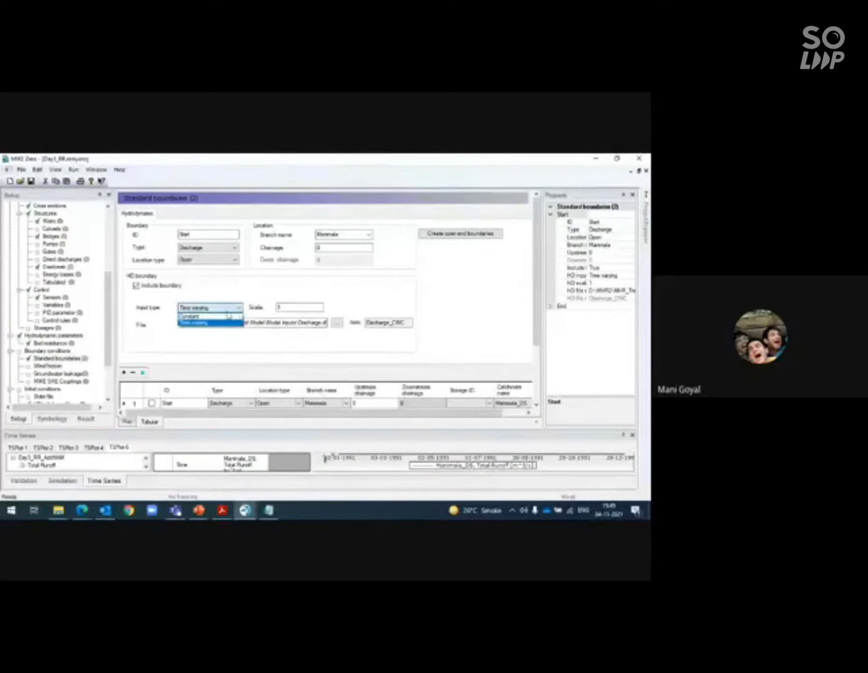
click(219, 309)
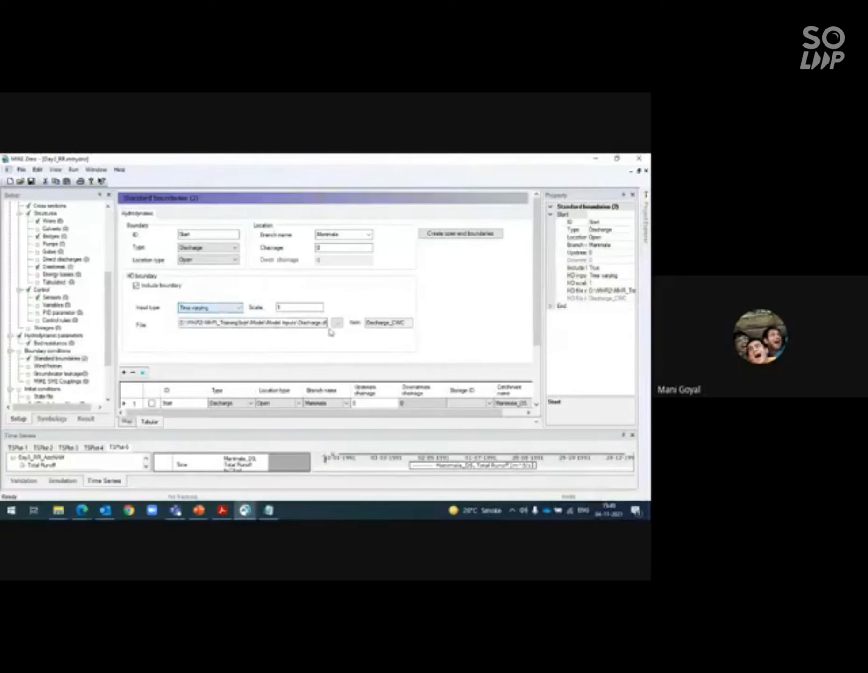
click(336, 323)
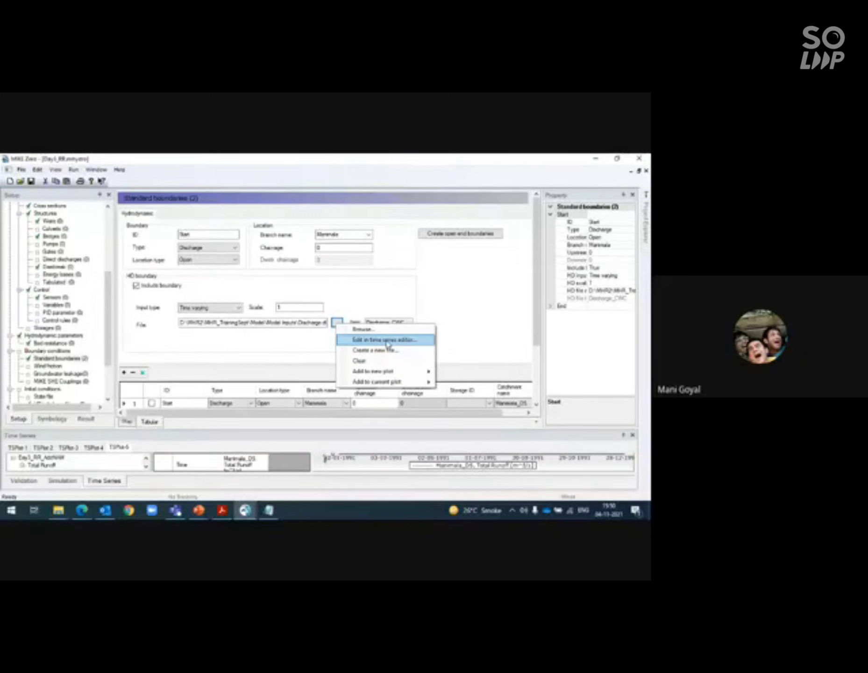
click(386, 340)
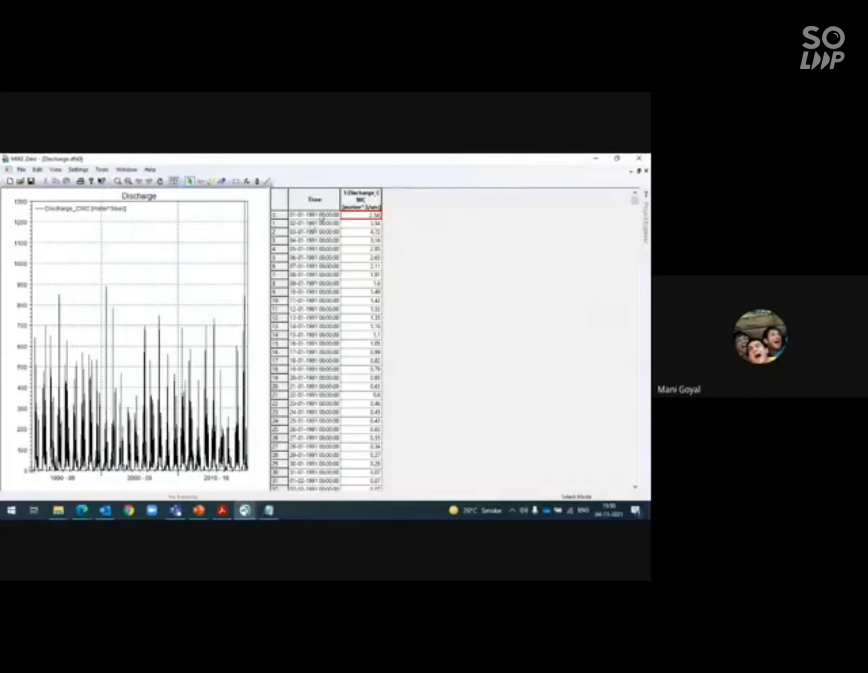
Examine the discharge file's properties and the available item types for Discharge_CWC, keeping Discharge.
click(37, 169)
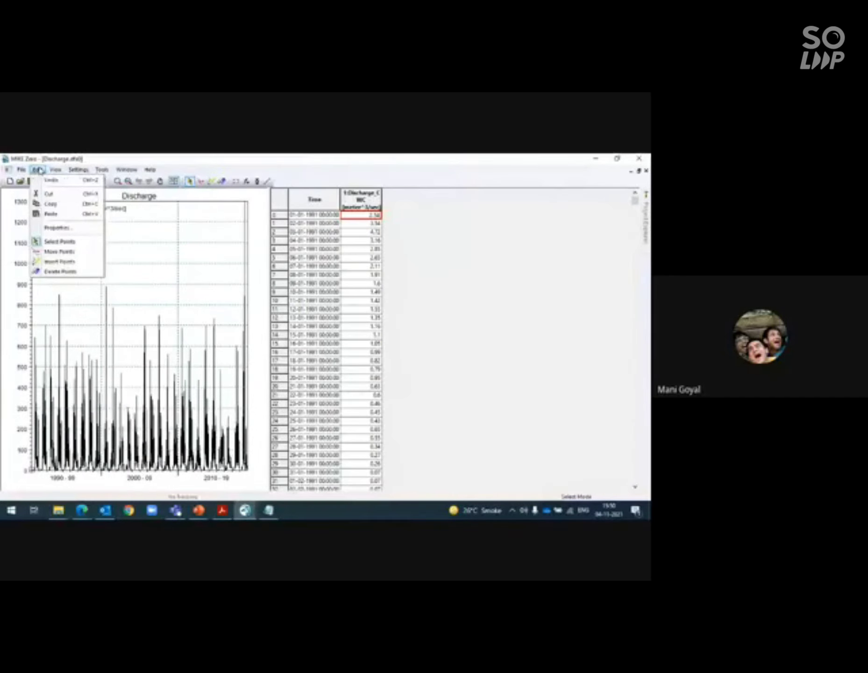
click(57, 228)
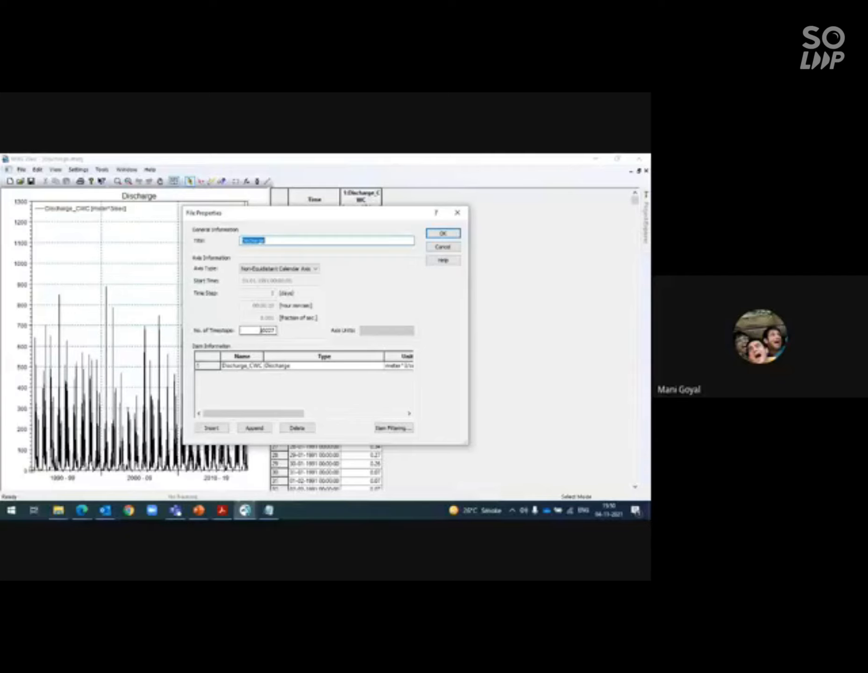
click(366, 367)
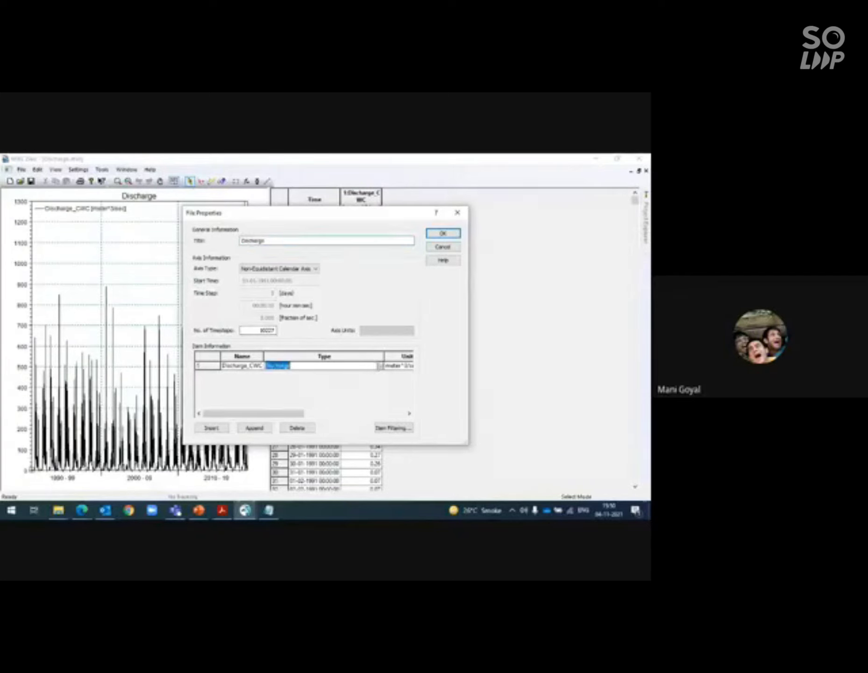
click(380, 366)
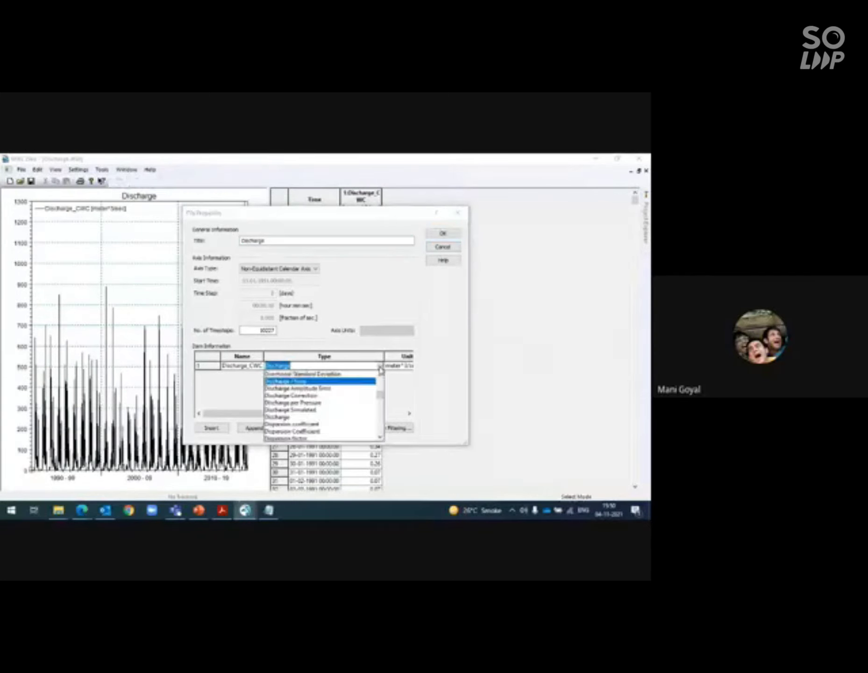
click(380, 369)
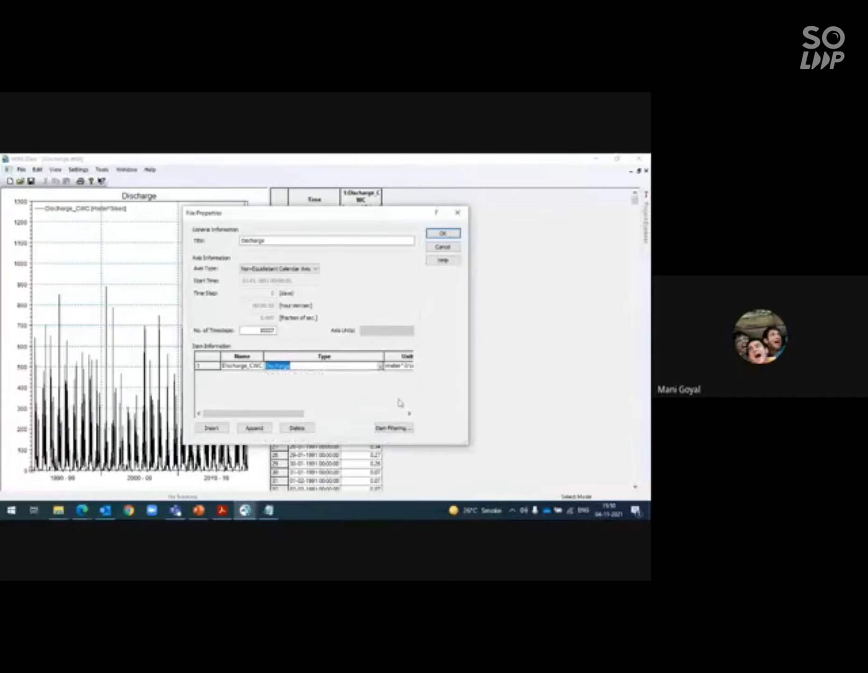
click(444, 234)
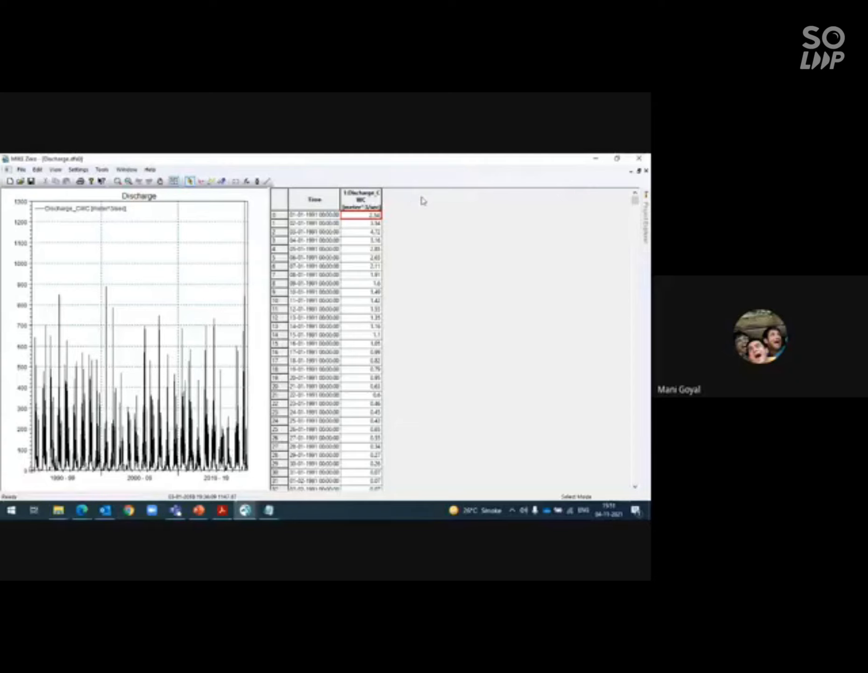
Insert a second, undefined item into the discharge time series through the file properties.
click(37, 169)
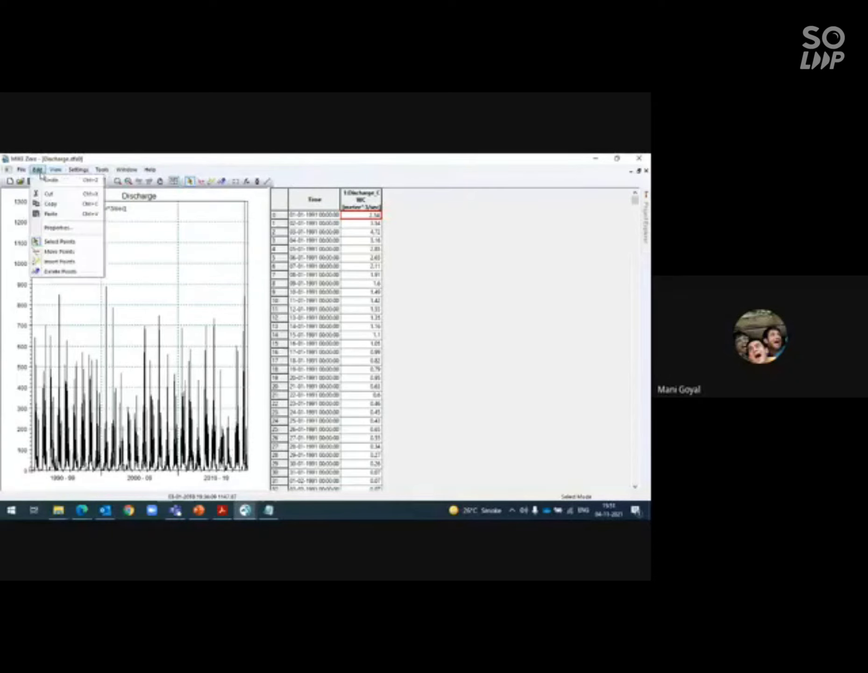
click(57, 231)
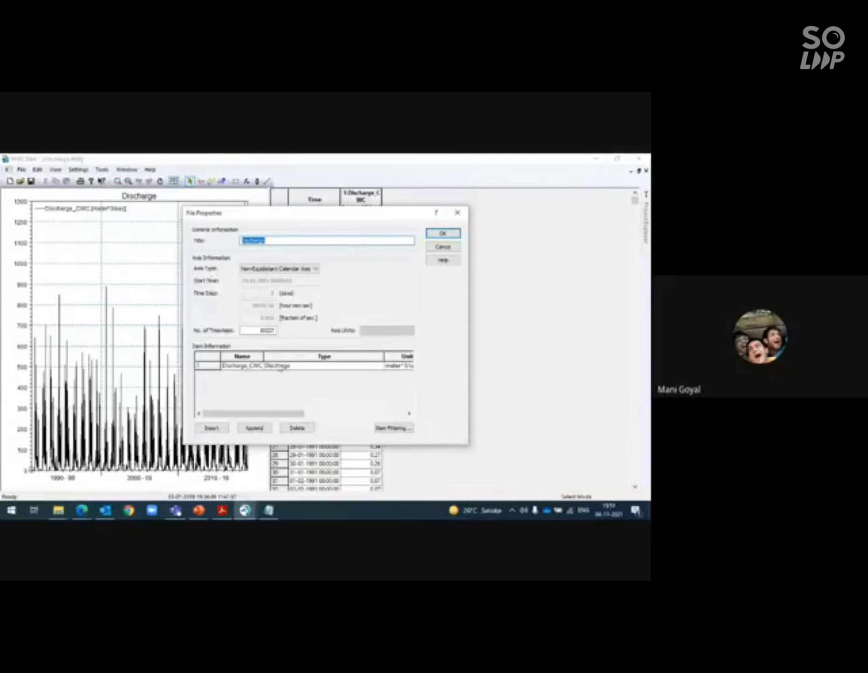
click(211, 428)
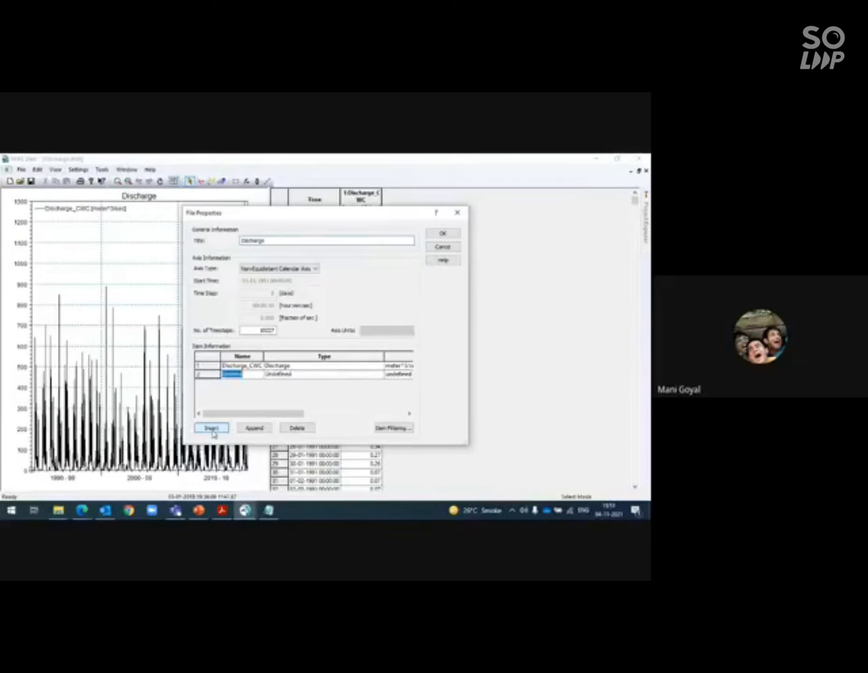
click(444, 232)
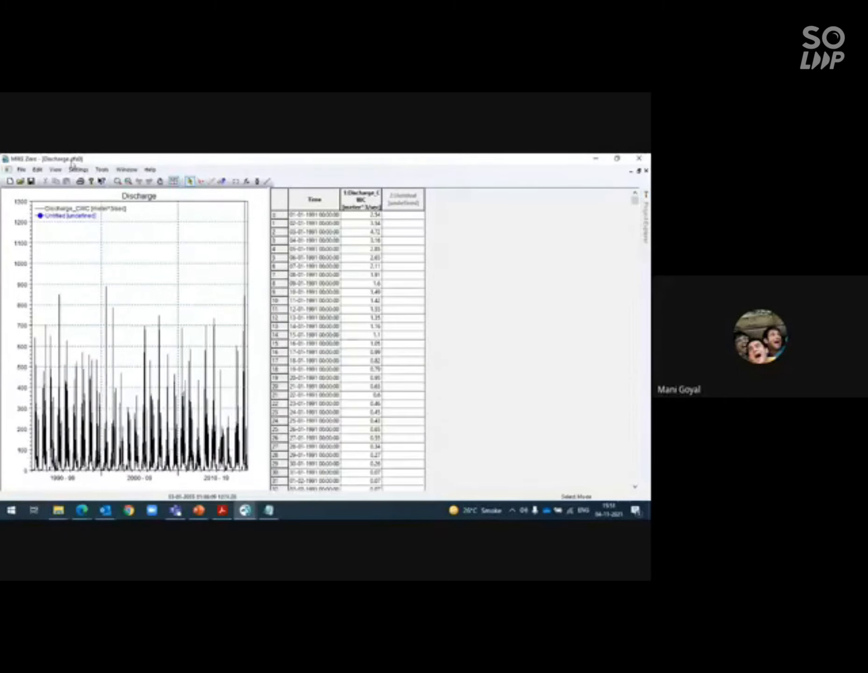
Delete the second, undefined item from the discharge time series through the file properties.
click(37, 168)
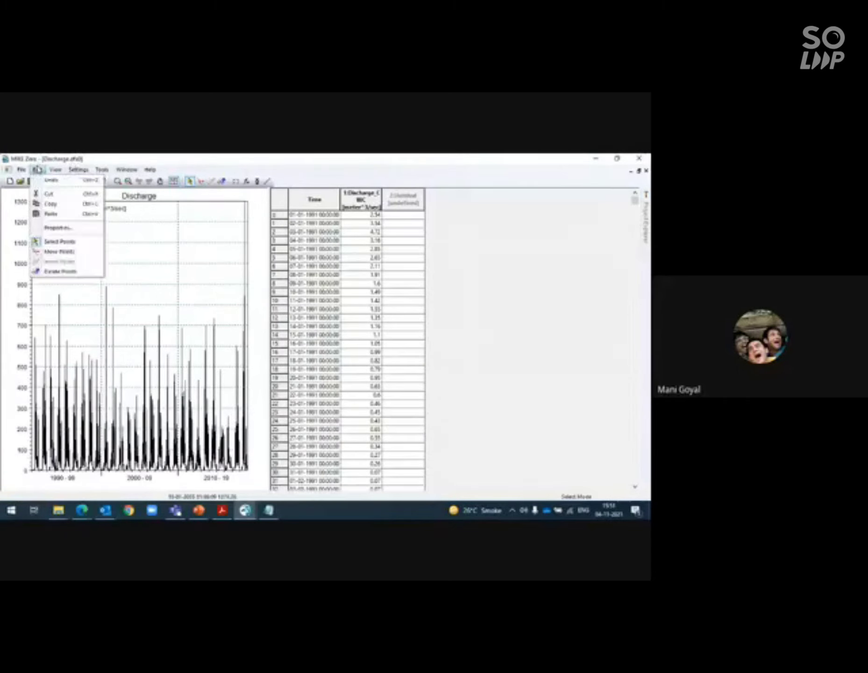
click(78, 228)
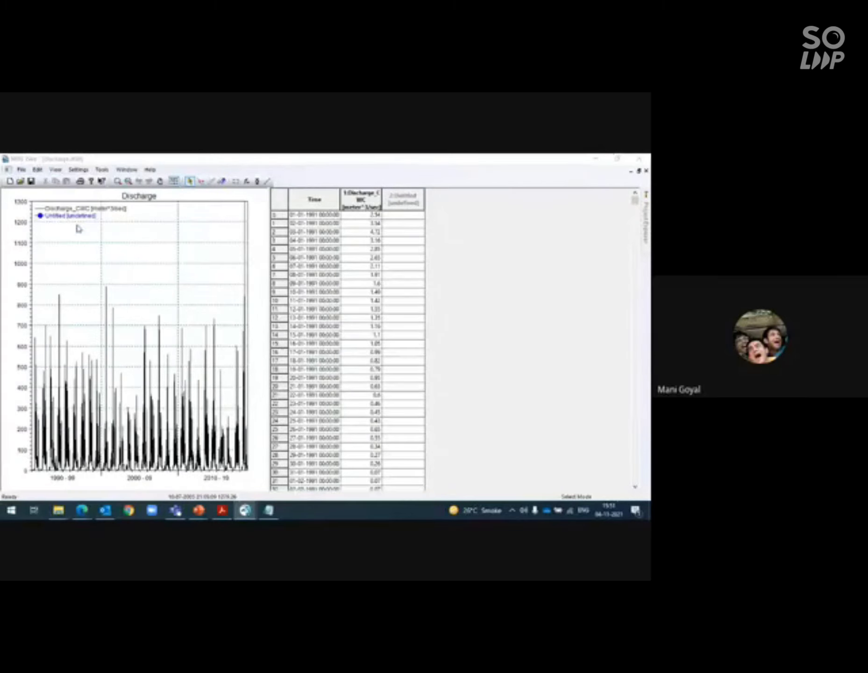
click(206, 373)
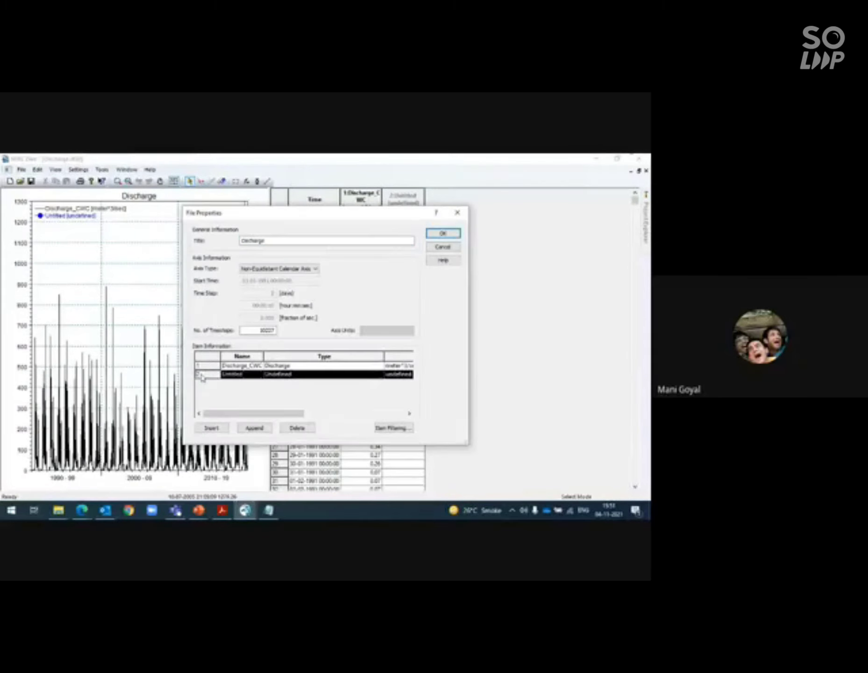
click(302, 430)
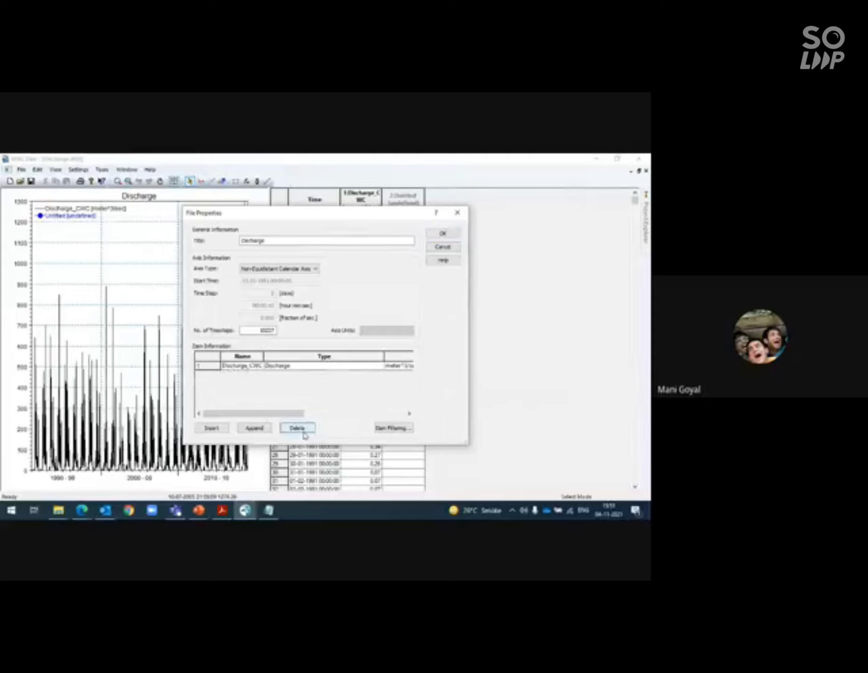
Check the TS Type options for Discharge_CWC, keeping Instantaneous, and close the discharge file without saving changes.
click(409, 413)
click(410, 413)
click(409, 413)
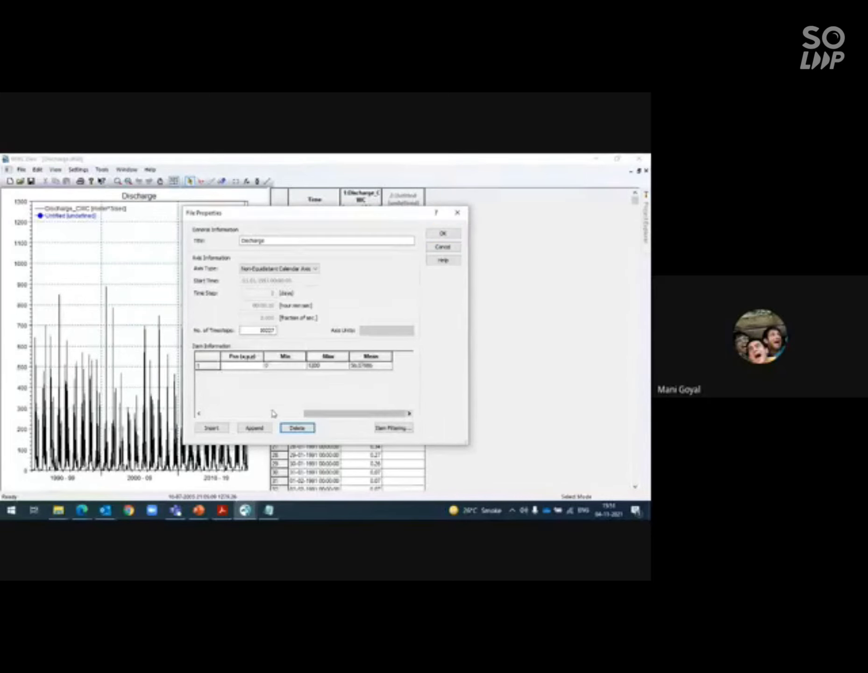
click(199, 413)
click(198, 413)
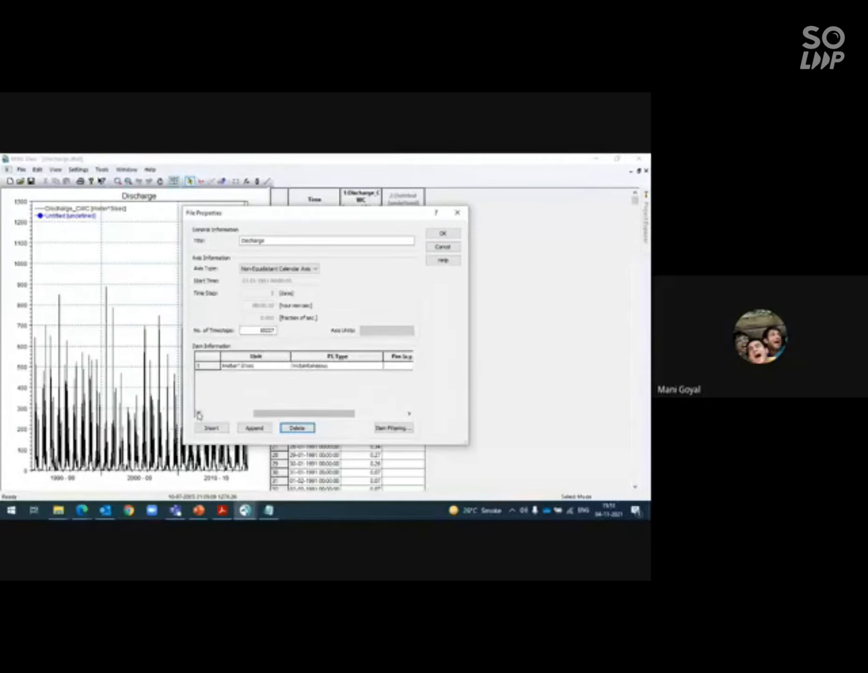
click(365, 368)
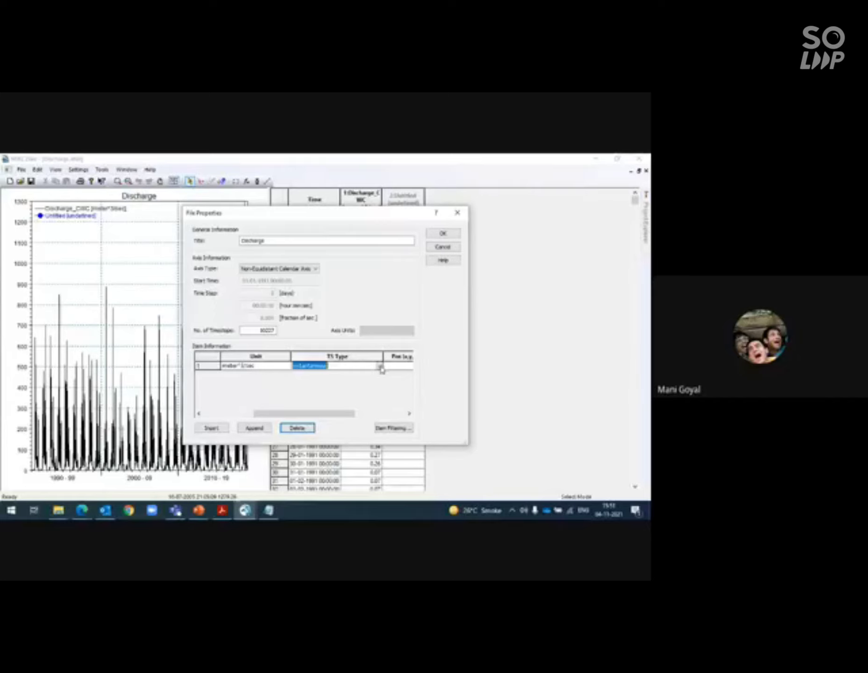
click(381, 367)
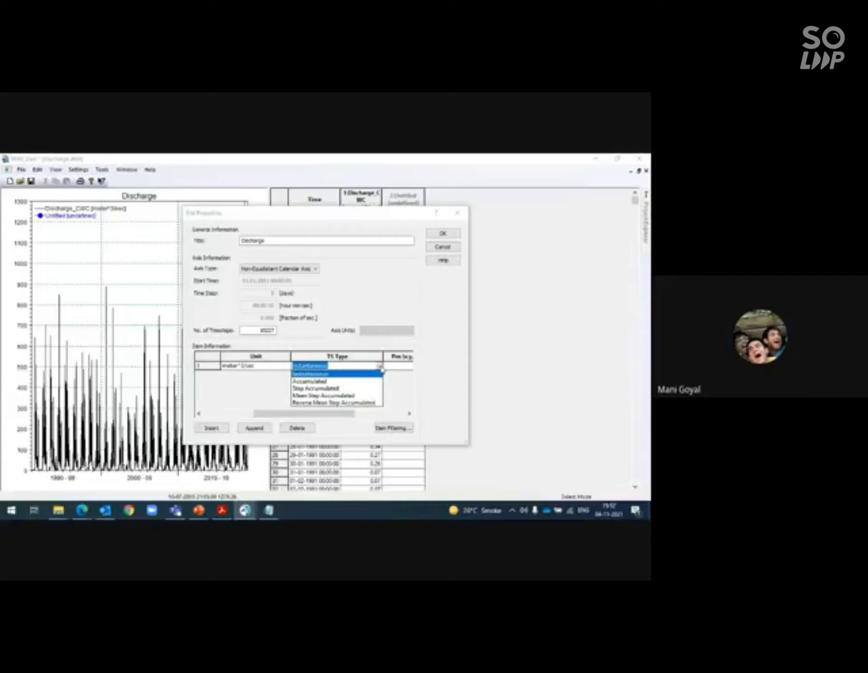
click(415, 372)
click(441, 233)
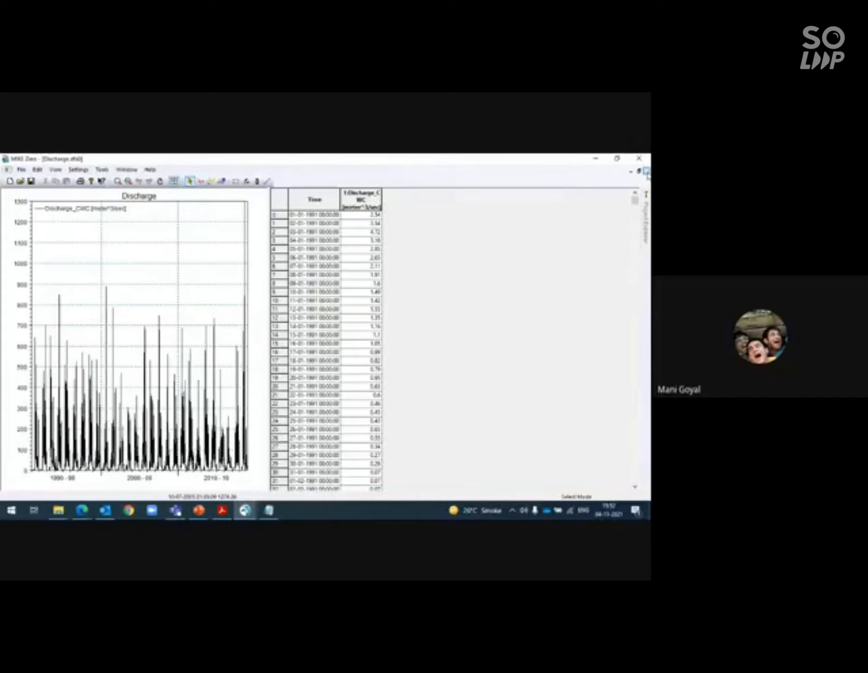
click(647, 171)
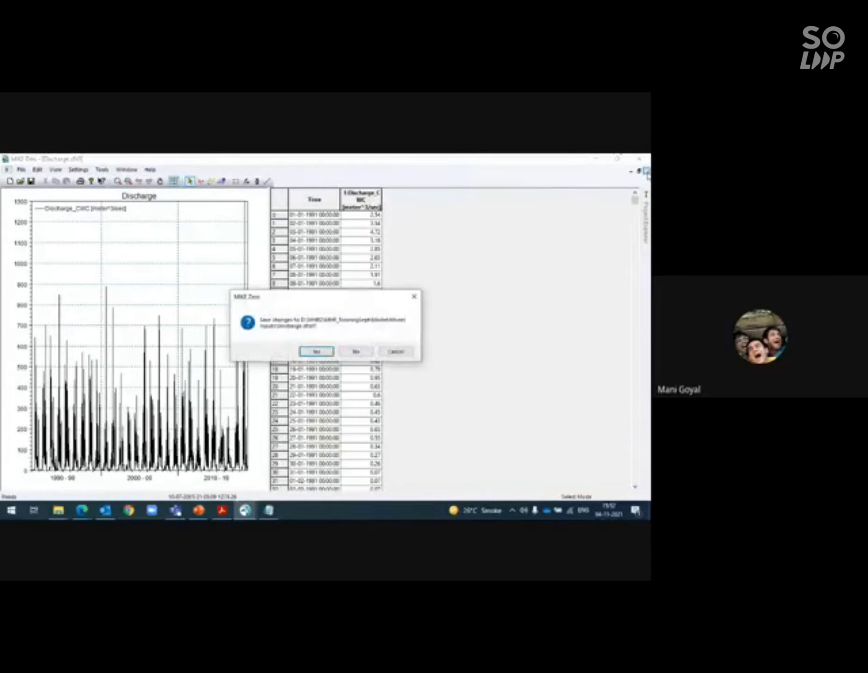
click(356, 352)
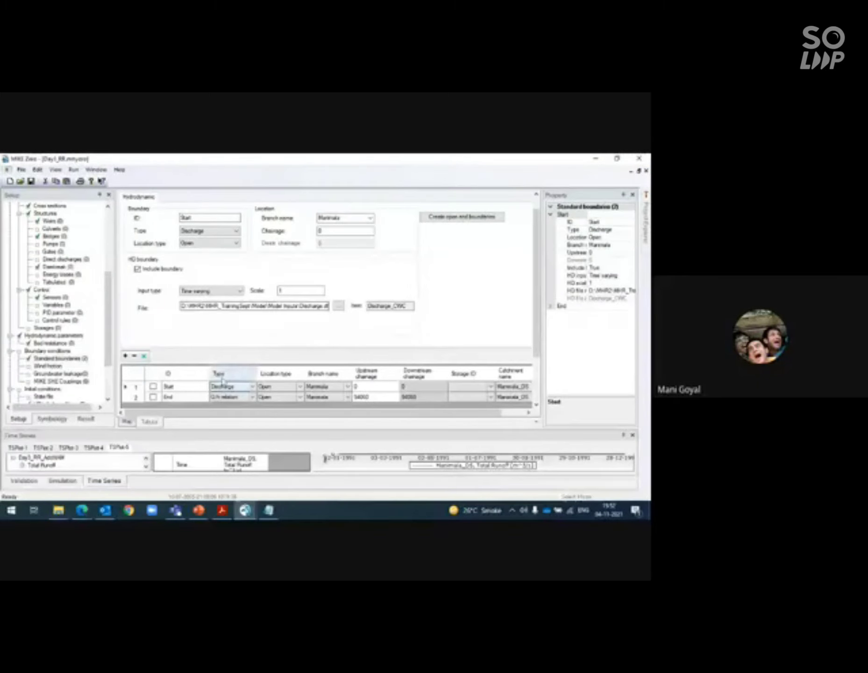
Select the End boundary on the Manimala branch and check its available boundary types, keeping Q/h relation.
click(126, 396)
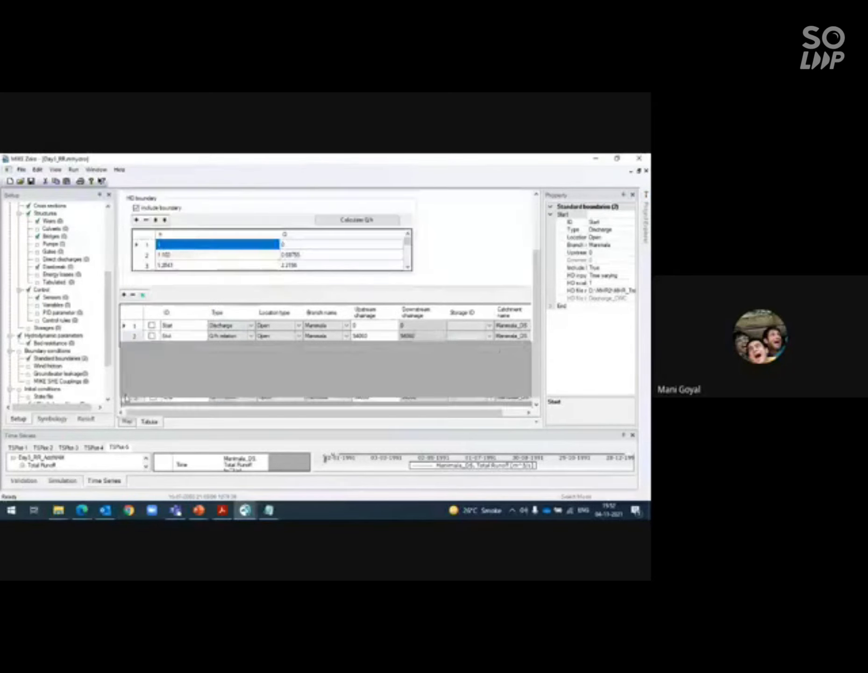
click(536, 214)
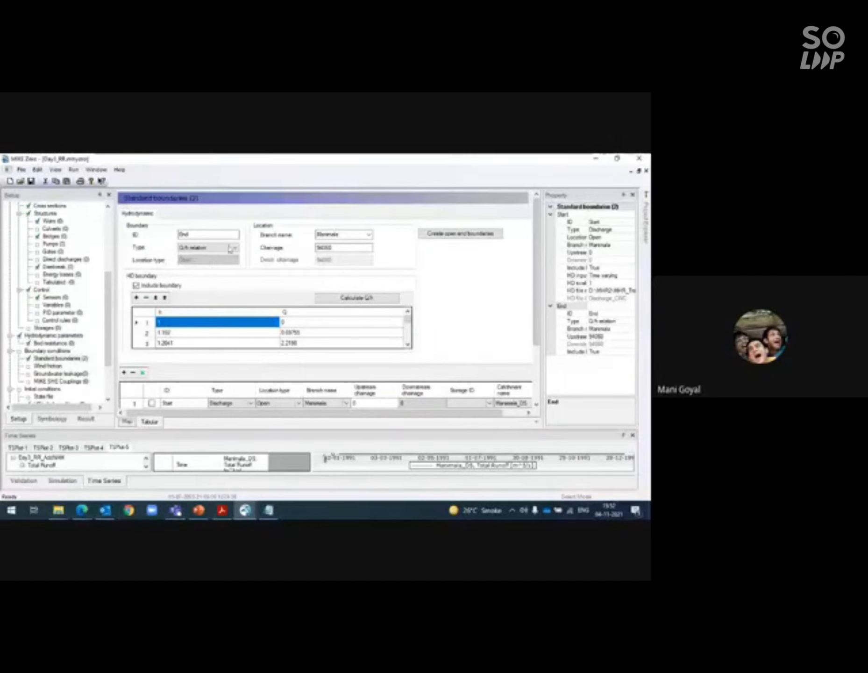
click(207, 247)
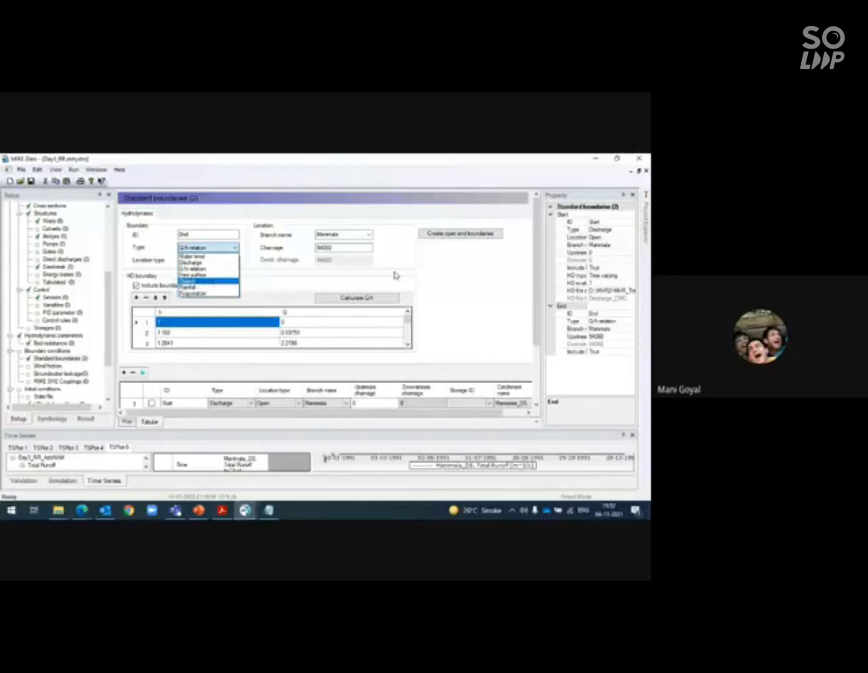
click(427, 283)
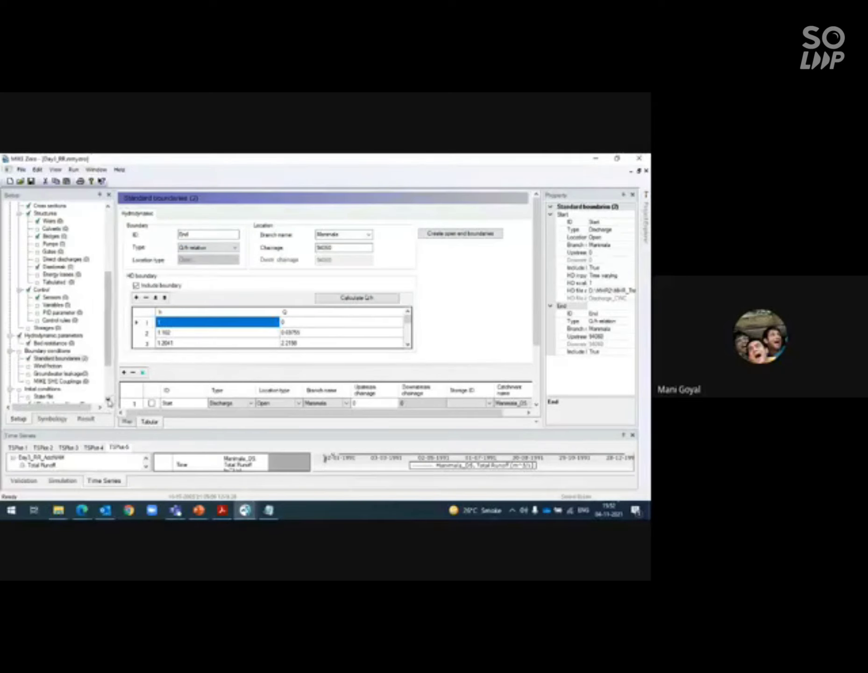
Examine the MIKE SHE Couplings settings, then the Standard results and HD additional results in the result specifications.
scroll(109, 403, down, 4)
click(71, 351)
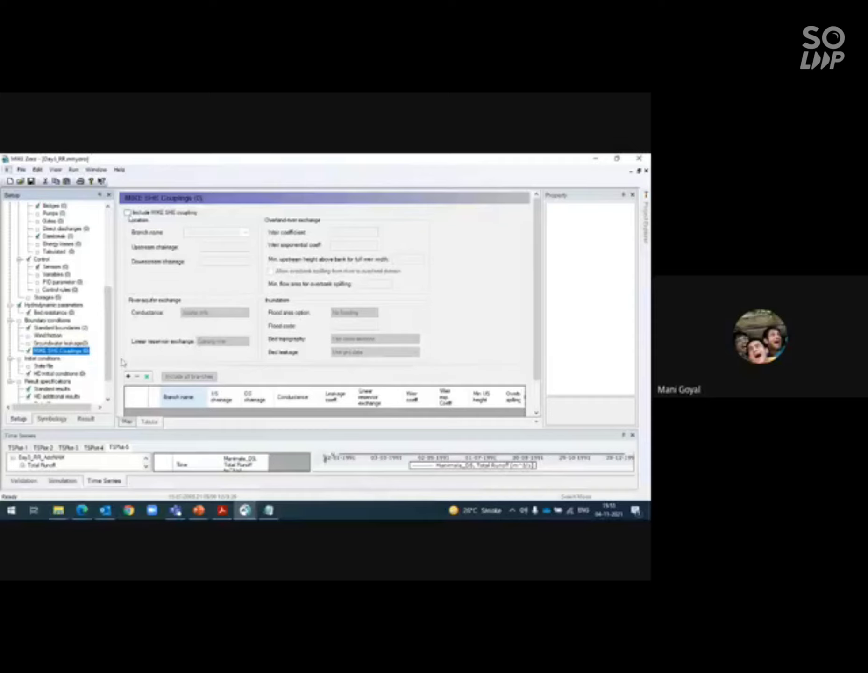
click(107, 400)
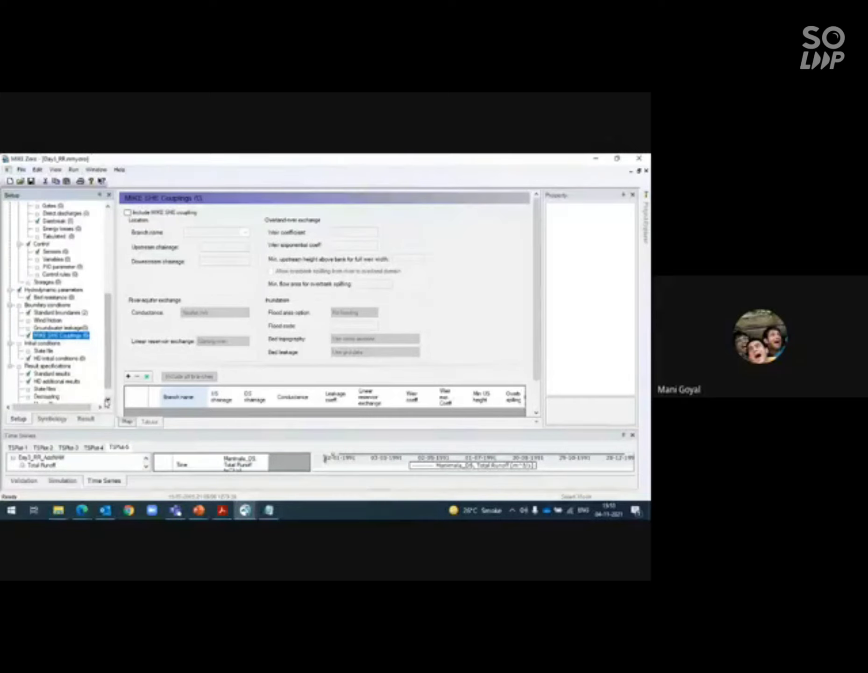
click(52, 374)
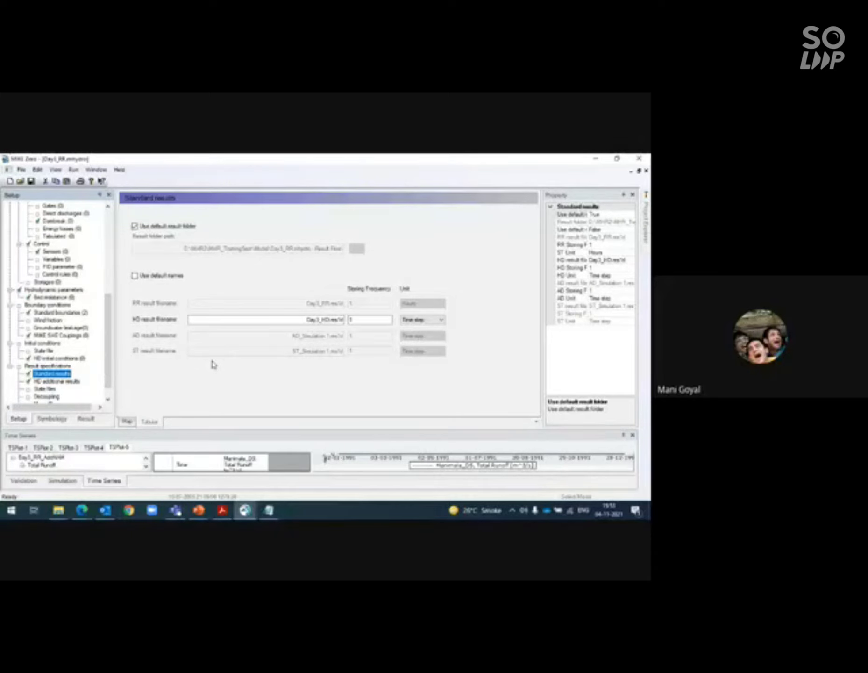
click(63, 382)
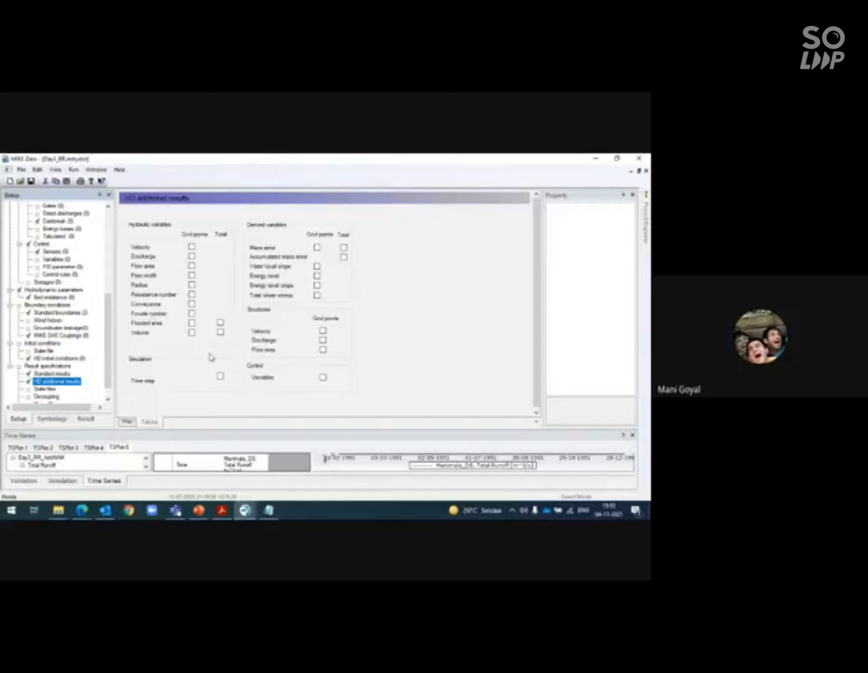
scroll(106, 398, down, 3)
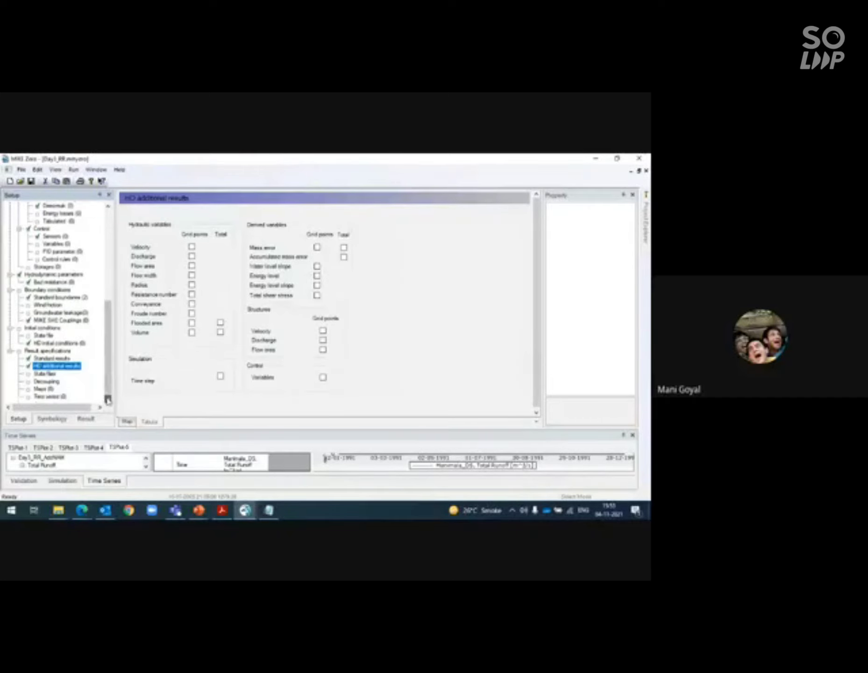
click(61, 358)
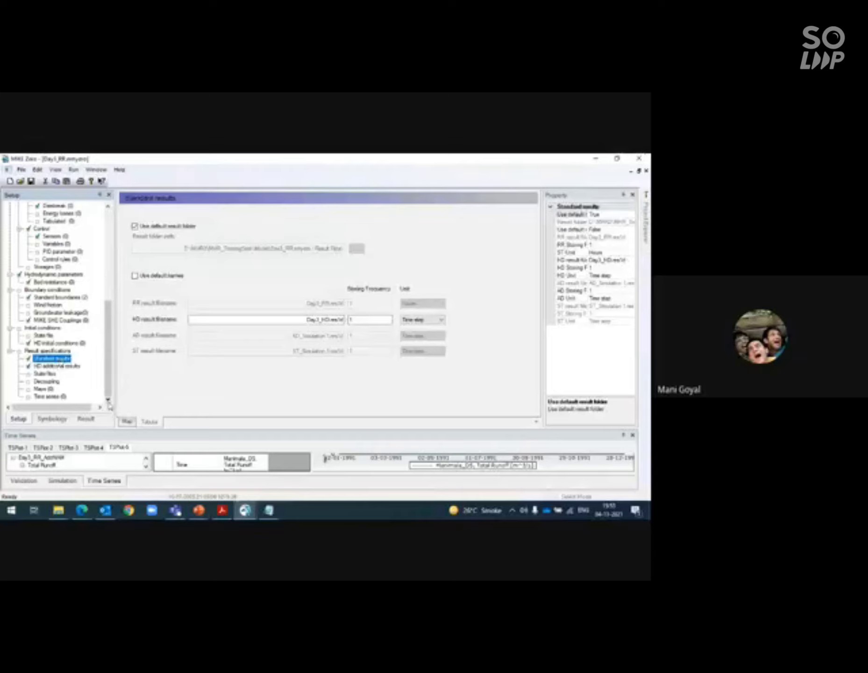
Look back through the model setup from the start and return to the standard boundaries.
scroll(111, 250, up, 15)
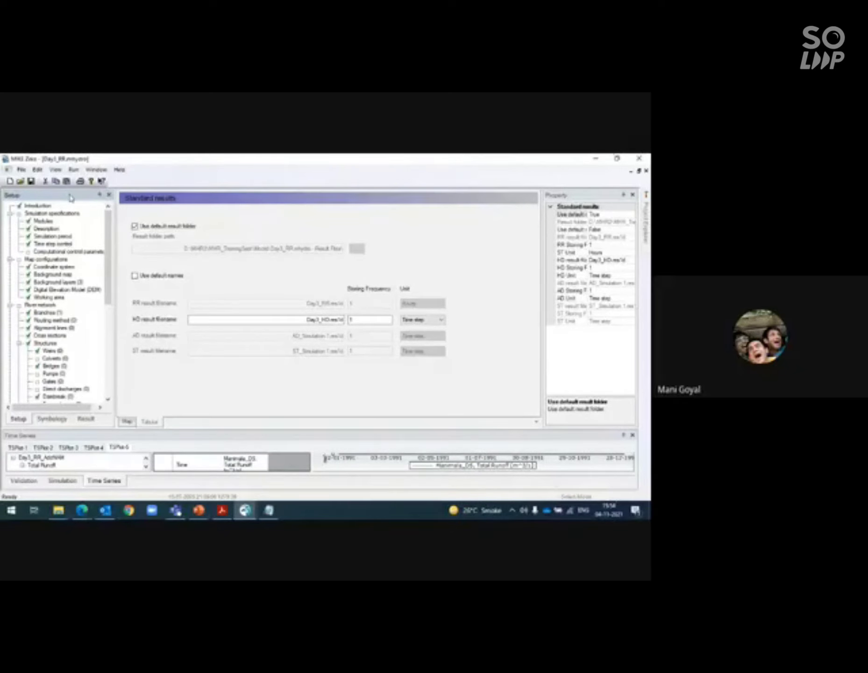
click(108, 399)
scroll(107, 399, down, 3)
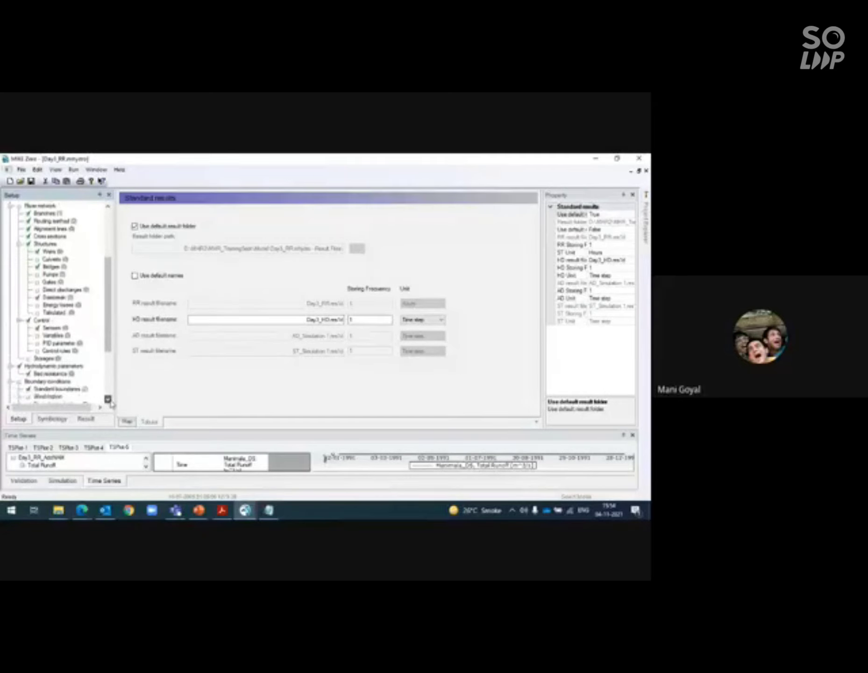
click(73, 368)
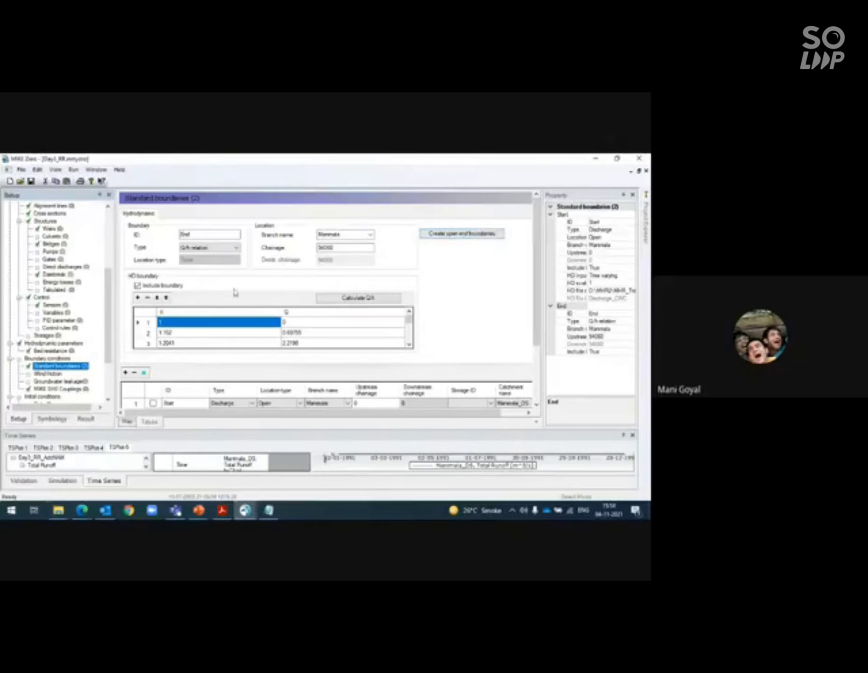
Examine the HD initial conditions, checking the global type options while keeping User defined, and the water depth field.
click(106, 400)
click(107, 400)
click(107, 400)
click(106, 400)
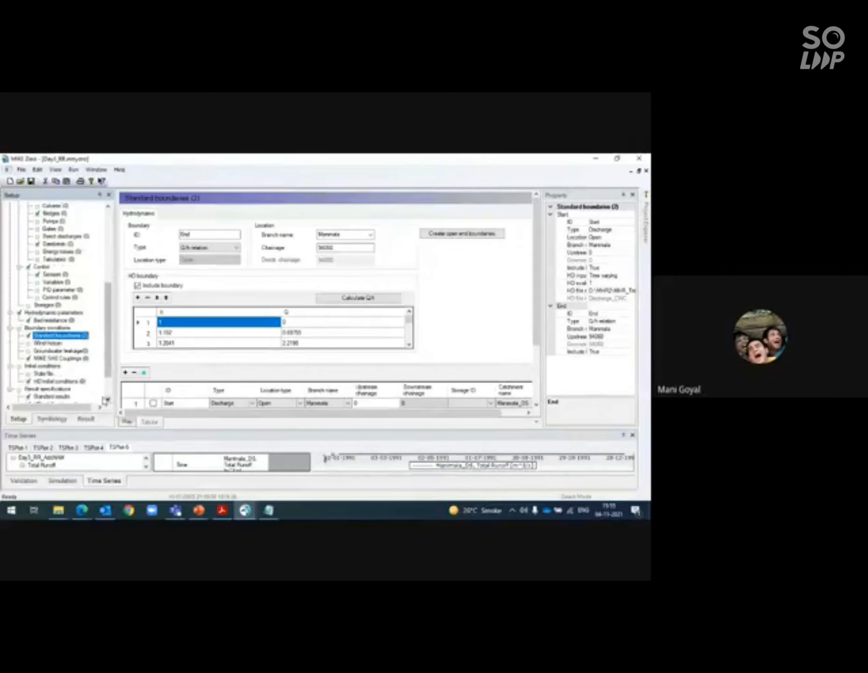
click(70, 382)
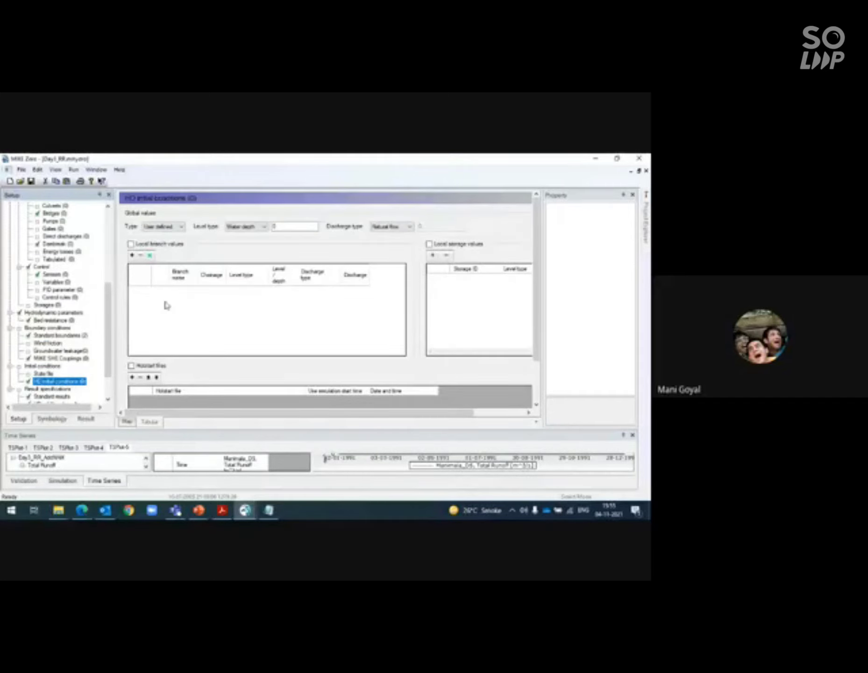
click(175, 228)
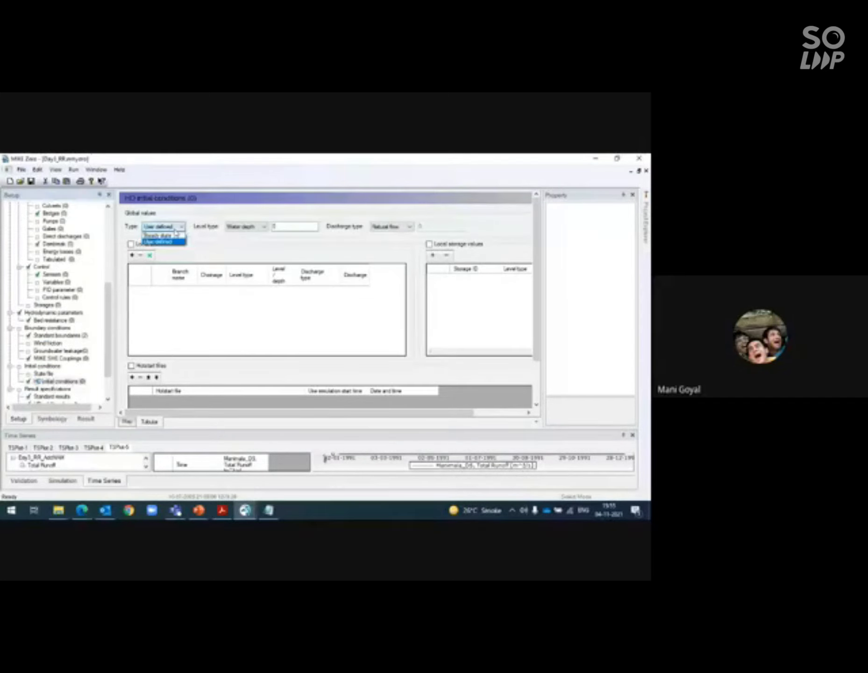
click(176, 229)
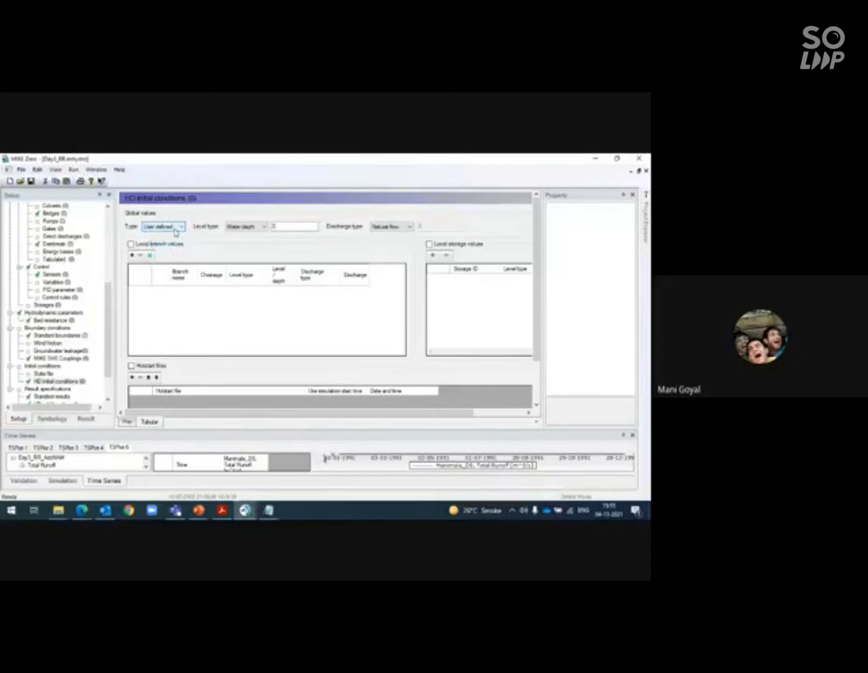
click(274, 227)
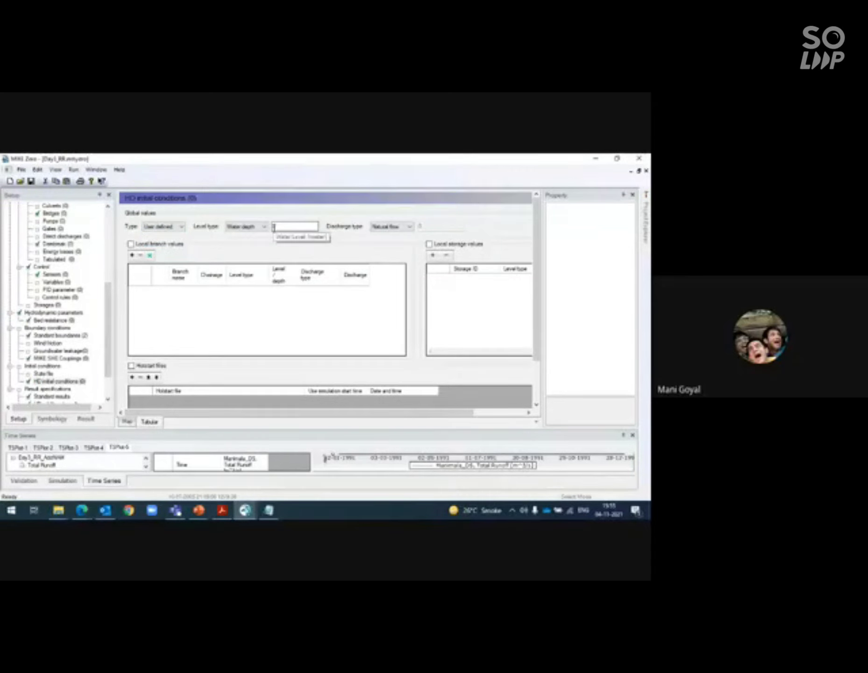
Display the model map and run the extended validation of the setup.
click(110, 252)
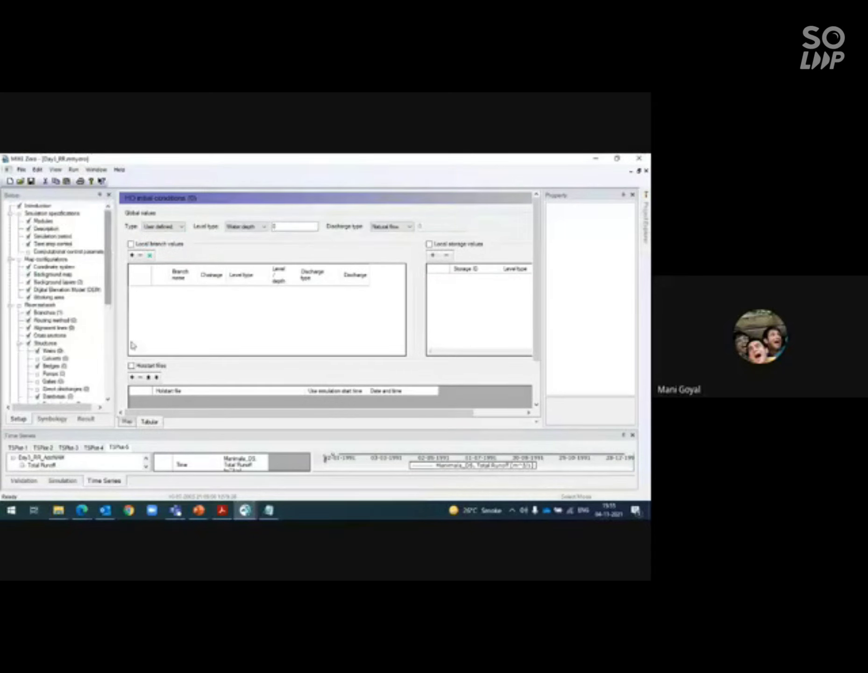
click(127, 422)
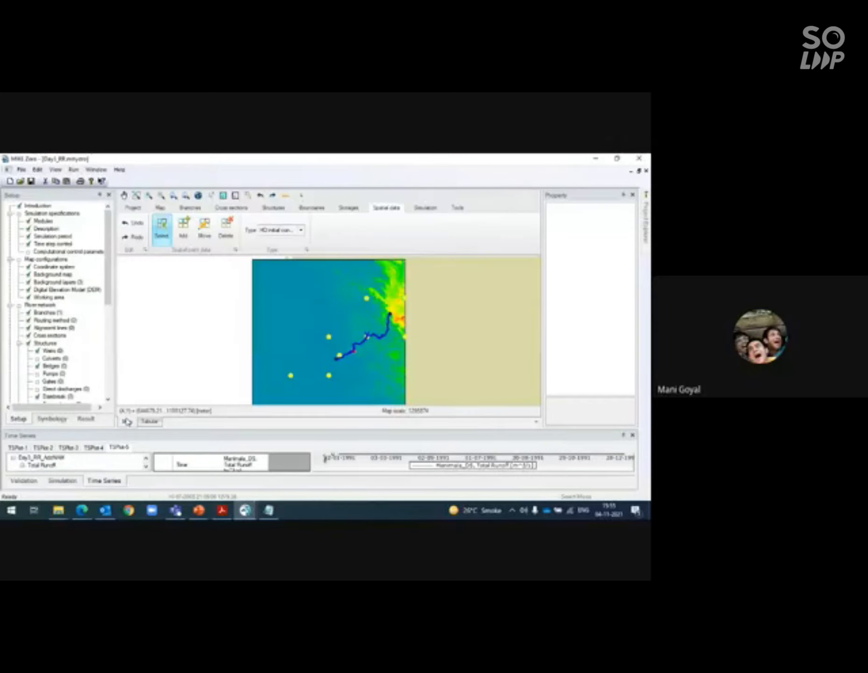
click(70, 171)
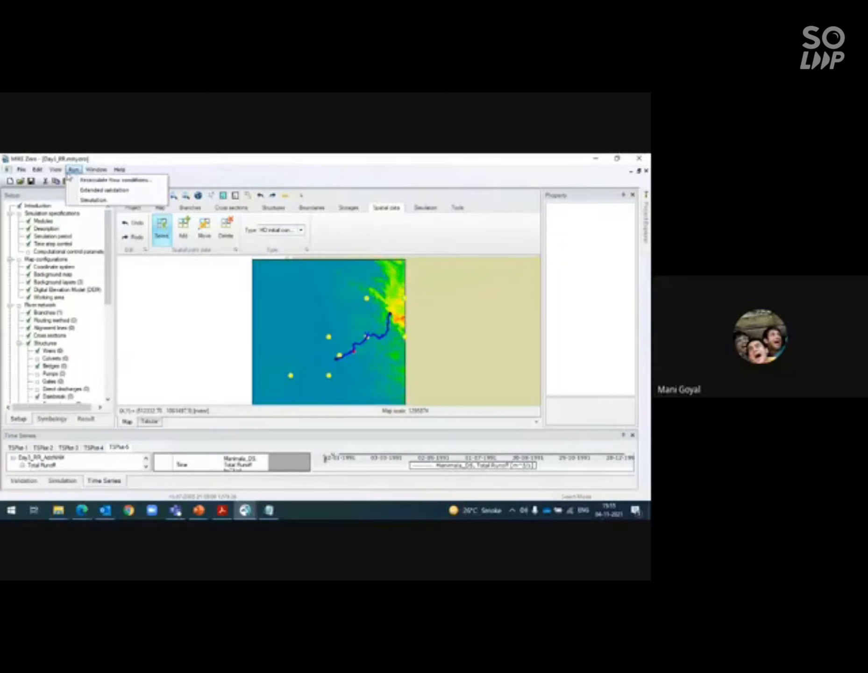
click(104, 191)
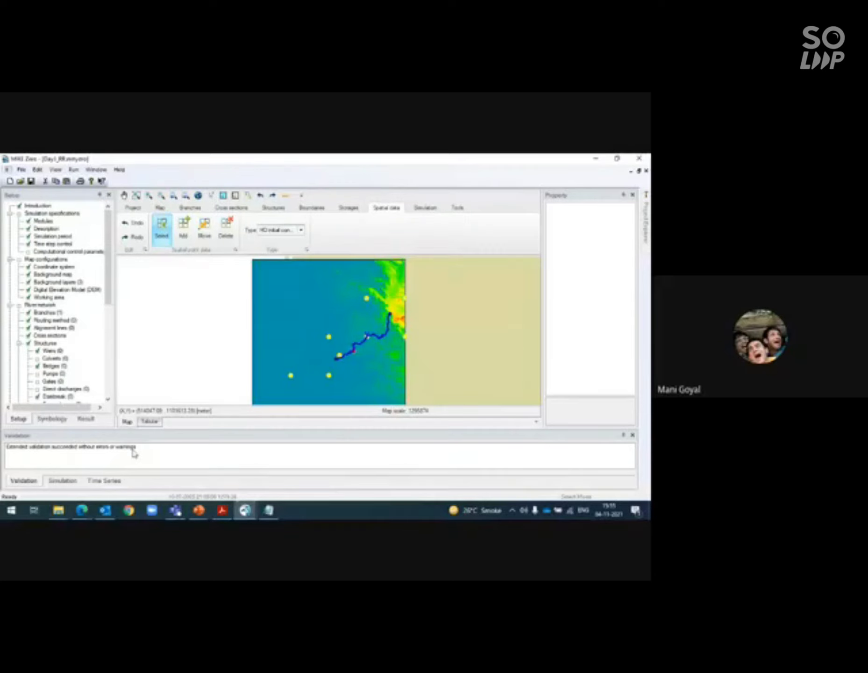
Switch from the model setup tree to the list of result files.
click(73, 169)
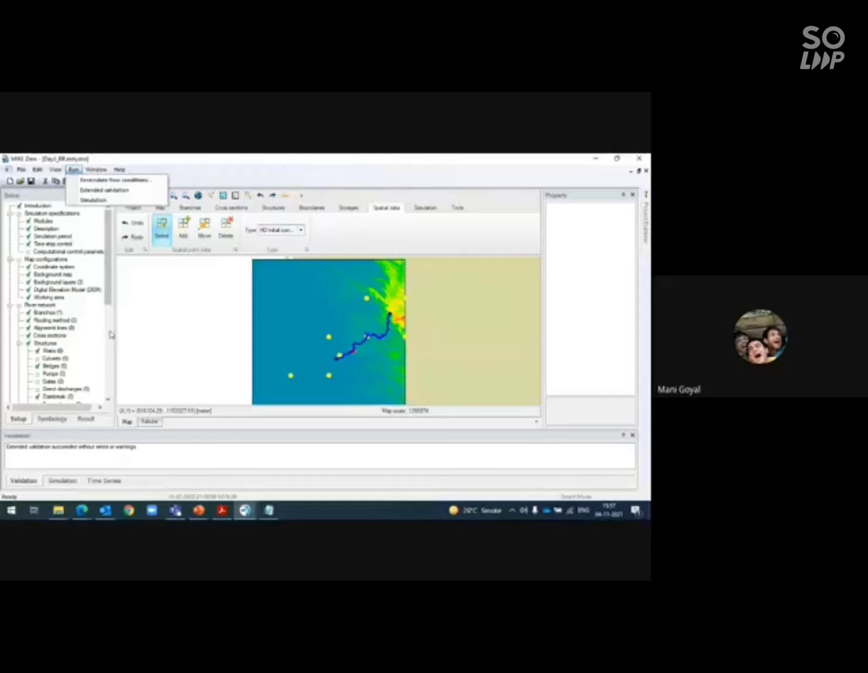
scroll(111, 334, down, 5)
click(81, 418)
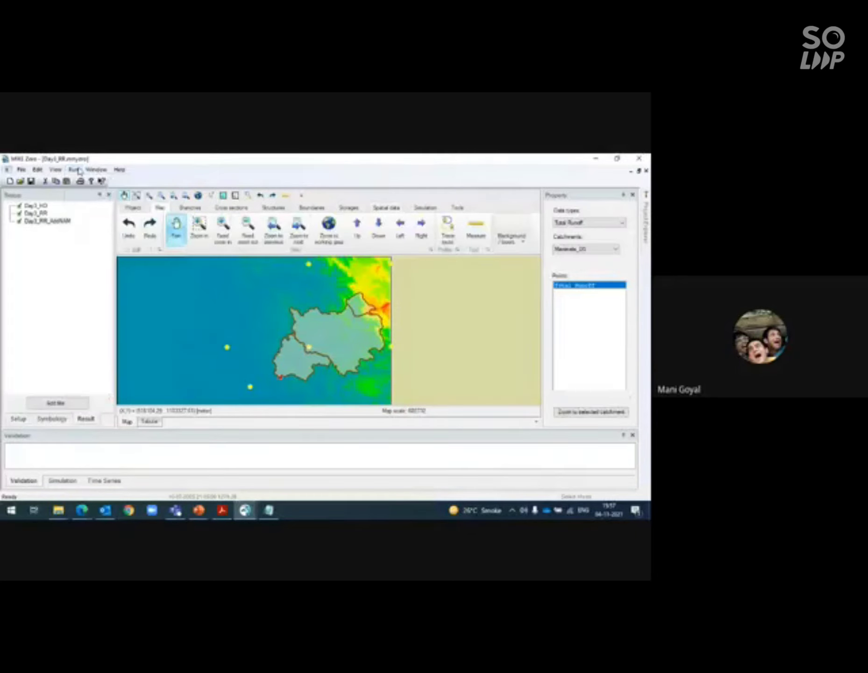
View the Day3_HD, Day3_RR and Day3_RR_AddNAM results on the map and return to the Day3_HD result.
click(36, 206)
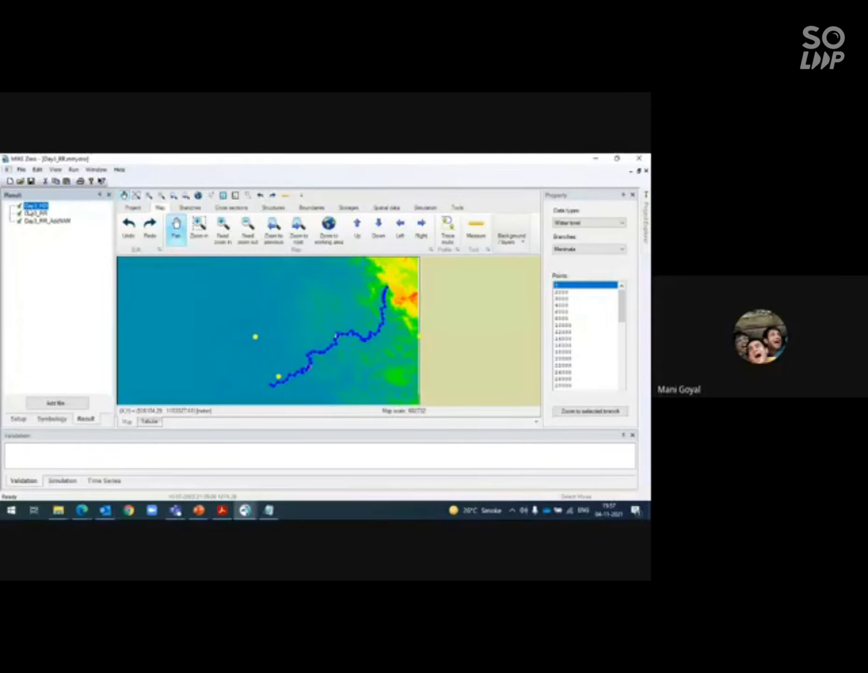
click(42, 214)
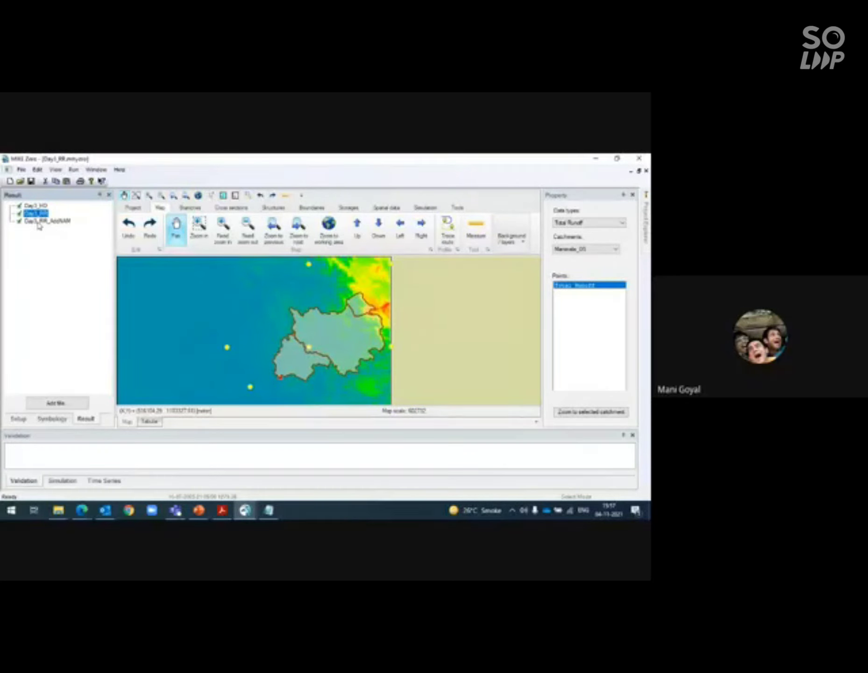
click(39, 224)
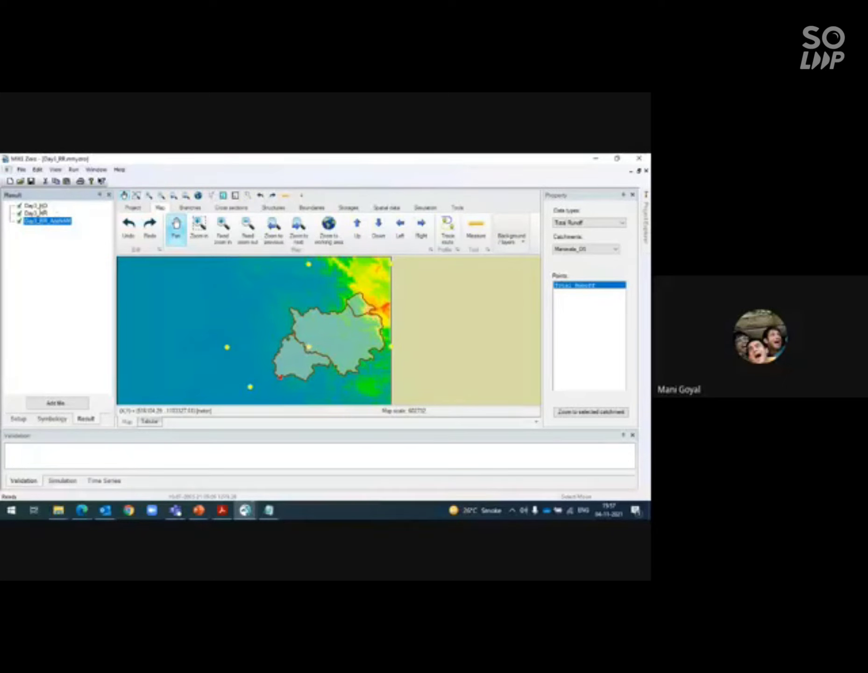
click(41, 207)
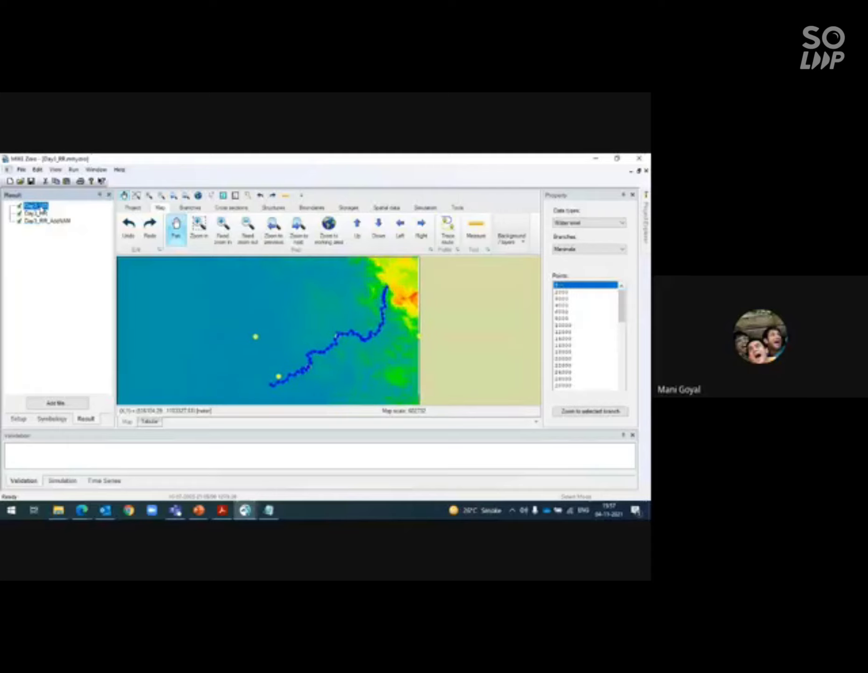
Show the HD result's discharge points, check the available branches, and return to the Water level data type.
click(588, 223)
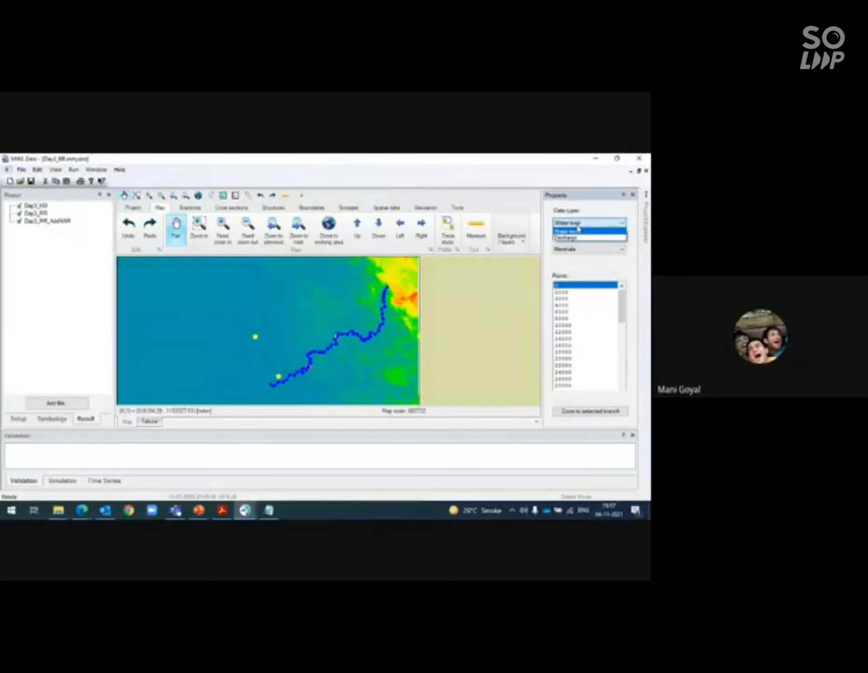
click(579, 238)
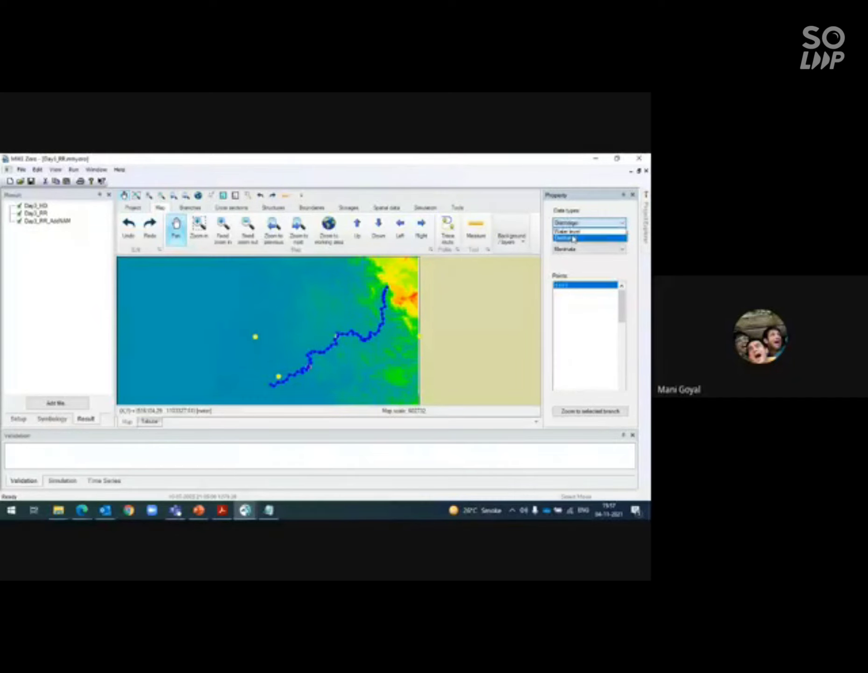
click(582, 248)
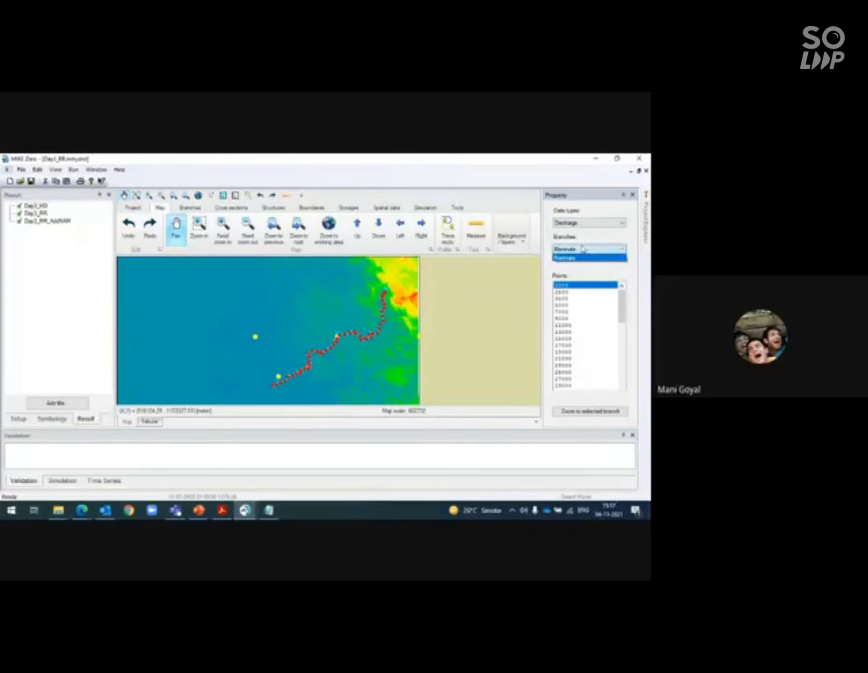
click(582, 248)
click(585, 219)
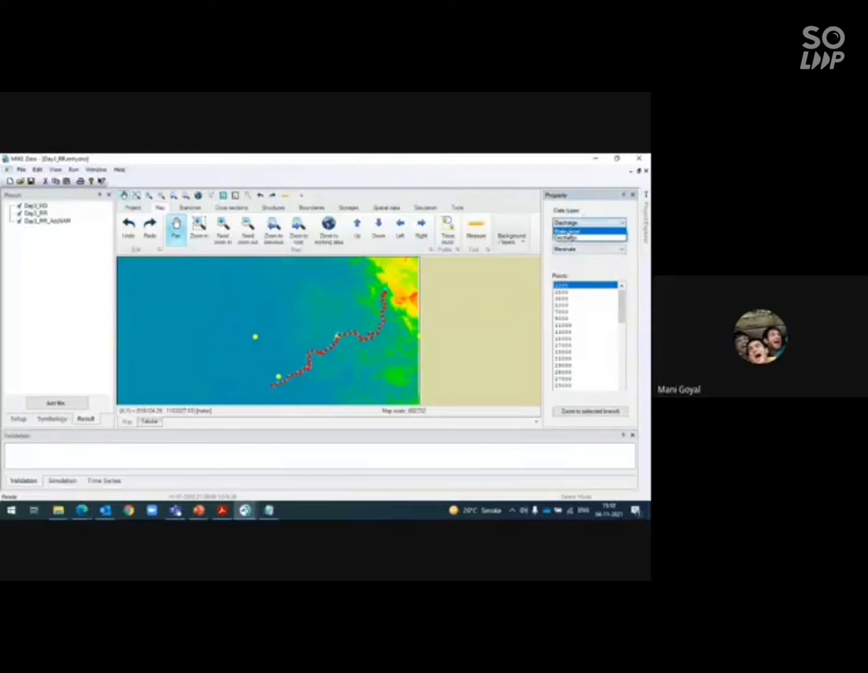
click(567, 231)
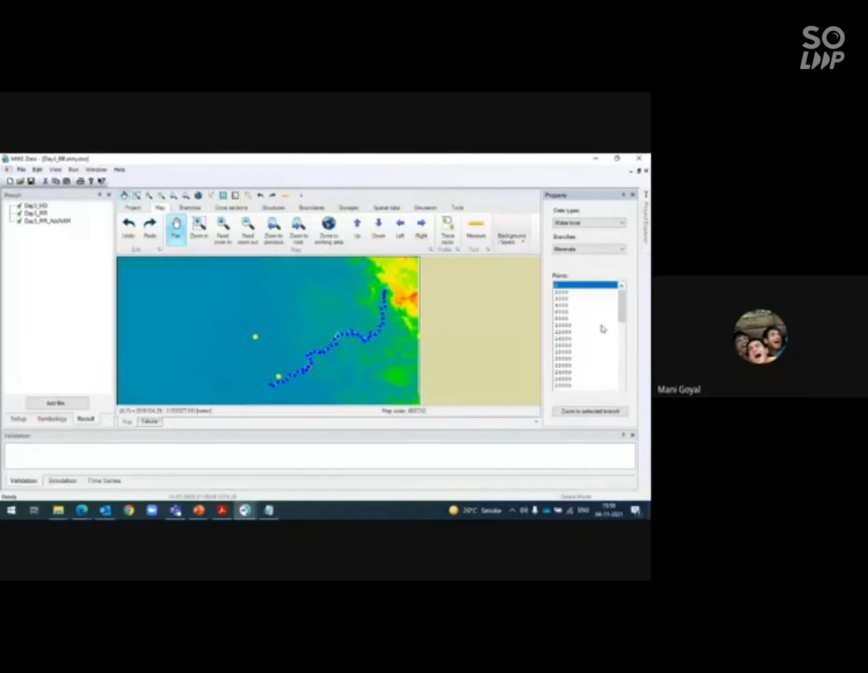
Compare the Discharge points with the Water level points again and select water level point 6000.
click(580, 223)
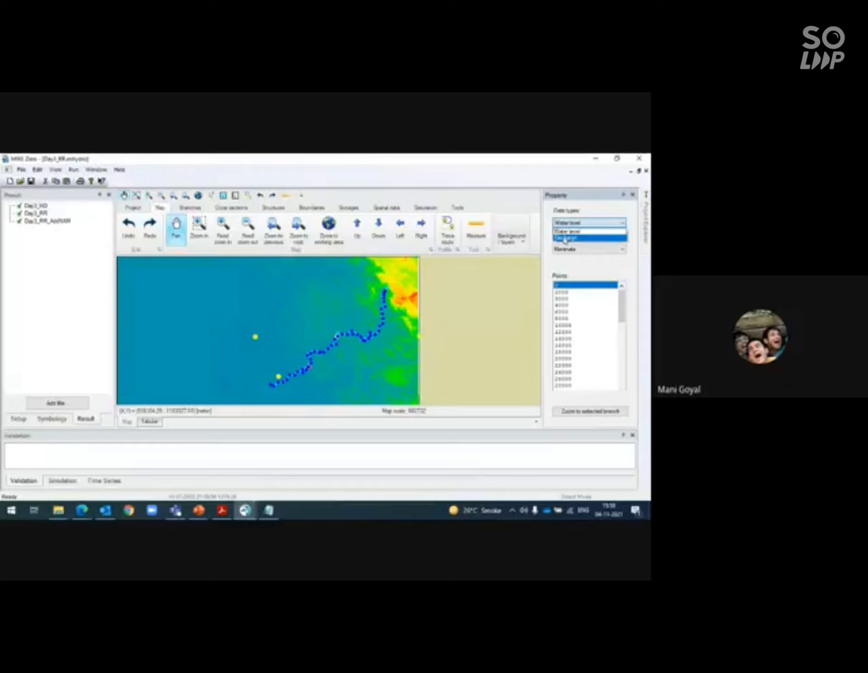
click(566, 238)
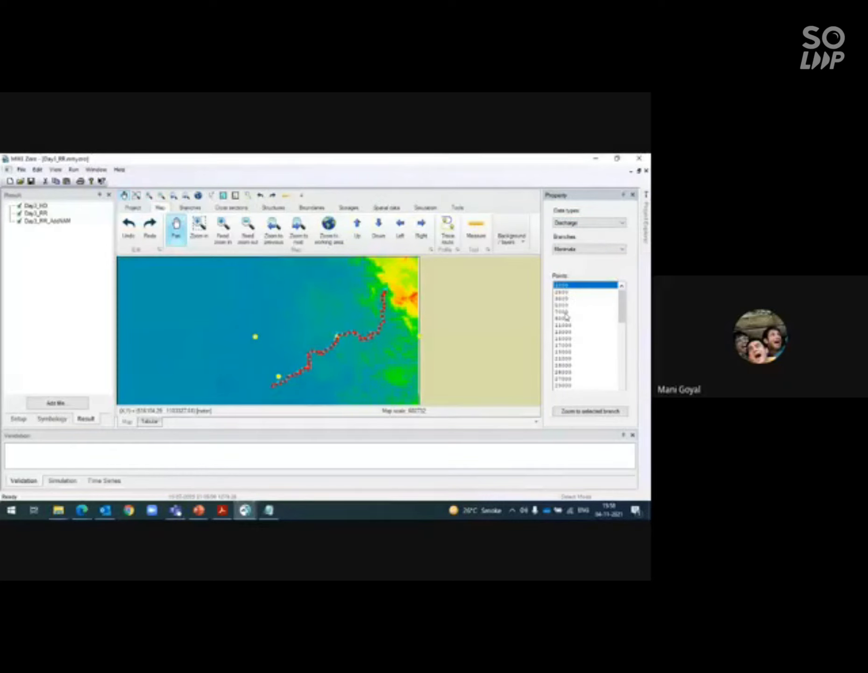
click(579, 223)
click(567, 231)
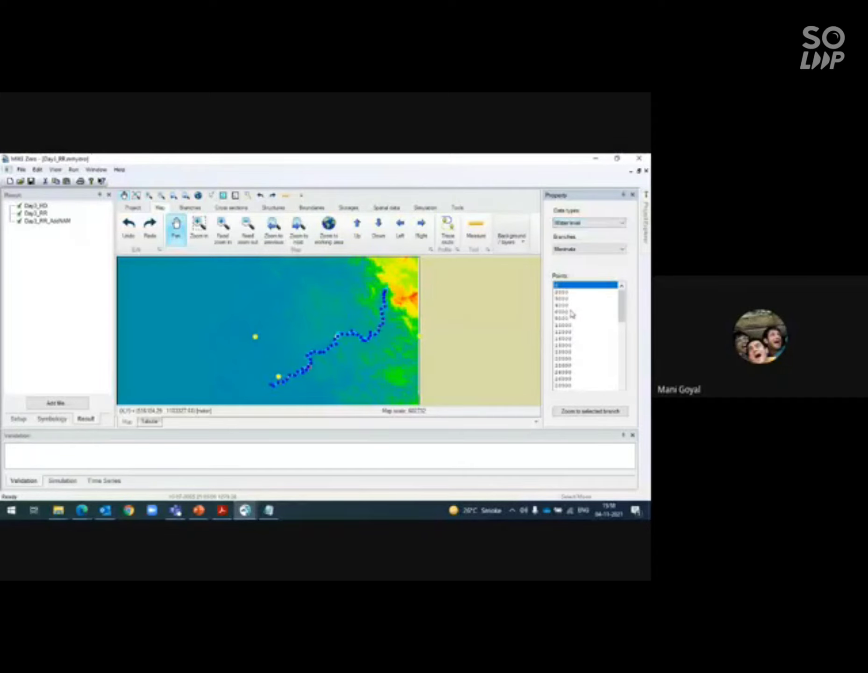
click(562, 312)
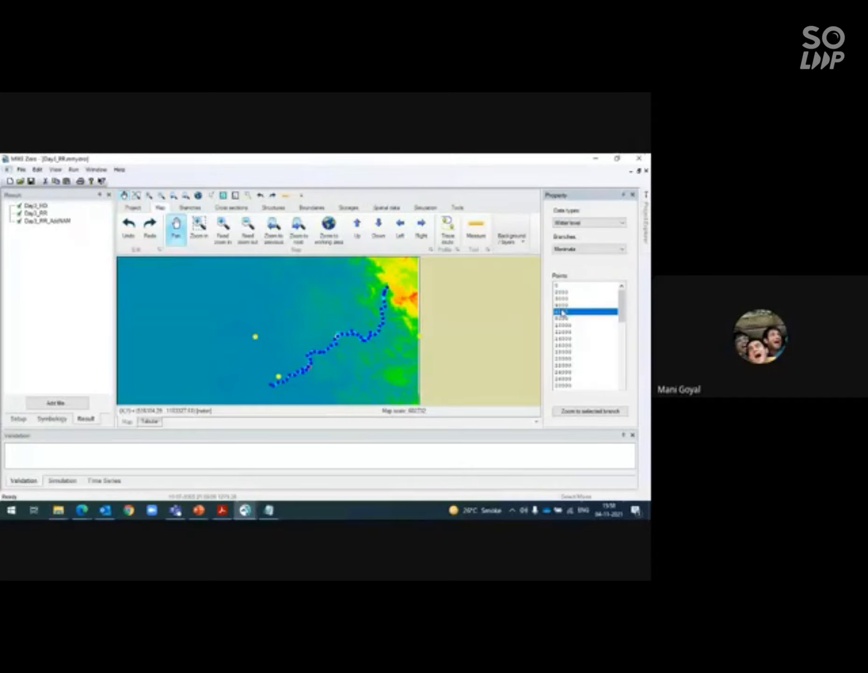
Add the water level at chainage 6000 of the Manimala branch to a new time series plot.
right_click(563, 312)
click(584, 318)
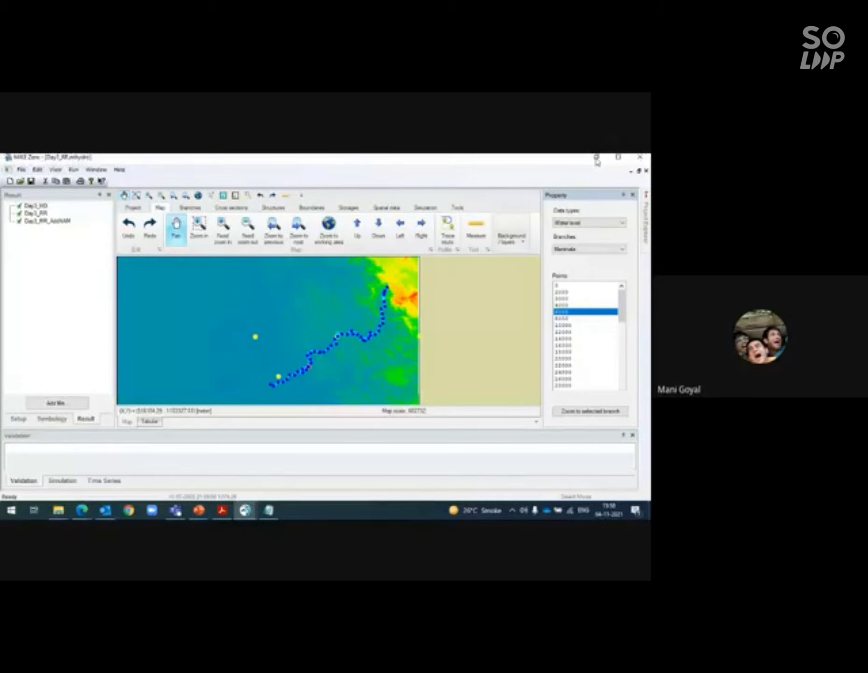
click(597, 159)
click(597, 161)
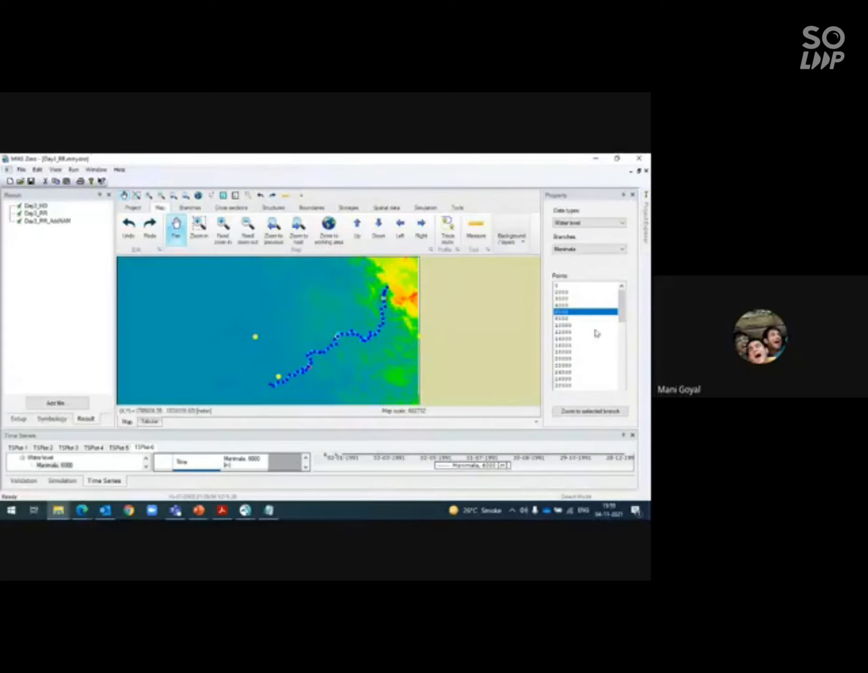
click(562, 325)
click(564, 339)
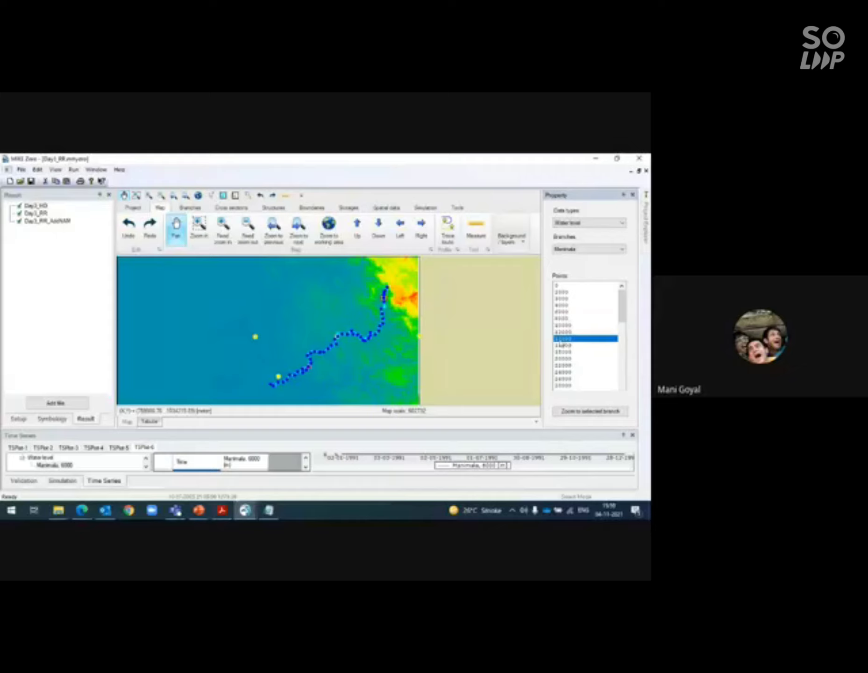
right_click(560, 340)
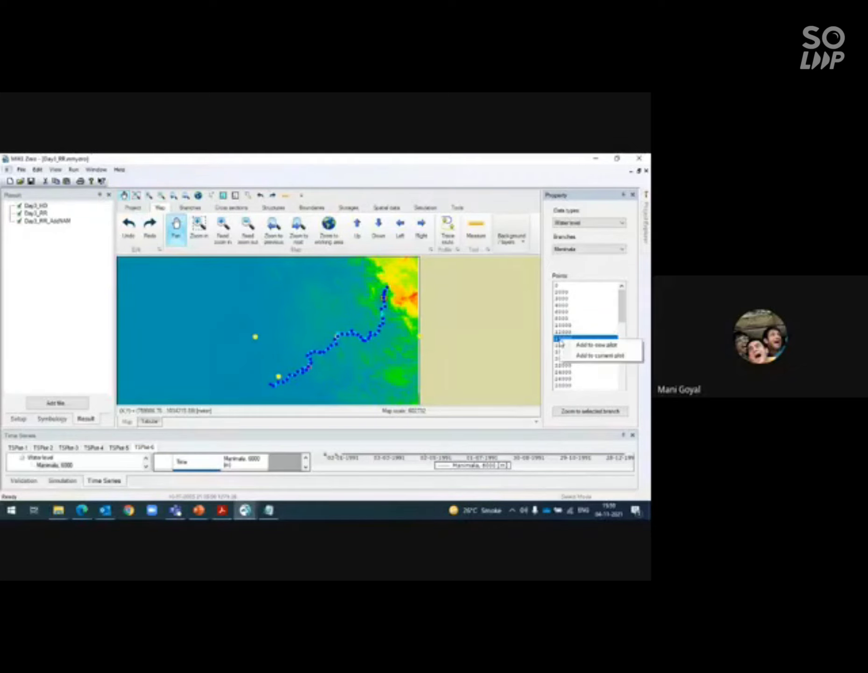
click(575, 279)
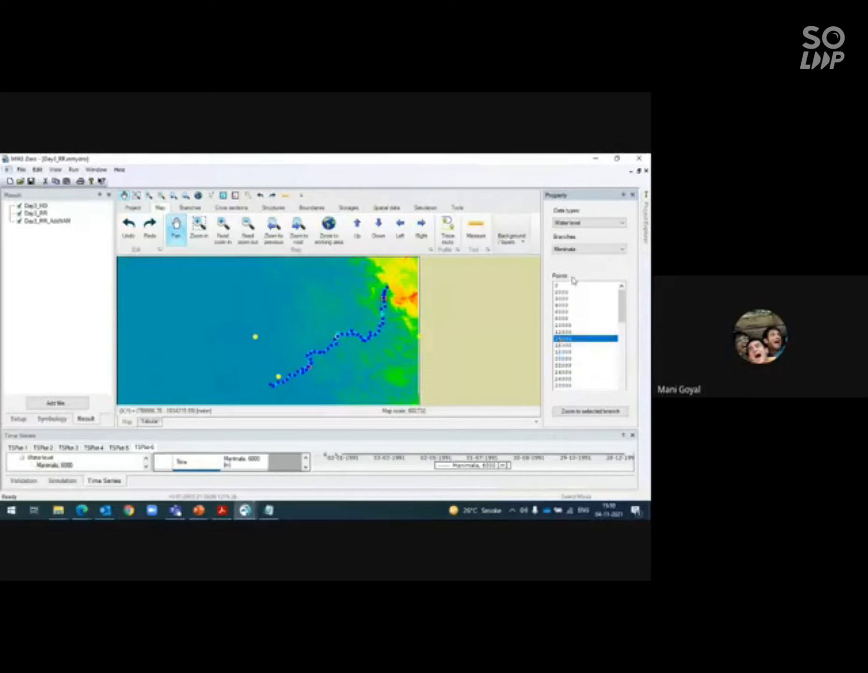
Find and launch MIKE View.
click(11, 510)
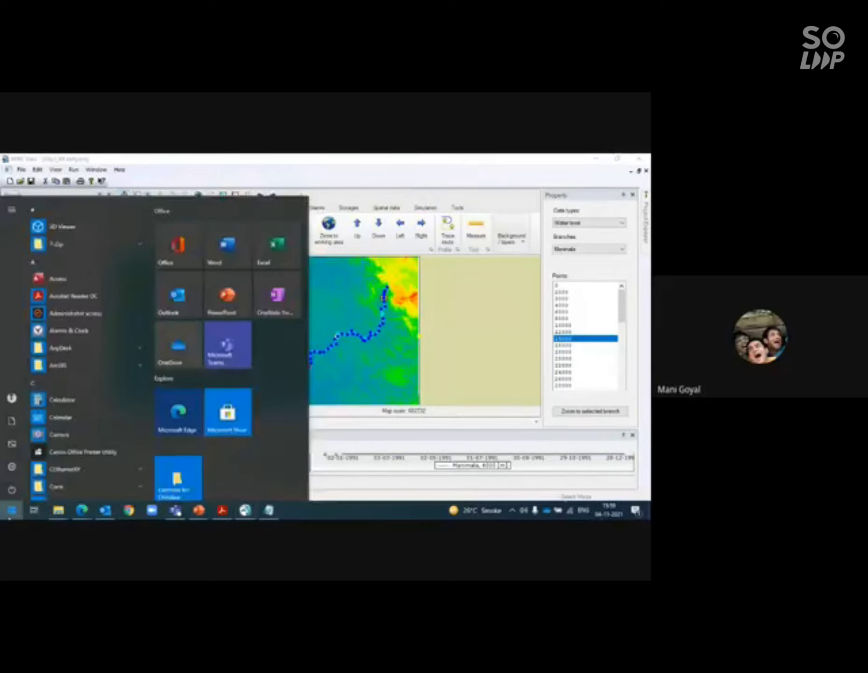
text(mike)
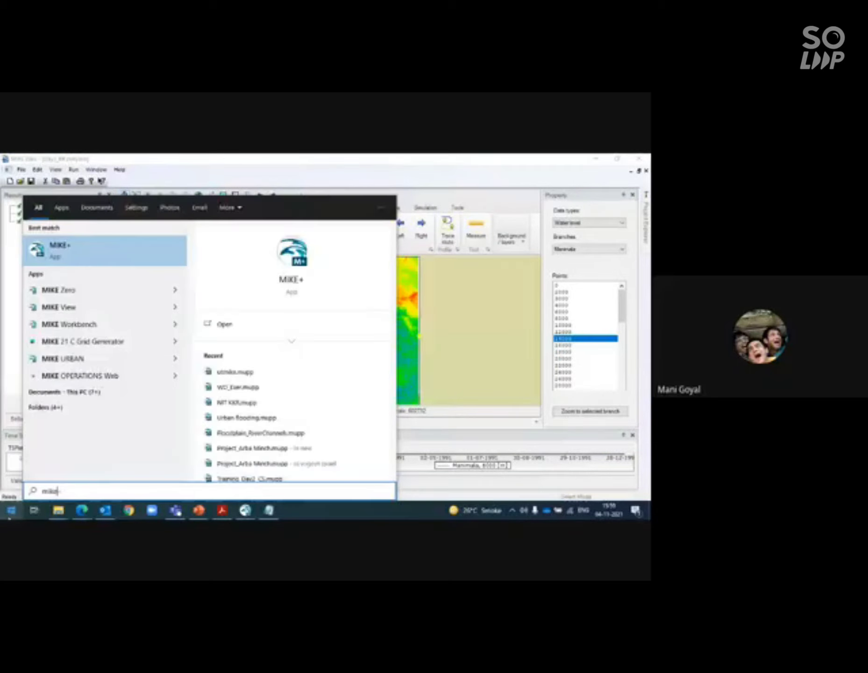
key(Down)
key(Down)
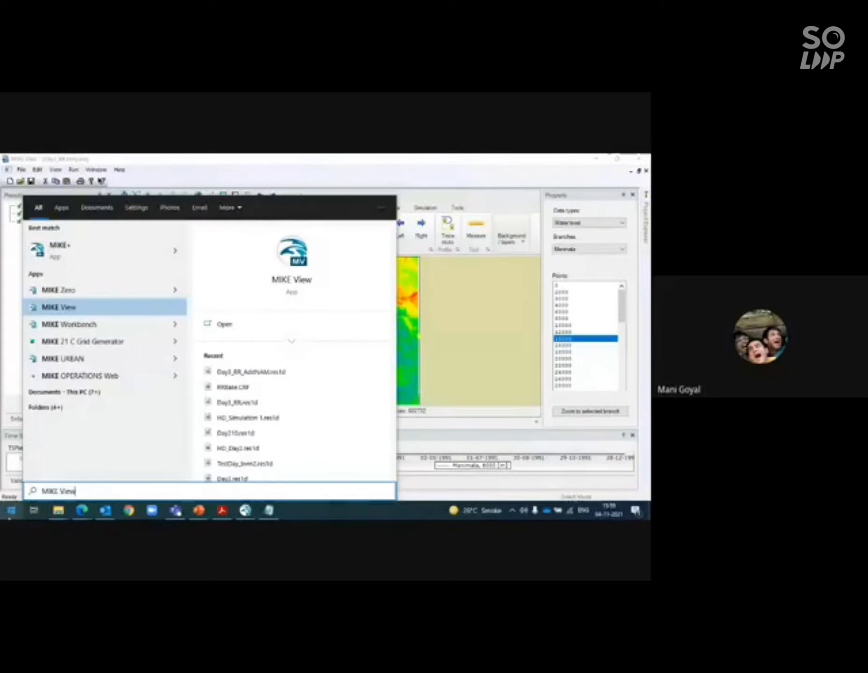
key(Escape)
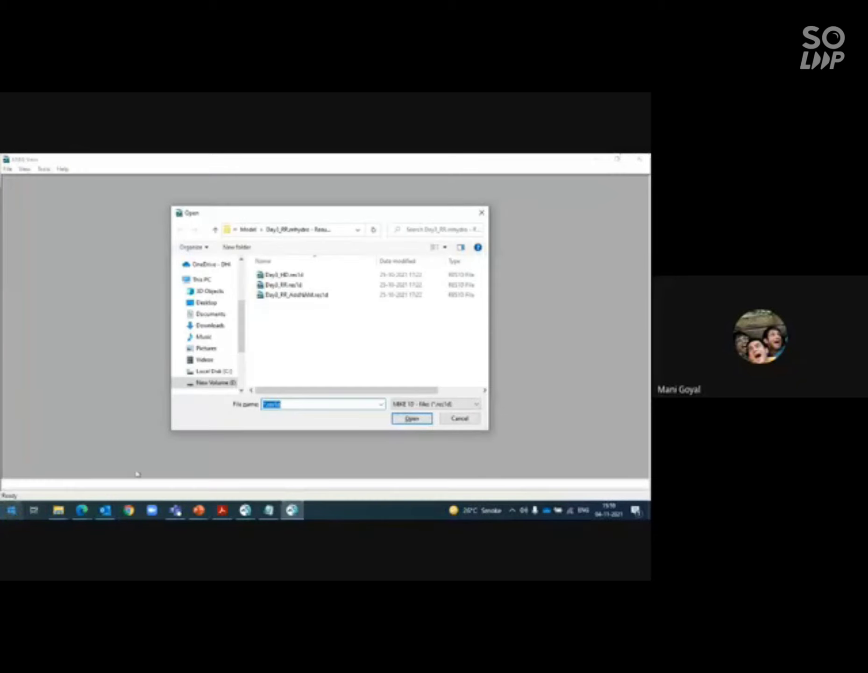
Open Day3_HD.res1d with its water level and discharge data and maximize the horizontal plan.
click(304, 274)
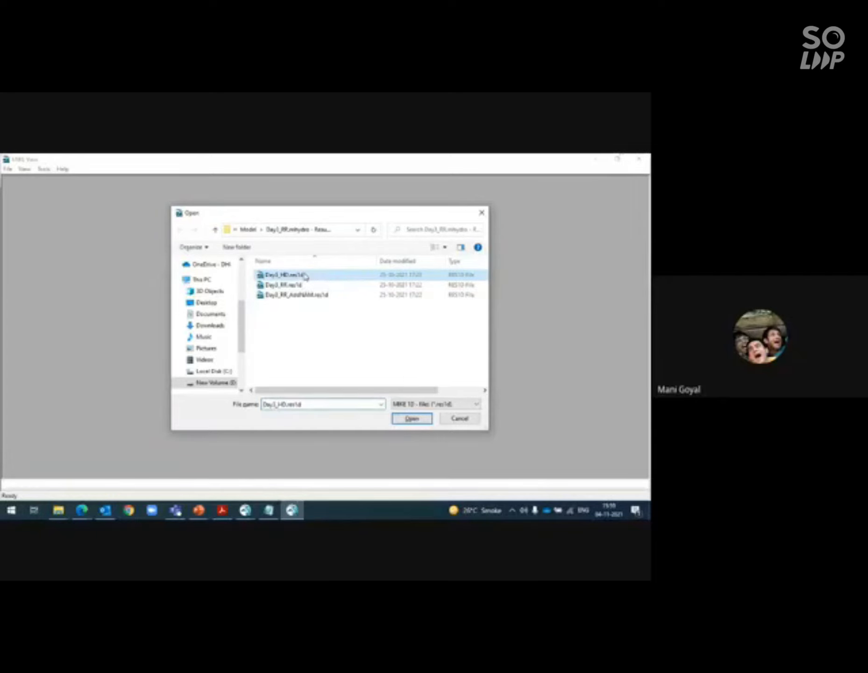
click(416, 417)
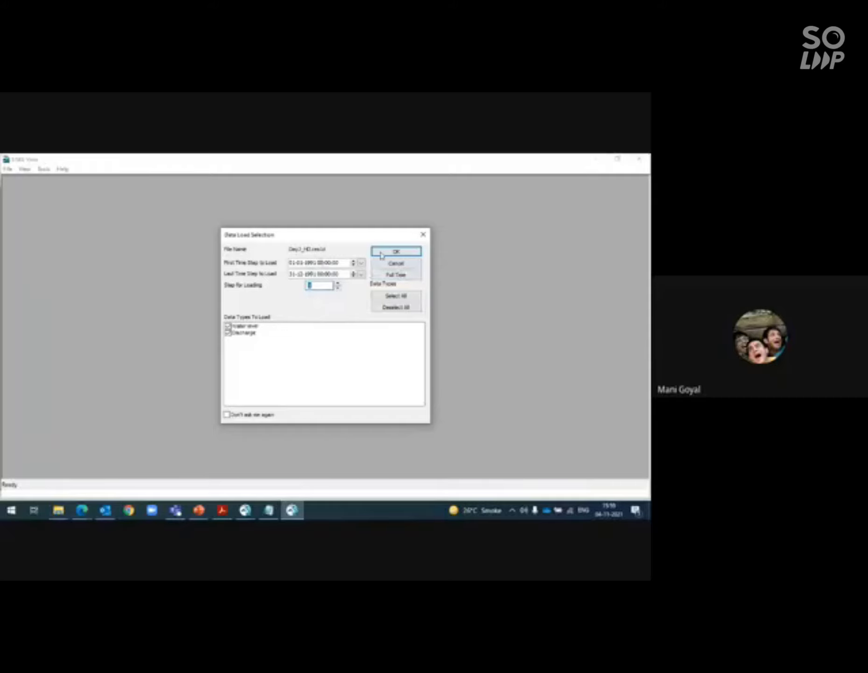
click(385, 253)
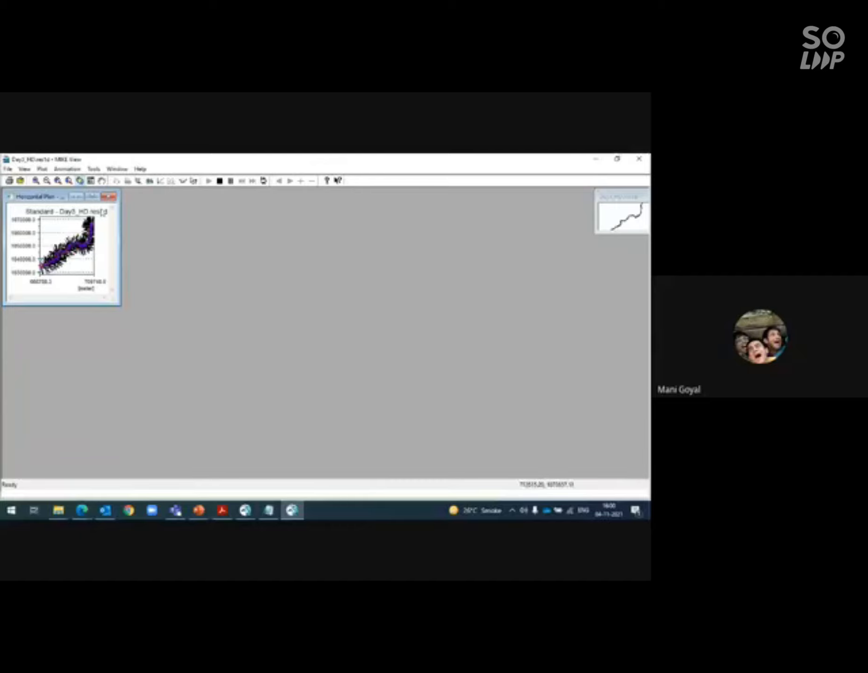
click(93, 196)
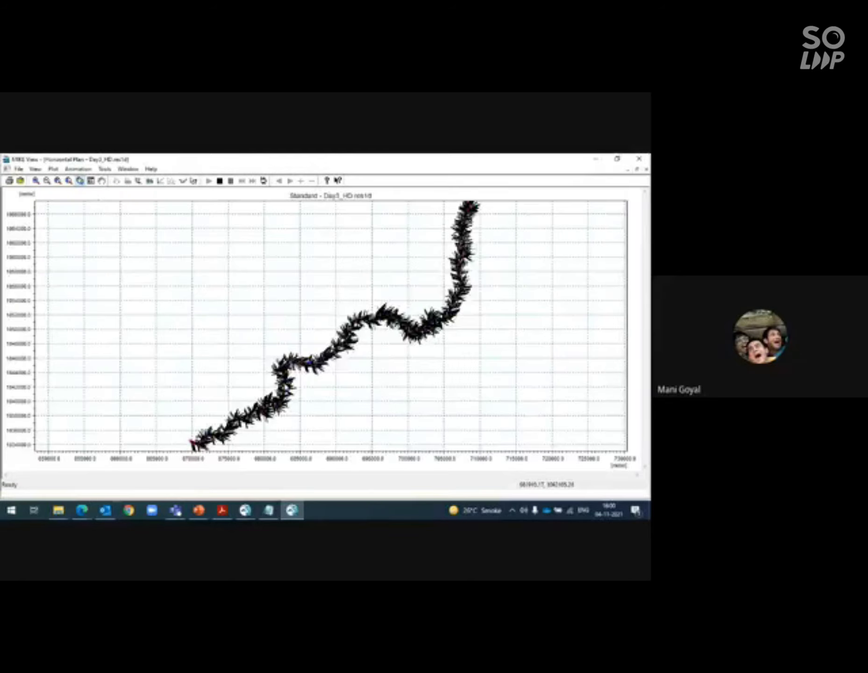
Draw the water level time series graph for Manimala 6000 from the time series list, then close the list.
click(53, 169)
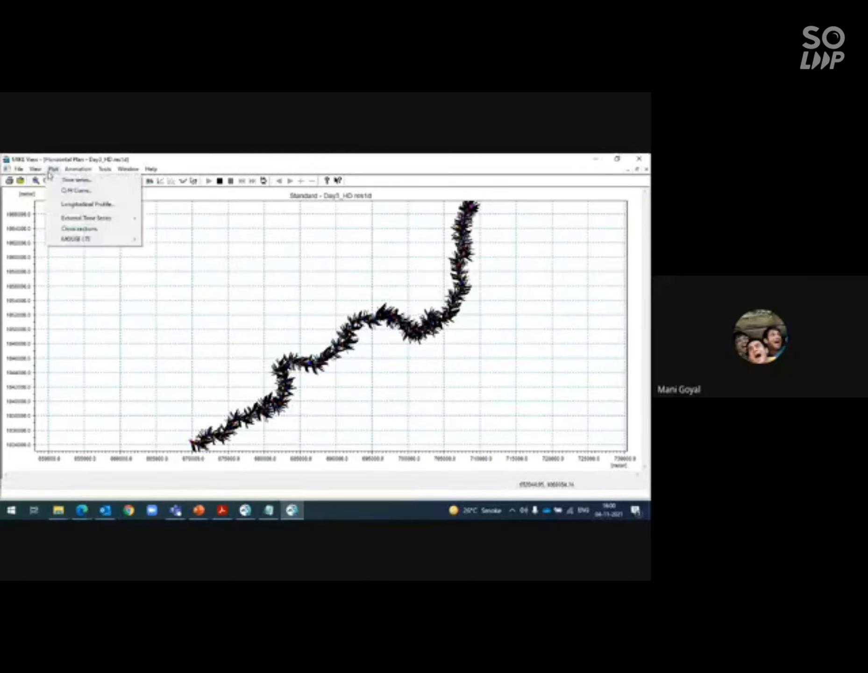
click(65, 181)
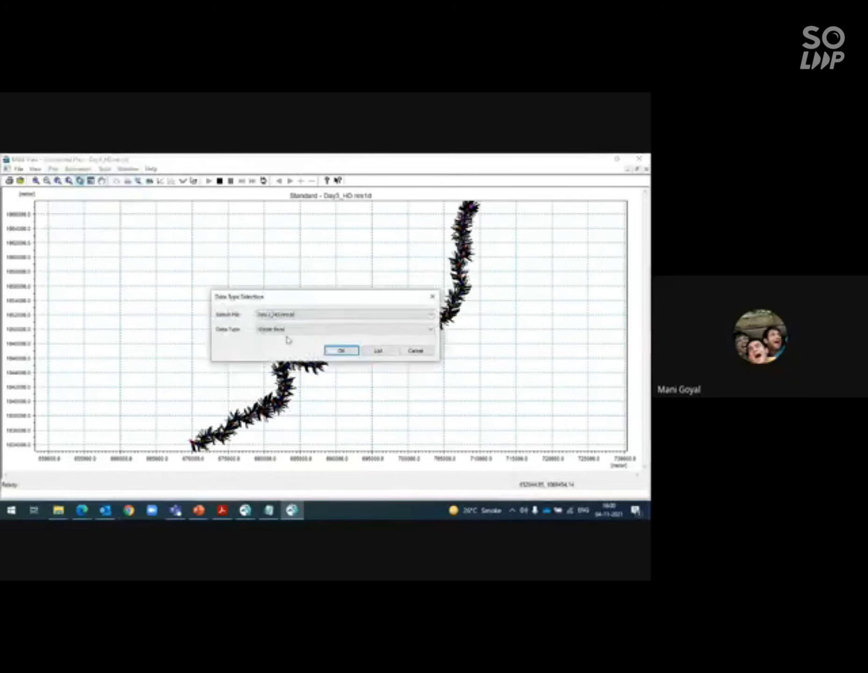
click(379, 351)
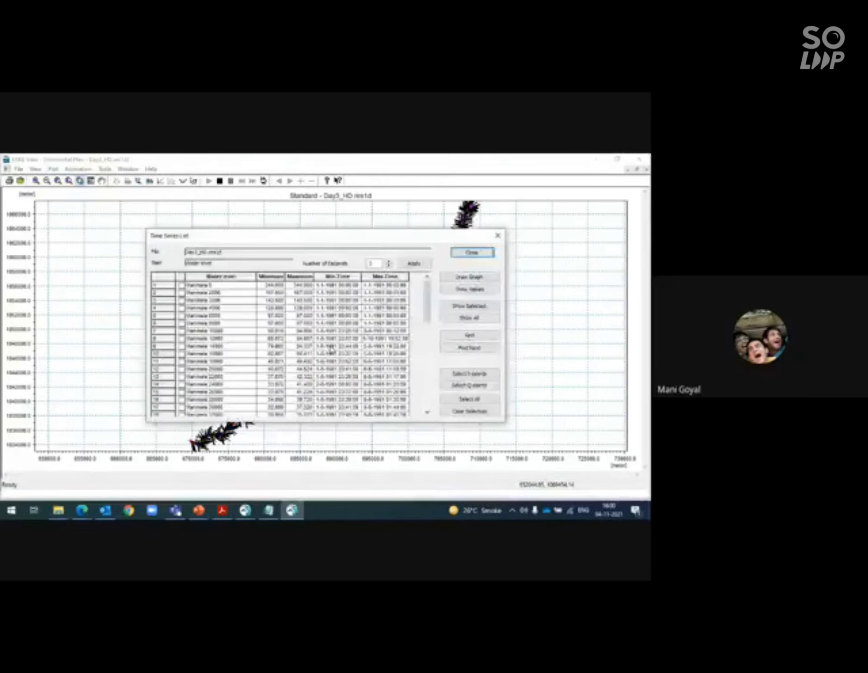
click(197, 316)
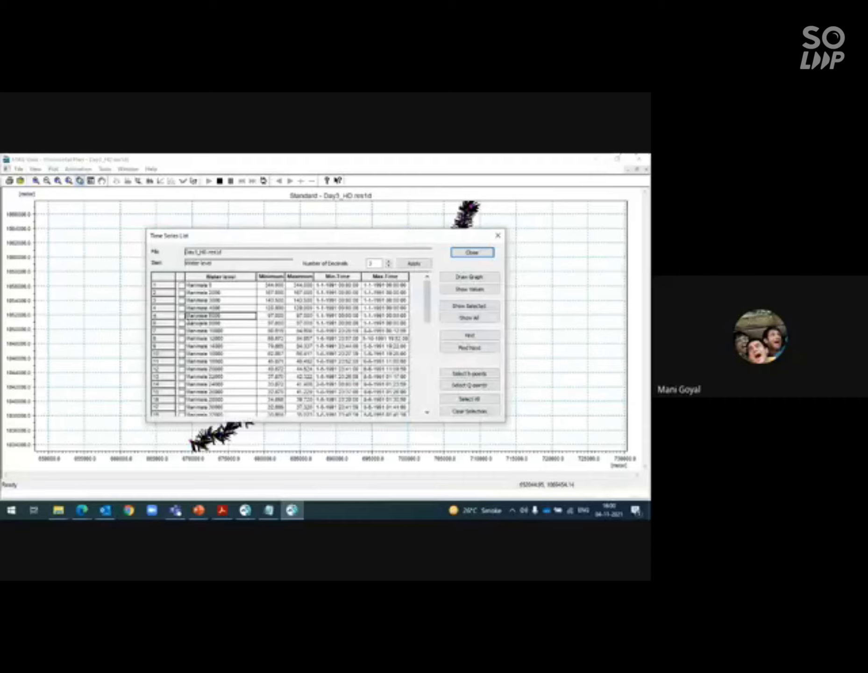
click(181, 316)
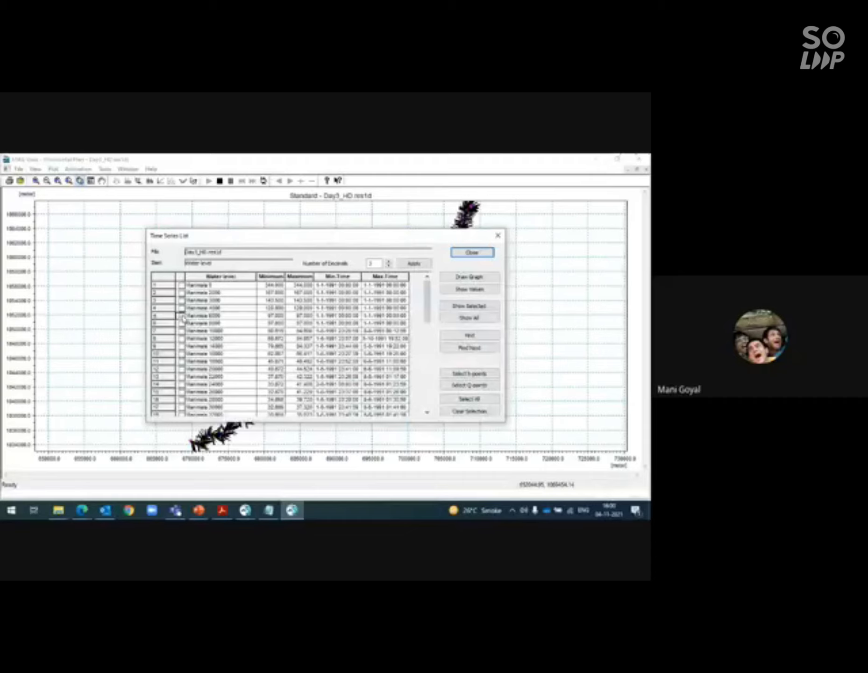
click(460, 279)
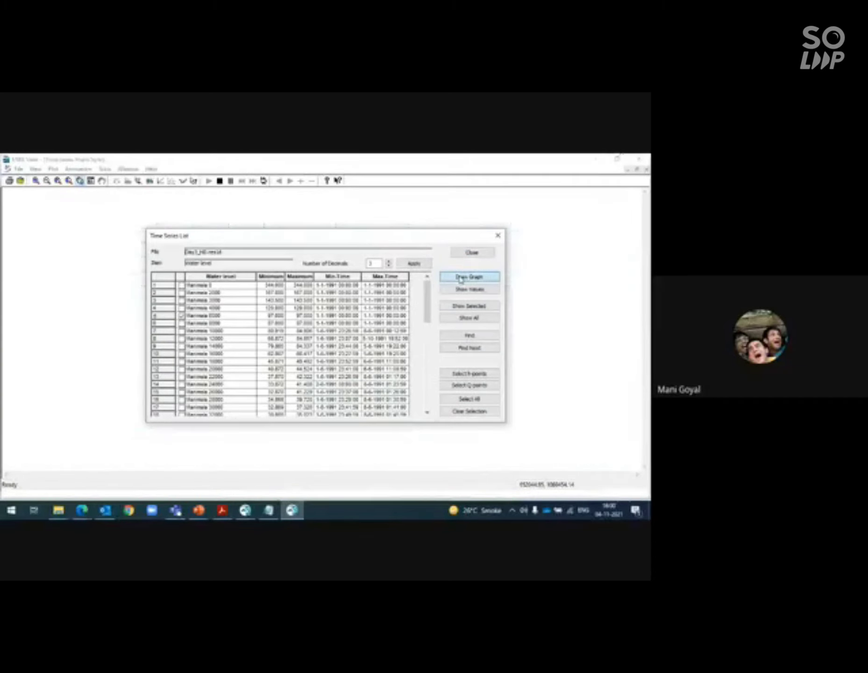
click(496, 255)
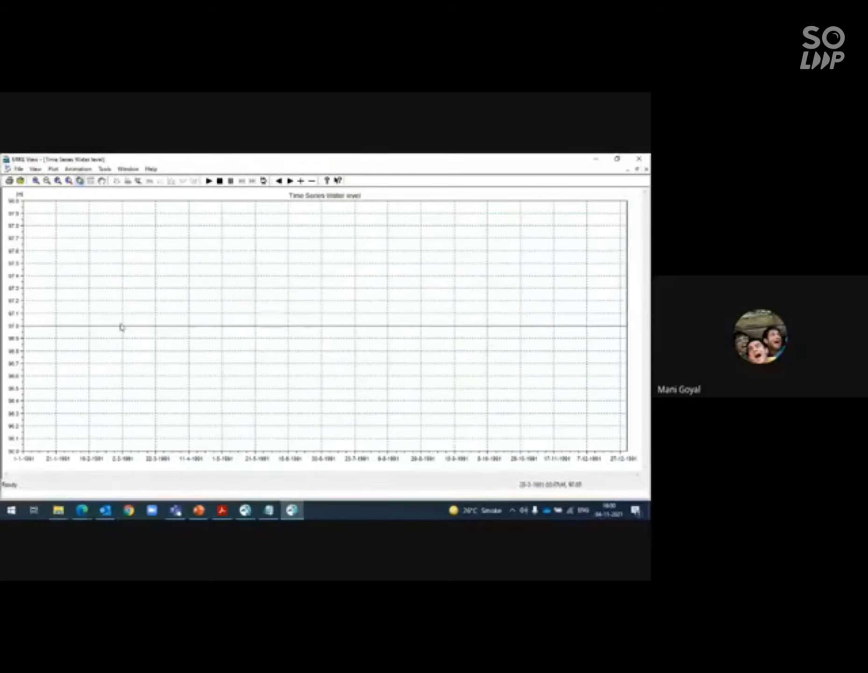
Redraw the Manimala 6000 water level graph by selecting that point again in the time series list.
click(57, 170)
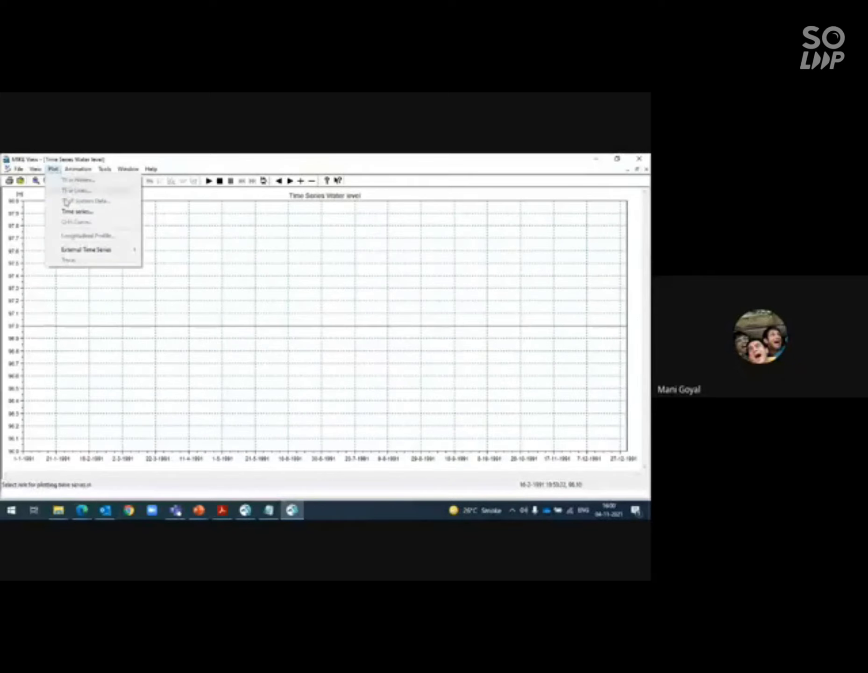
click(75, 211)
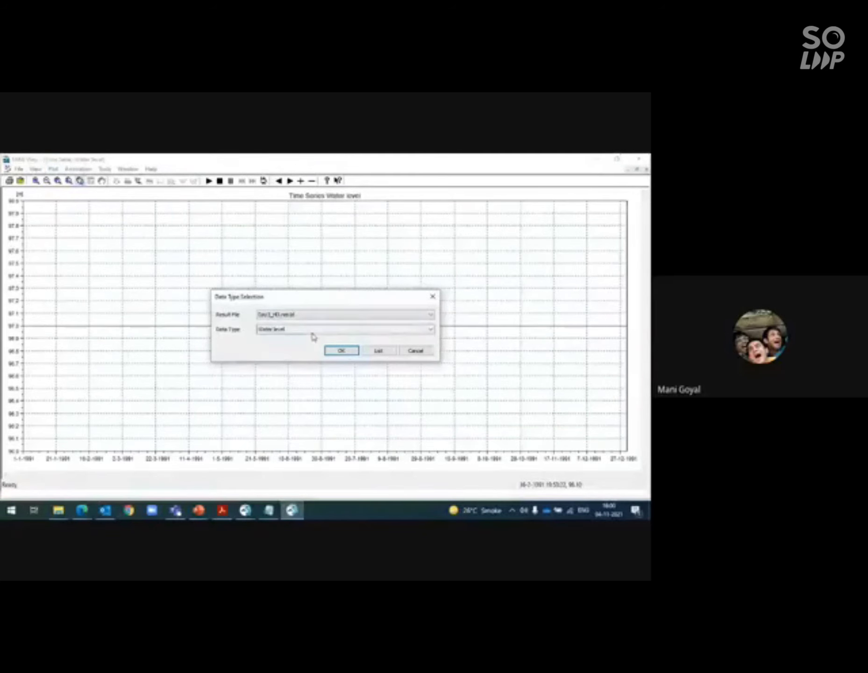
click(376, 351)
click(200, 316)
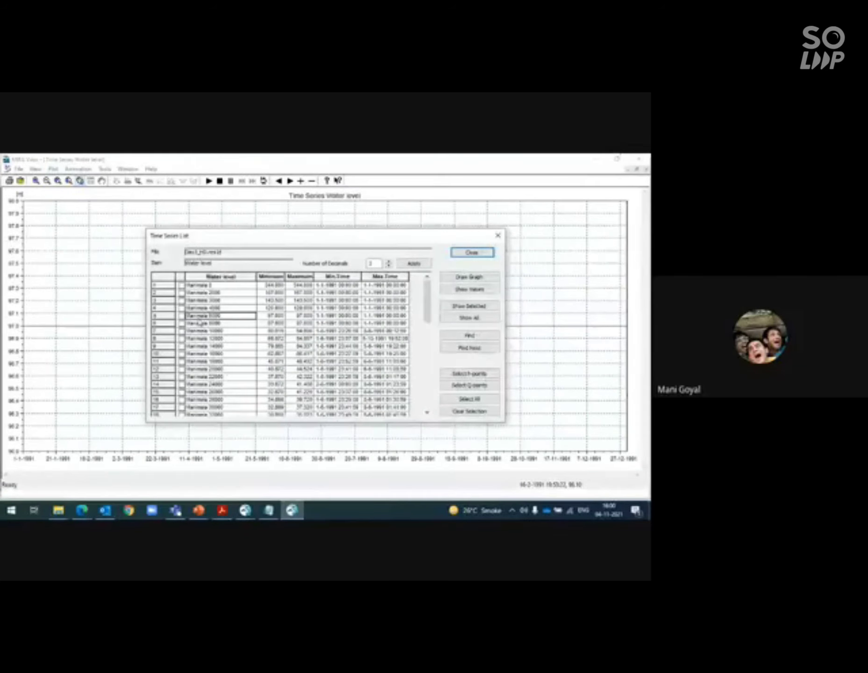
click(181, 315)
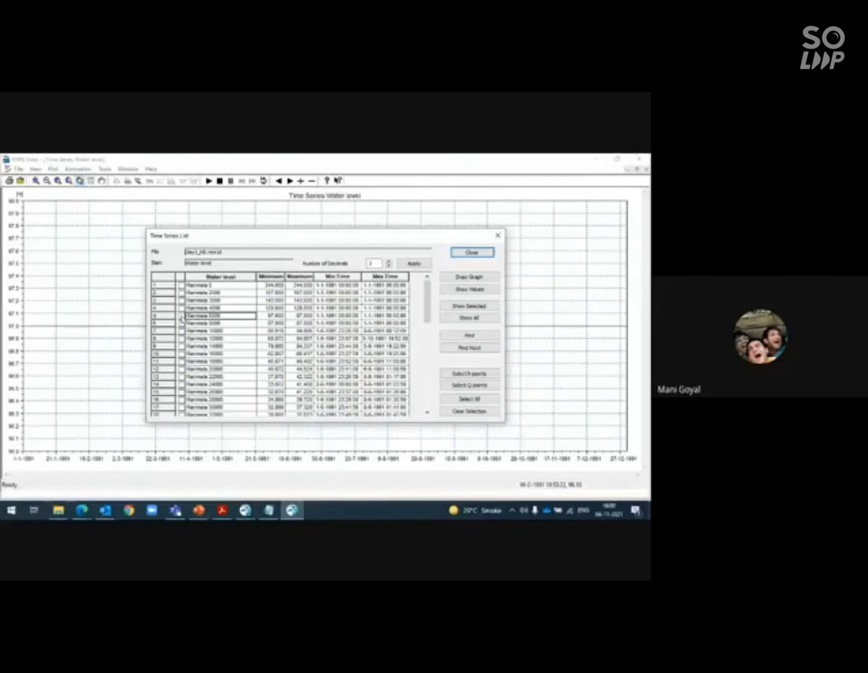
click(478, 279)
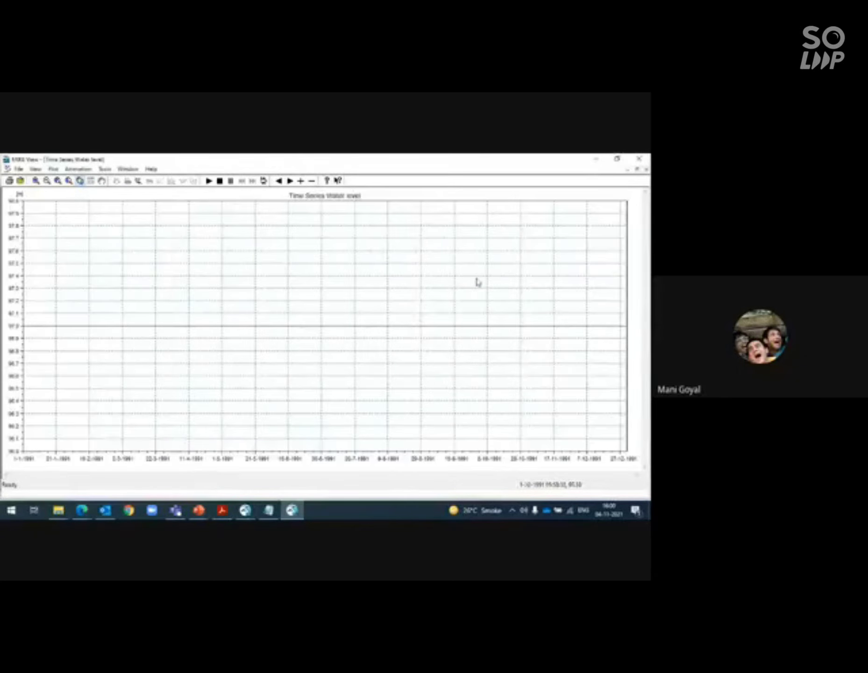
Draw the water level time series graph for the Manimala 20000 point.
click(51, 170)
click(86, 210)
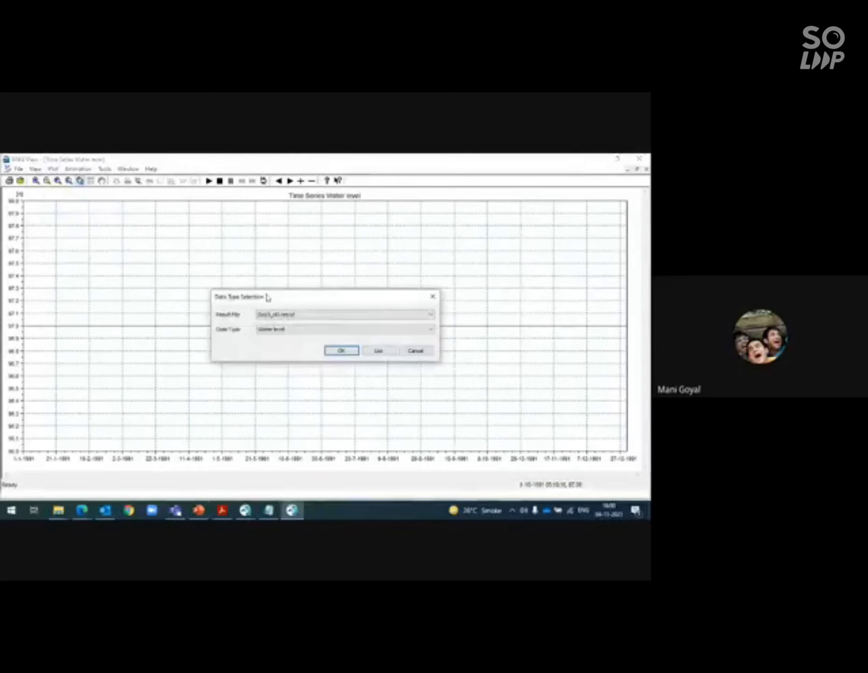
click(391, 353)
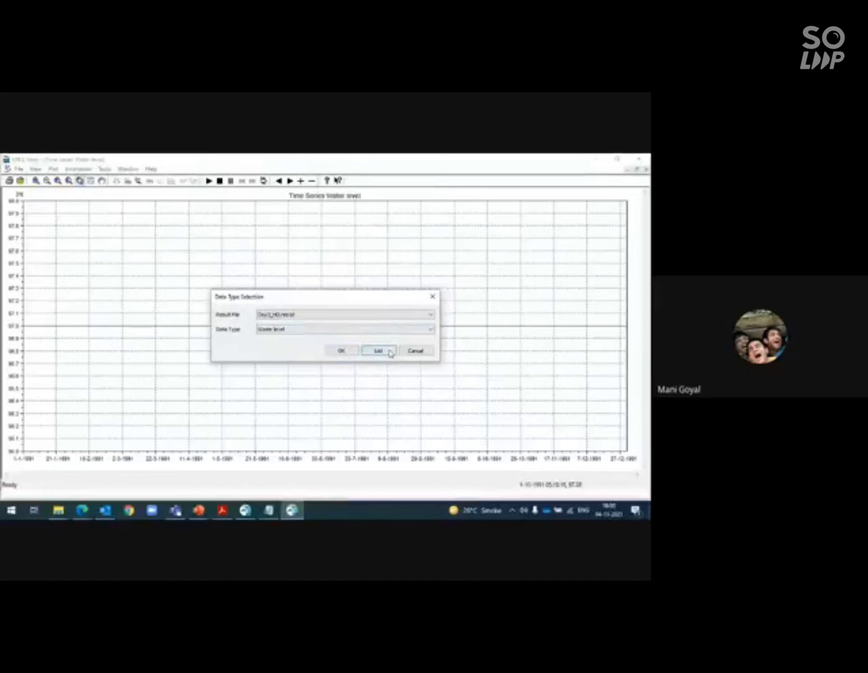
click(222, 369)
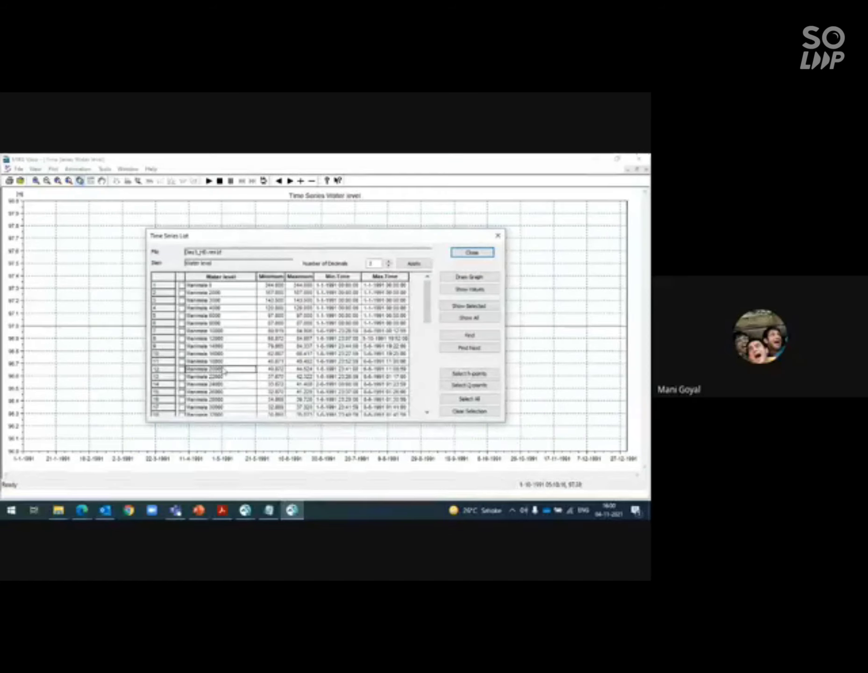
click(182, 370)
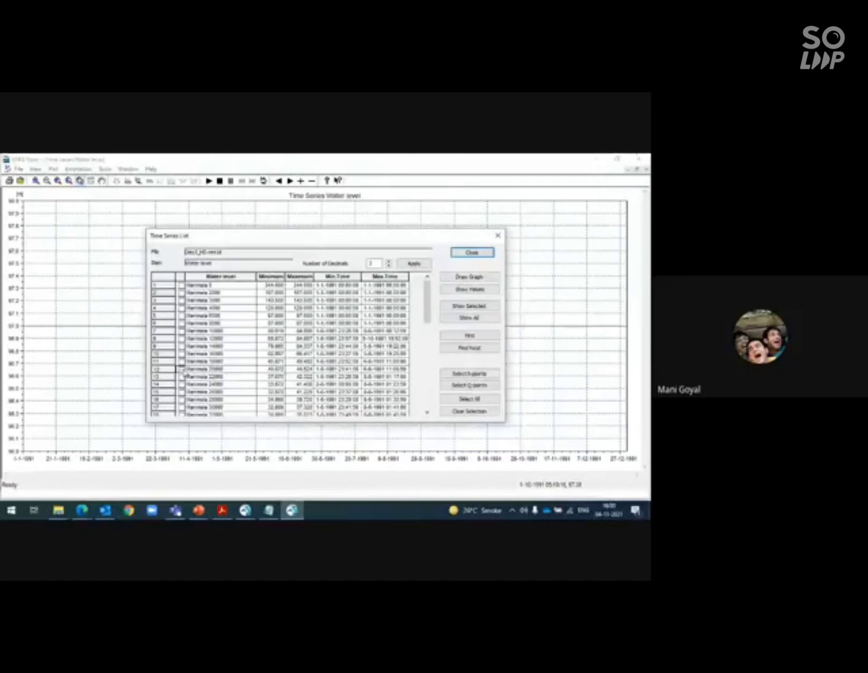
click(469, 277)
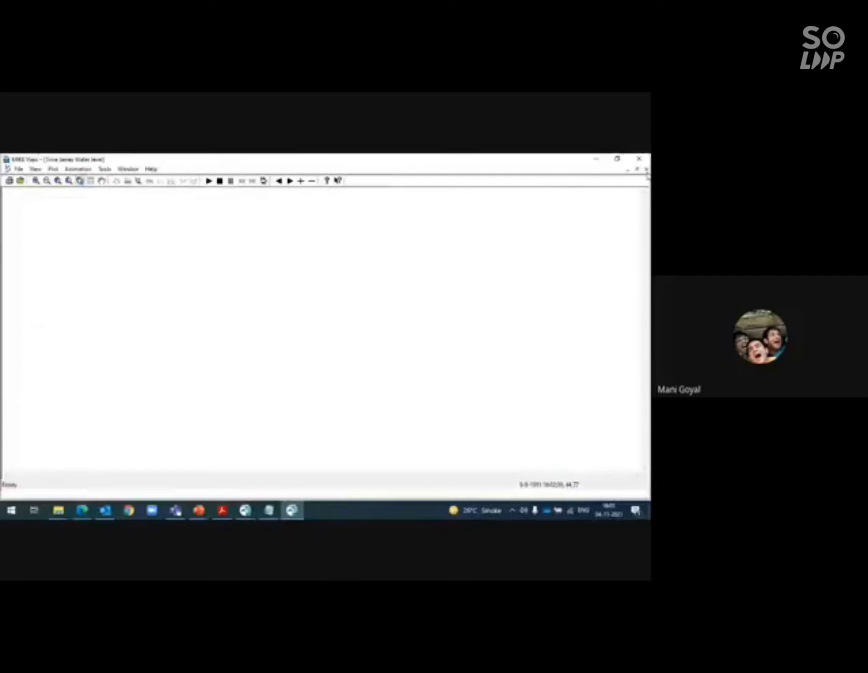
Try to open the Day3_HD.res1d result file again.
click(18, 169)
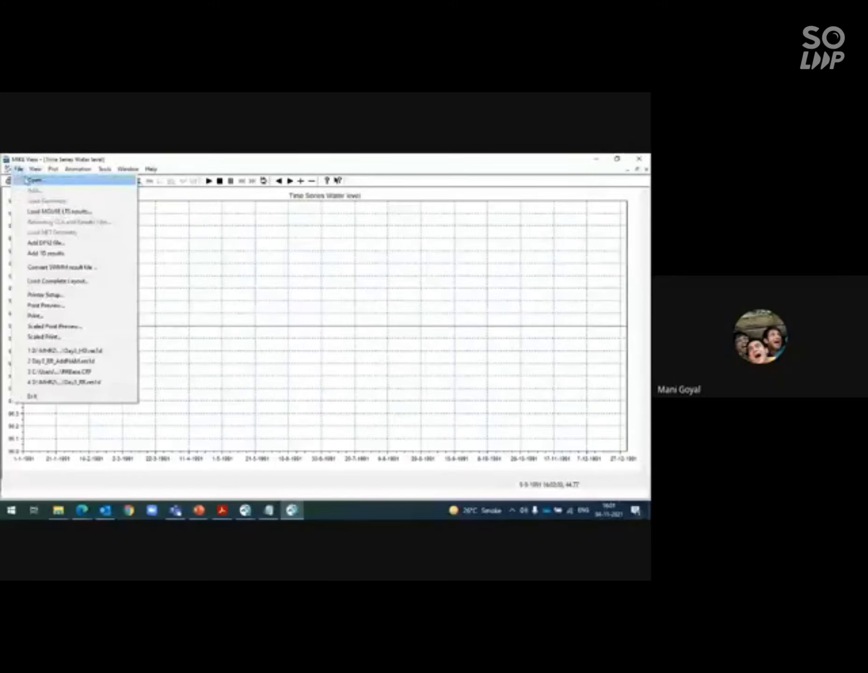
click(33, 180)
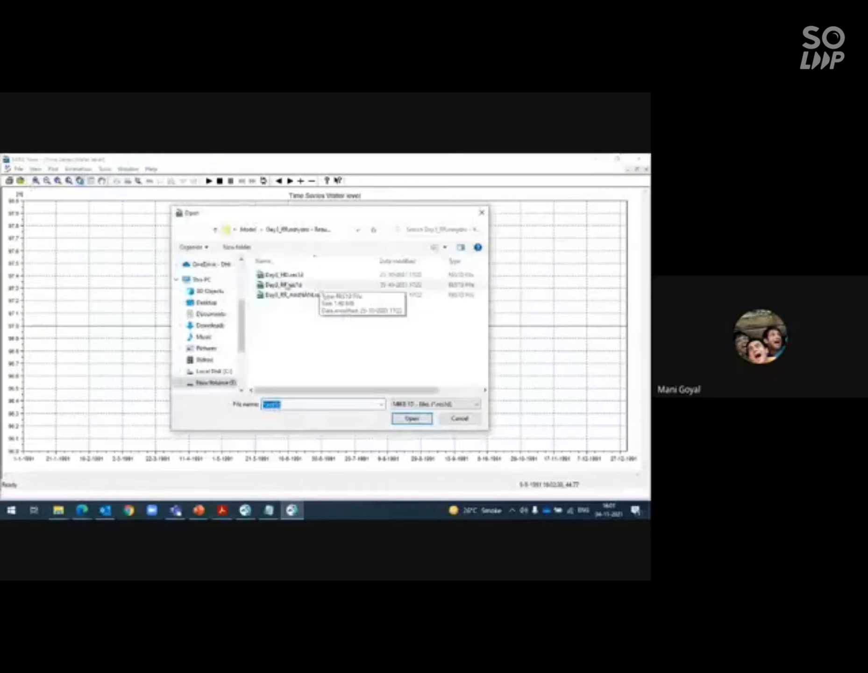
click(299, 276)
click(418, 420)
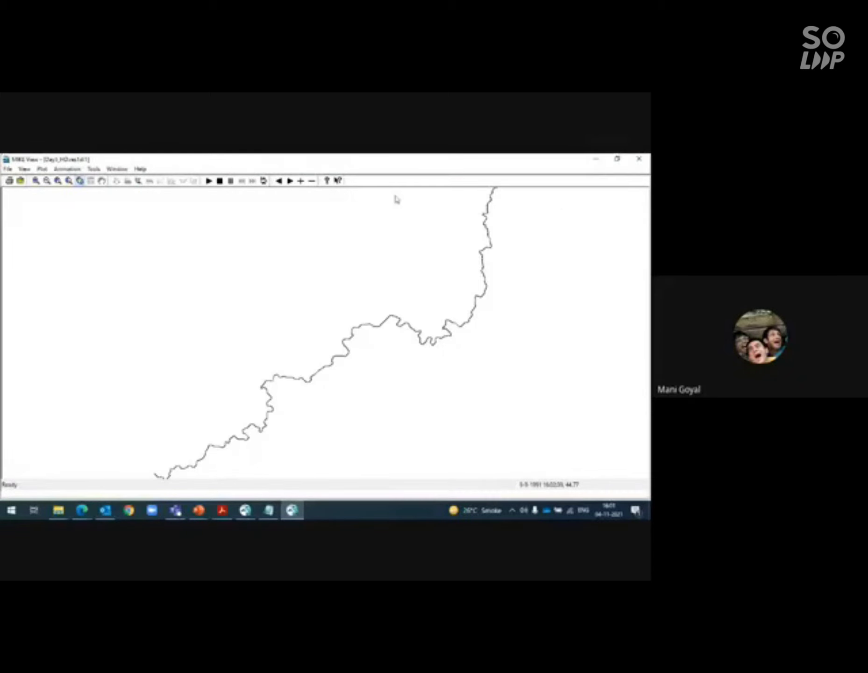
Restart MIKE View and load the Day3_HD.res1d result file with its water level and discharge data for the full period.
click(639, 159)
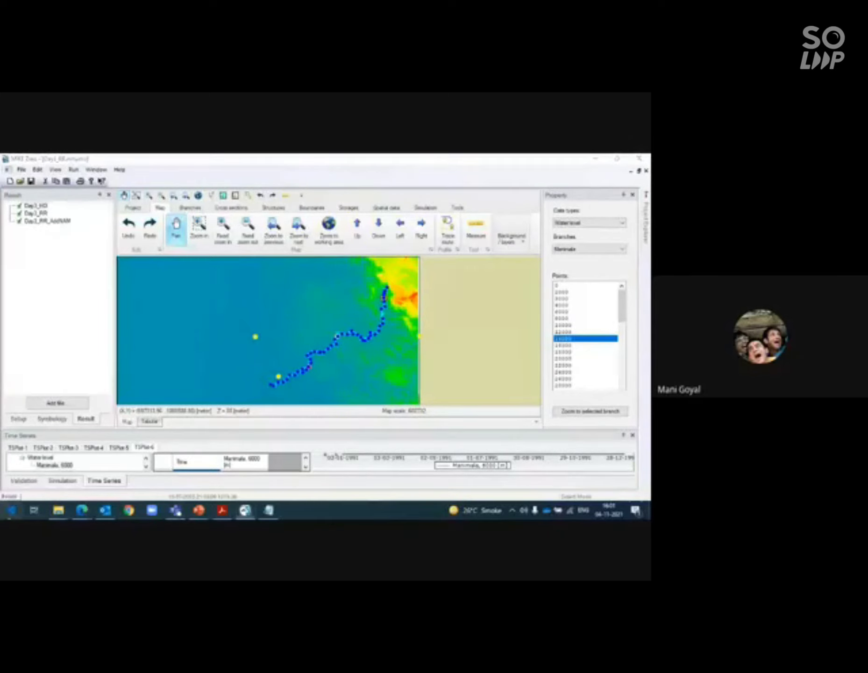
click(11, 510)
text(view)
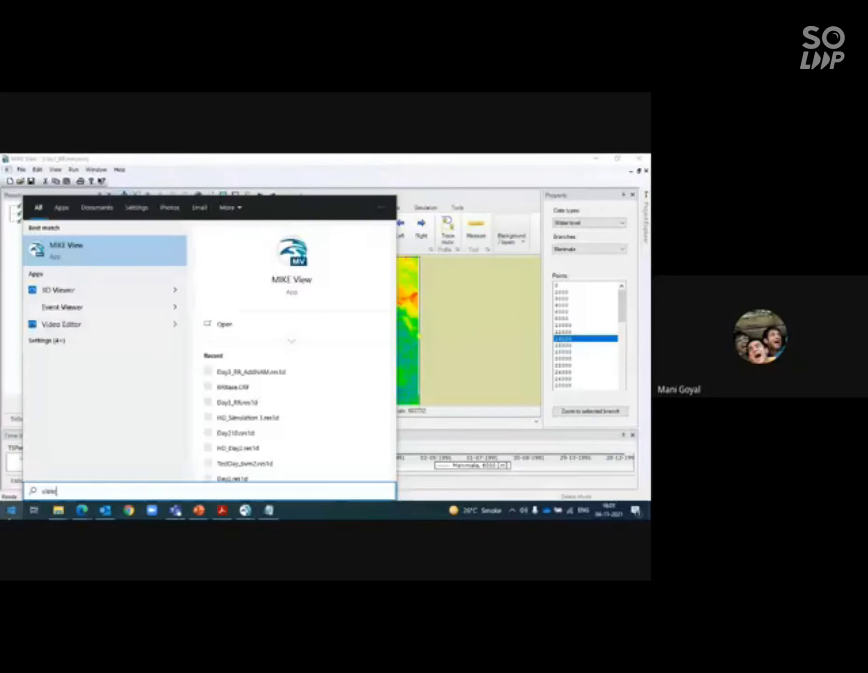
click(107, 257)
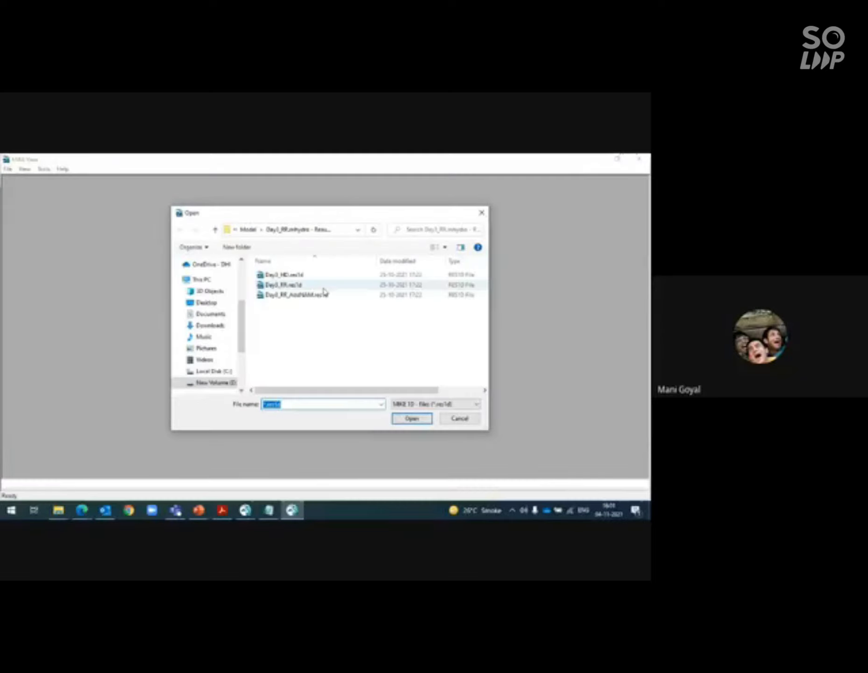
click(291, 276)
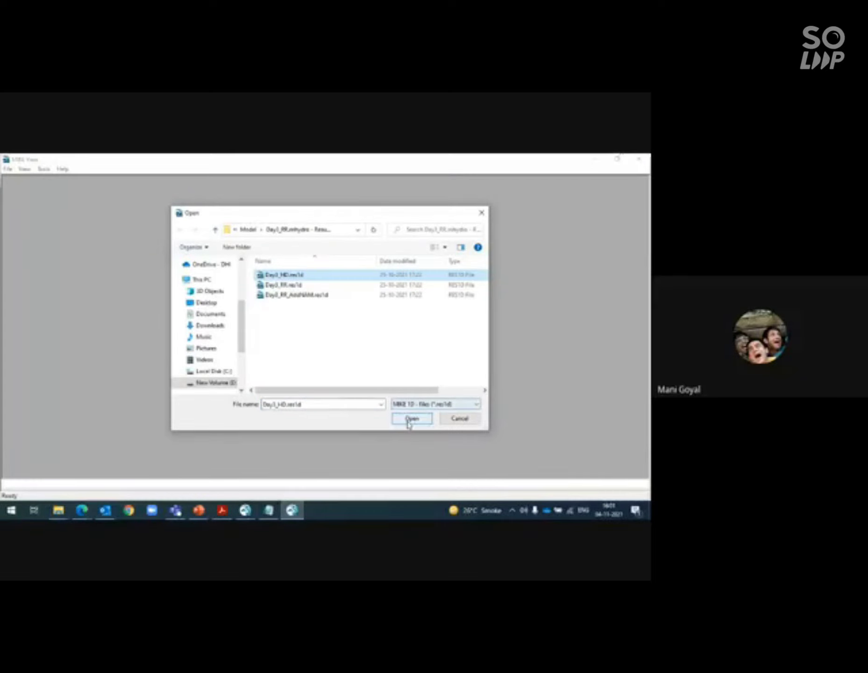
click(410, 417)
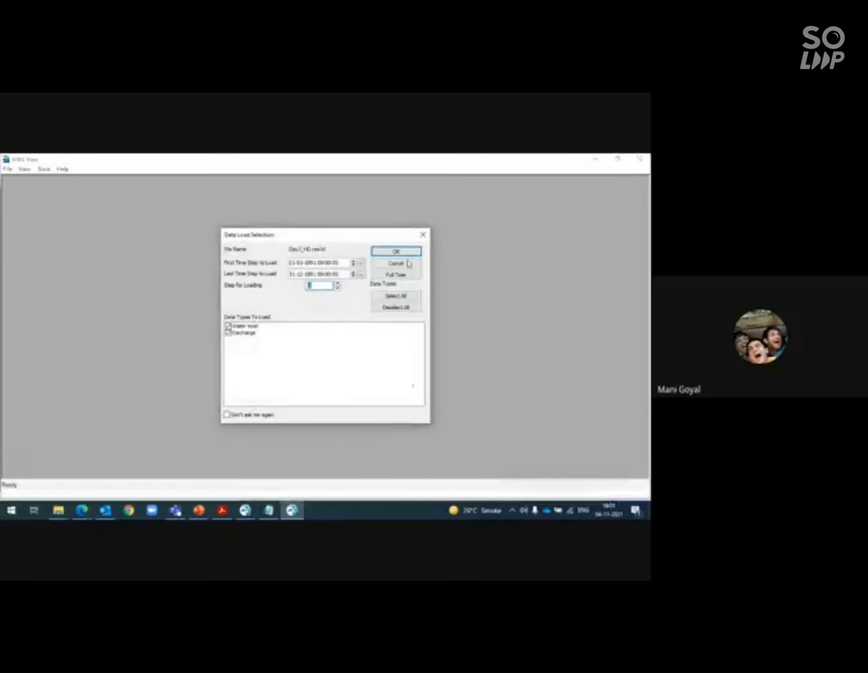
click(401, 254)
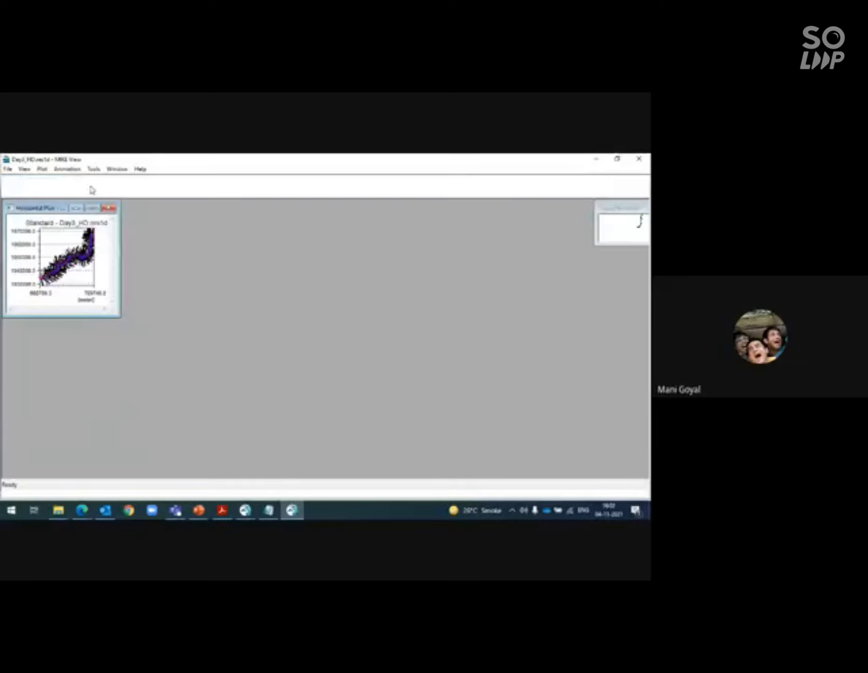
Enlarge the horizontal plan, select the whole Manimala river as the profile route, and draw its water level longitudinal profile.
click(90, 197)
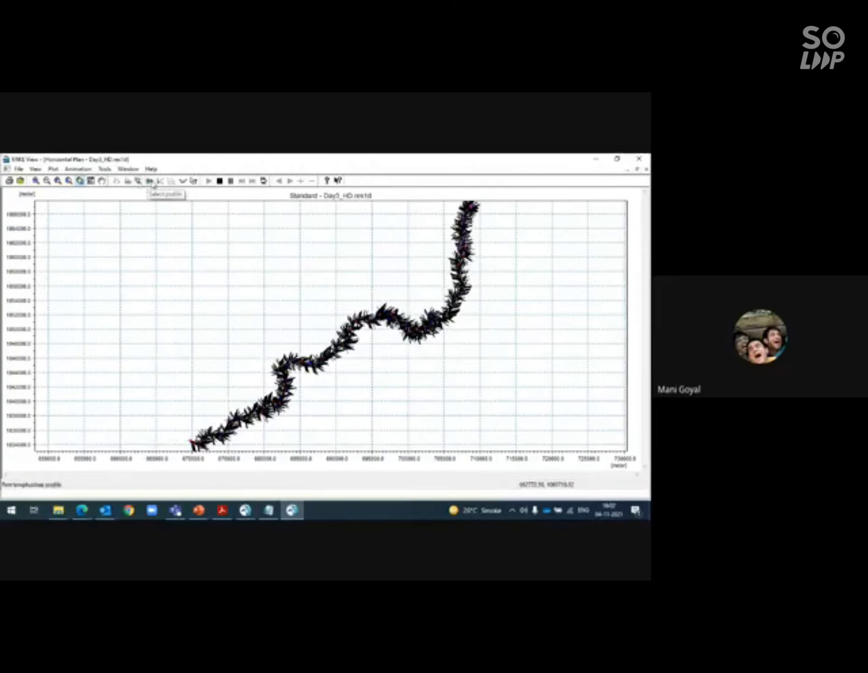
click(362, 335)
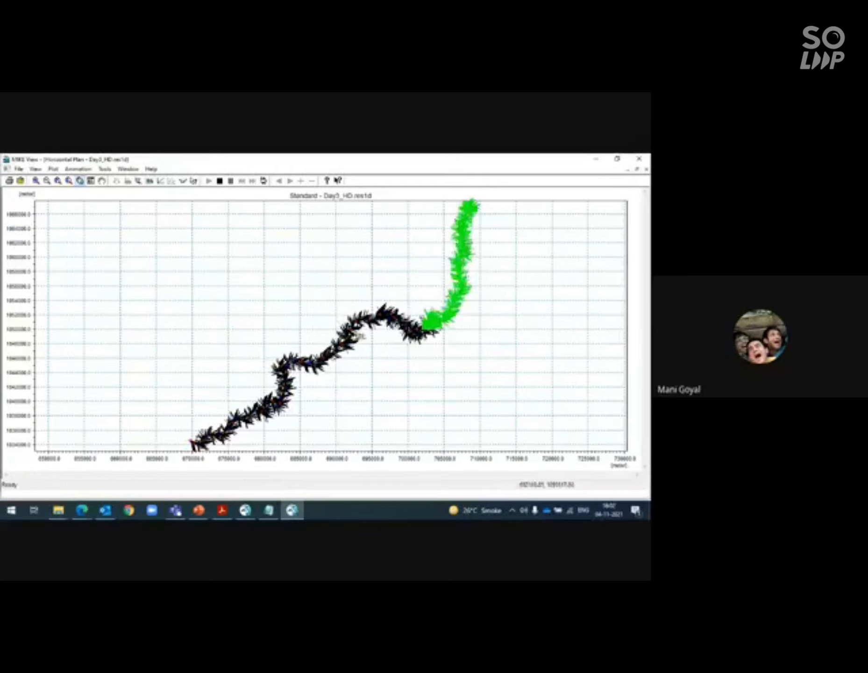
right_click(297, 290)
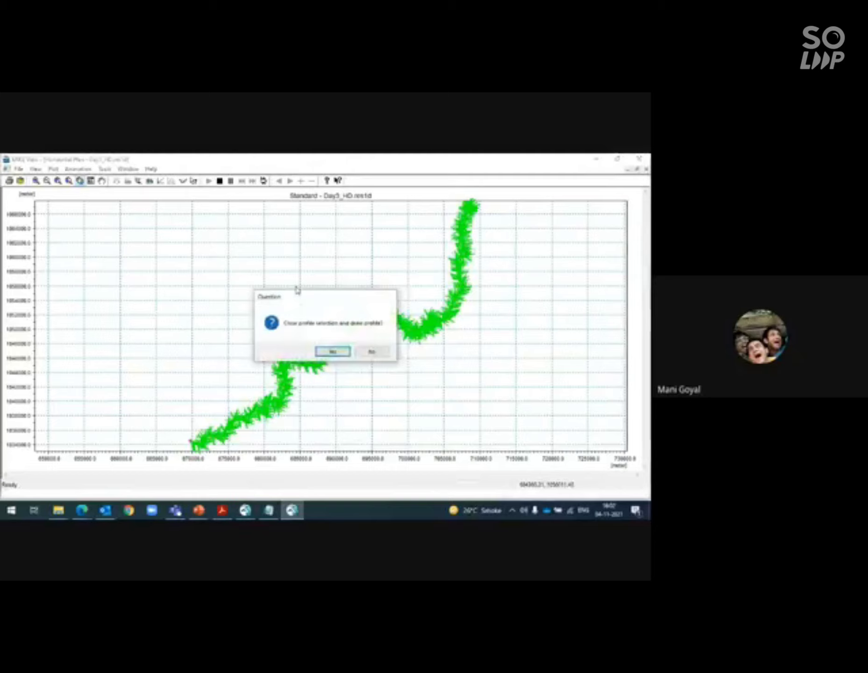
click(332, 351)
click(342, 350)
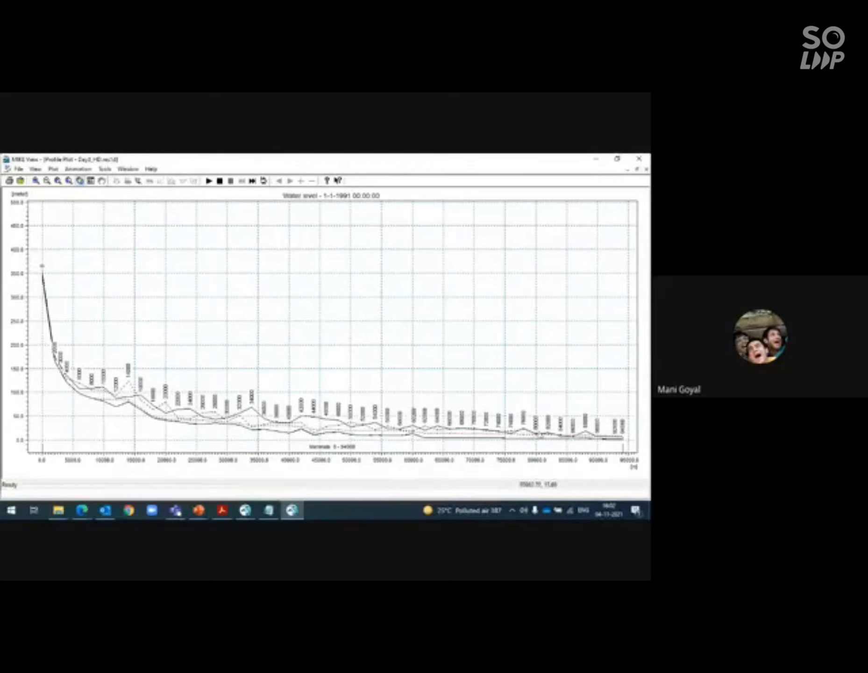
Play the water level animation on the Manimala longitudinal profile at full extent, stop it, and close the profile plot.
right_click(351, 316)
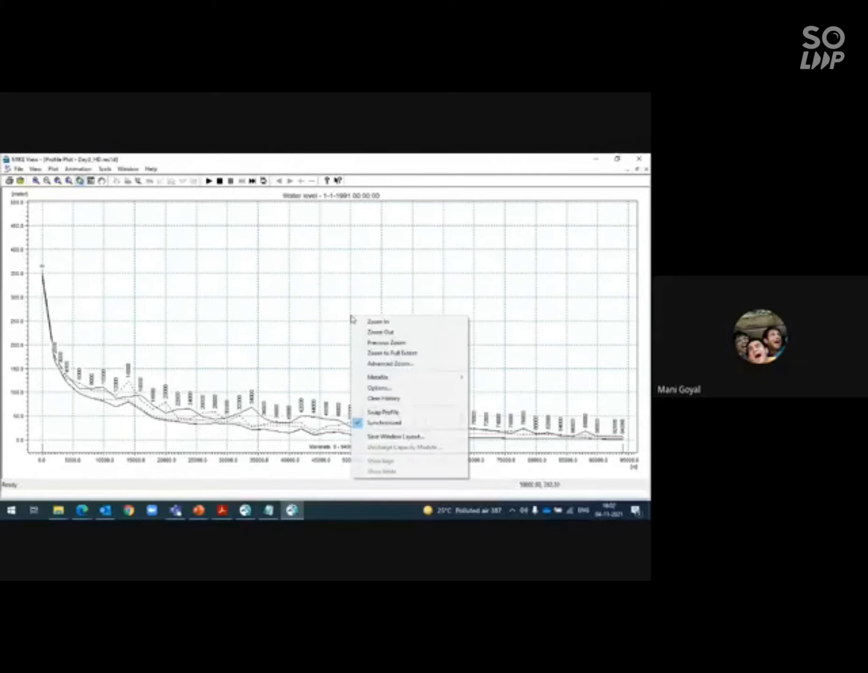
click(379, 332)
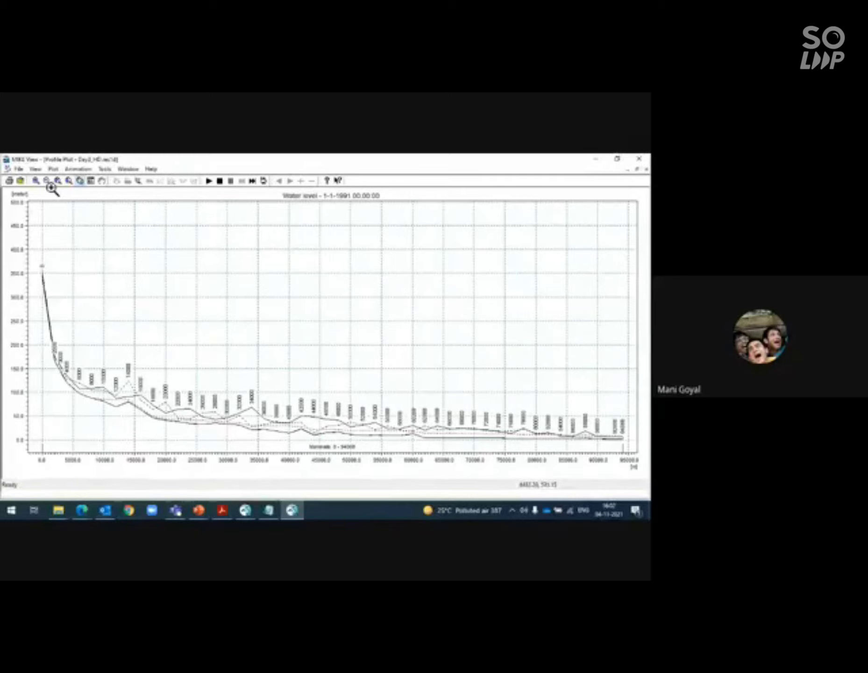
click(252, 262)
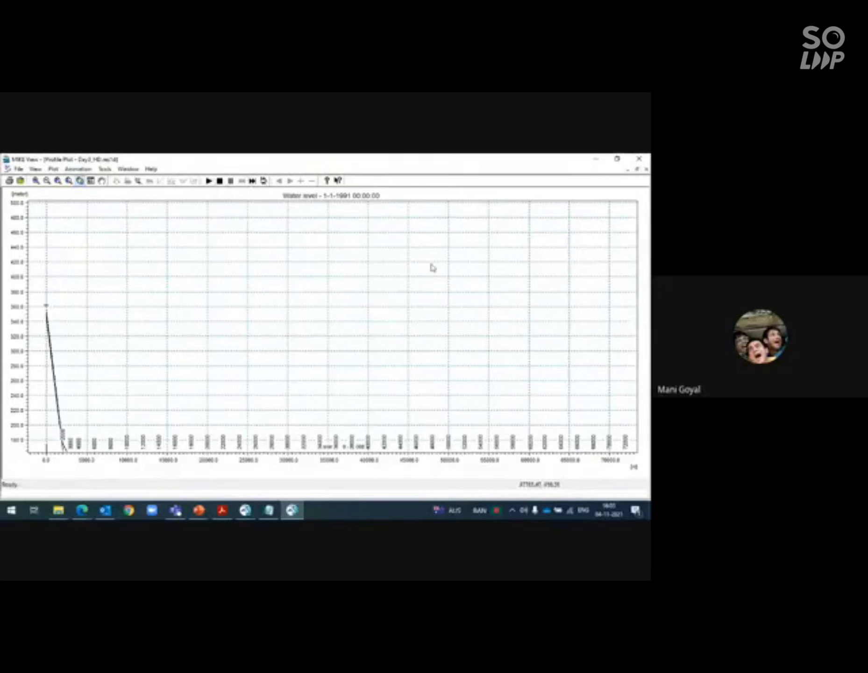
right_click(493, 275)
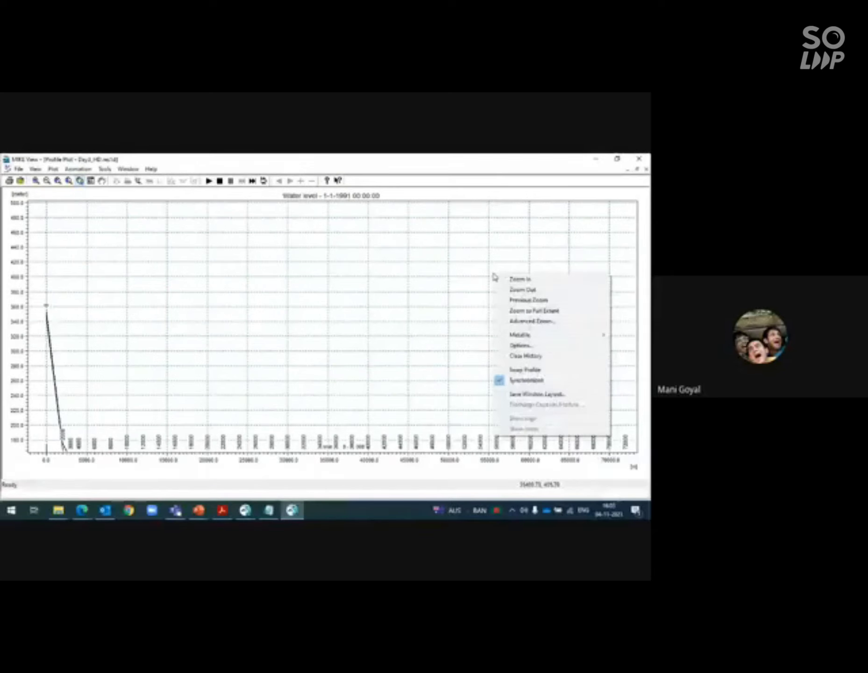
click(513, 290)
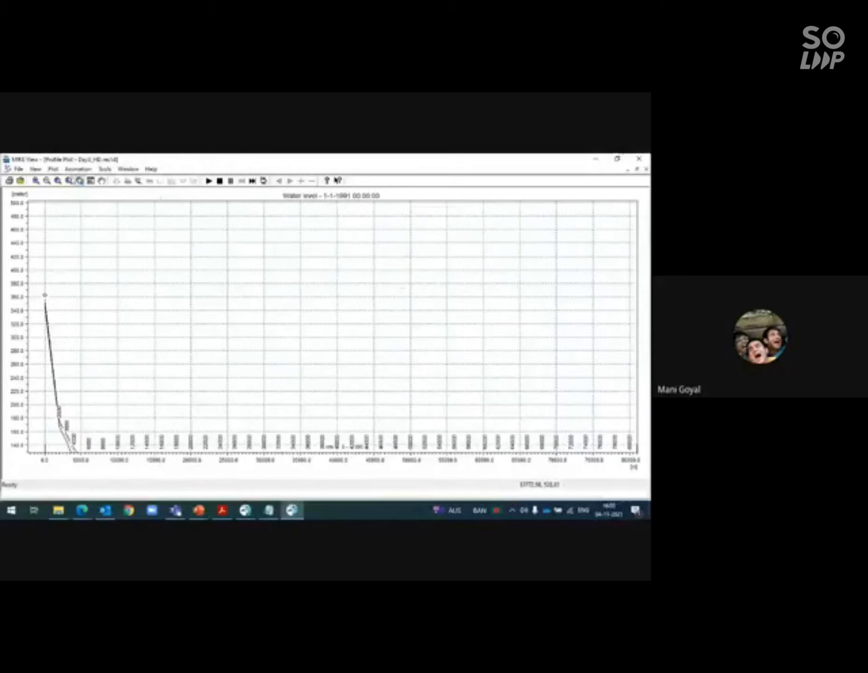
click(47, 180)
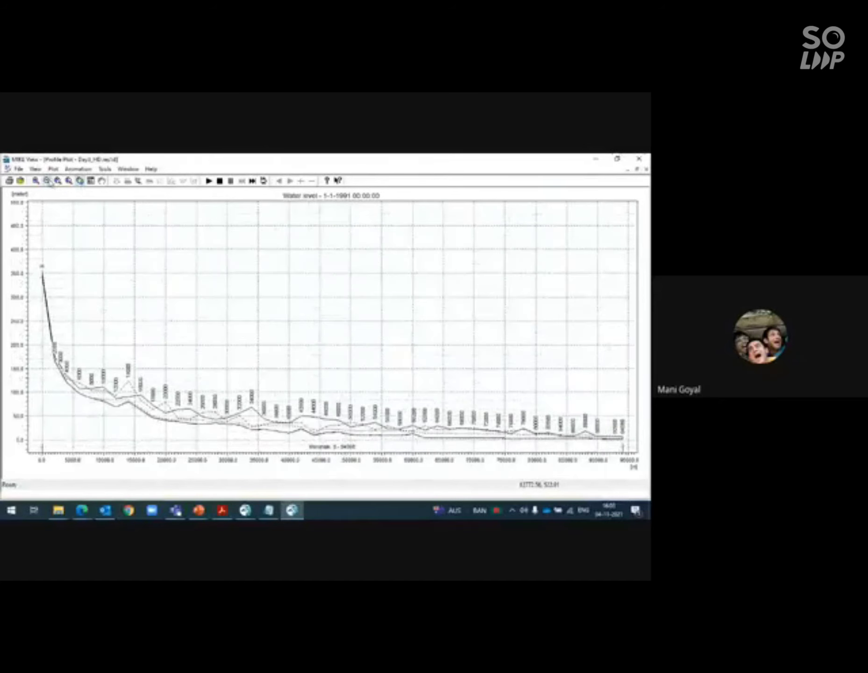
click(209, 181)
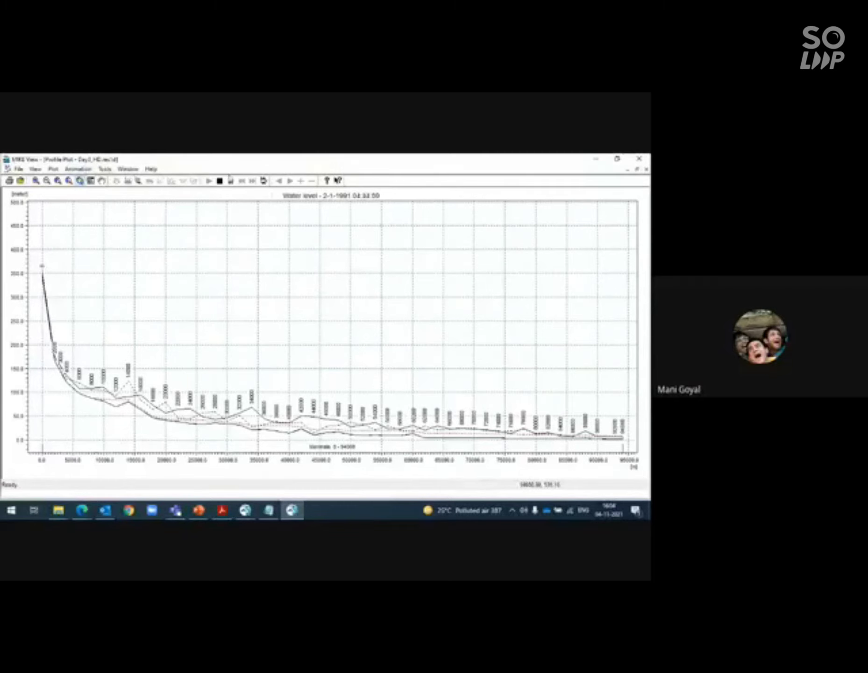
click(219, 181)
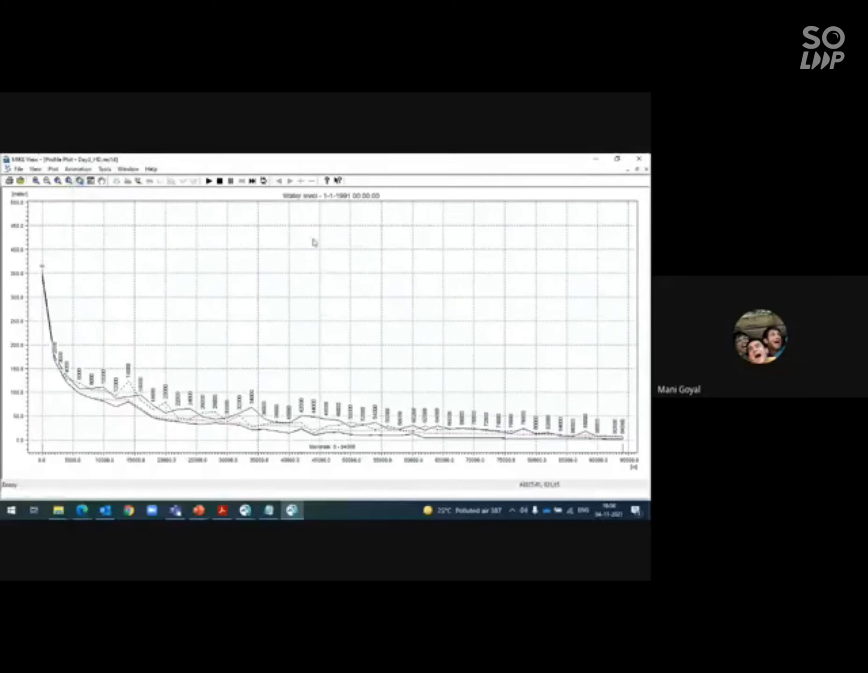
click(647, 170)
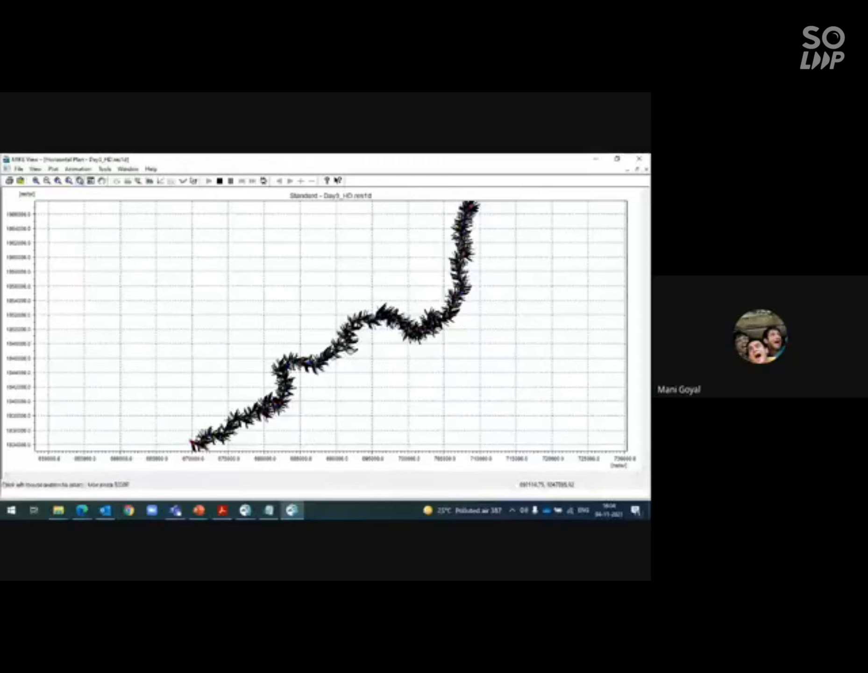
Plot the water level in the Manimala 52000 cross section, animate it, and close the plot.
click(350, 349)
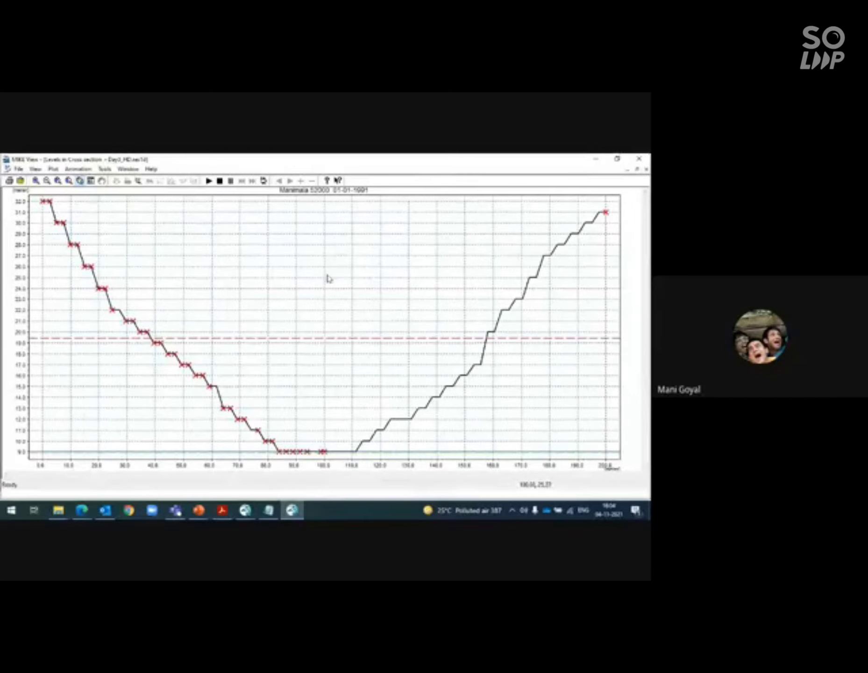
click(208, 180)
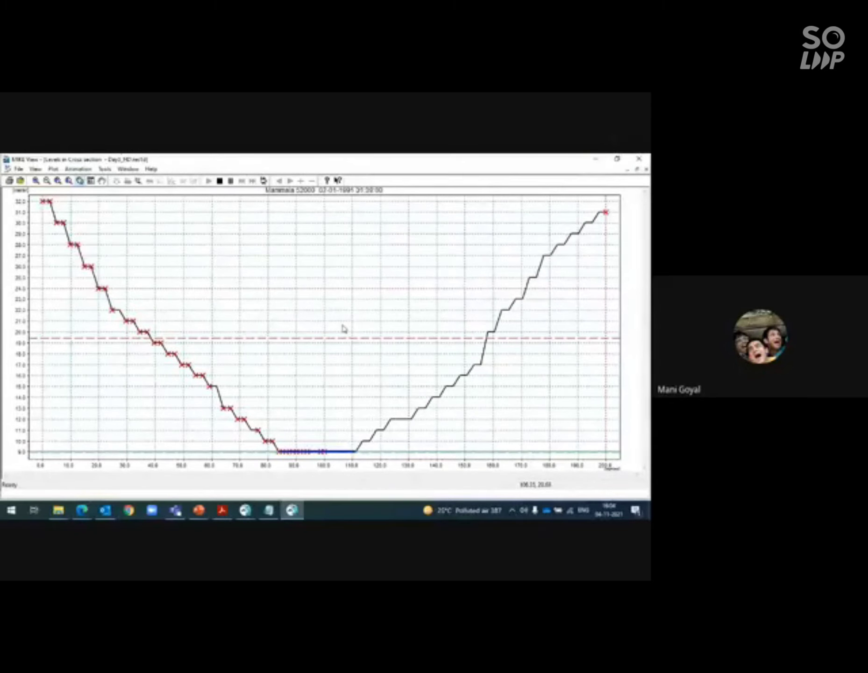
click(647, 170)
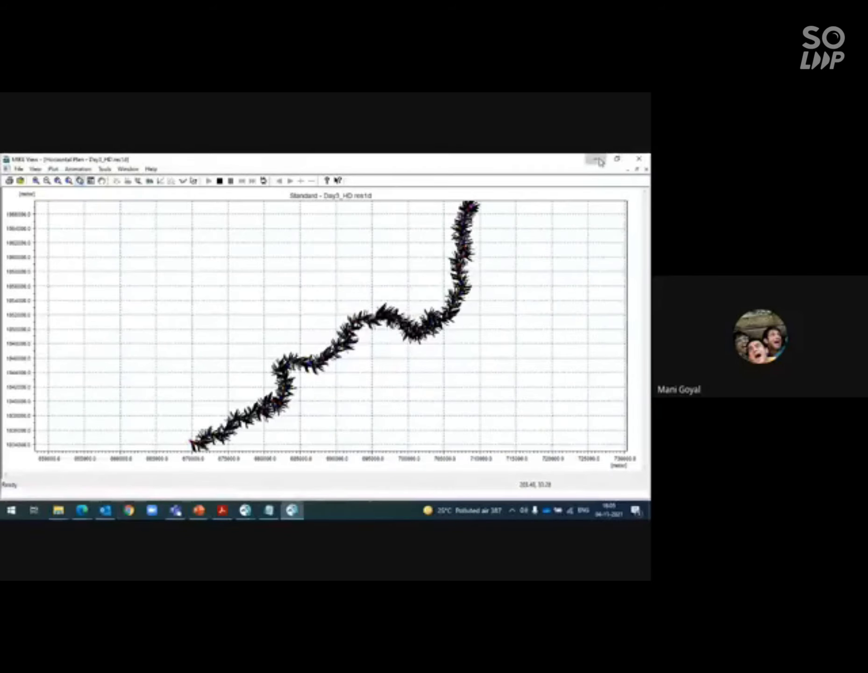
Minimise MIKE View, switch to the Google Meet window, and open the in-call messages.
click(598, 161)
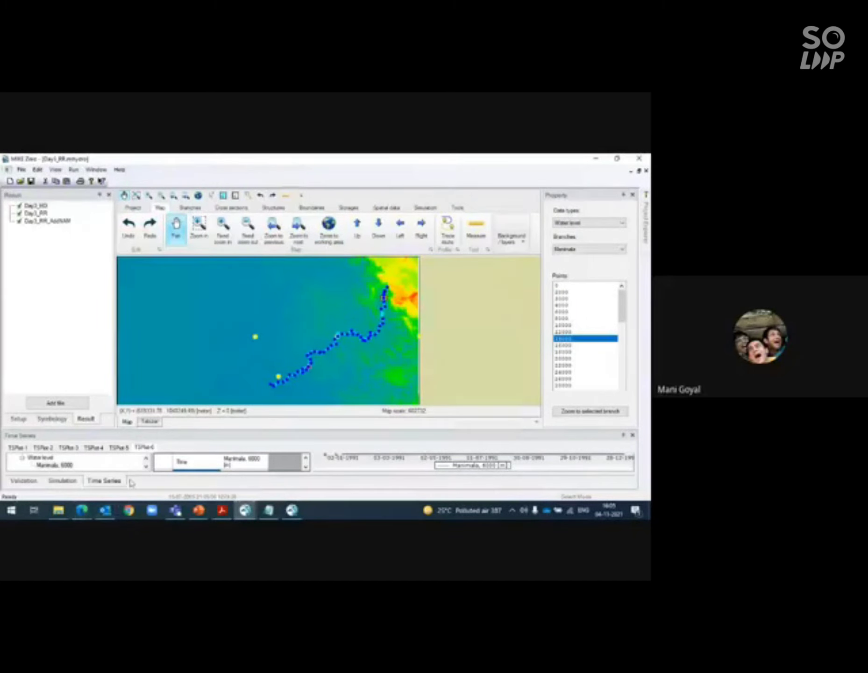
mouse_move(82, 513)
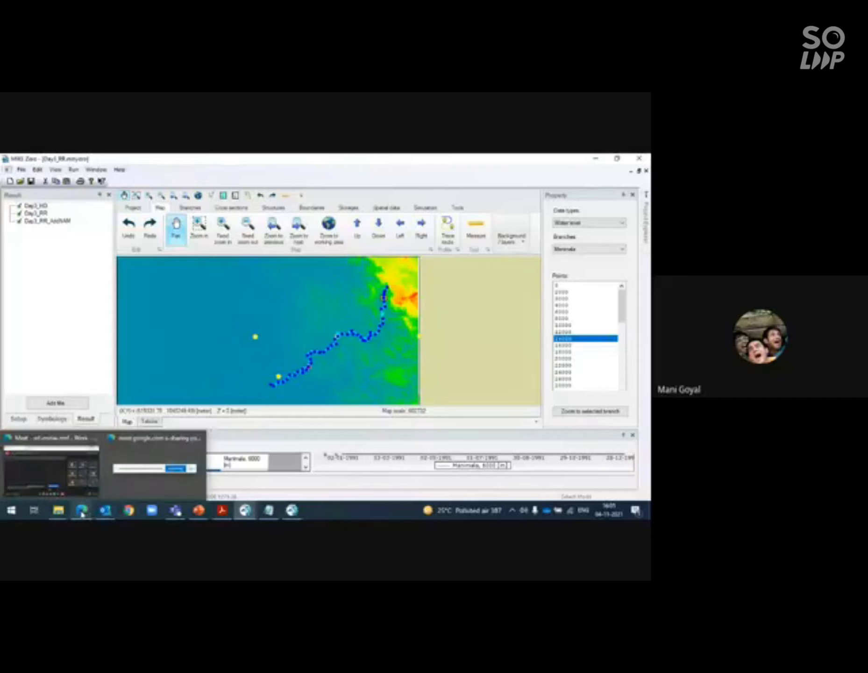
click(57, 468)
click(608, 482)
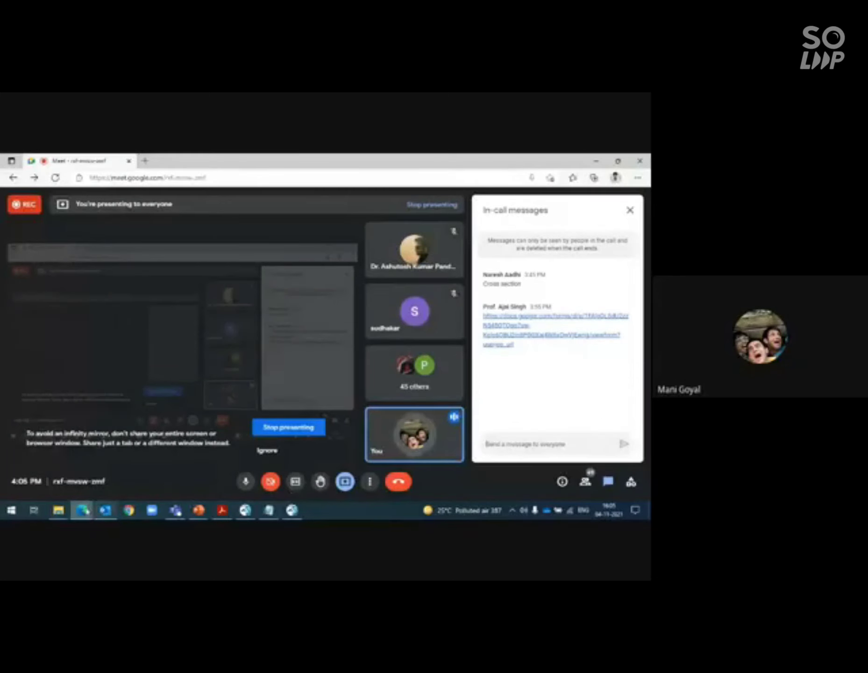
In File Explorer, browse from Documents through MIKE Zero Projects and MIKE_FLOOD to the 3way example folder.
mouse_move(85, 512)
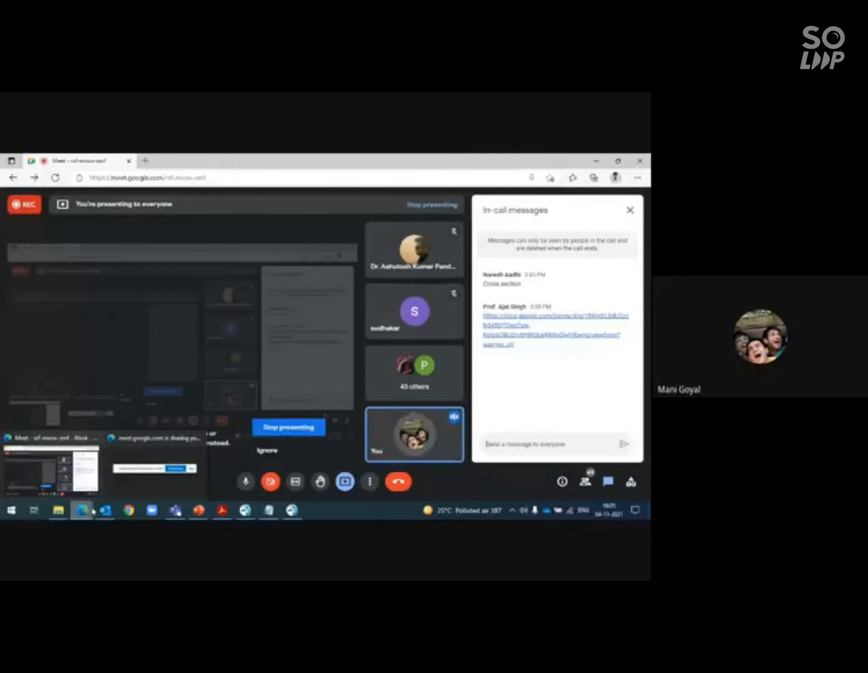
mouse_move(58, 510)
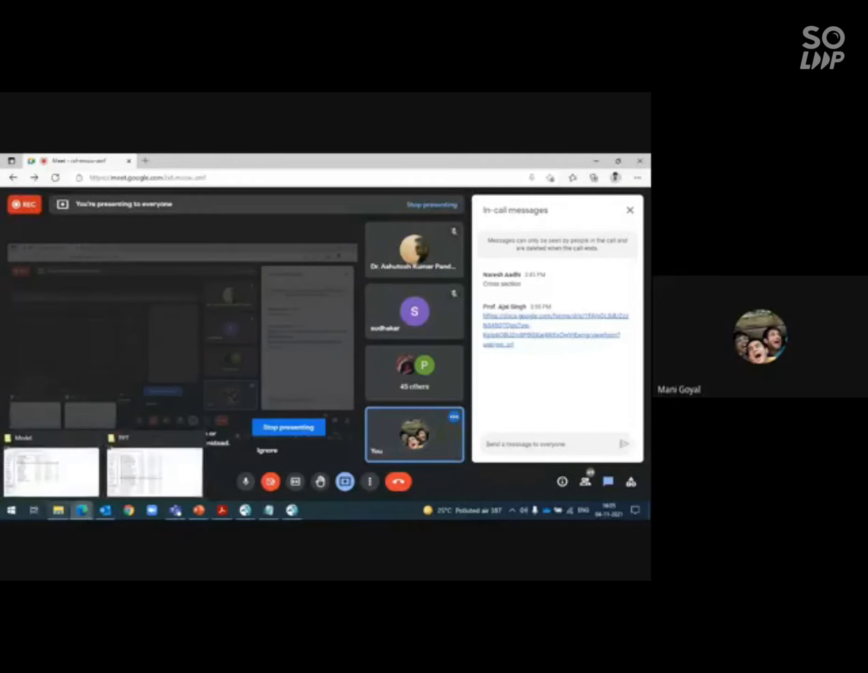
click(70, 481)
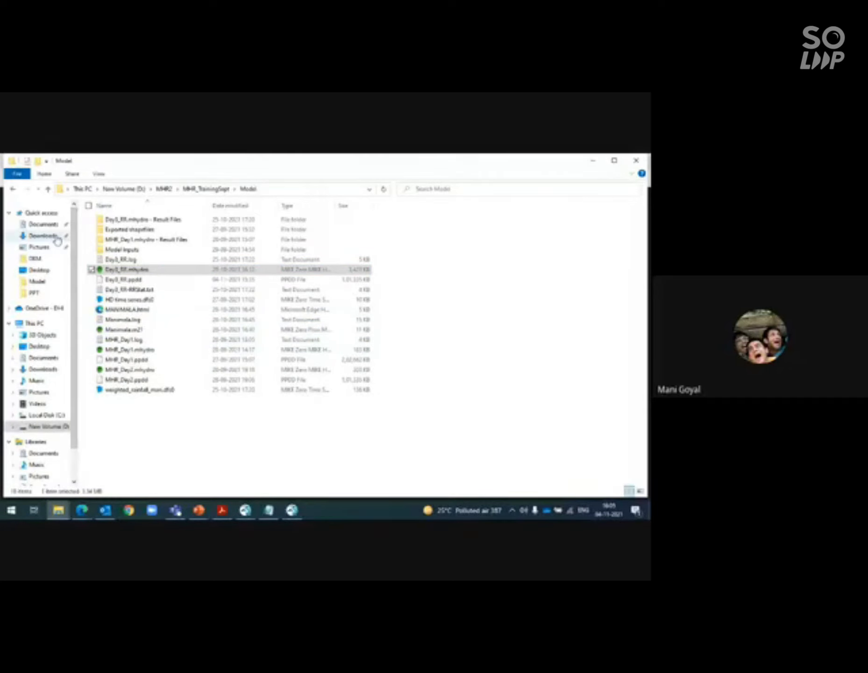
click(43, 224)
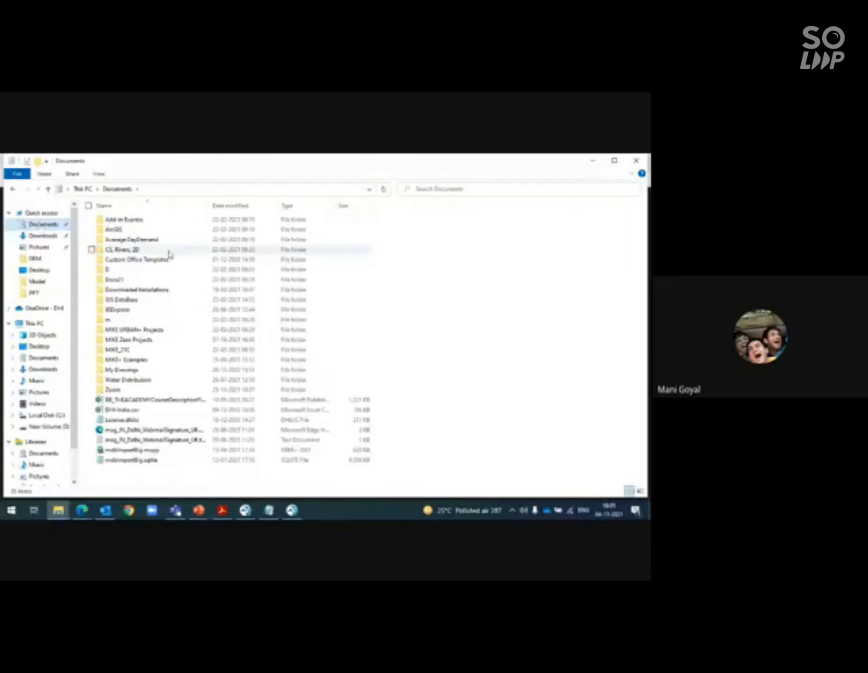
double_click(132, 341)
double_click(131, 241)
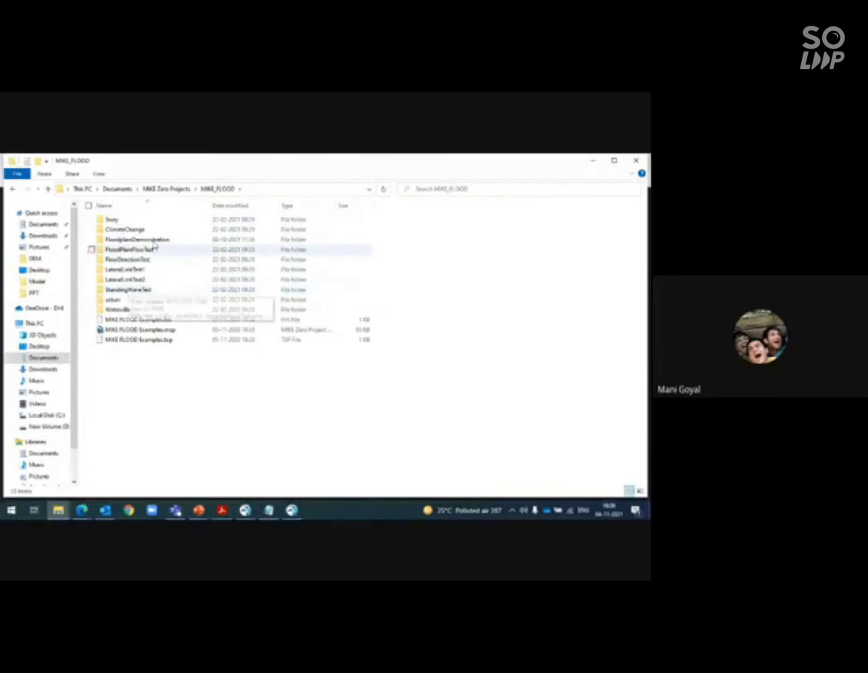
double_click(134, 222)
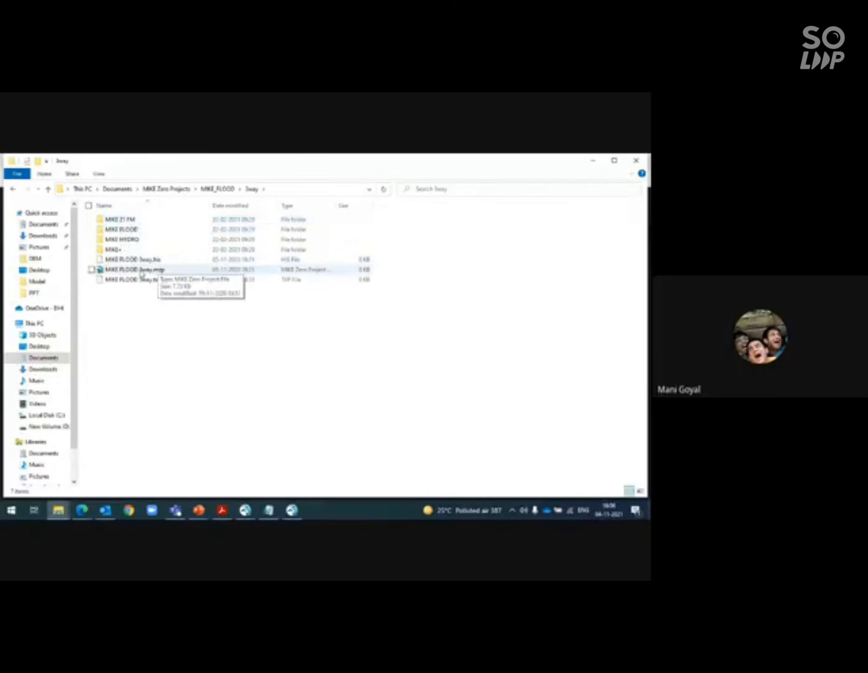
Open the 100y_3way_FM.couple file from the MIKE FLOOD subfolder in MIKE Zero and maximise its window.
double_click(122, 230)
double_click(137, 220)
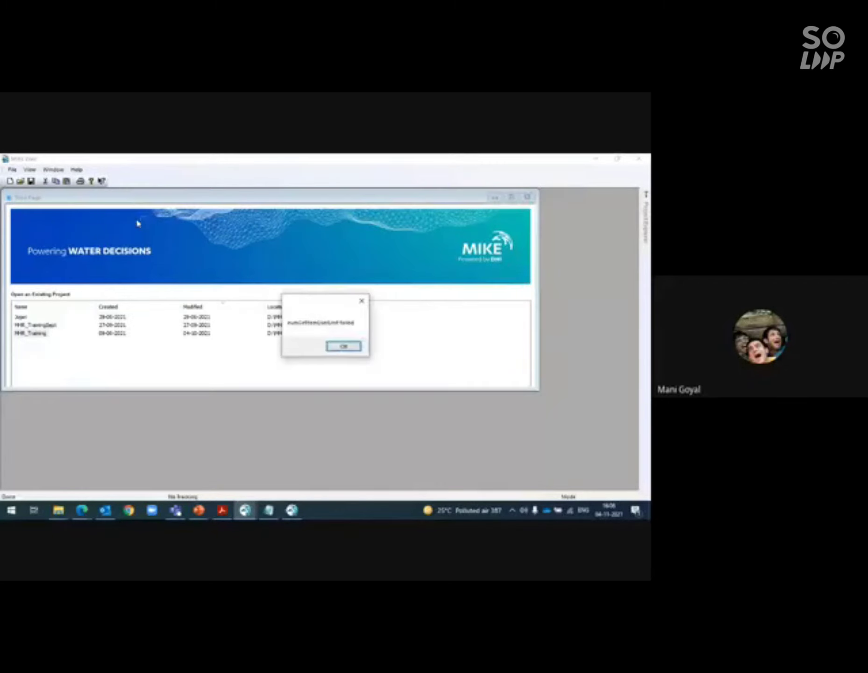
click(344, 346)
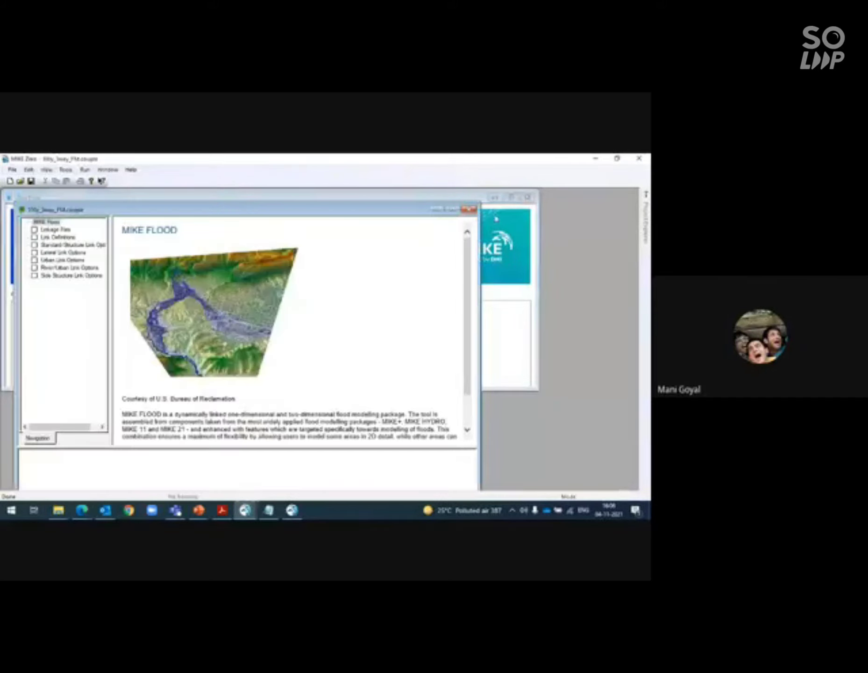
click(451, 209)
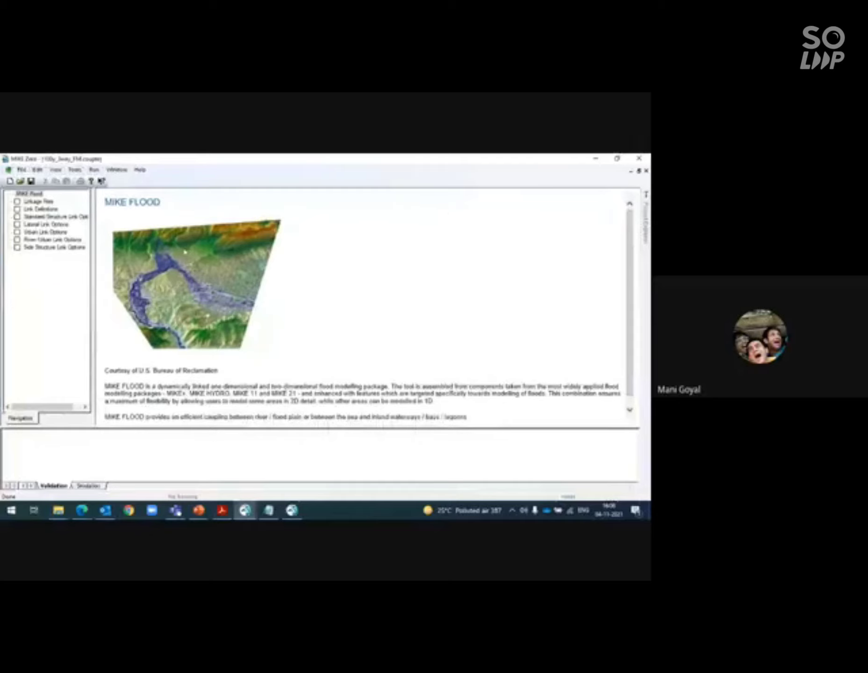
Examine the MIKE FLOOD document types available for a new file, and close the dialog without creating one.
click(10, 182)
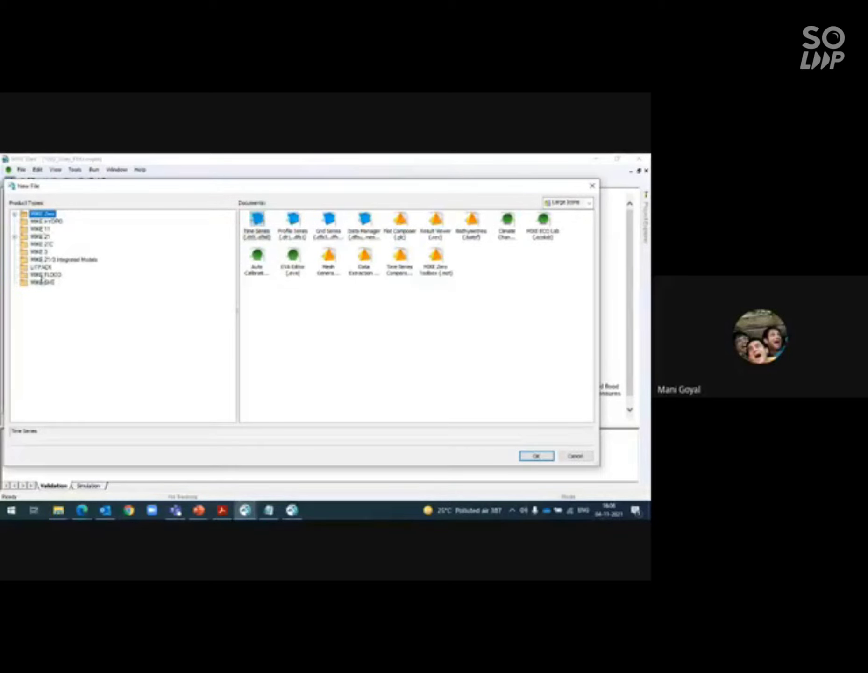
click(41, 275)
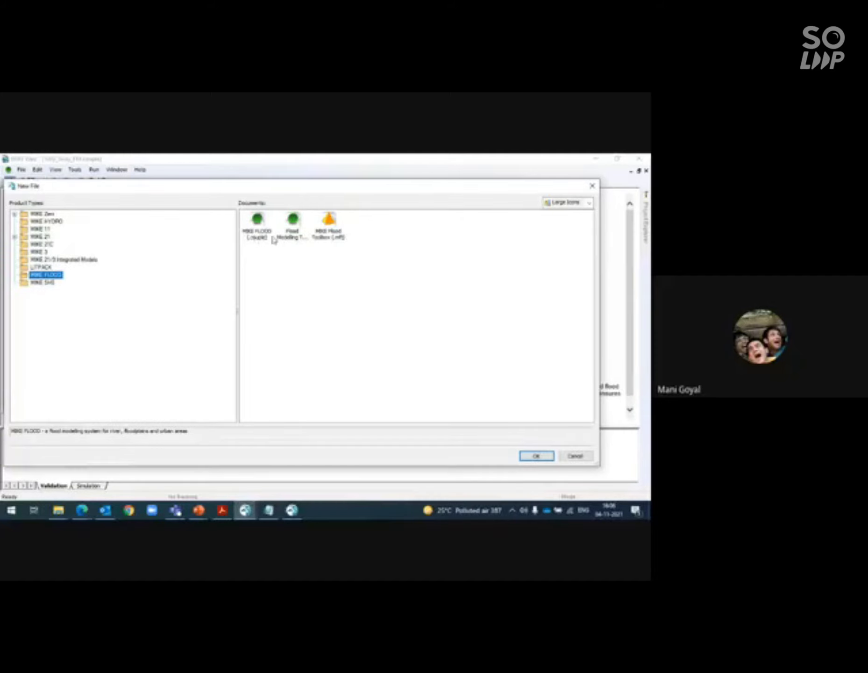
click(575, 456)
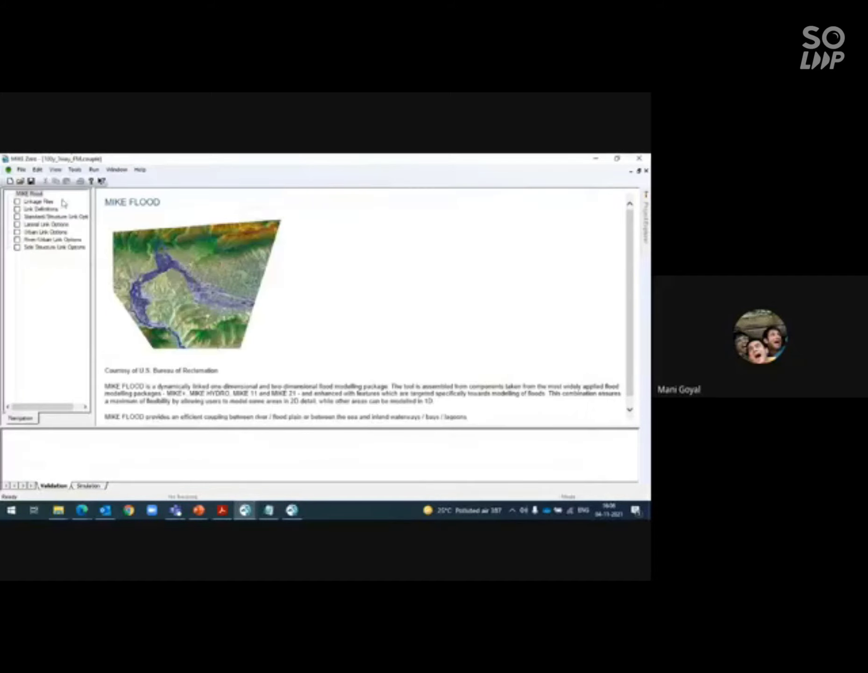
Show the Linkage Files settings and check the file types accepted for the River Model, keeping its current file.
click(45, 202)
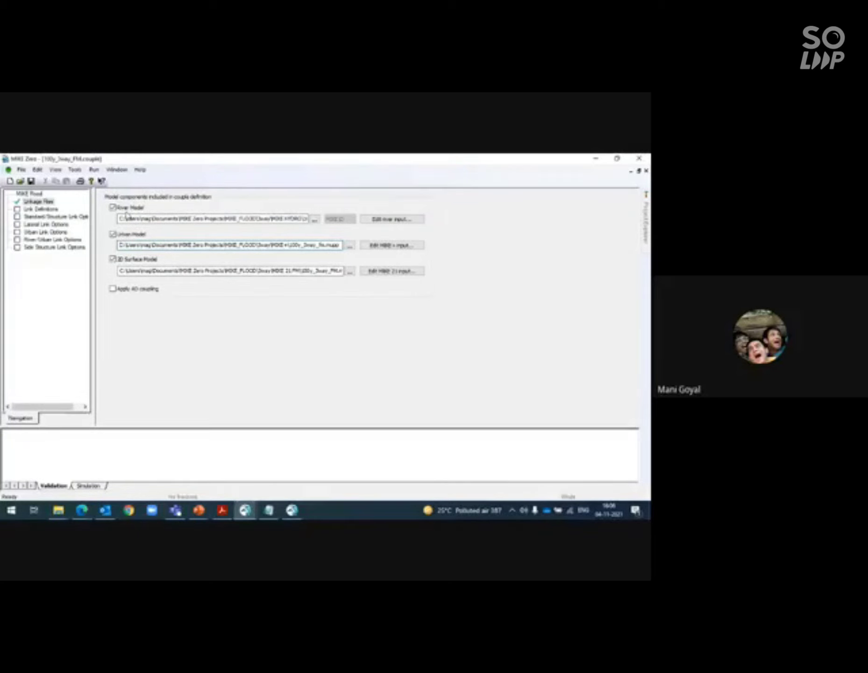
click(314, 219)
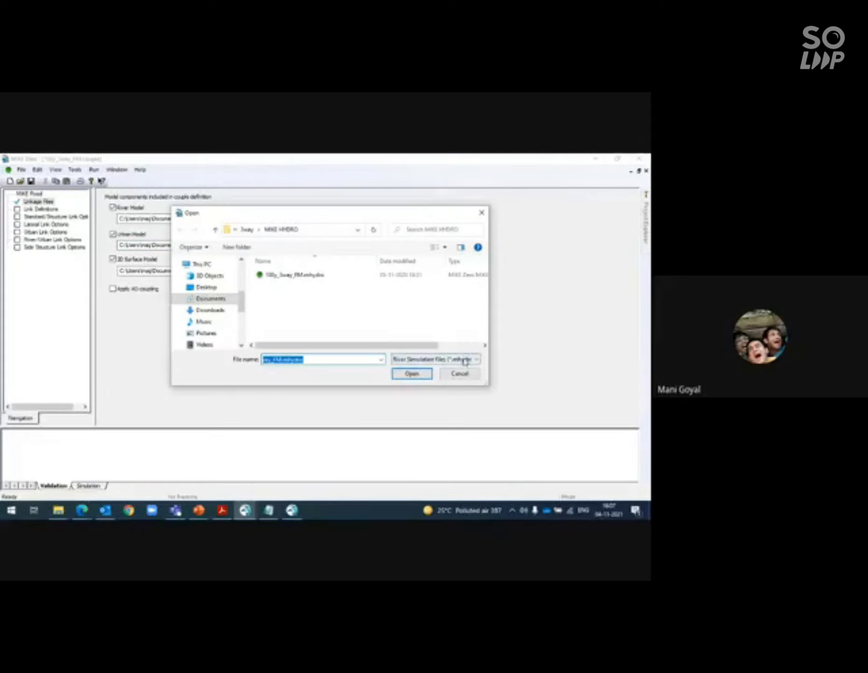
click(465, 360)
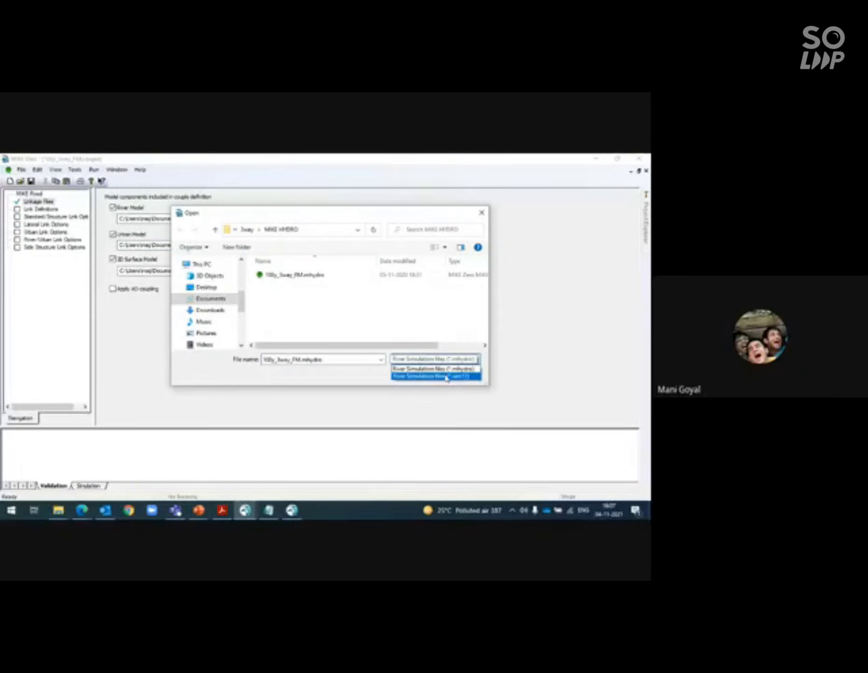
click(463, 376)
click(461, 376)
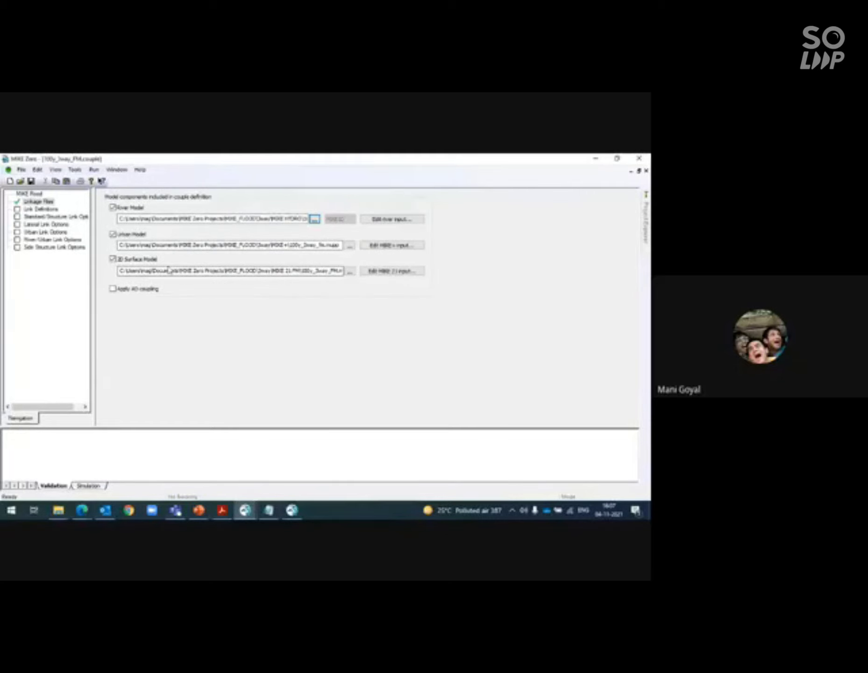
Check the file types accepted for the 2D Surface Model, and cancel without changing the linked file.
click(350, 271)
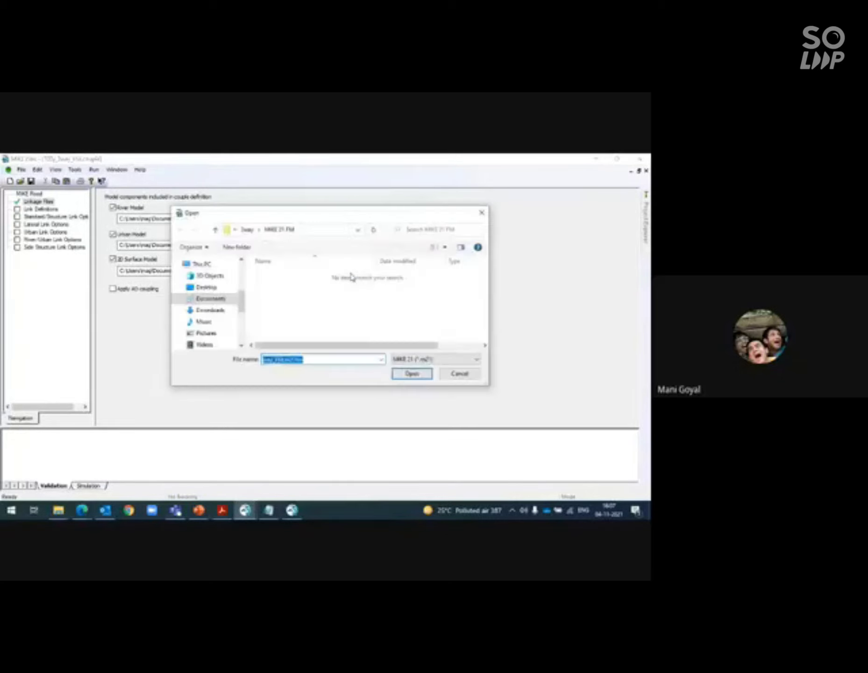
click(443, 359)
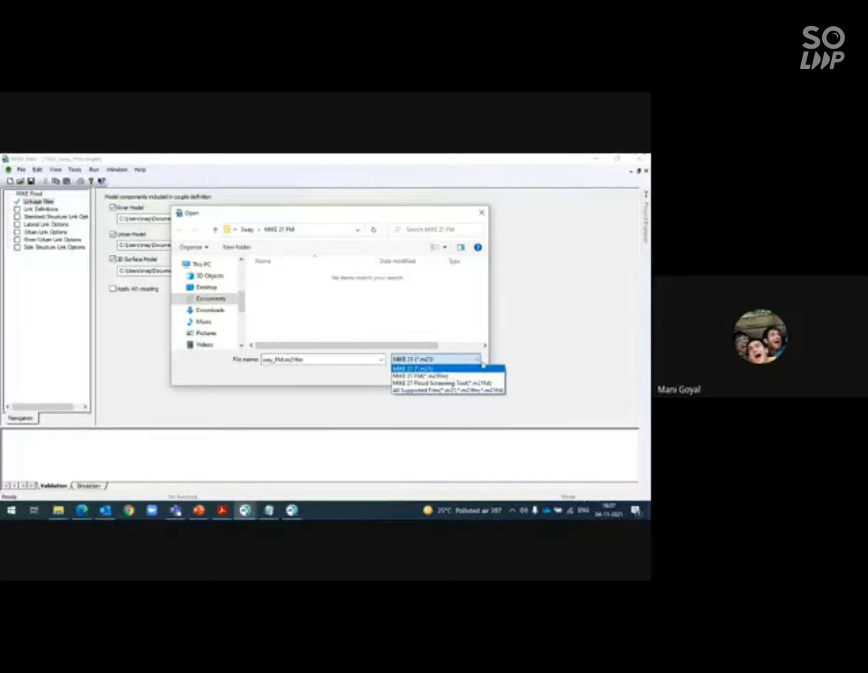
click(501, 359)
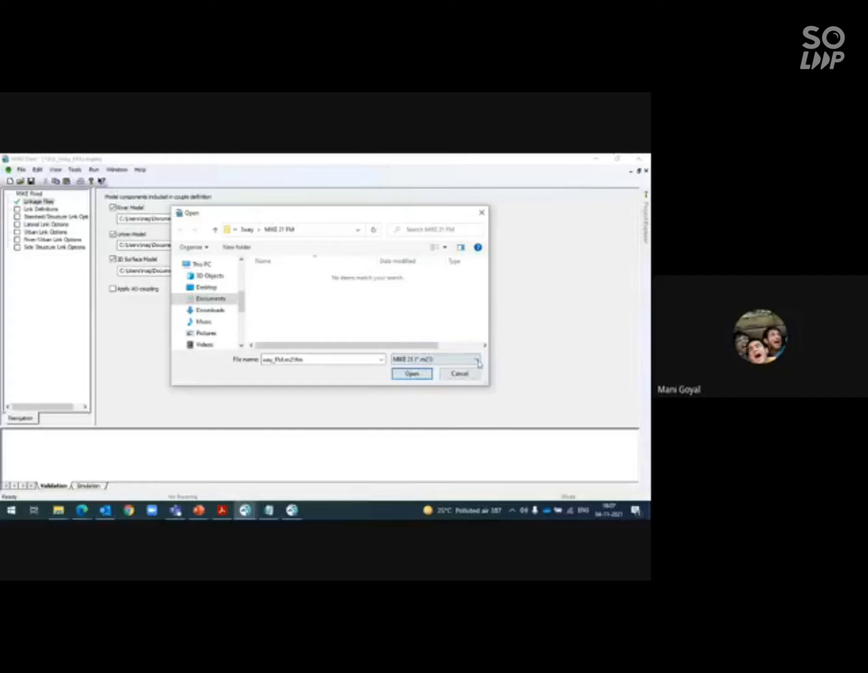
click(459, 372)
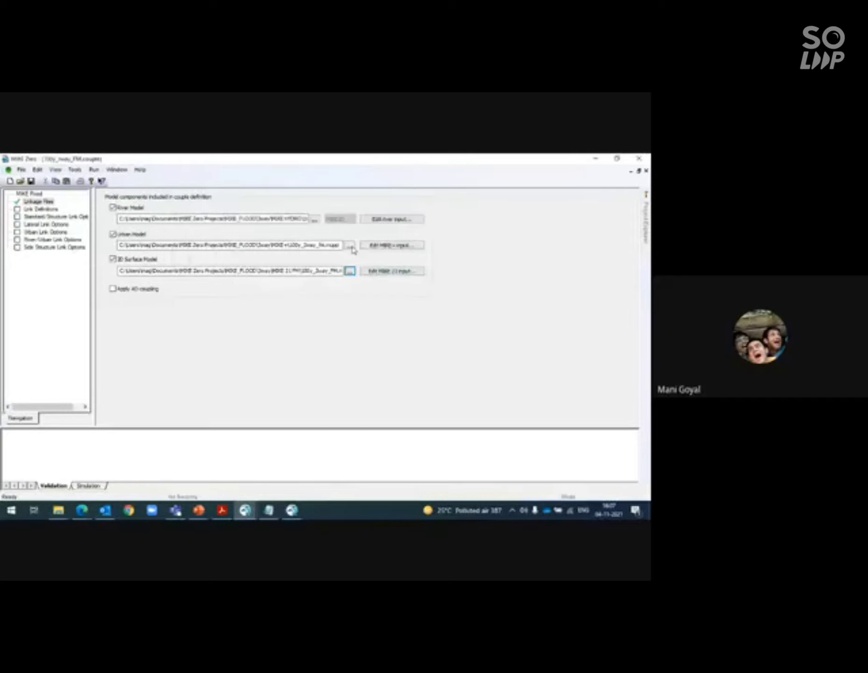
Open the linked MIKE+ and MIKE 21 inputs, and display the Domain page of the 100y_3way_FM MIKE 21 model.
click(385, 246)
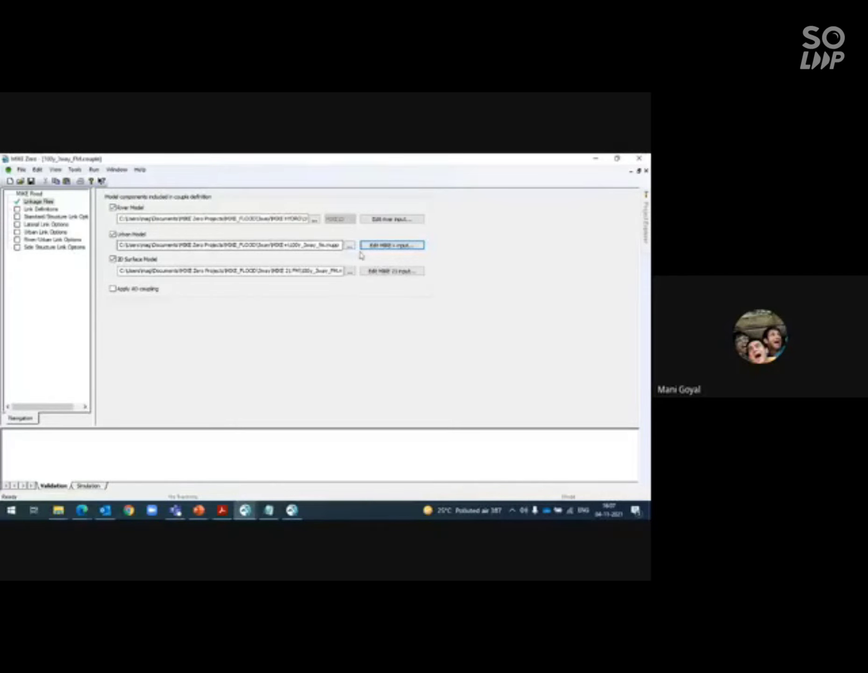
click(383, 272)
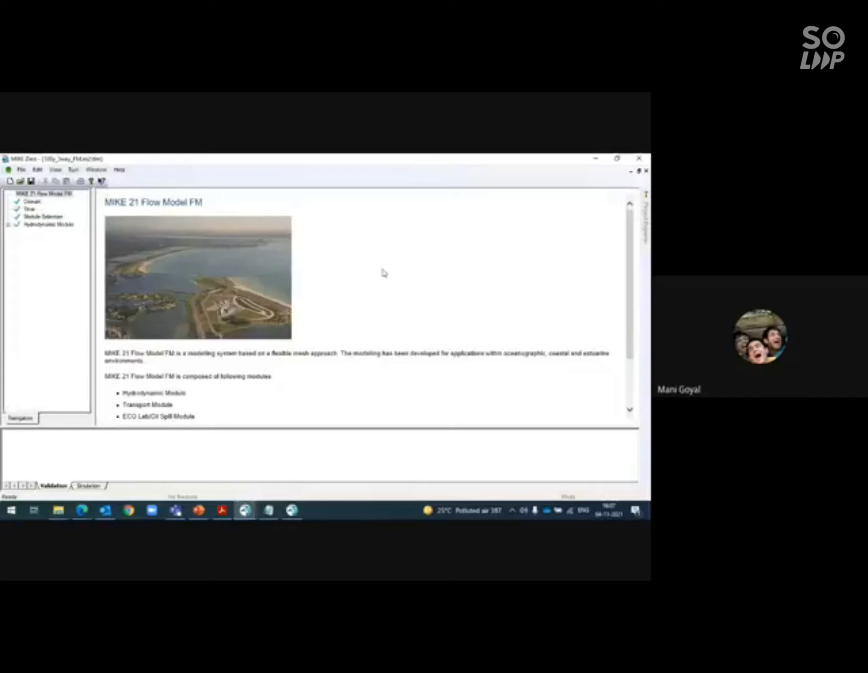
click(33, 201)
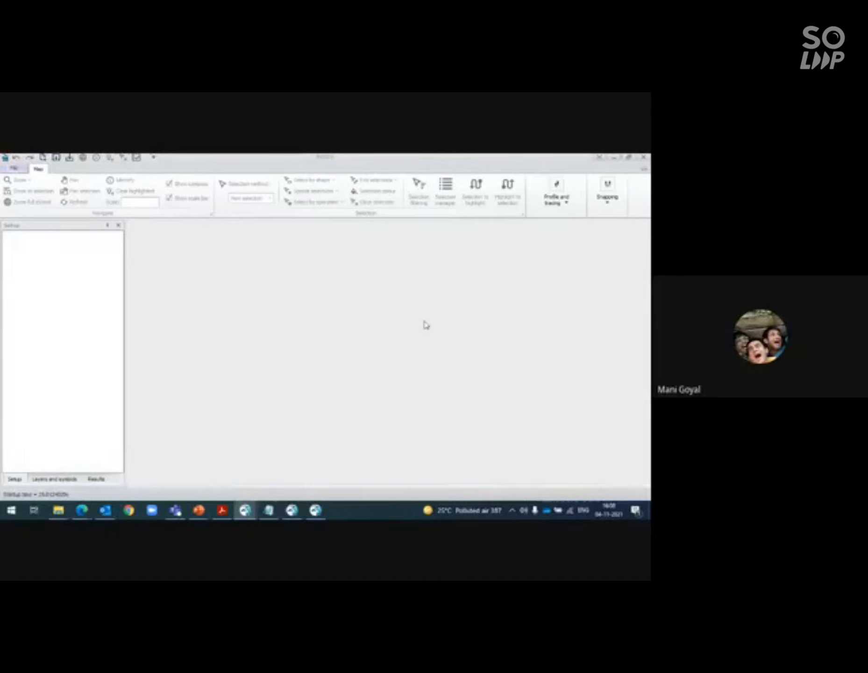
mouse_move(251, 516)
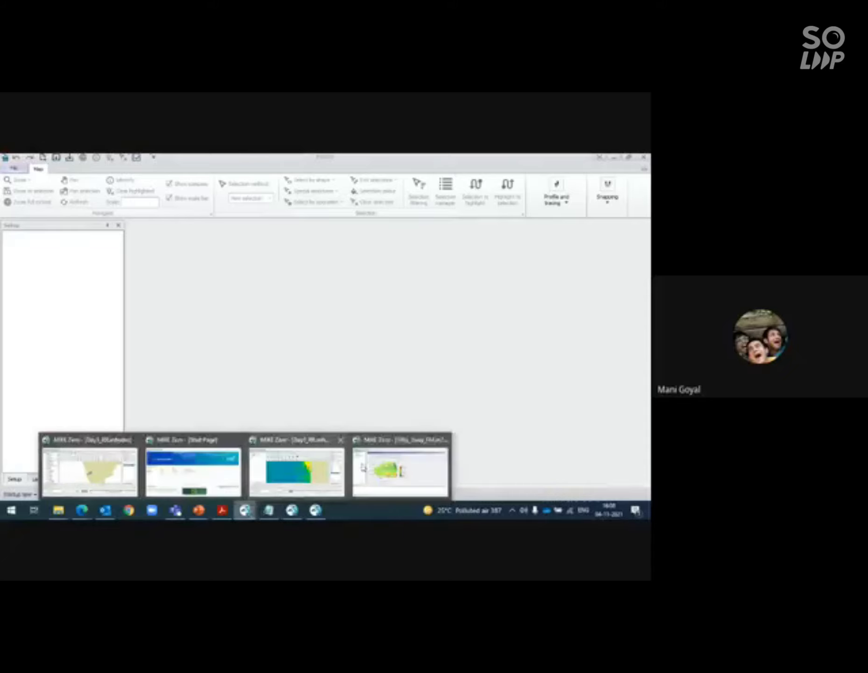
click(401, 467)
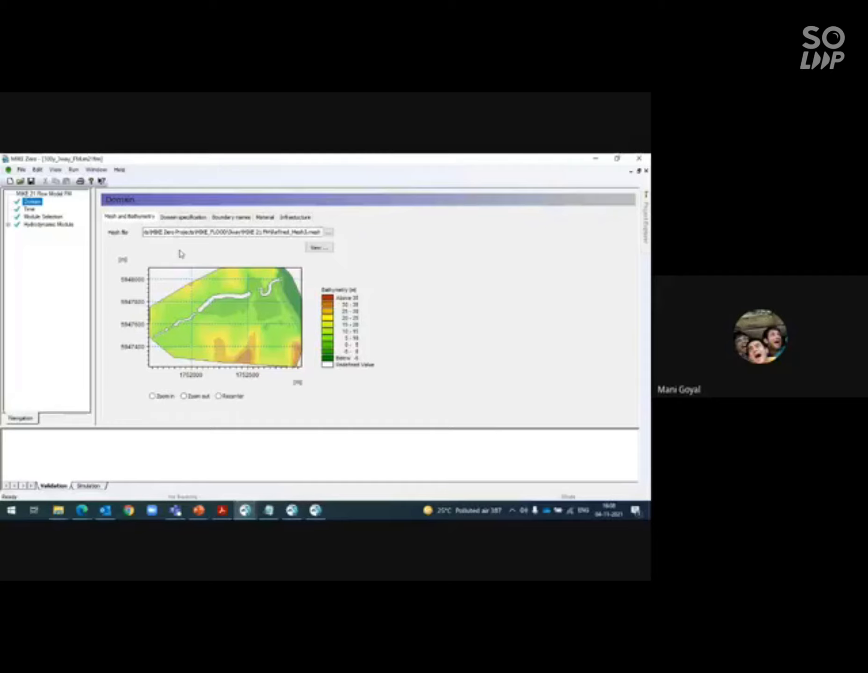
Review the MIKE 21 model's Time and Module Selection settings, and expand the Hydrodynamic Module.
key(Down)
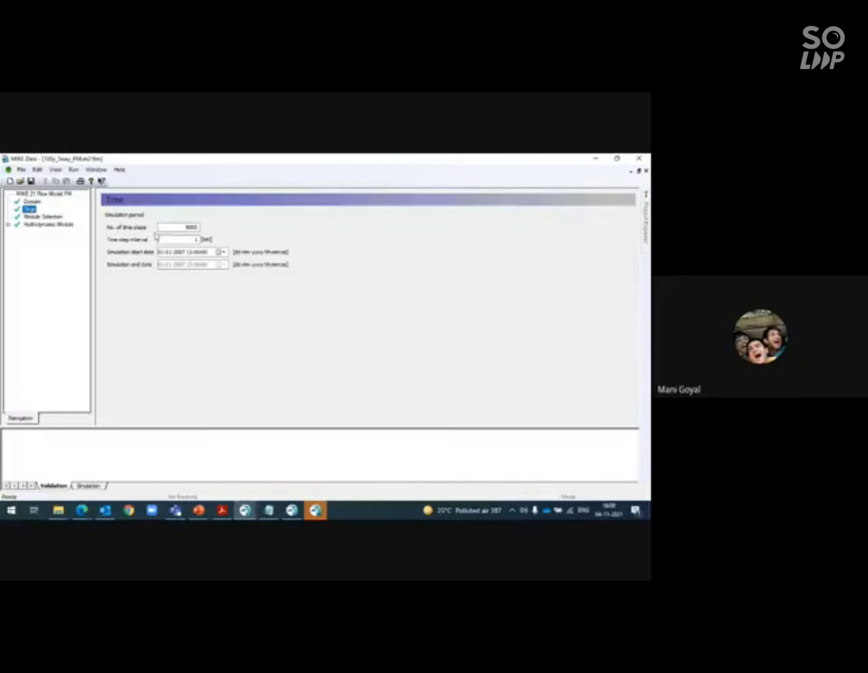
click(54, 219)
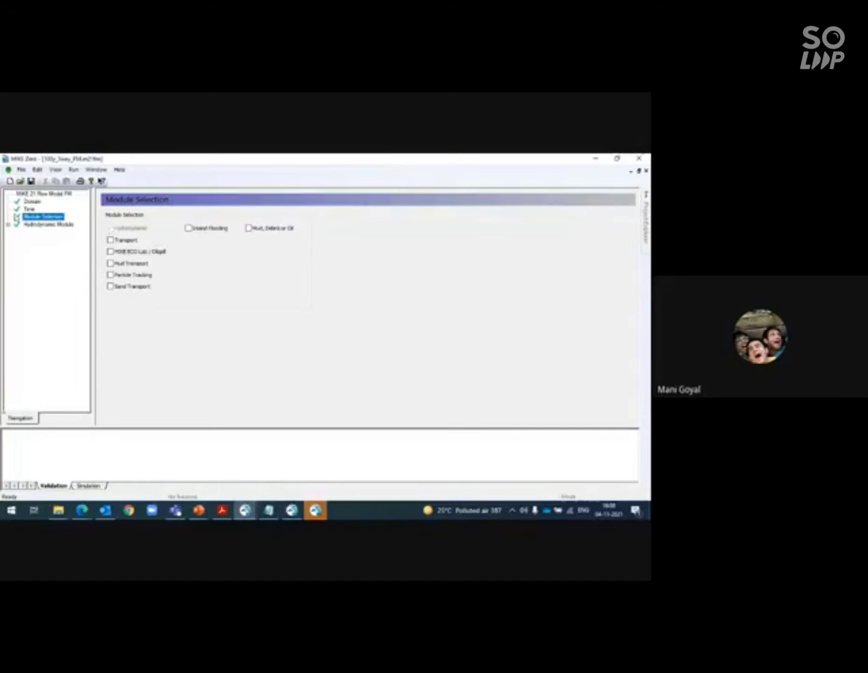
click(8, 225)
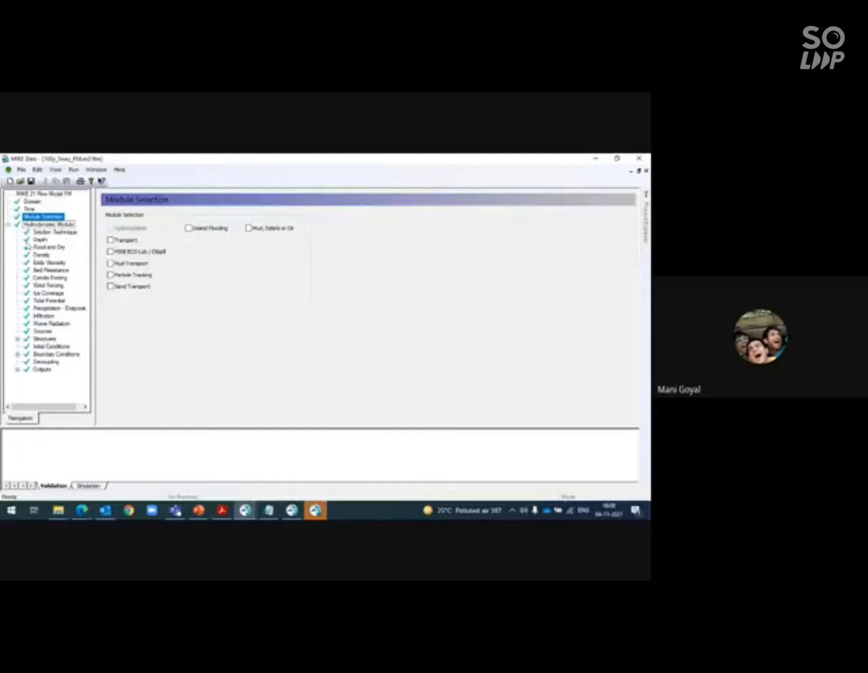
Review the Solution Technique, Depth, and Flood and Dry settings of the Hydrodynamic Module.
click(56, 232)
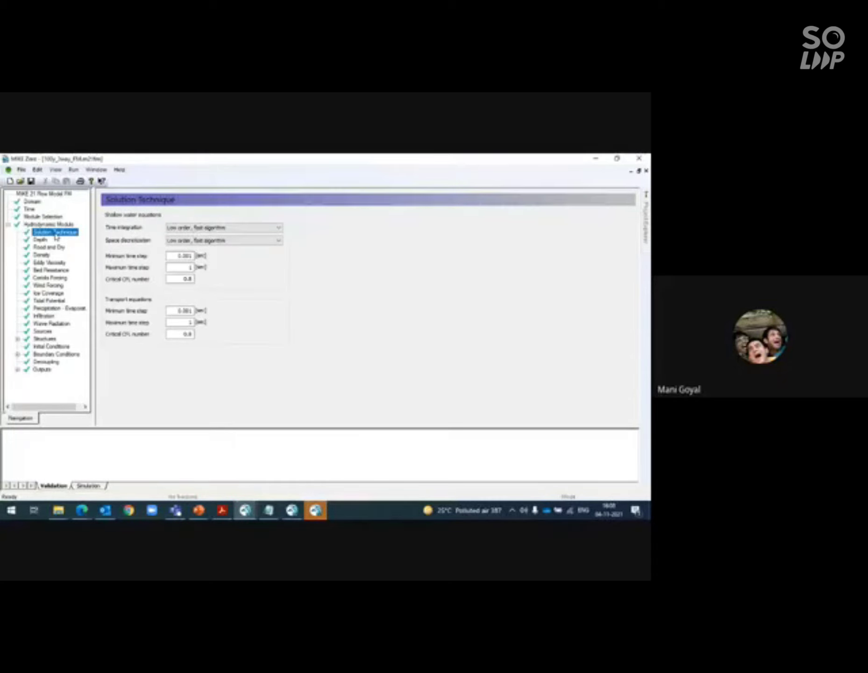
click(40, 240)
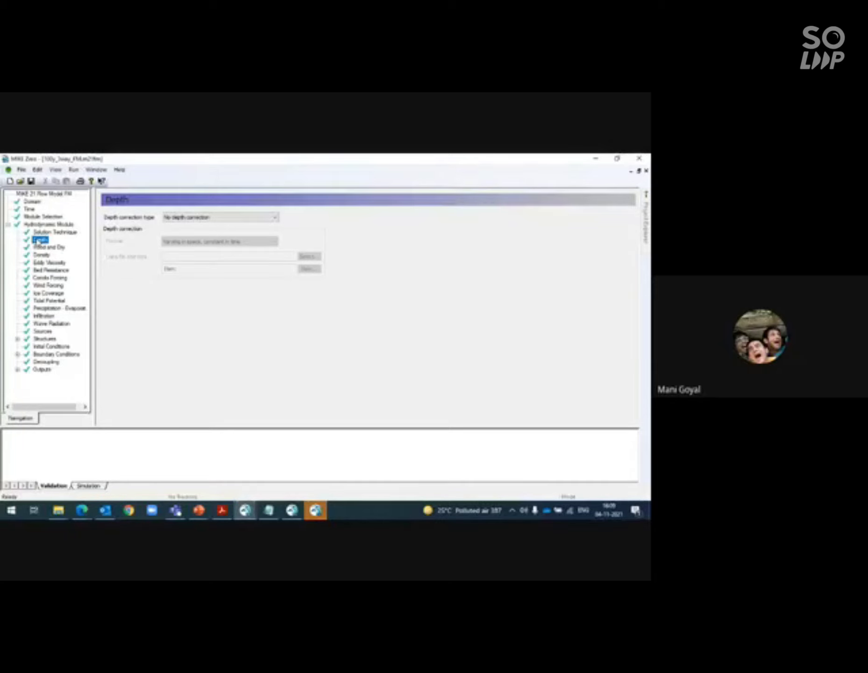
click(43, 248)
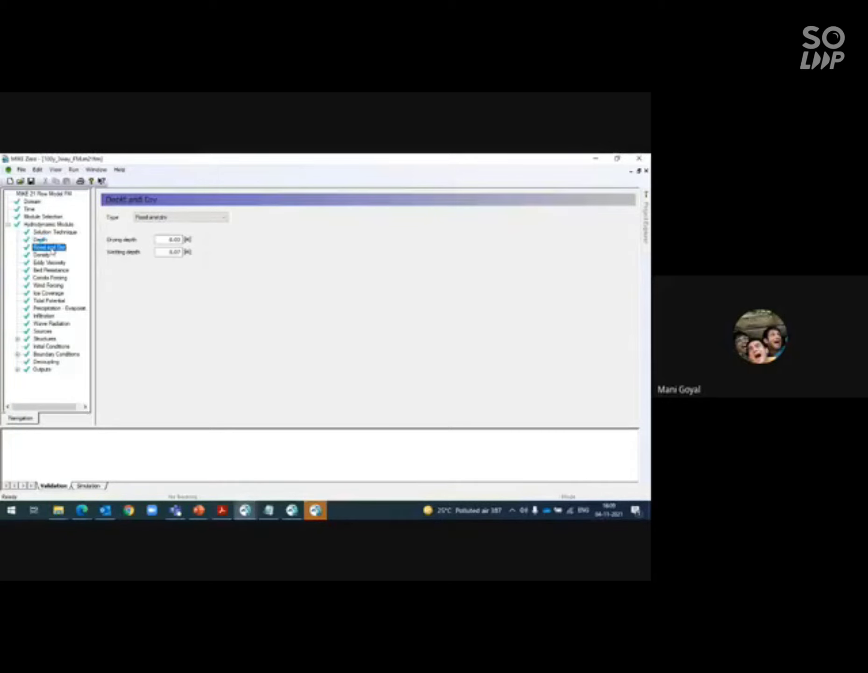
click(41, 241)
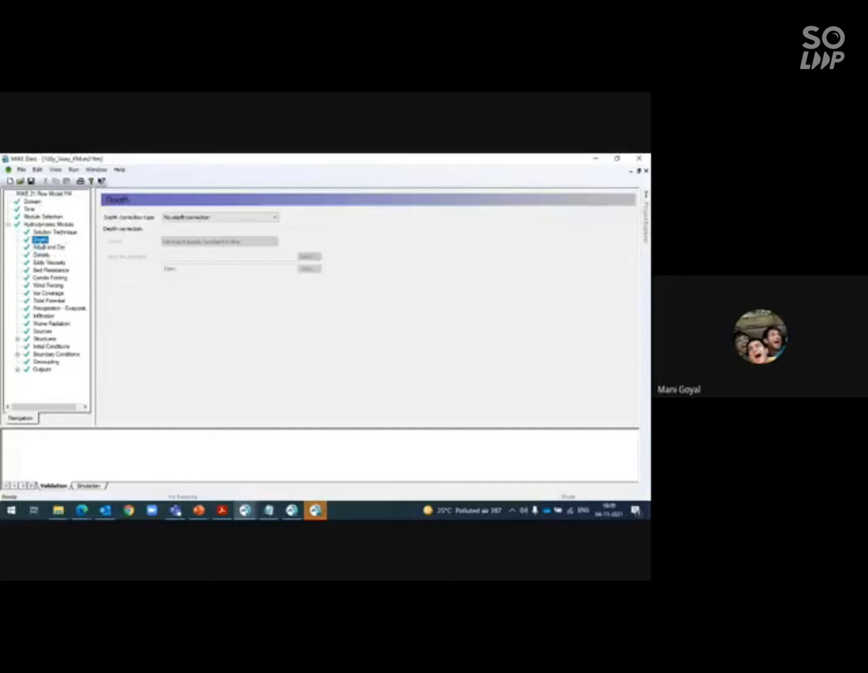
click(47, 248)
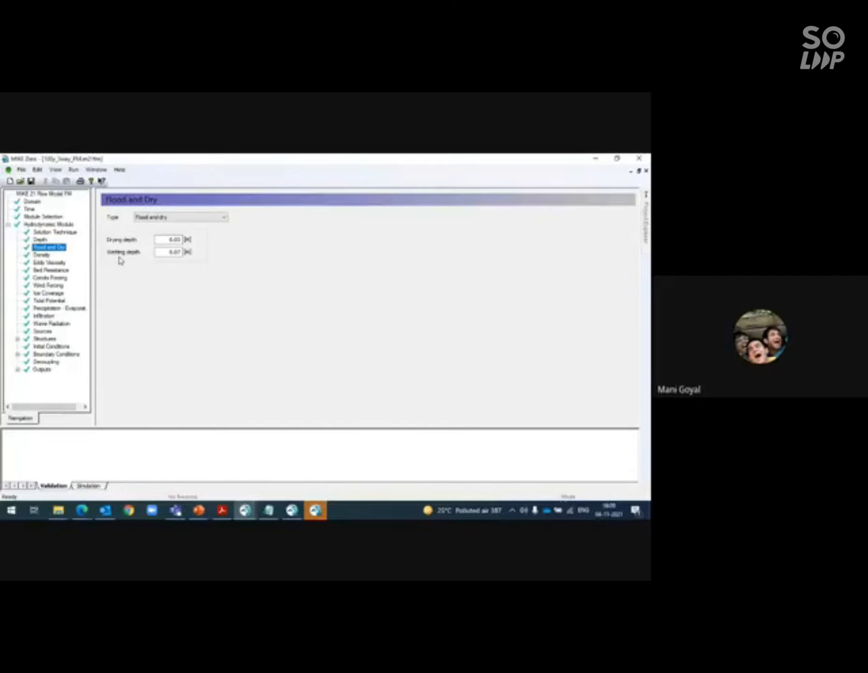
Review the Eddy Viscosity page and its available eddy types, along with the Bed Resistance settings.
click(52, 263)
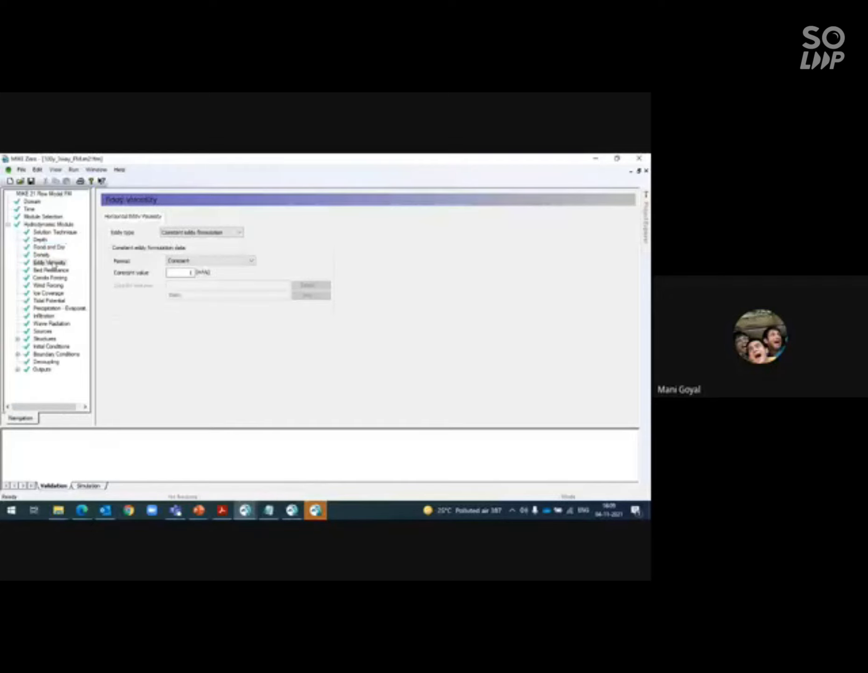
click(198, 232)
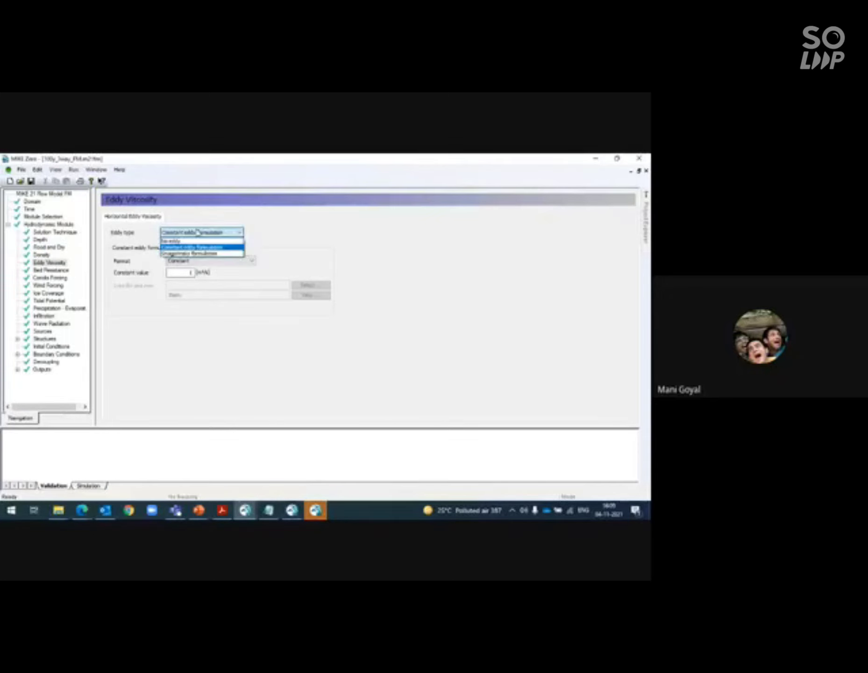
click(197, 232)
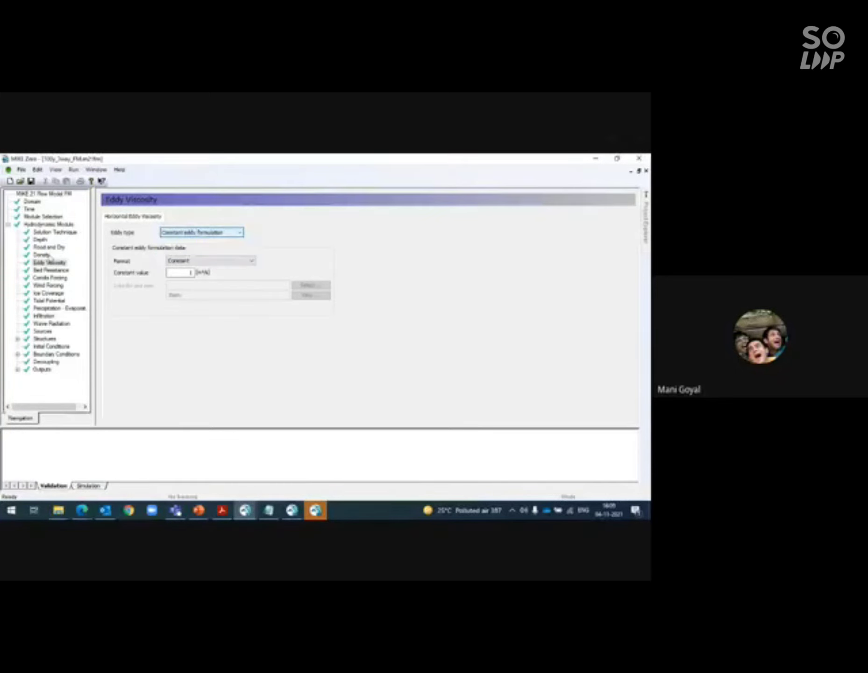
click(39, 271)
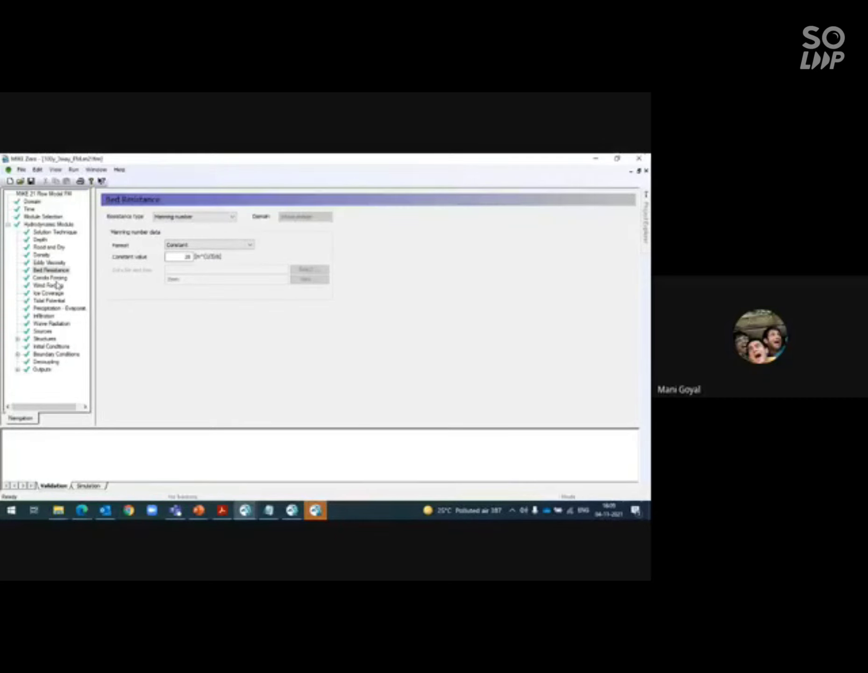
Review the Coriolis Forcing, Wind Forcing, Ice Coverage, Tidal Potential, and Precipitation - Evaporation settings.
click(56, 280)
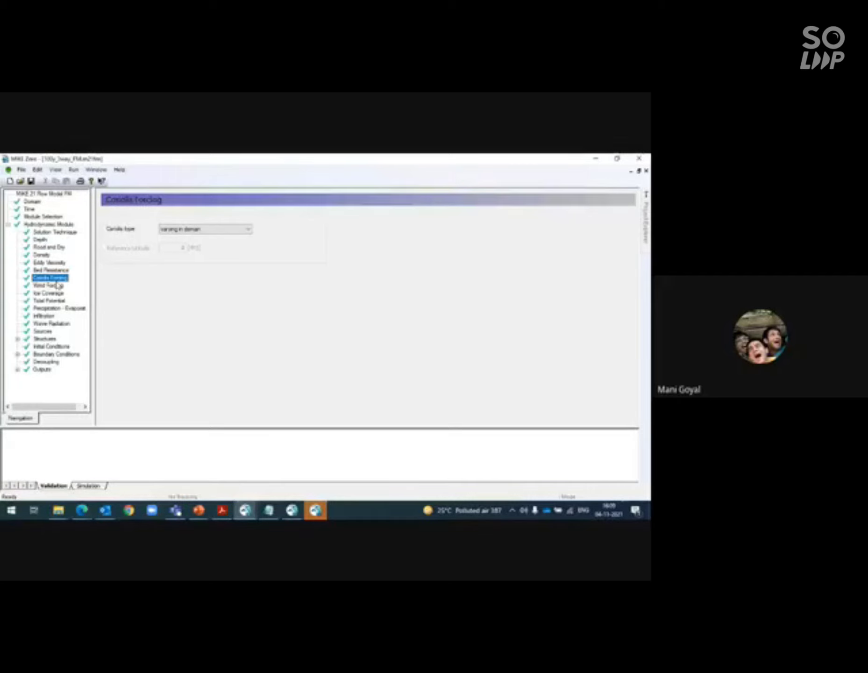
click(57, 285)
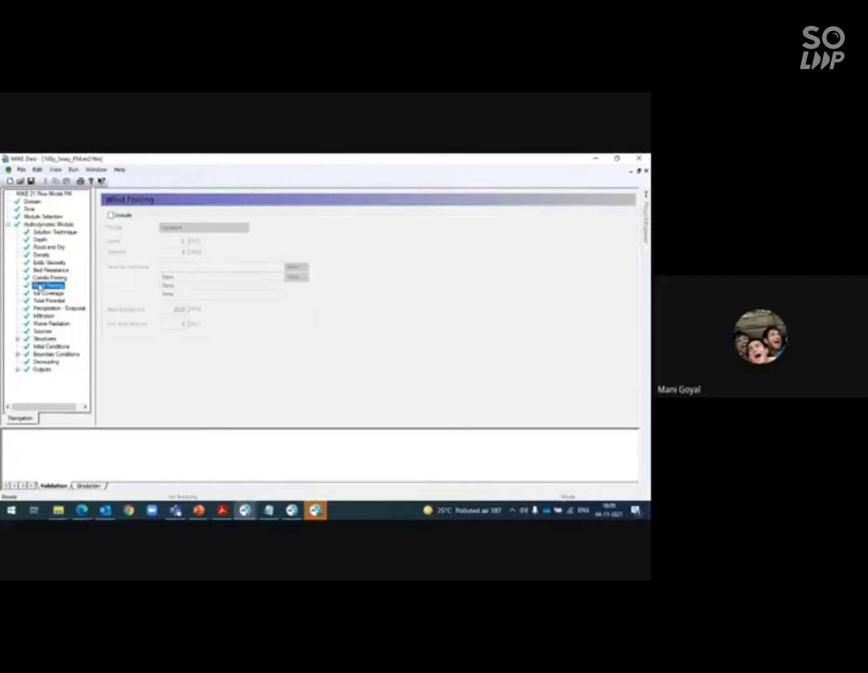
click(55, 293)
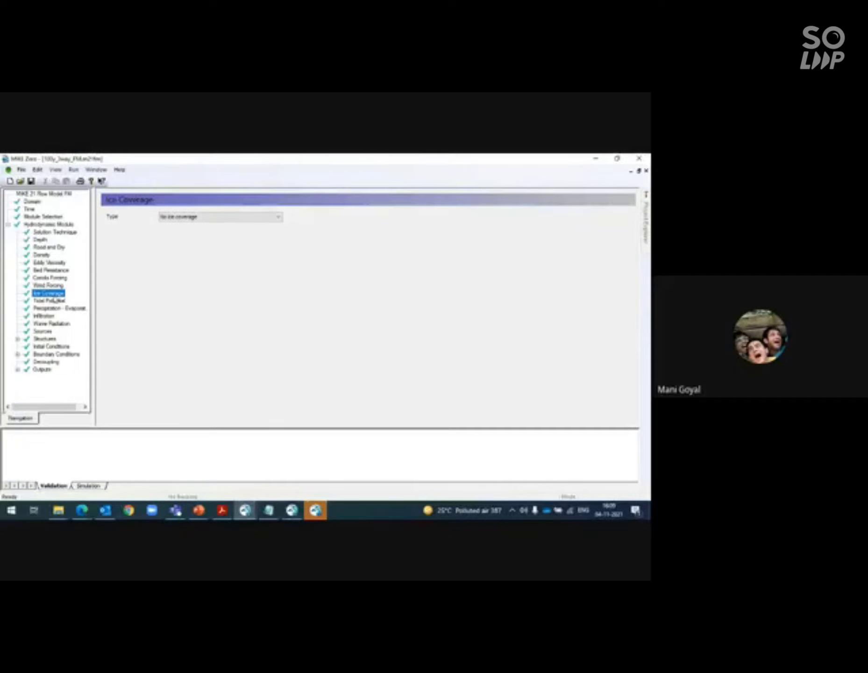
click(52, 301)
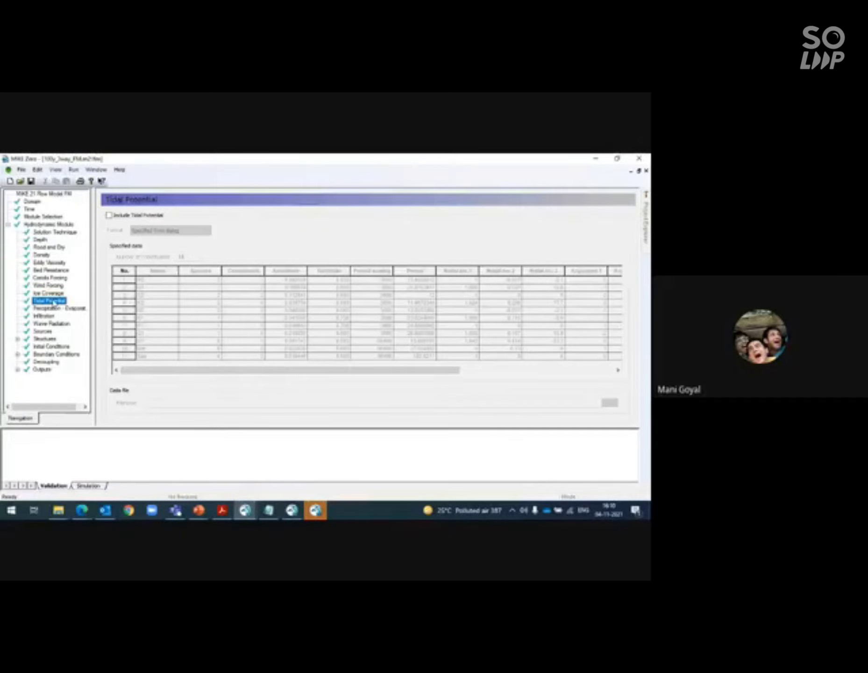
click(41, 310)
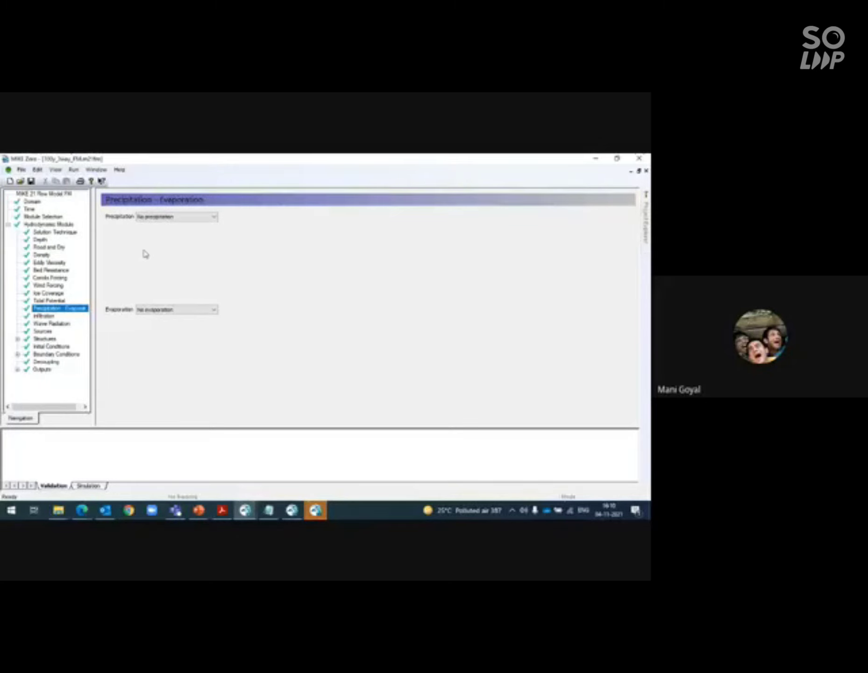
Review the Wave Radiation, Sources, and Structures pages of the Hydrodynamic Module.
click(53, 324)
click(42, 330)
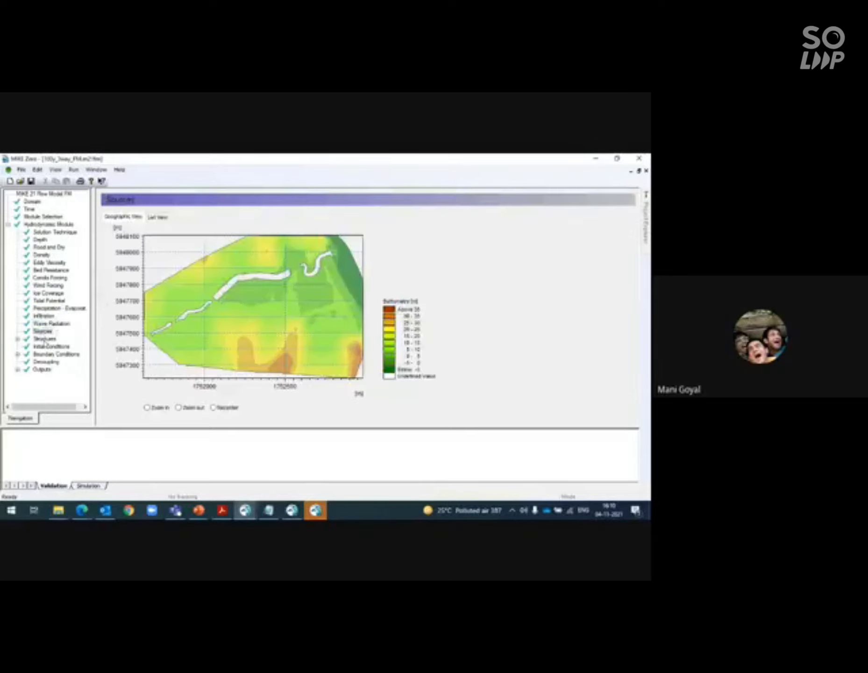
click(44, 339)
click(42, 330)
Review the Code 3 boundary condition and the Initial Conditions page with its available types.
click(17, 357)
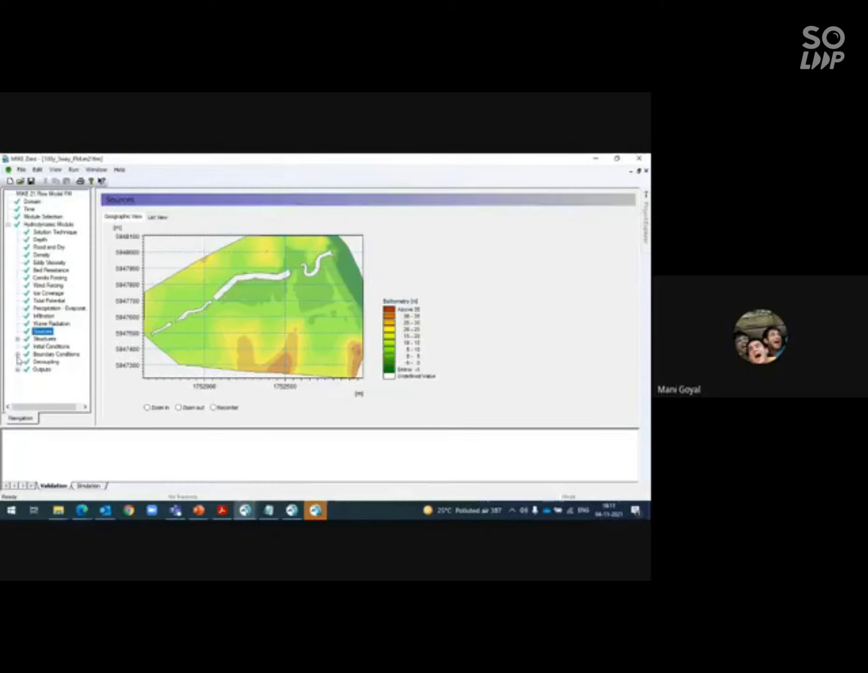
click(18, 355)
click(51, 362)
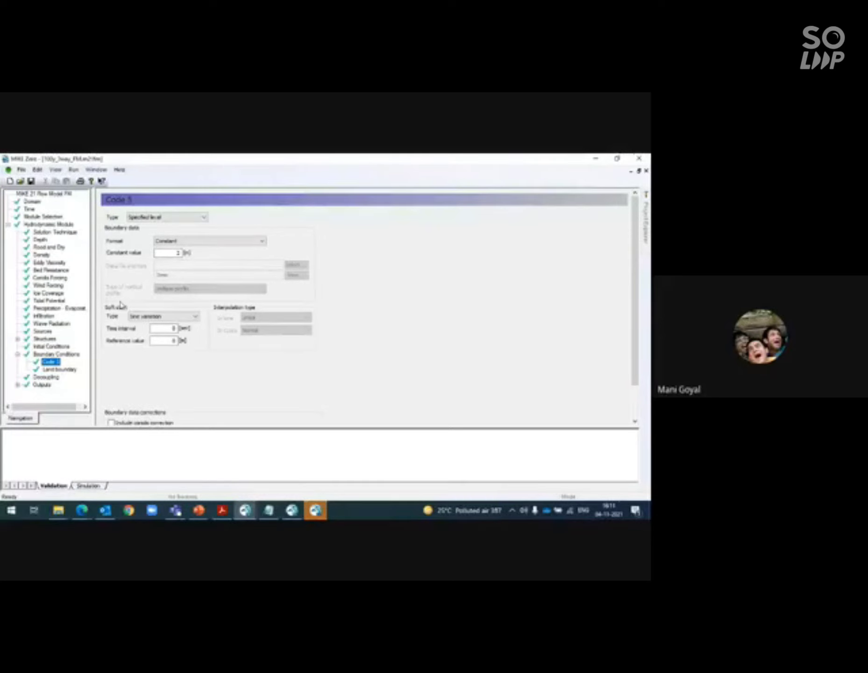
click(52, 346)
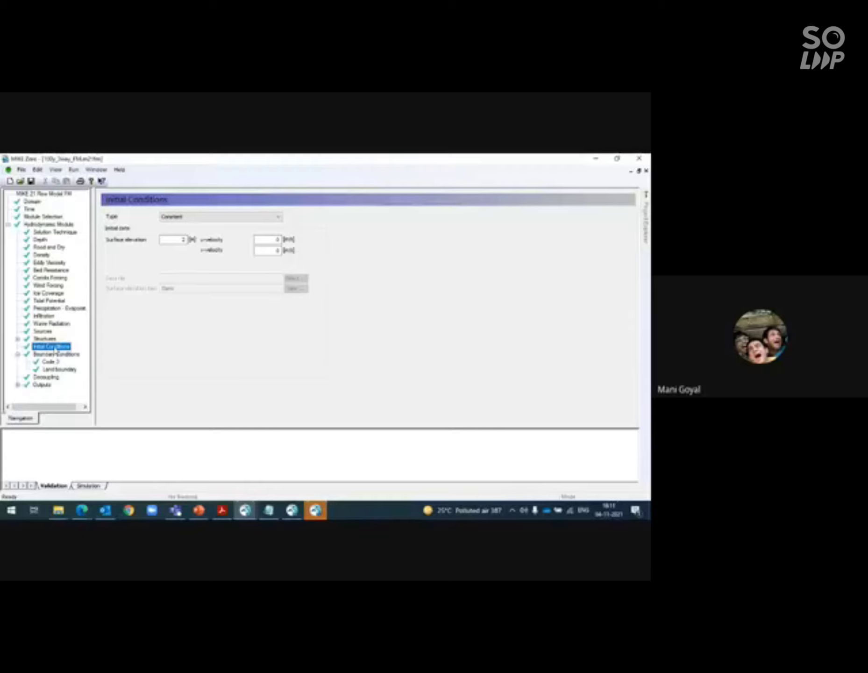
click(247, 216)
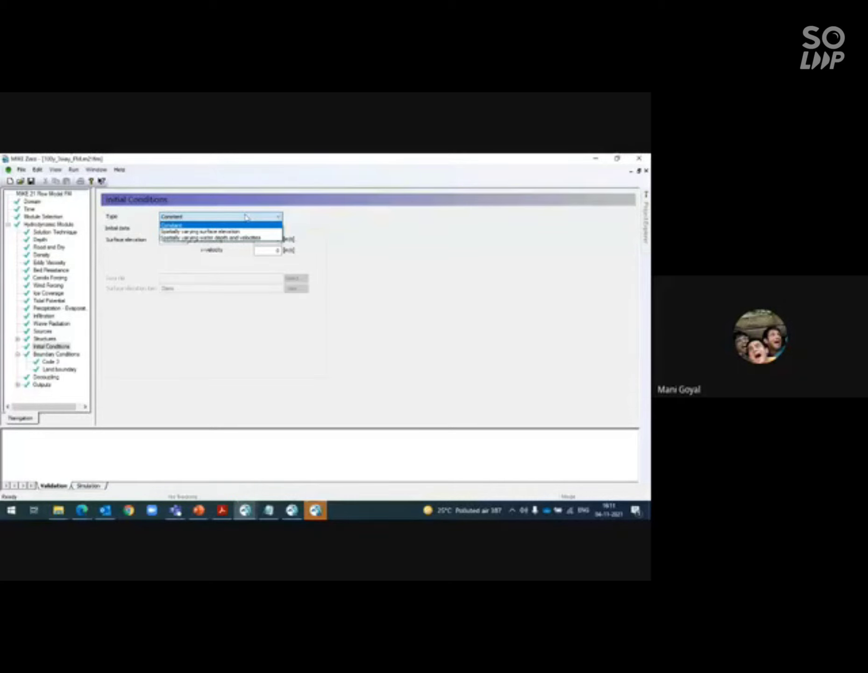
click(467, 267)
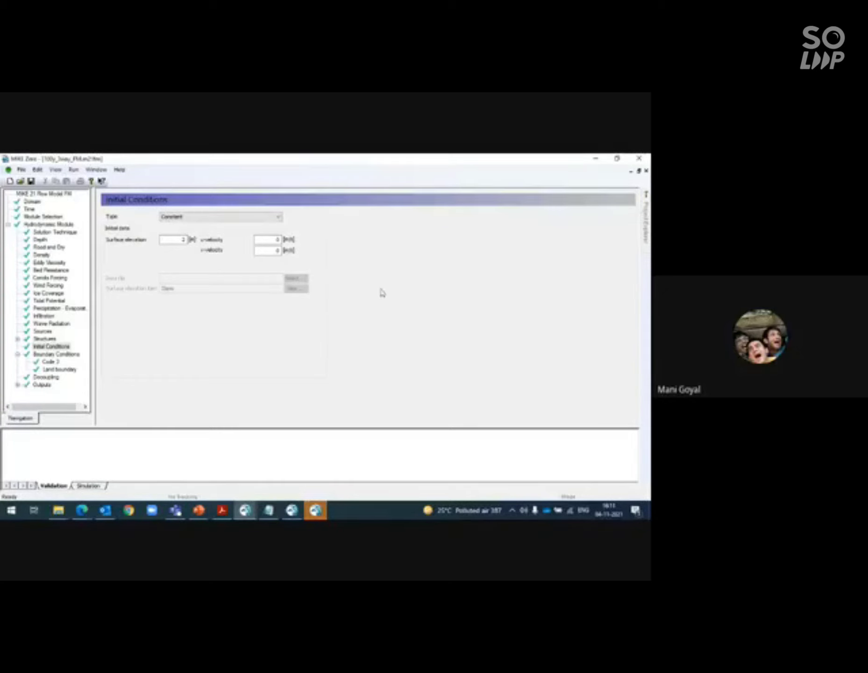
Review the Outputs list and Output 1's specification, including its available field types and output items.
click(45, 384)
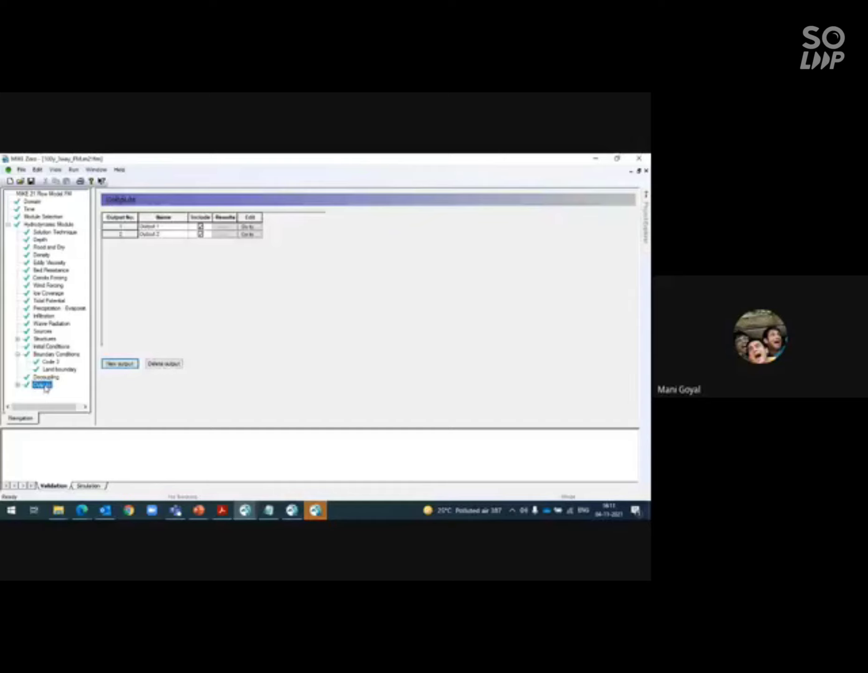
click(18, 386)
click(48, 385)
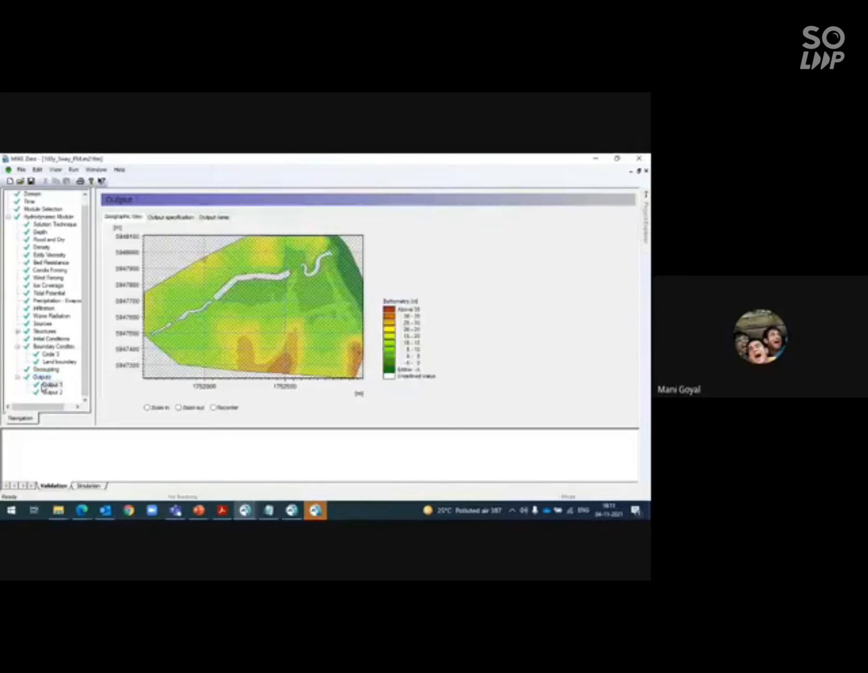
click(172, 217)
click(183, 242)
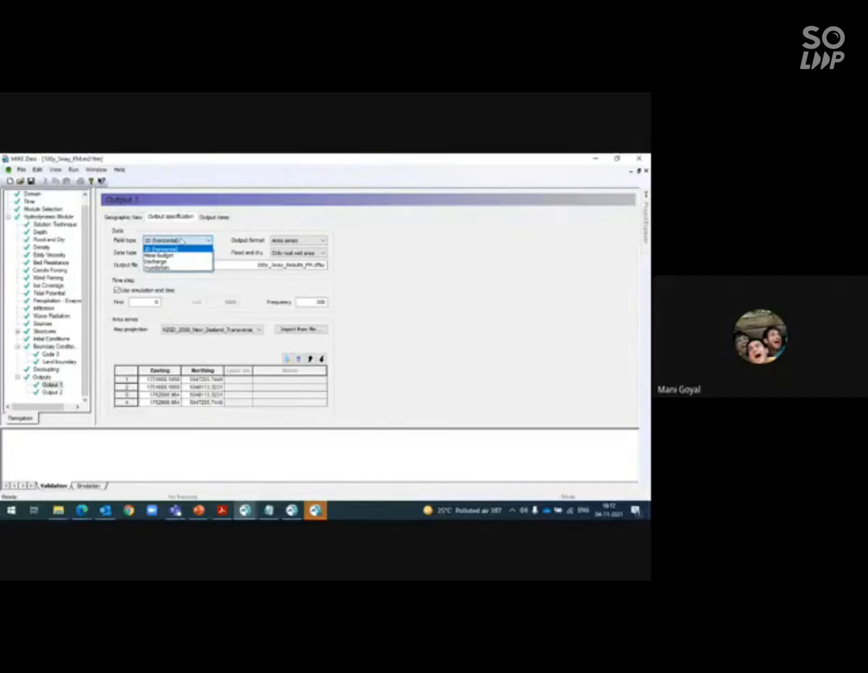
click(182, 240)
click(215, 216)
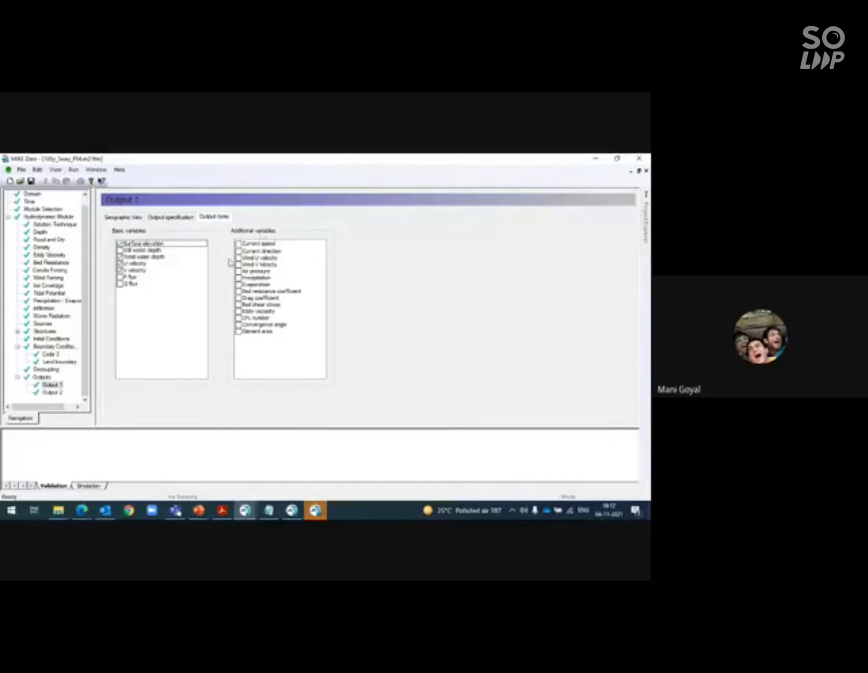
click(170, 218)
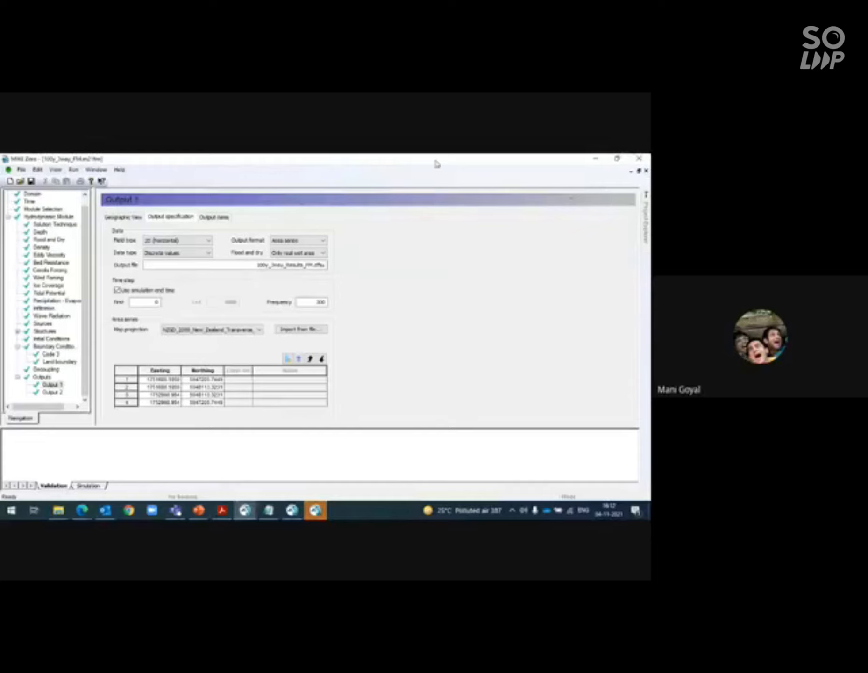
Switch to the 100y_3way_FM.couple file and examine its Link Definitions and the map's commands for linking river, urban, and MIKE 21 models.
click(103, 171)
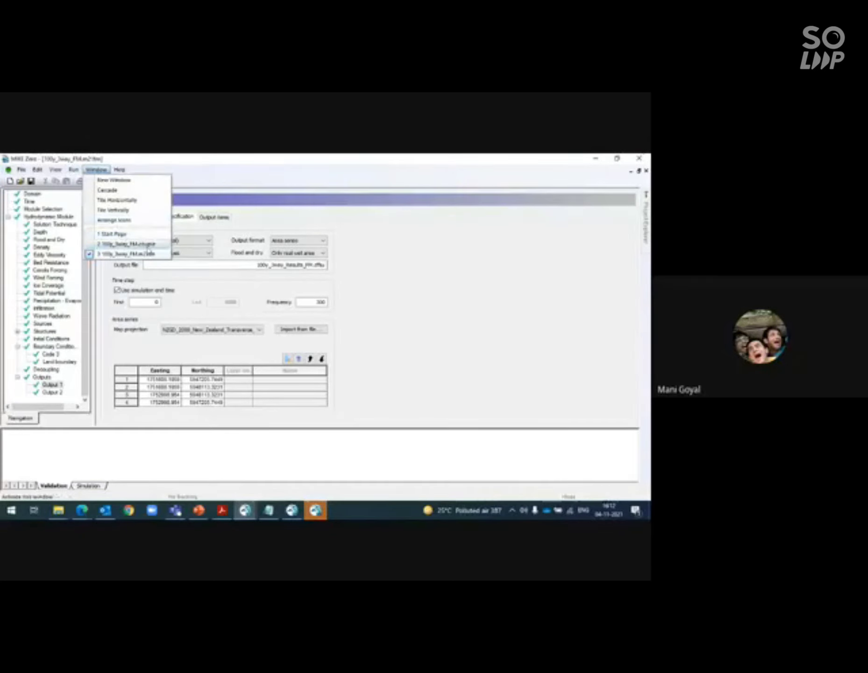
click(140, 243)
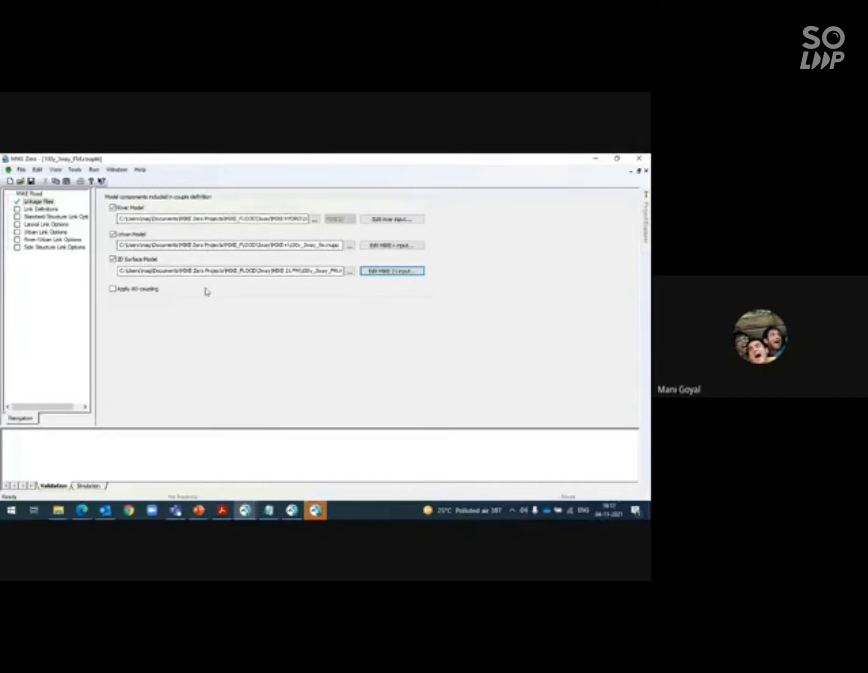
click(43, 210)
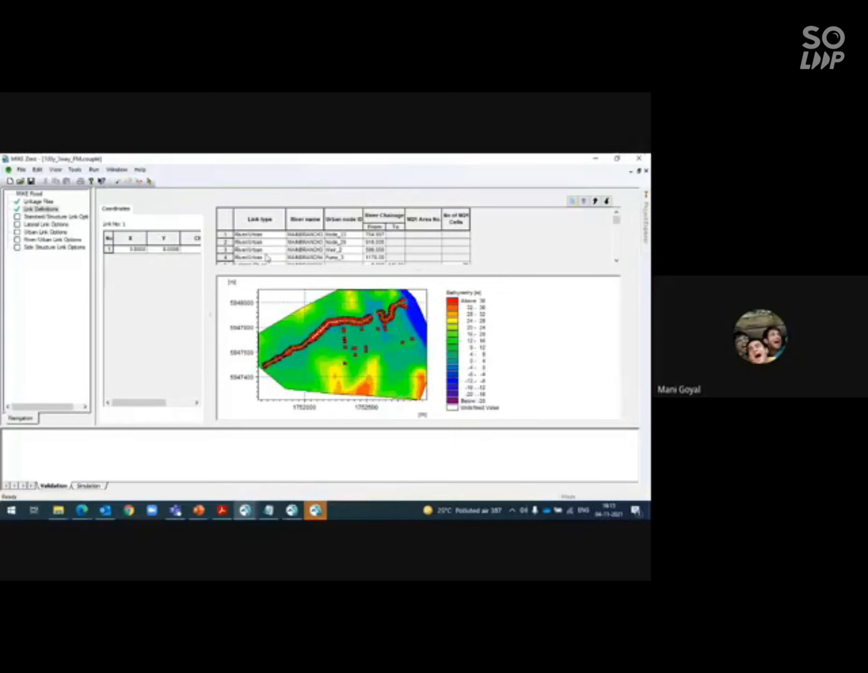
right_click(290, 310)
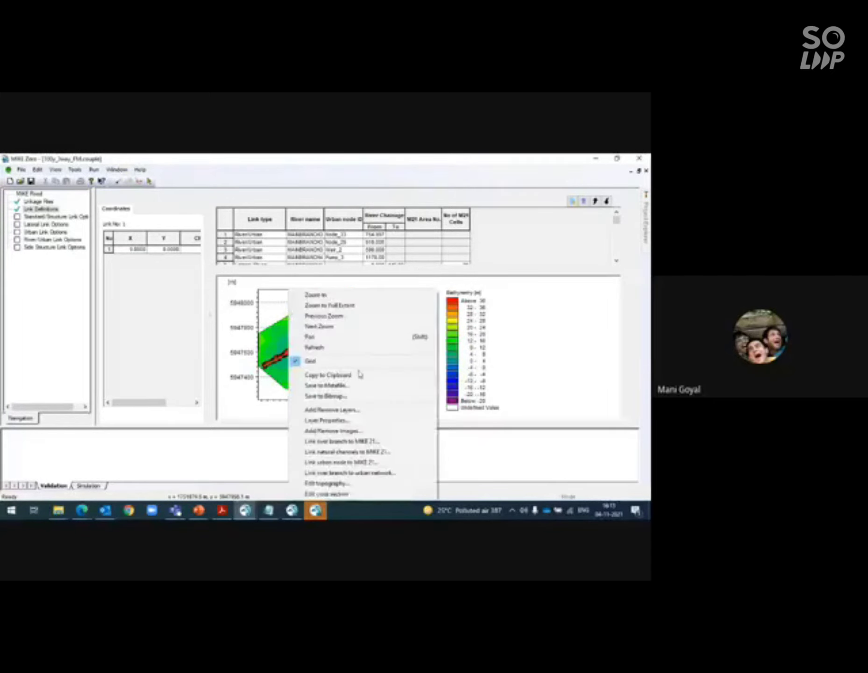
click(309, 326)
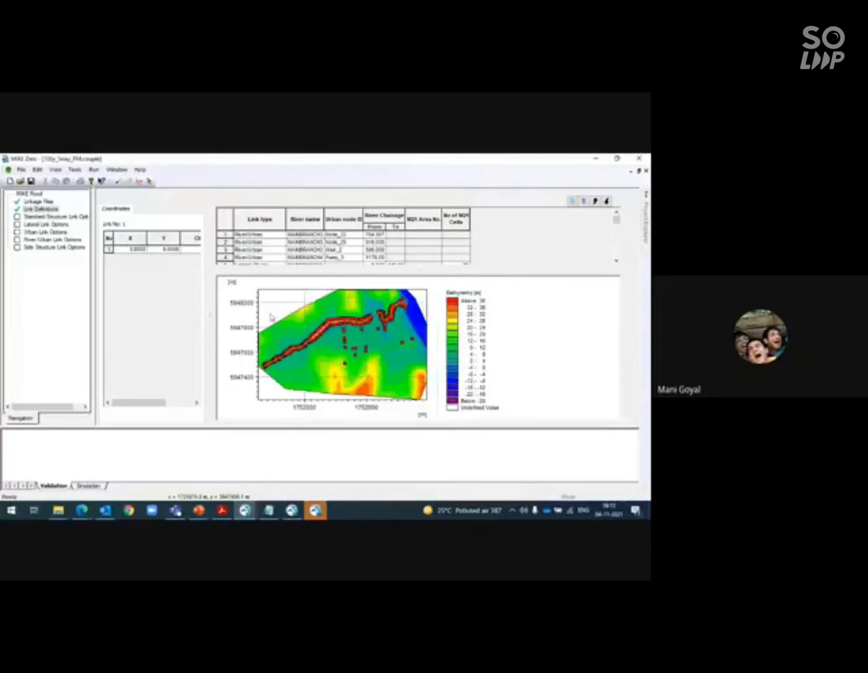
right_click(293, 323)
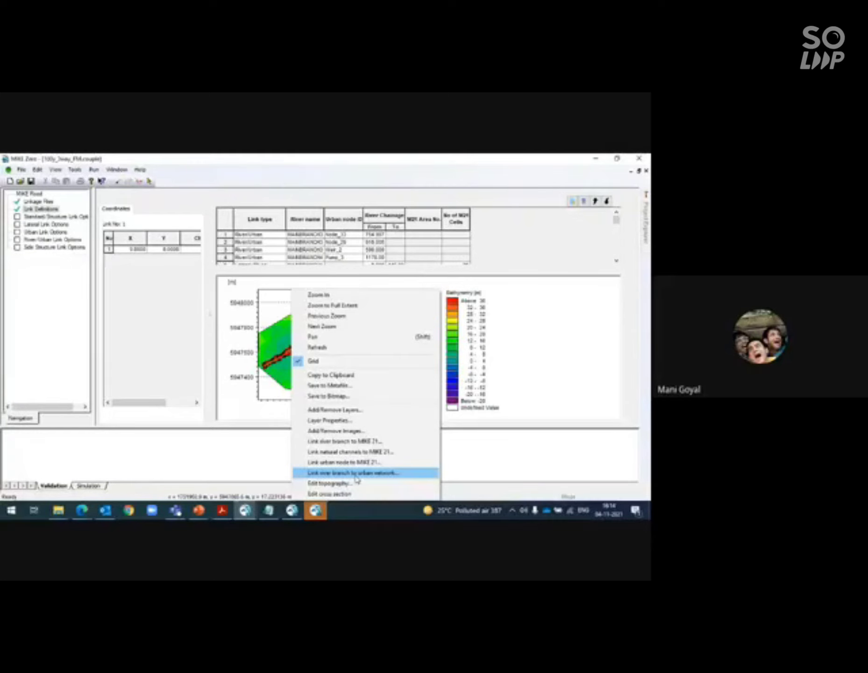
click(487, 451)
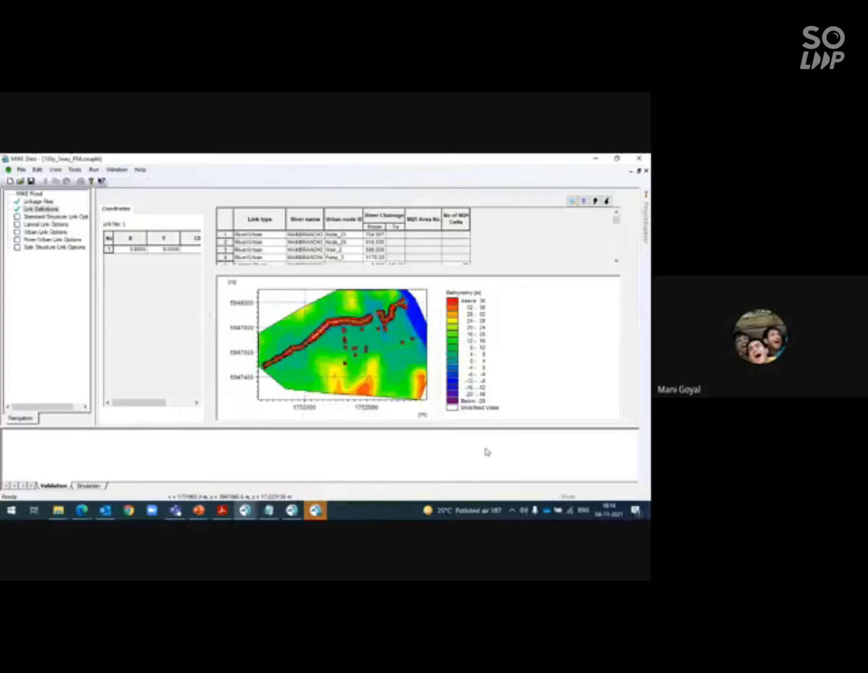
Review the Standard/Structure, Lateral, Urban, River/Urban, and Side Structure Link Options tables.
click(67, 217)
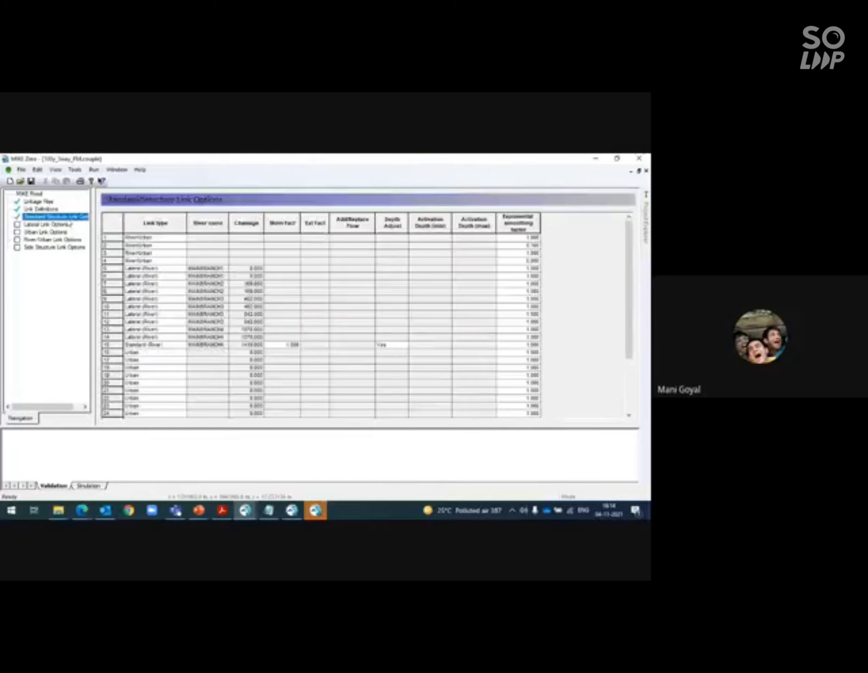
click(57, 225)
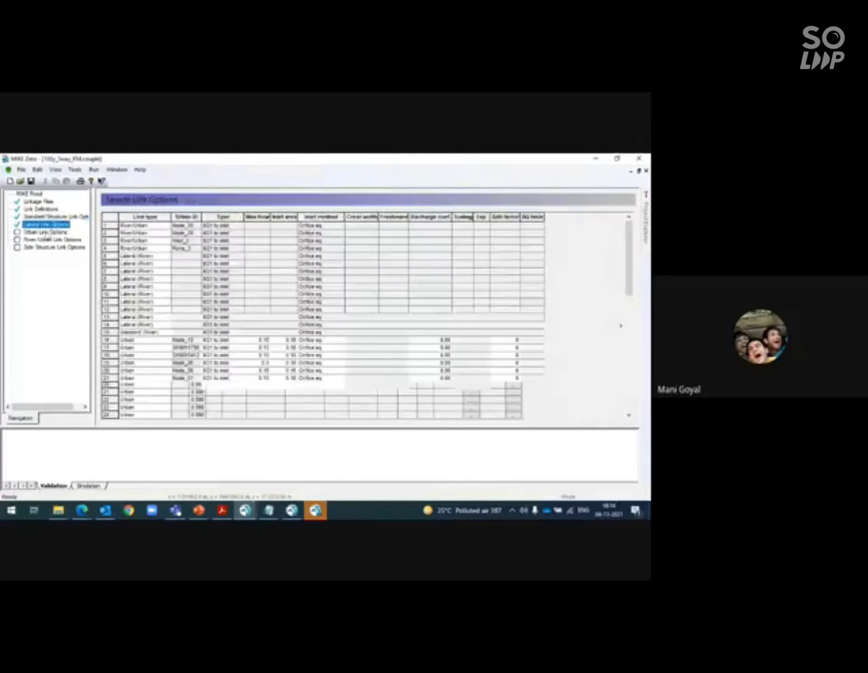
click(45, 232)
click(53, 241)
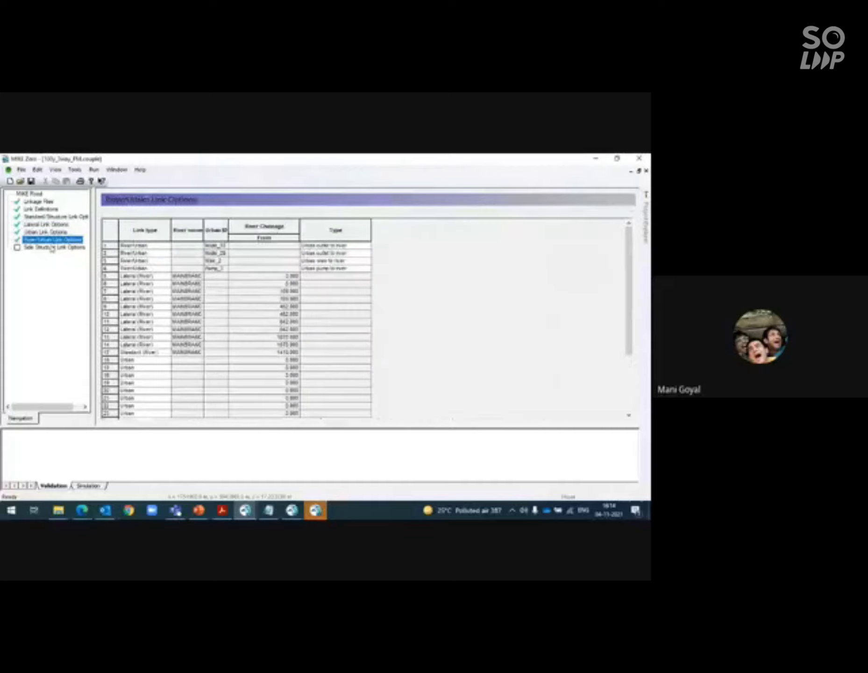
click(38, 248)
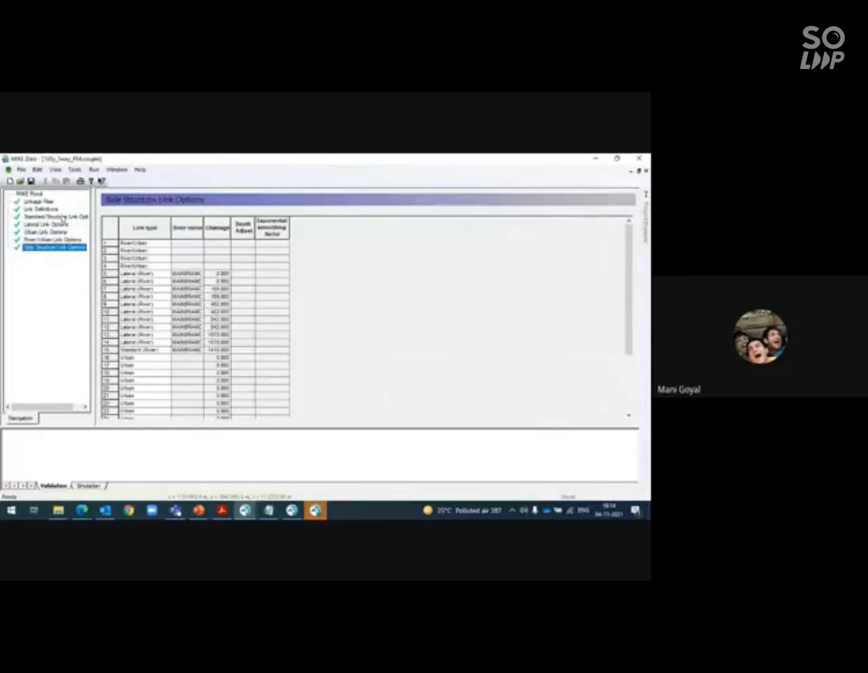
Show the available run commands for starting the coupled simulation and MIKE+ preprocessing.
click(94, 170)
mouse_move(116, 170)
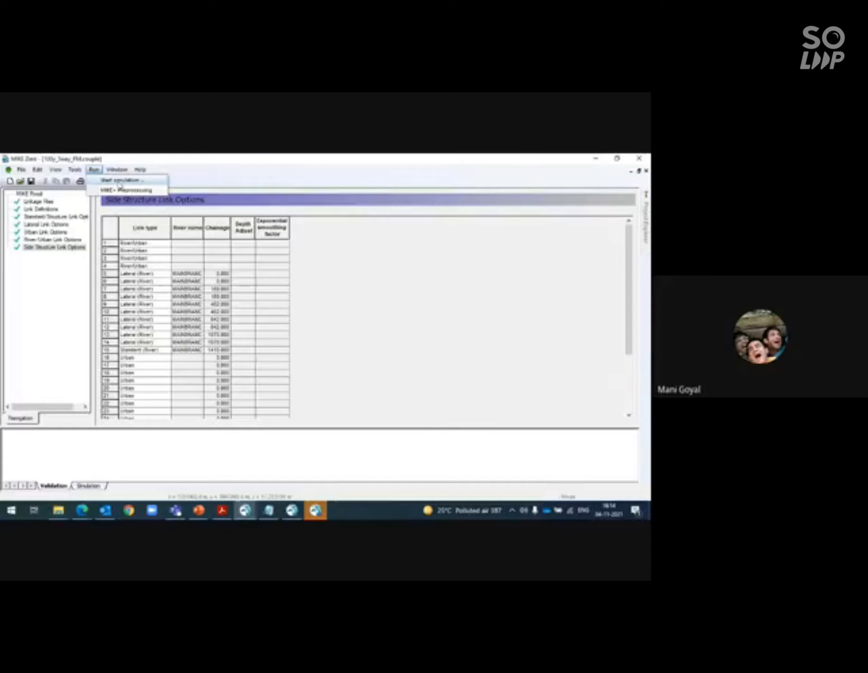
click(70, 285)
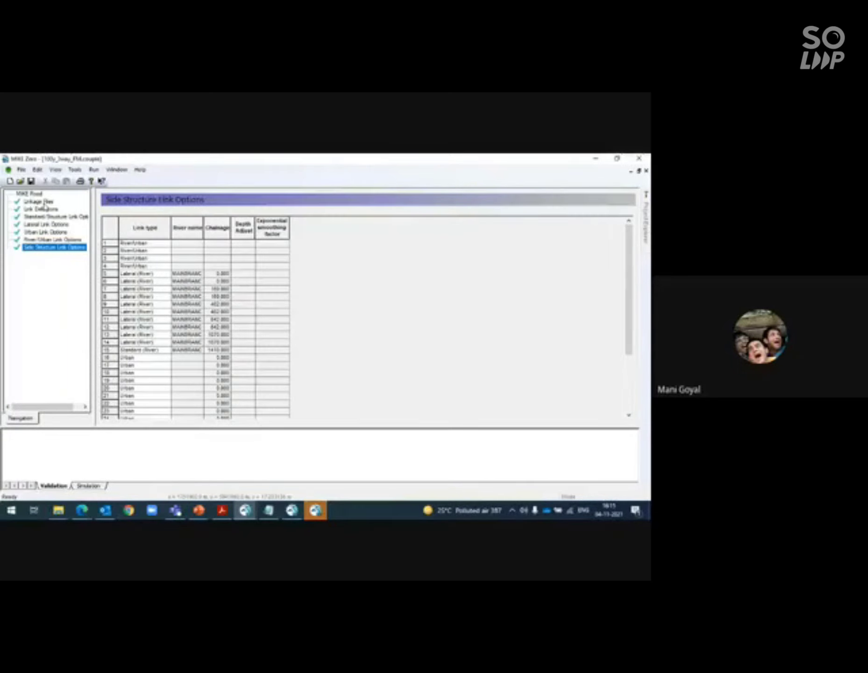
Switch to the 100y_3way_FM.m21fm model and review Output 1's geographic view, output specification, and output items again.
click(116, 169)
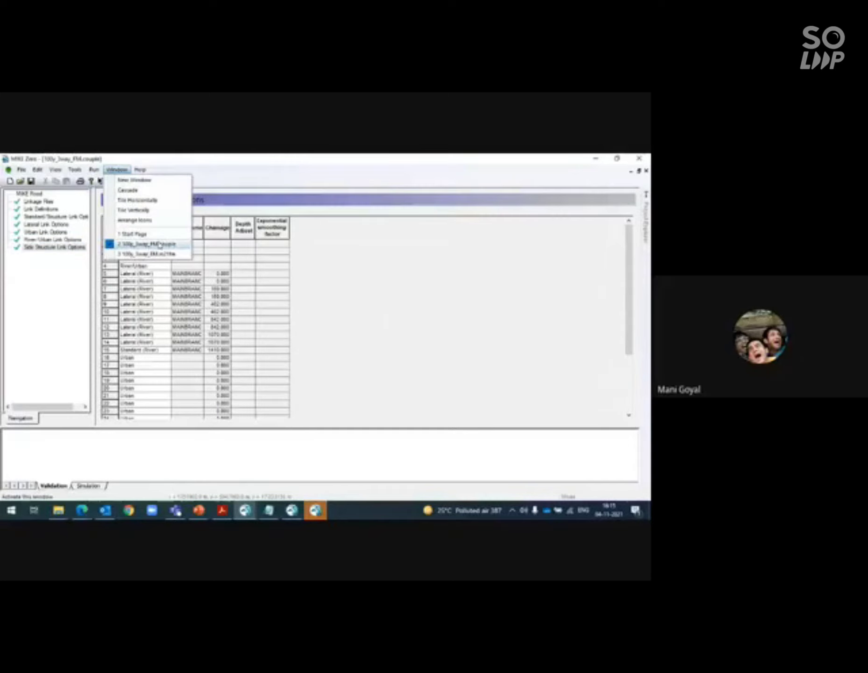
click(159, 255)
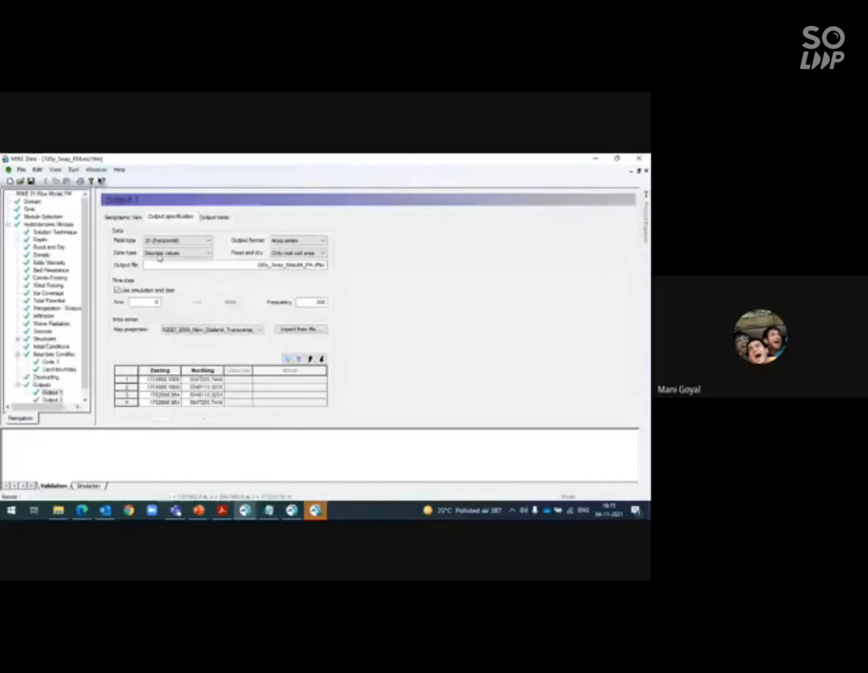
click(45, 385)
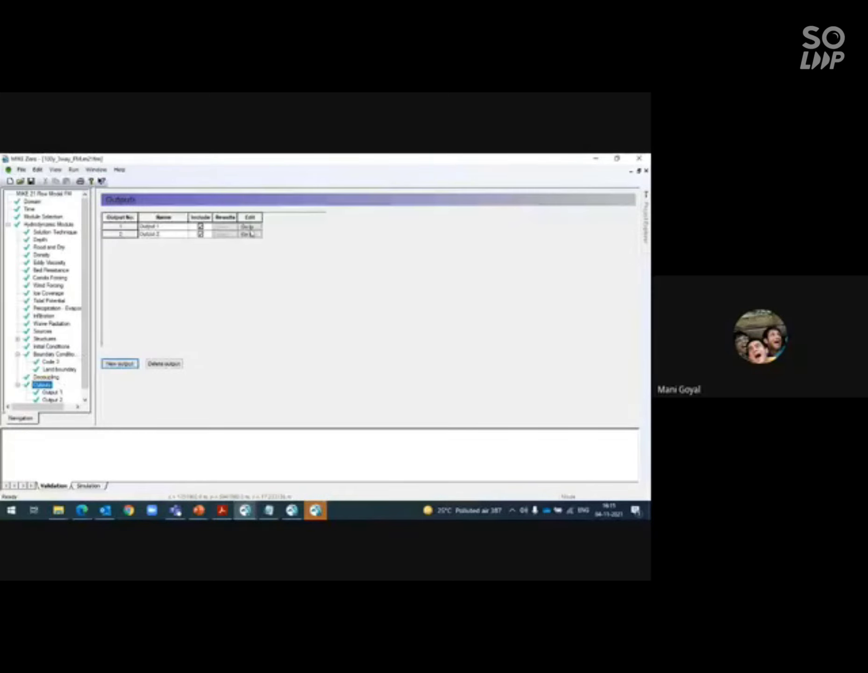
click(85, 400)
click(57, 385)
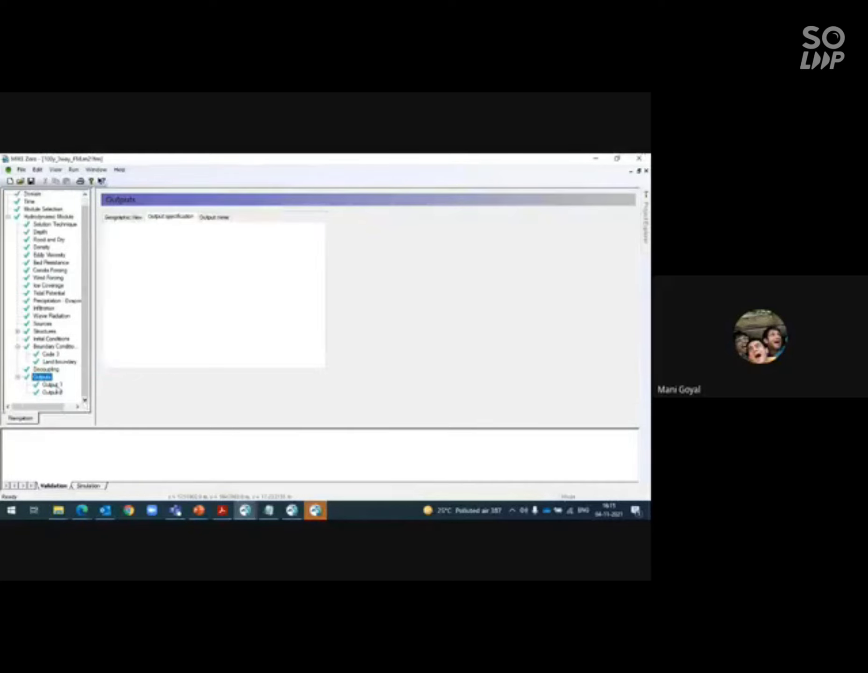
click(120, 217)
click(163, 222)
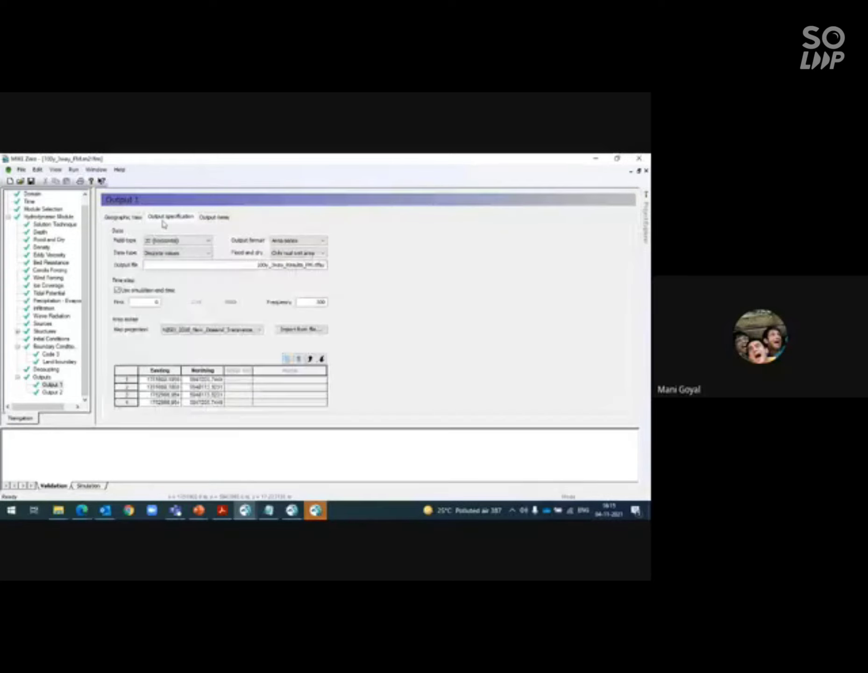
click(212, 219)
click(178, 219)
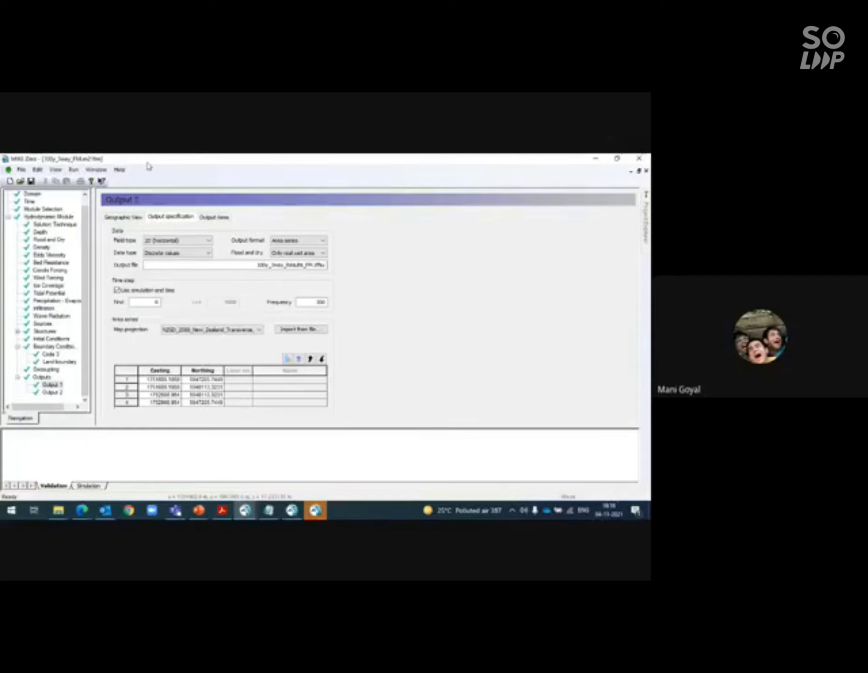
Return to the 100y_3way_FM.couple file and show its Linkage Files page.
click(96, 169)
click(122, 243)
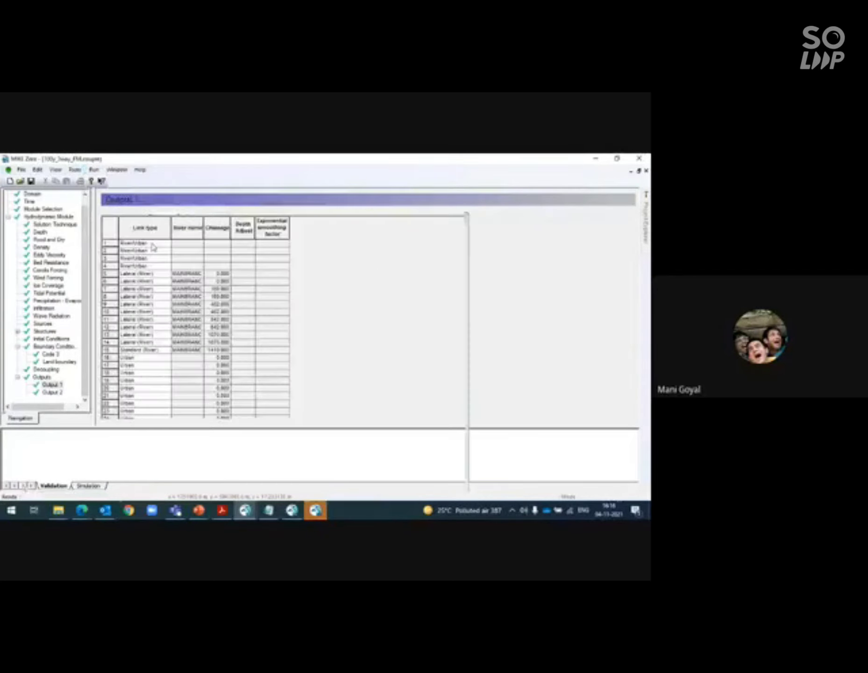
click(51, 202)
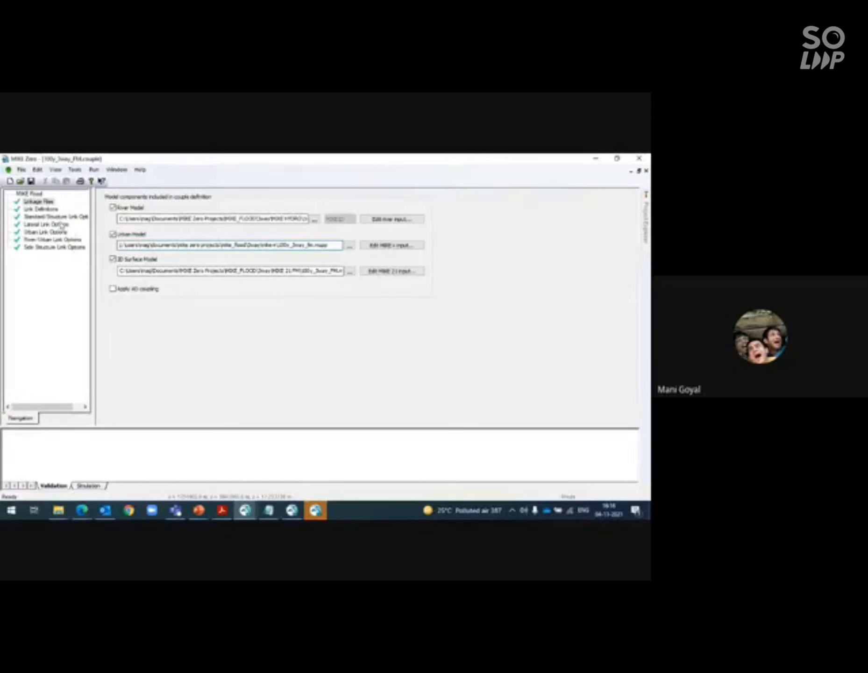
Switch to MIKE+ to view the urban network map, and bring up the Google Meet call.
click(316, 511)
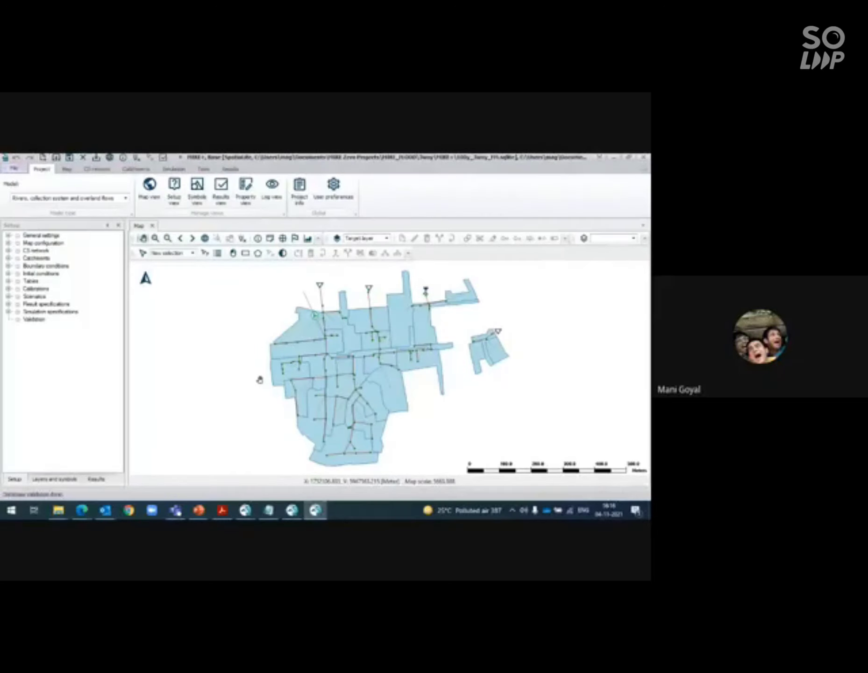
mouse_move(82, 510)
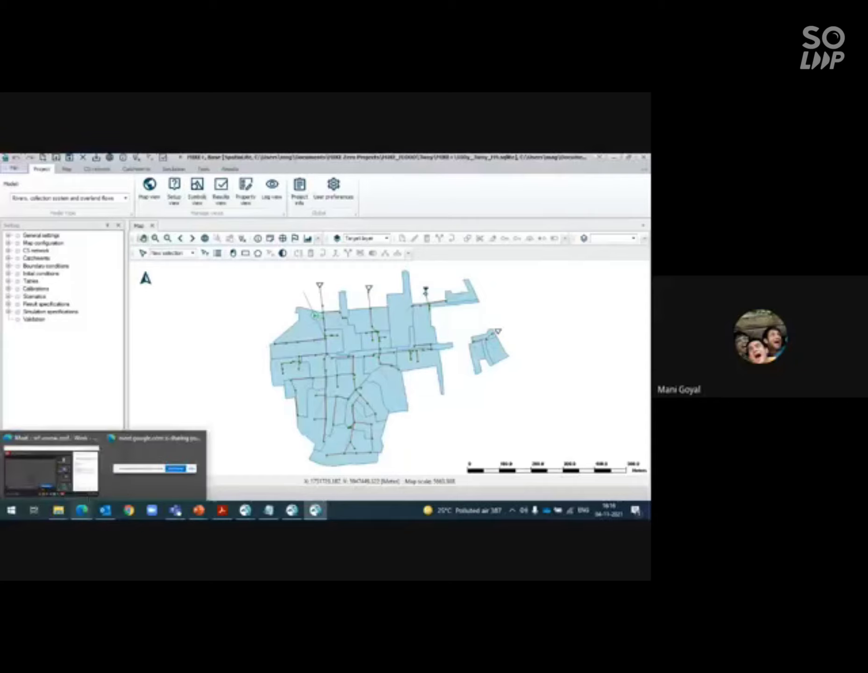
click(57, 467)
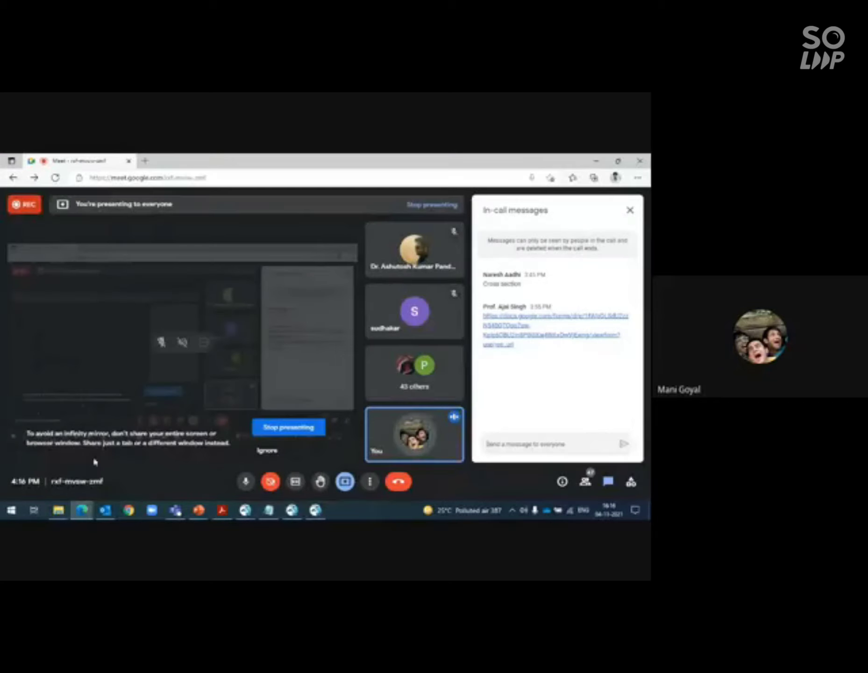
click(246, 482)
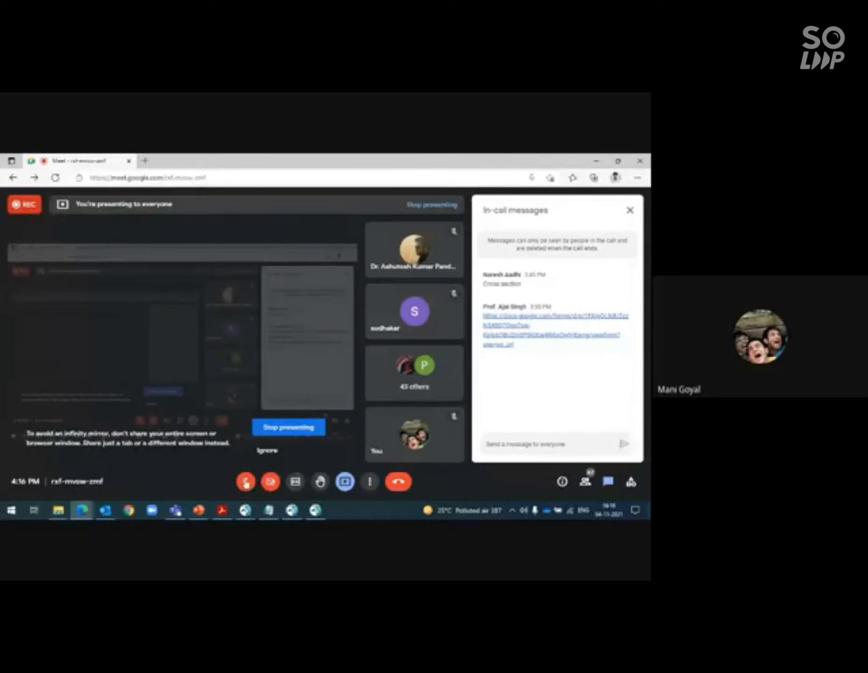
click(246, 482)
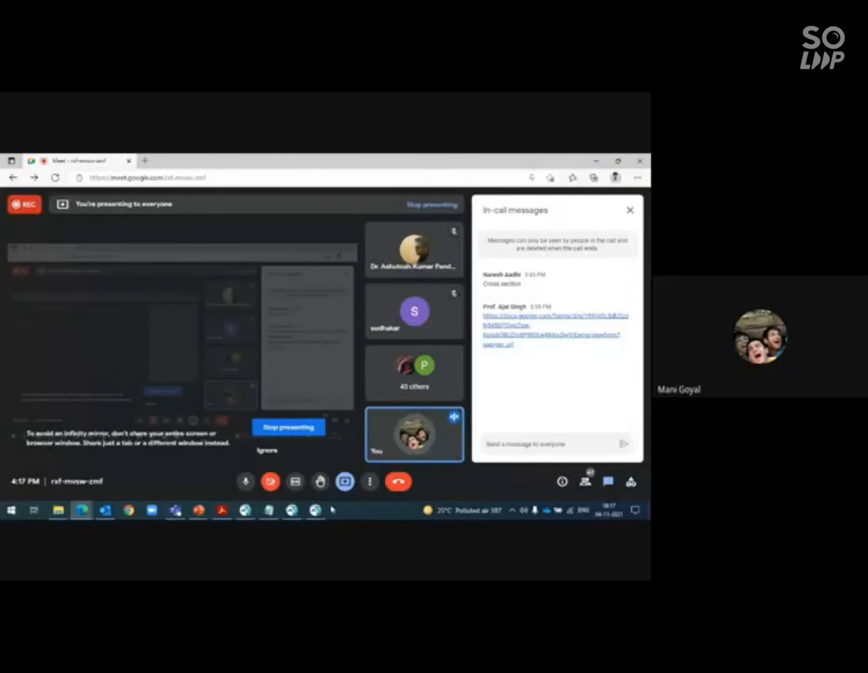
click(12, 512)
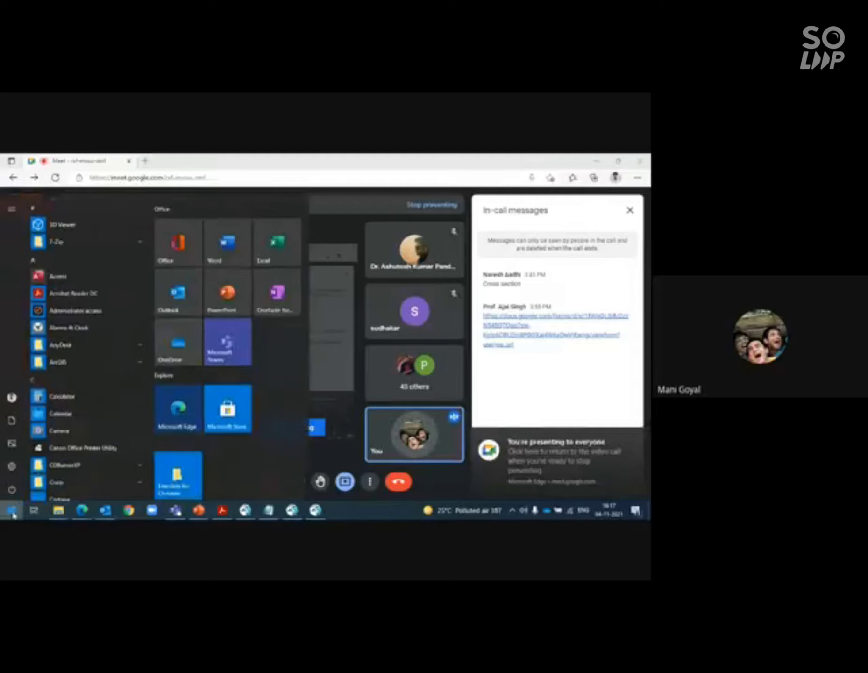
text(mike)
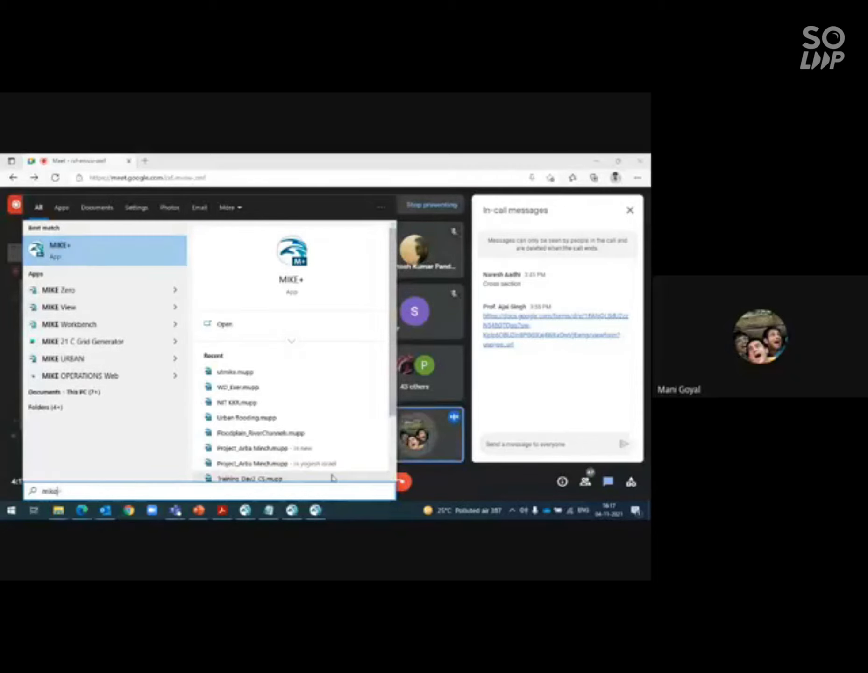
Switch to MIKE+, start a new model setup and agree to close the open 100y_3way_FM project.
click(317, 510)
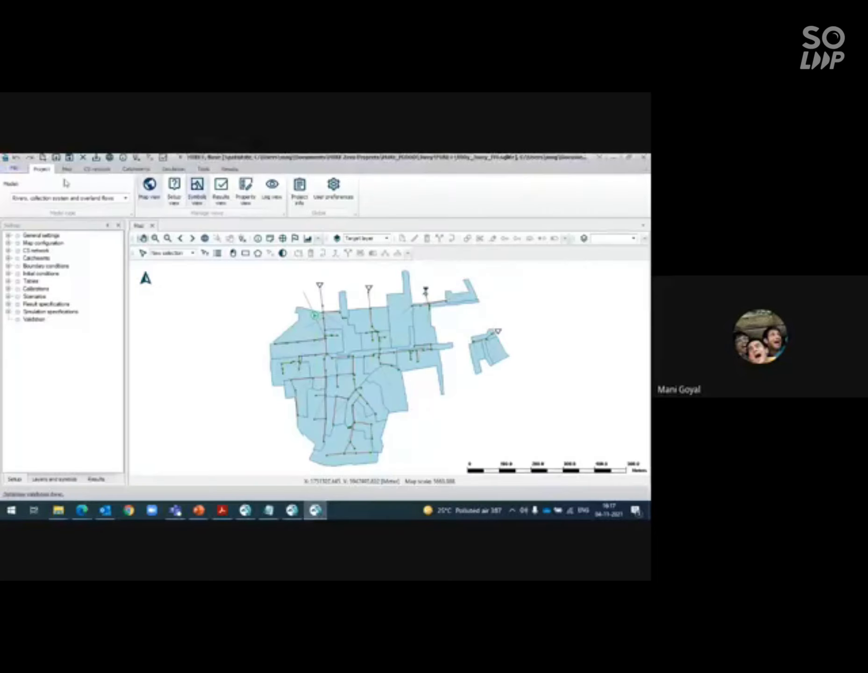
click(22, 169)
click(34, 182)
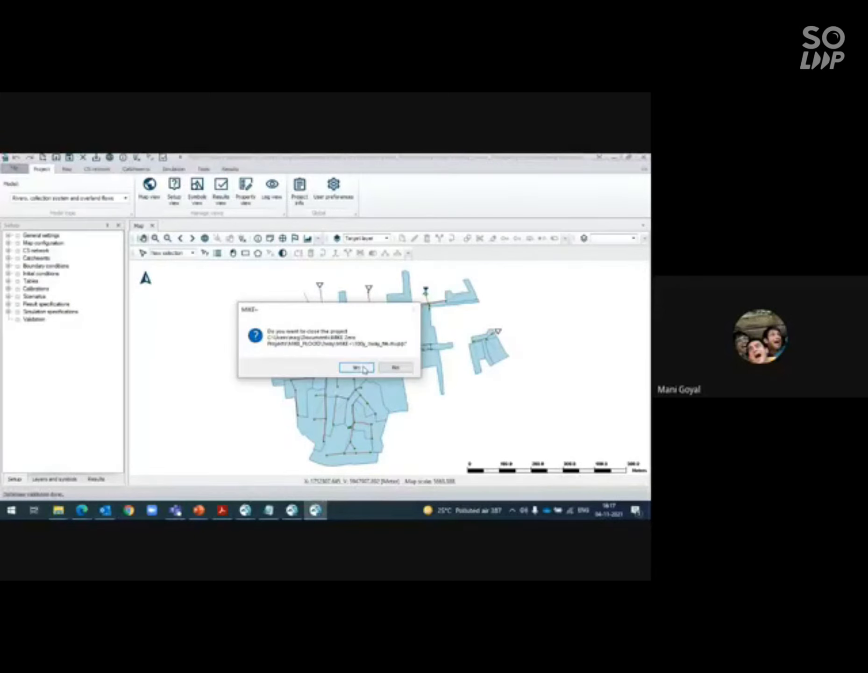
click(364, 369)
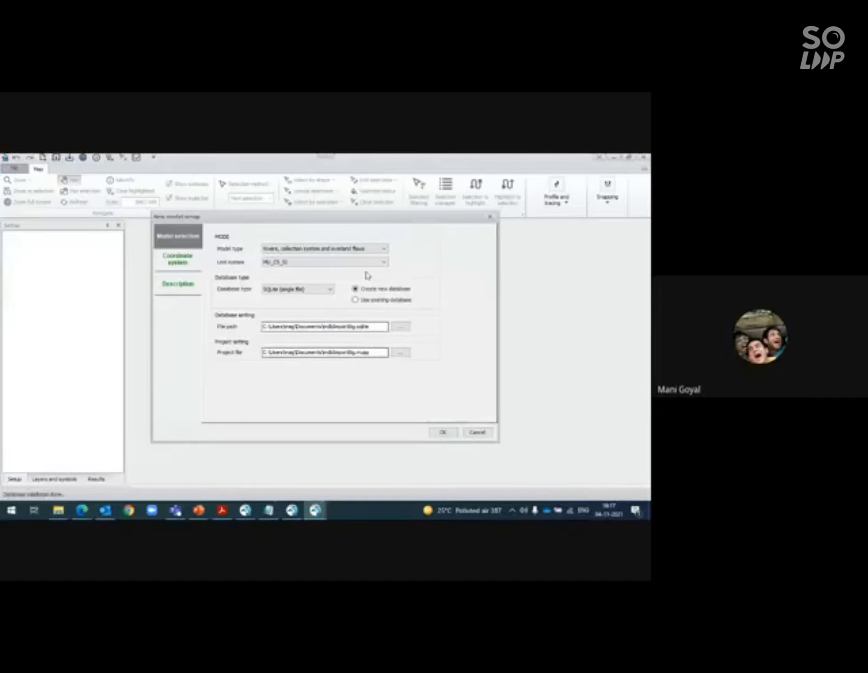
Review the available model types and database types for the new model, keeping Rivers, collection system and overland flows and SQLite (single file).
click(367, 250)
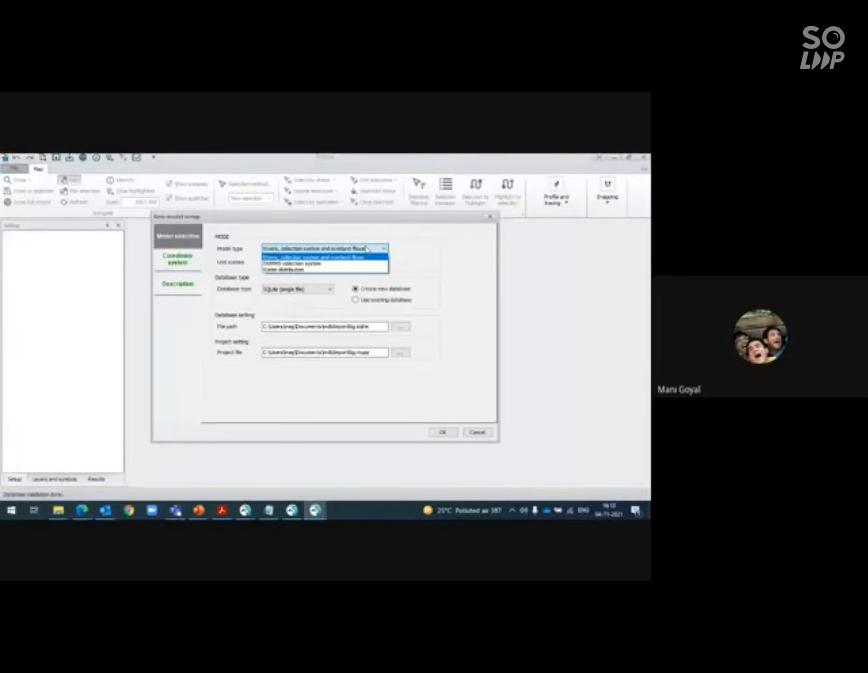
click(364, 249)
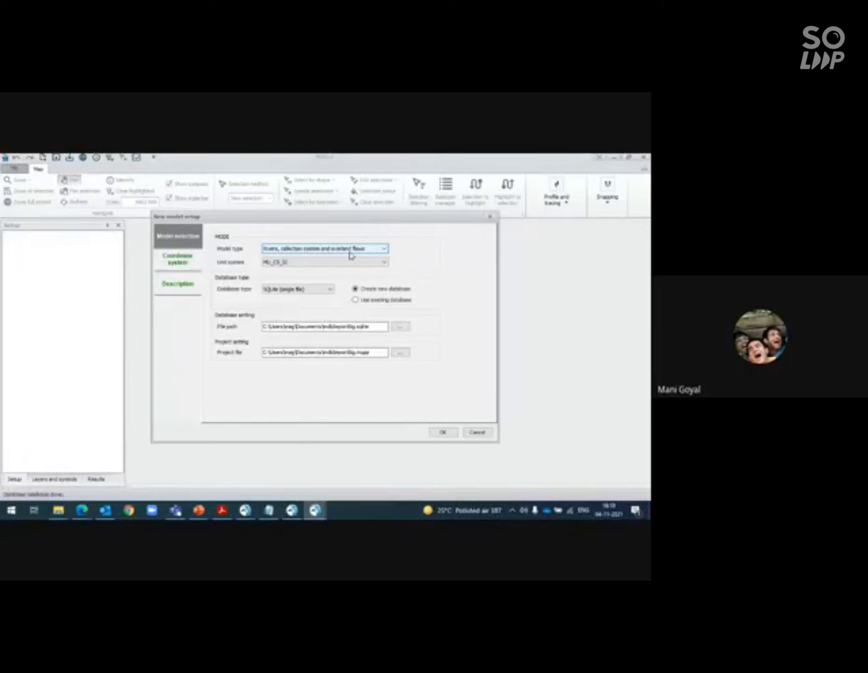
key(Tab)
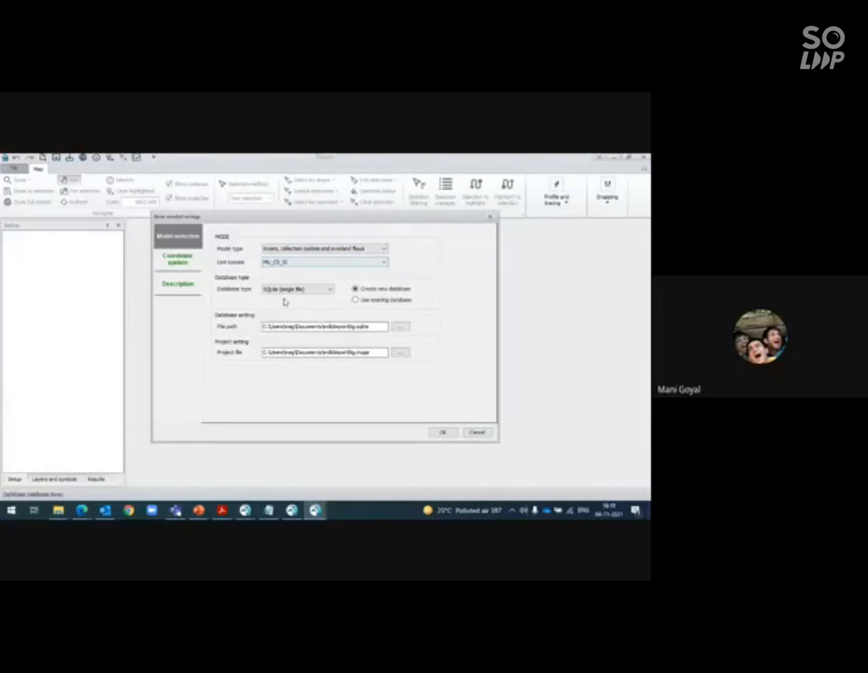
click(315, 292)
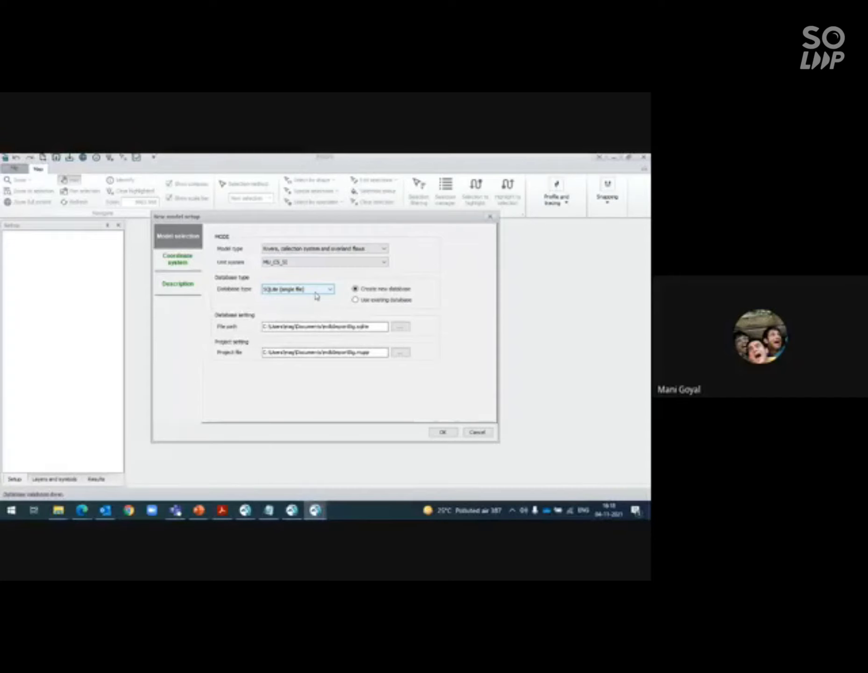
click(317, 290)
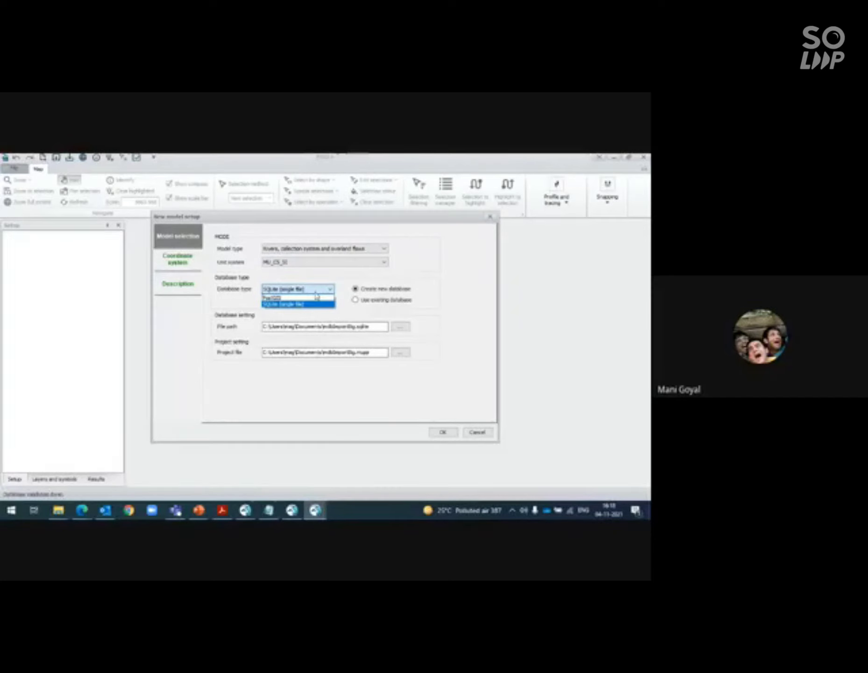
click(317, 296)
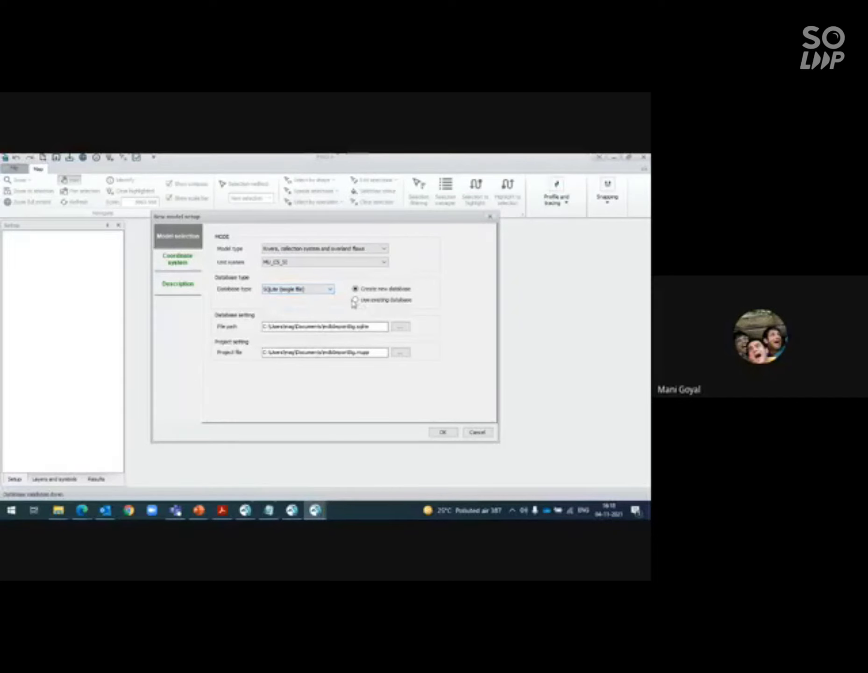
click(318, 291)
click(317, 296)
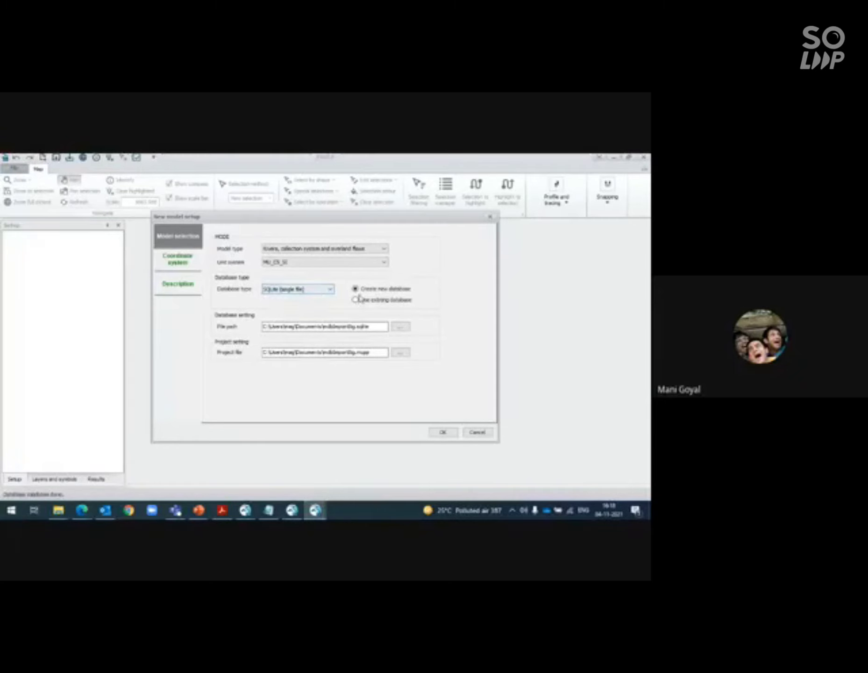
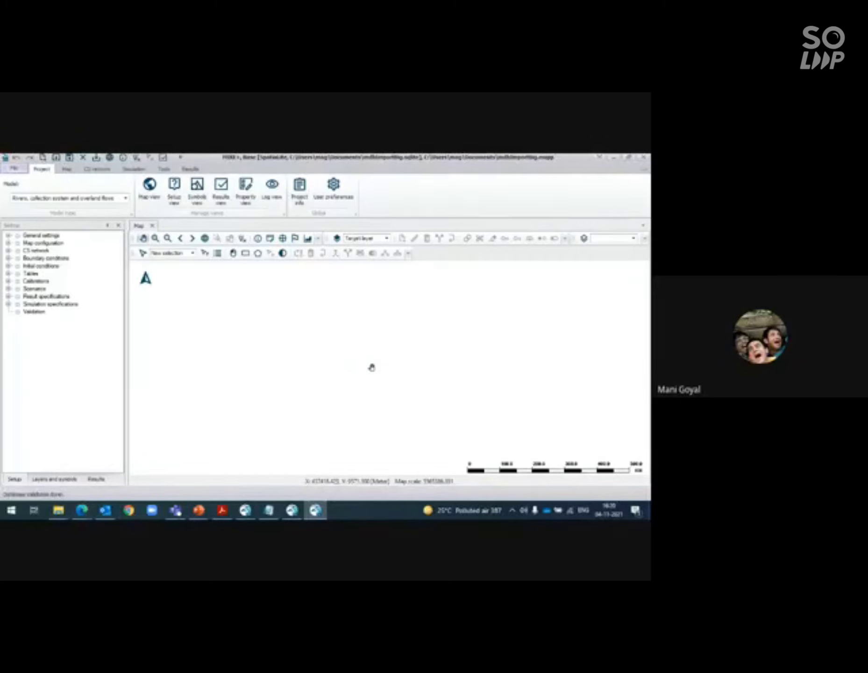
Review the new project's Model type page under General settings and its Coordinate system and Background map pages under Map configuration.
click(9, 237)
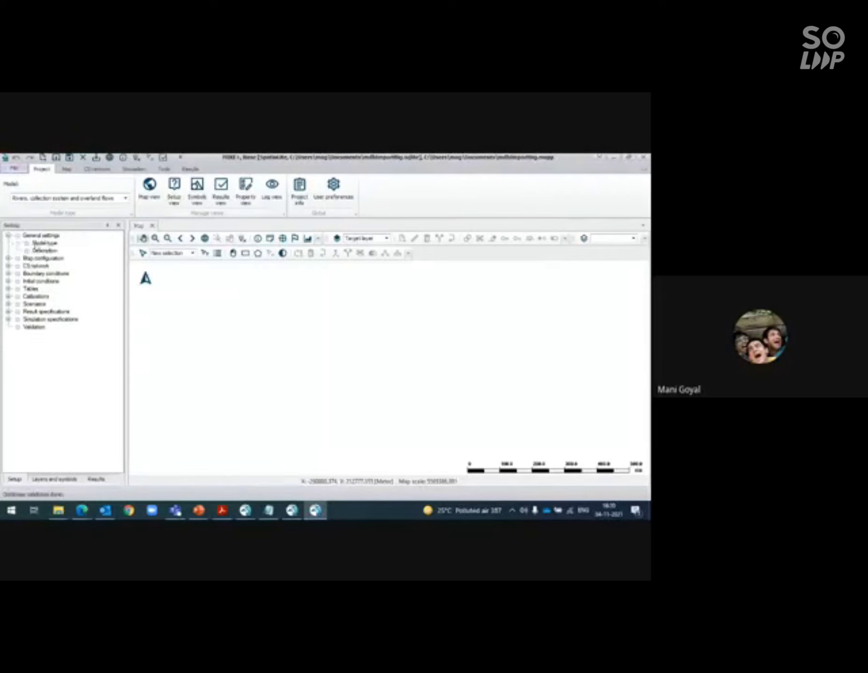
click(43, 243)
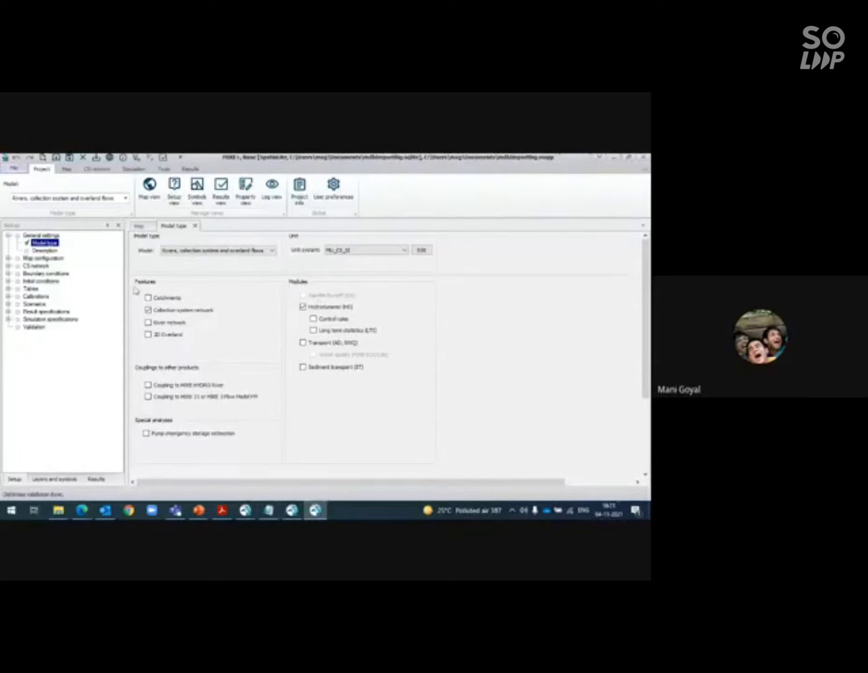
click(8, 259)
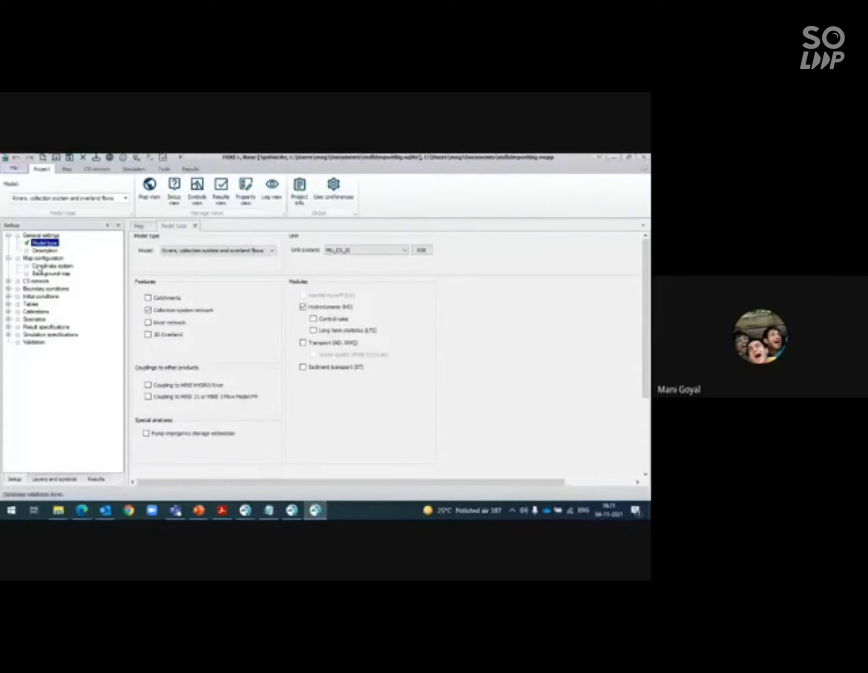
click(46, 266)
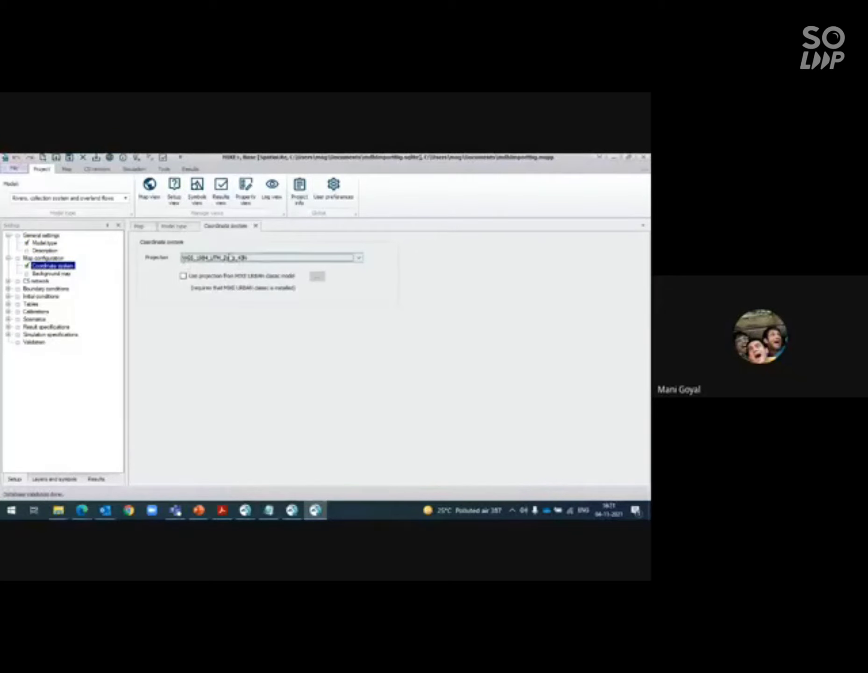
click(66, 275)
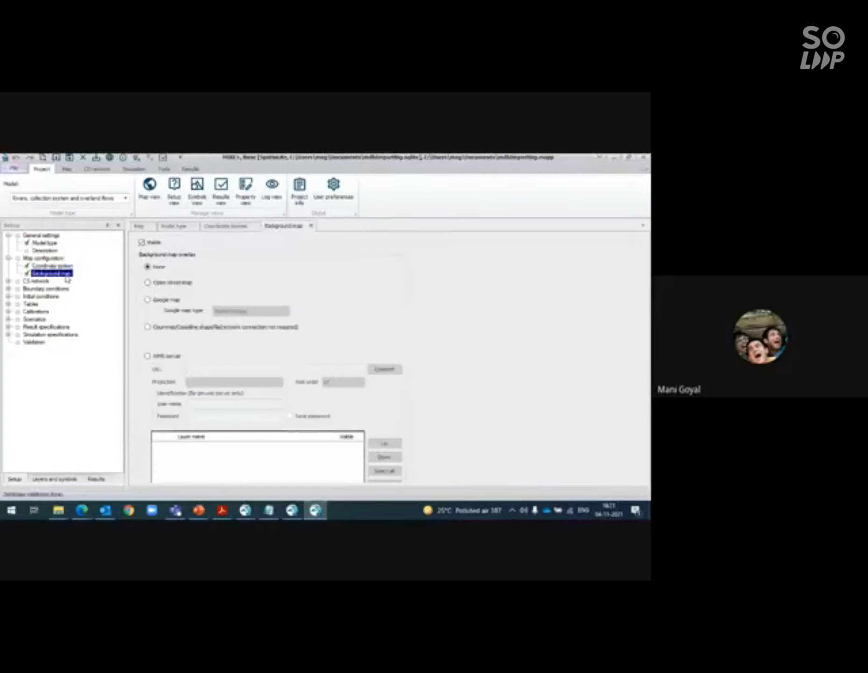
Show the Nodes page of the CS network, and close MIKE+.
click(8, 282)
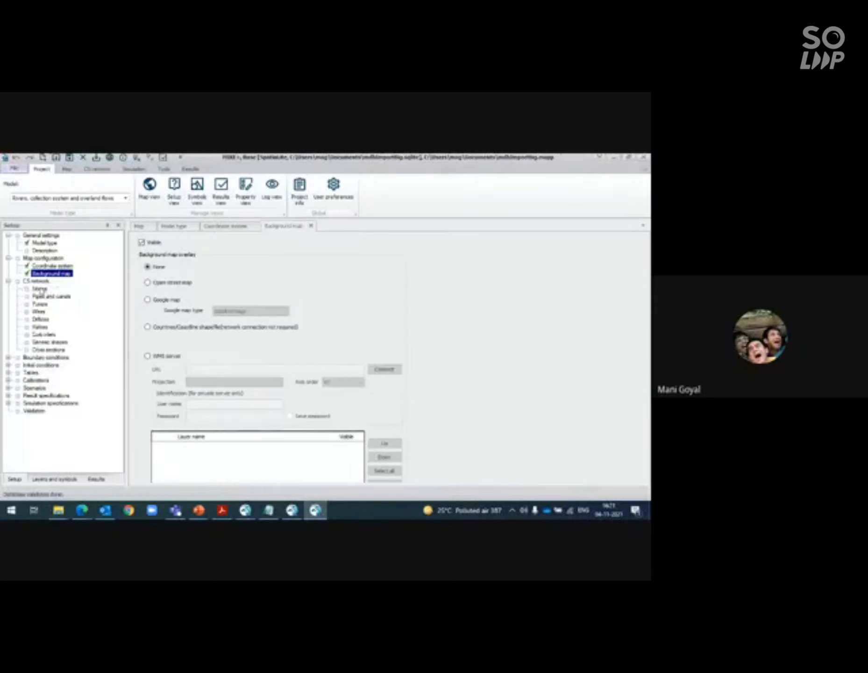
click(39, 288)
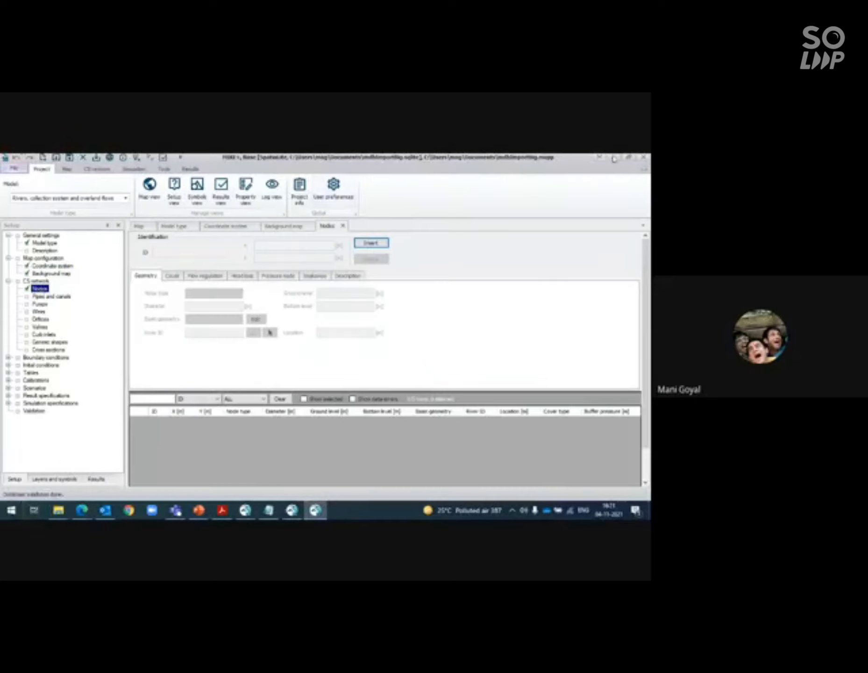
click(644, 161)
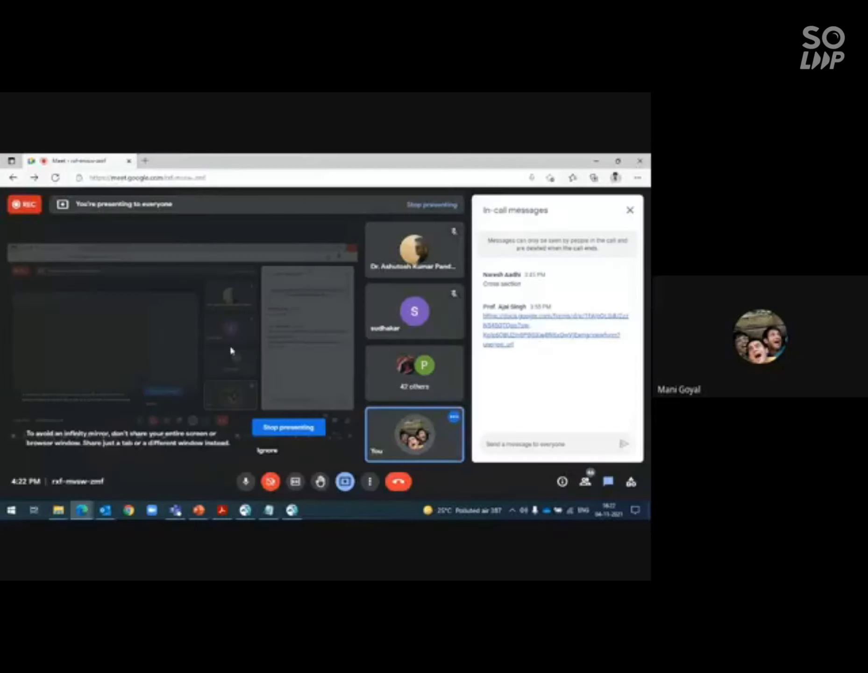
Switch to File Explorer and open the MIKE+ Examples folder in Documents.
click(19, 512)
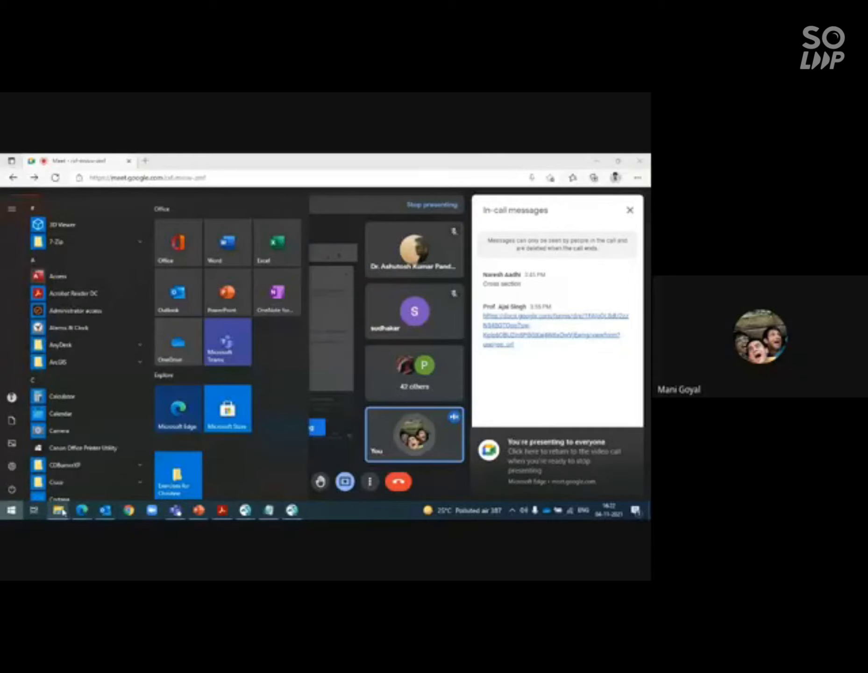
mouse_move(58, 509)
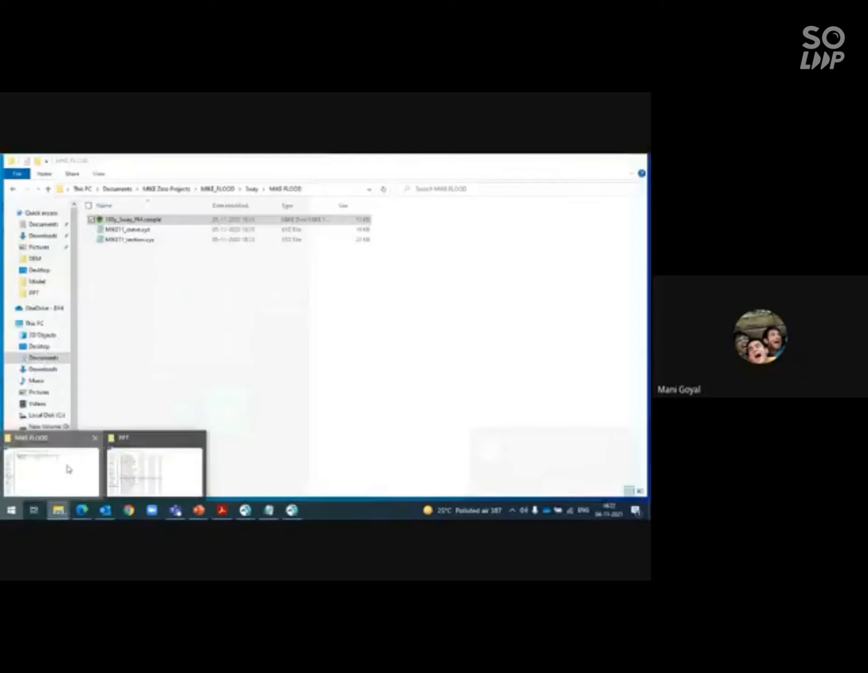
click(69, 469)
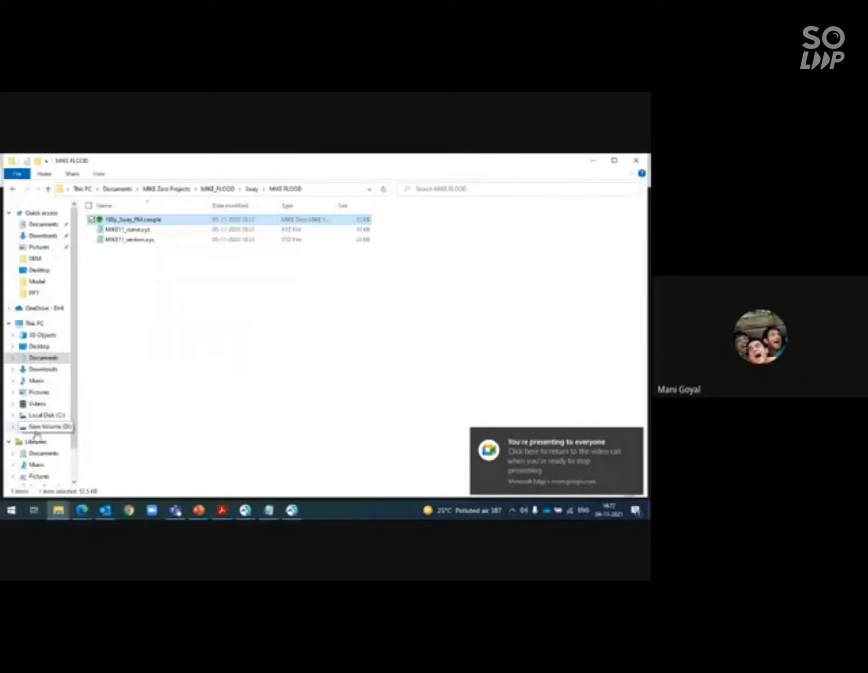
click(47, 426)
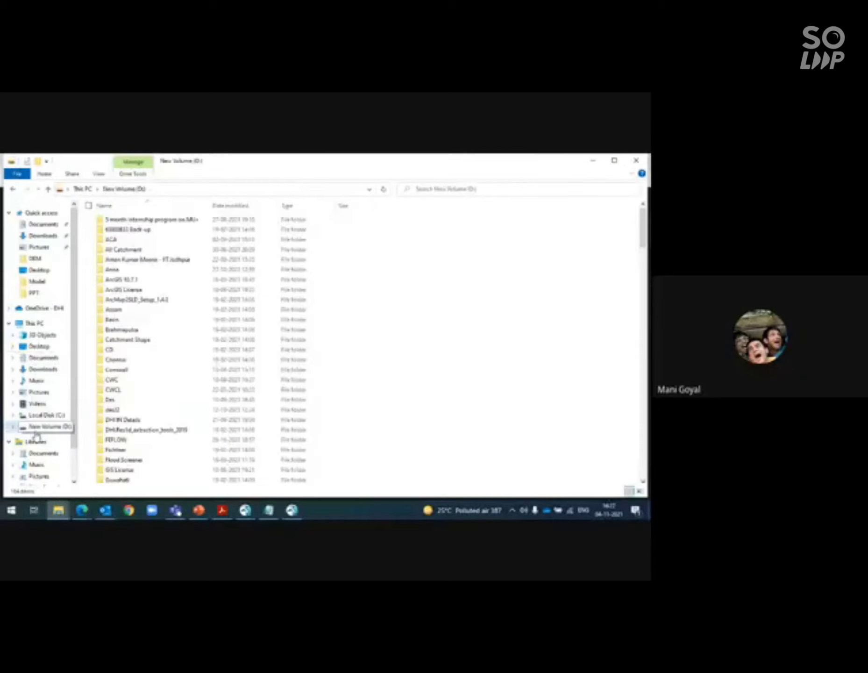
click(45, 224)
click(140, 361)
double_click(141, 361)
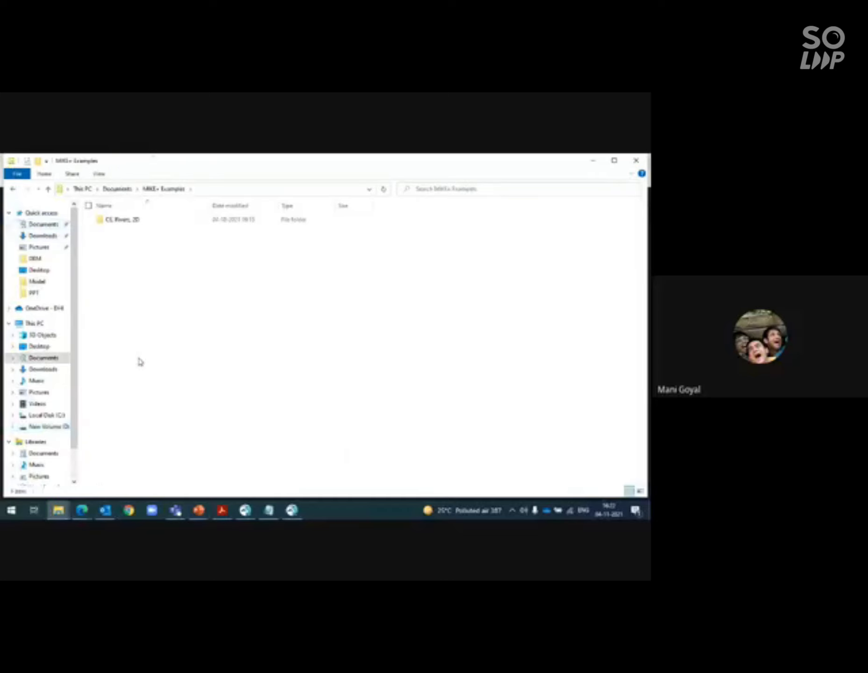
Browse the CS, Rivers, 2D example folder and look into its 2D OverlandFlow and 2D Floodplain channels subfolders.
double_click(128, 225)
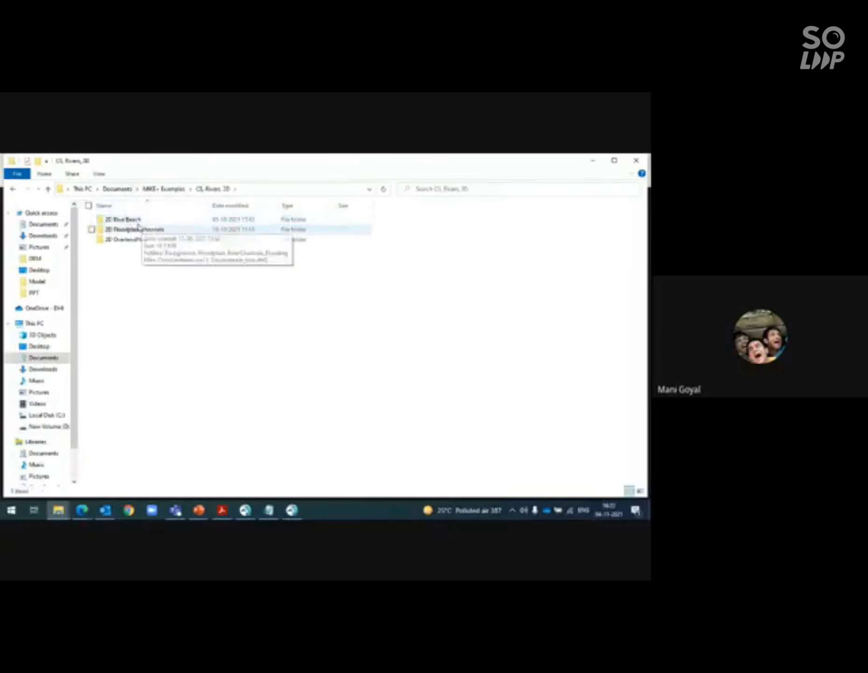
double_click(142, 240)
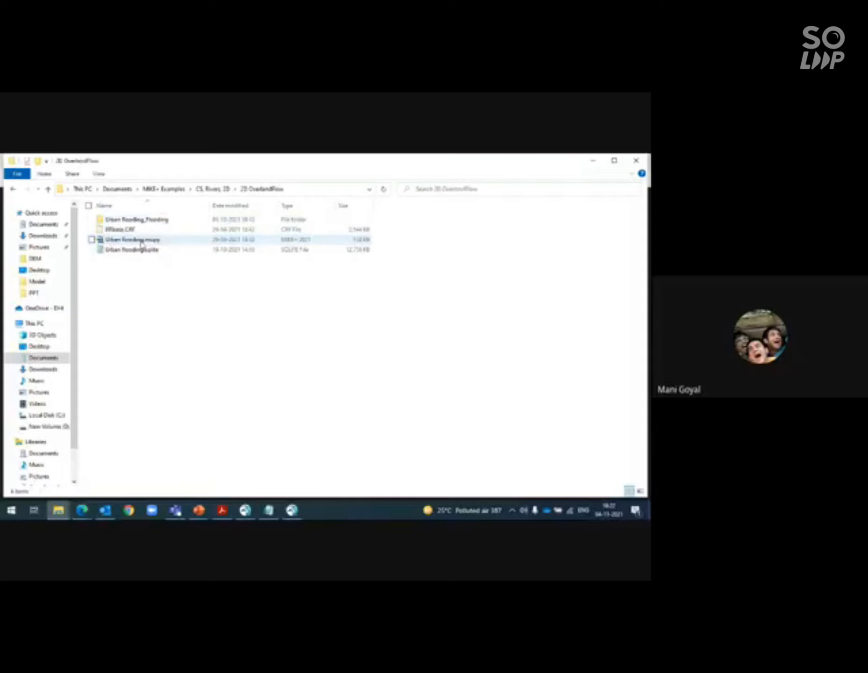
click(13, 189)
double_click(111, 229)
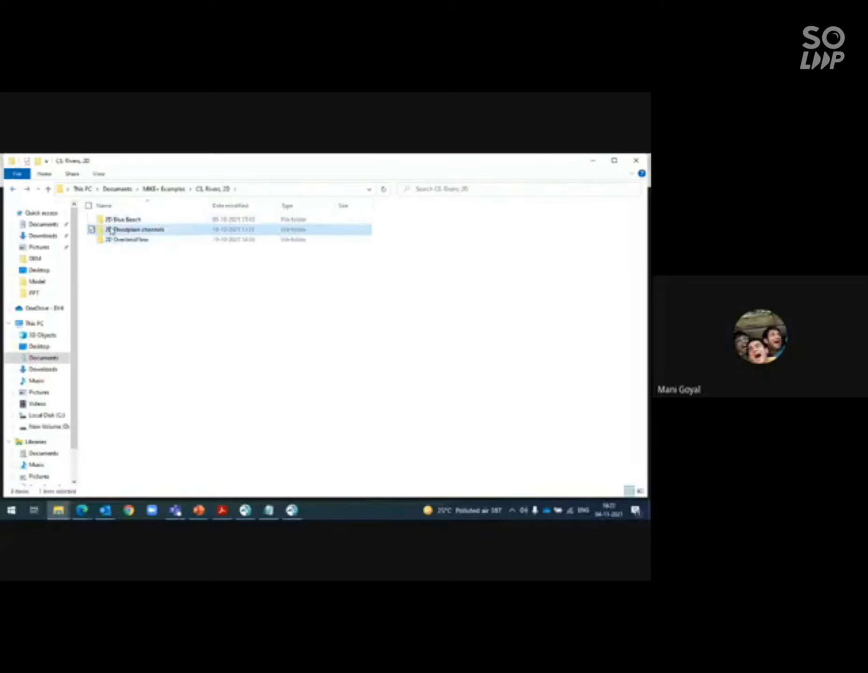
click(13, 192)
click(13, 192)
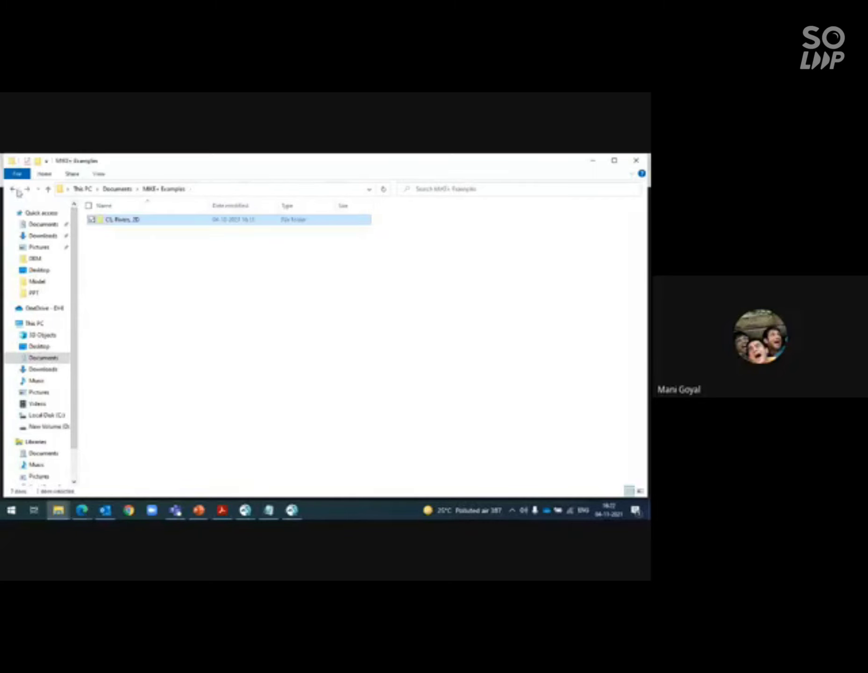
Open the 100y_combined.mupp project from the 2D Blue Beach folder under CS, Rivers, 2D.
click(26, 188)
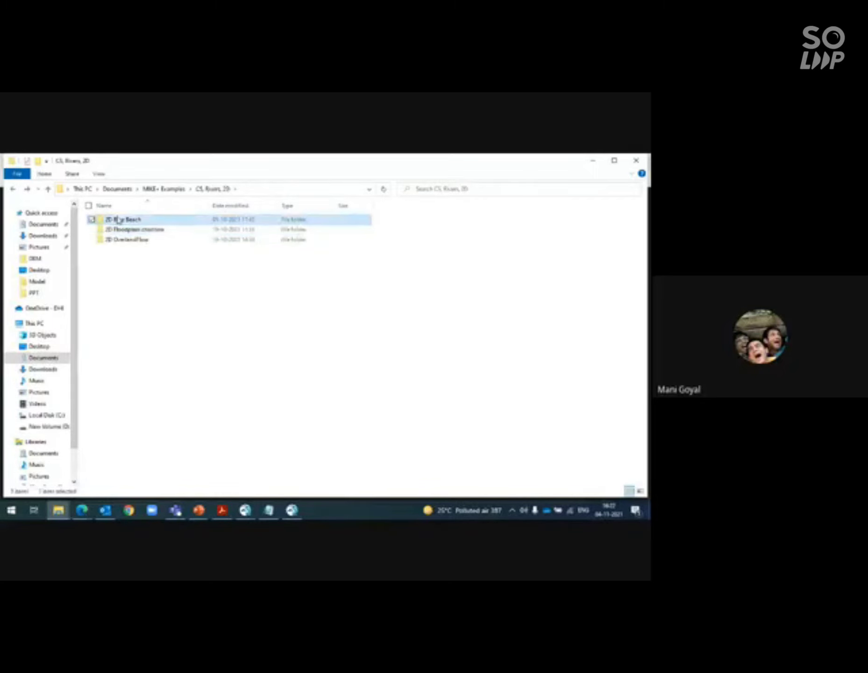
double_click(117, 219)
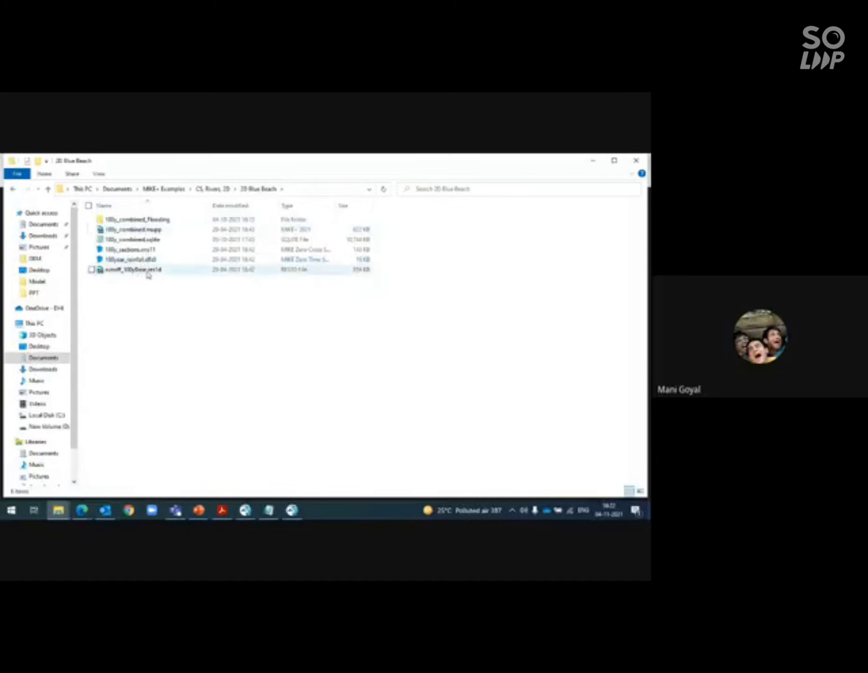
click(156, 230)
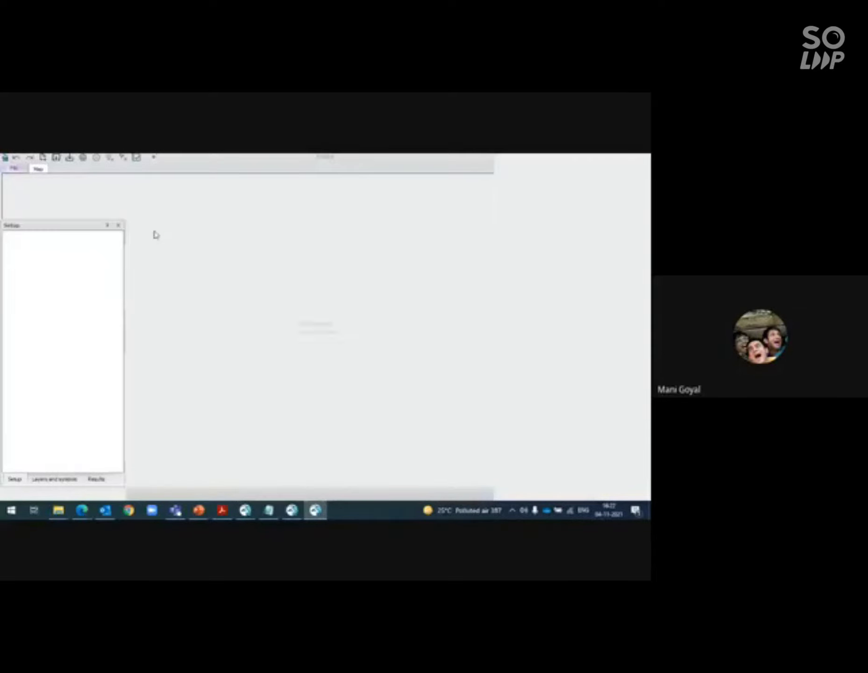
Switch to the Google Meet call in the browser, toggle the microphone, and return to MIKE+.
mouse_move(83, 509)
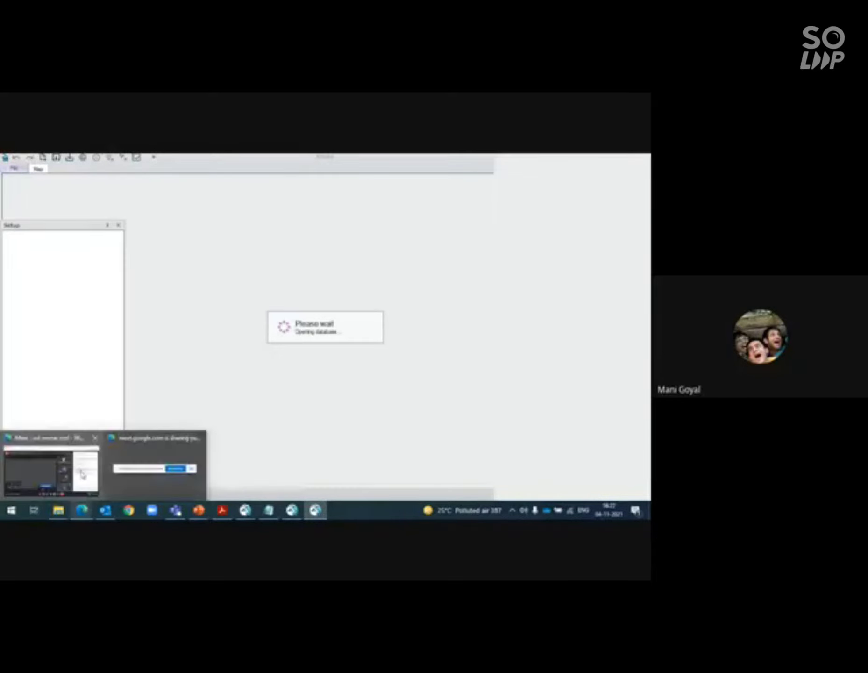
click(82, 474)
click(246, 482)
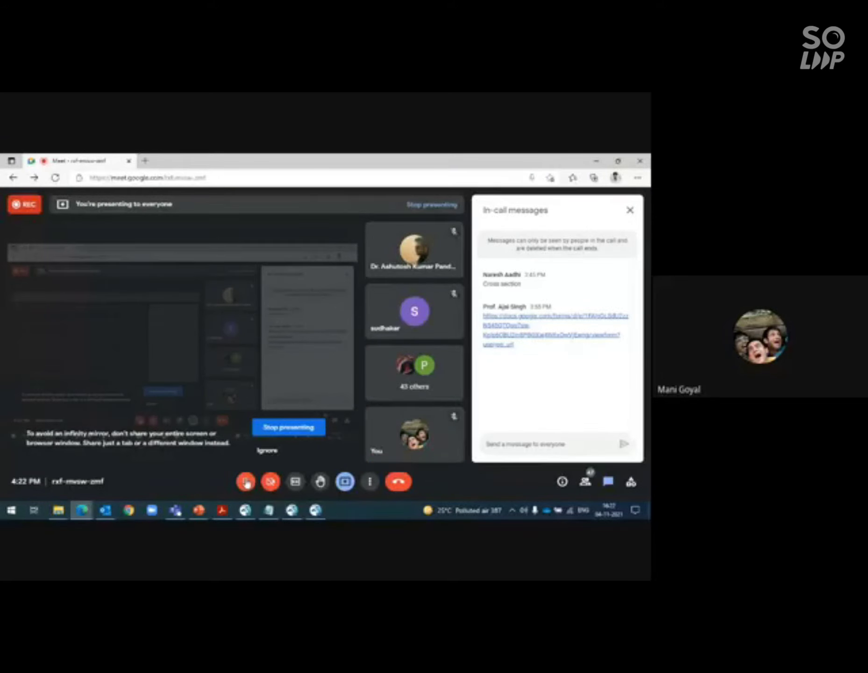
click(316, 510)
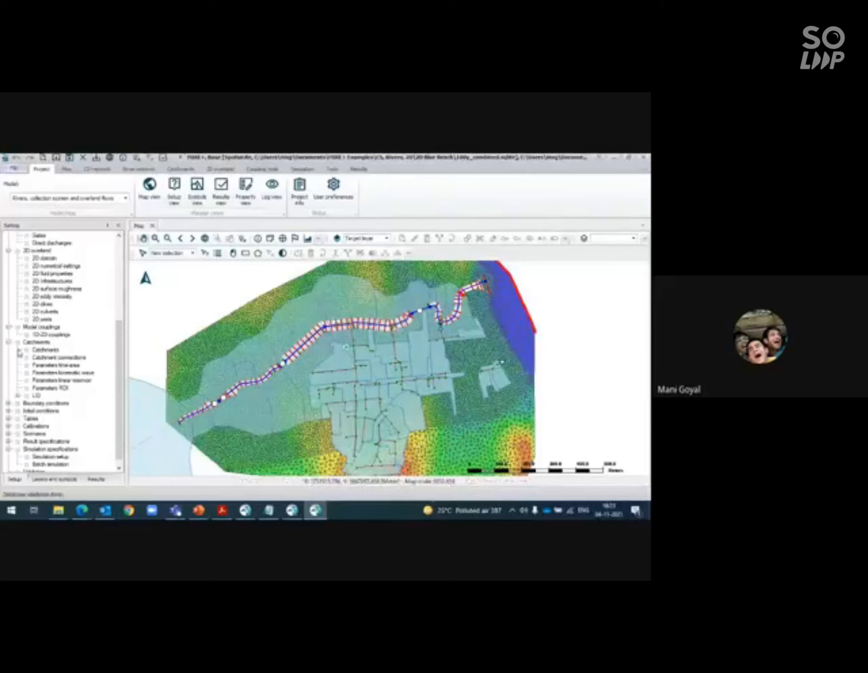
Collapse the expanded groups in the project setup tree and show the Model type page of the general settings.
click(8, 328)
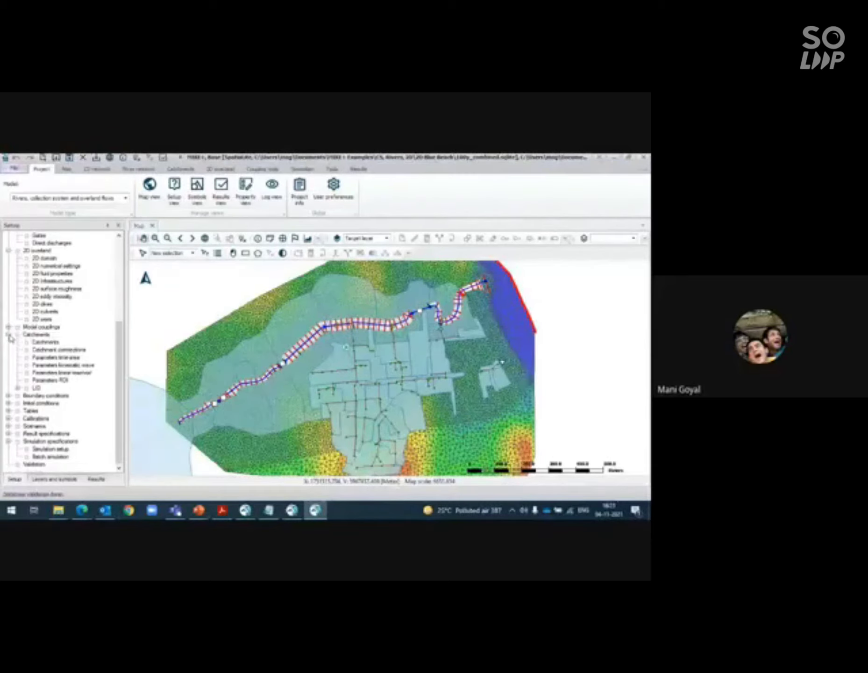
click(8, 334)
click(8, 308)
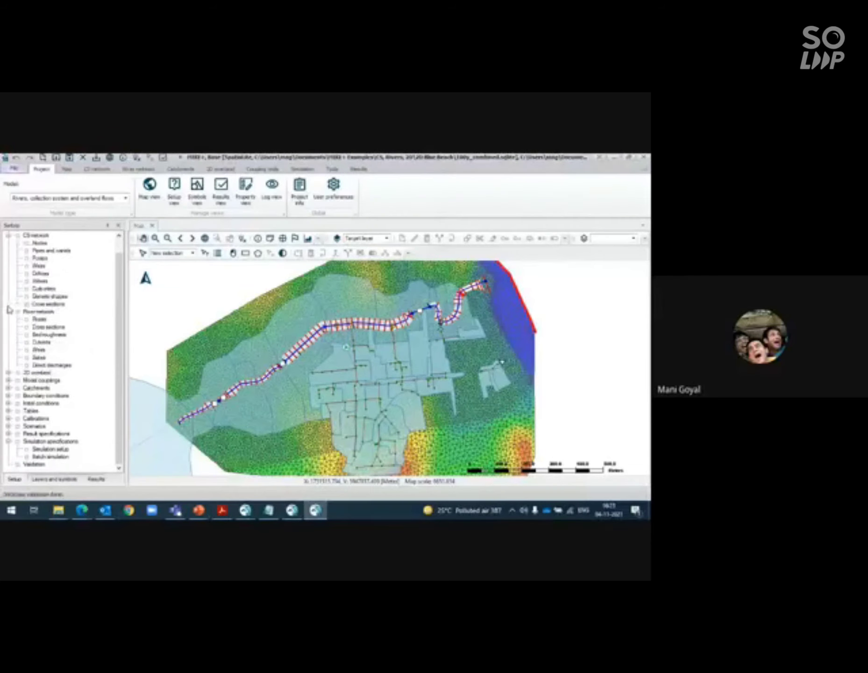
click(45, 242)
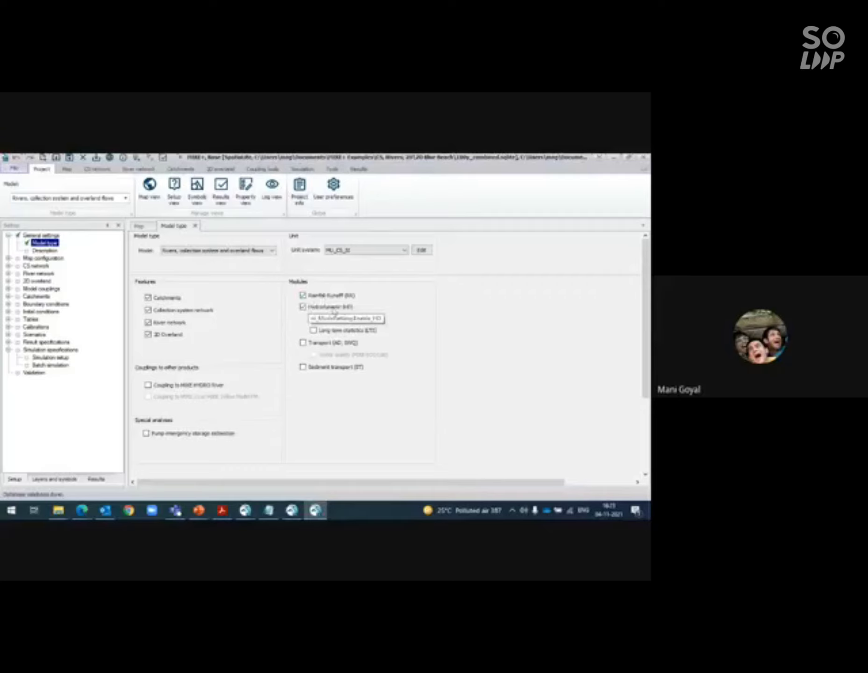
Expand the Map configuration and CS network groups and show the Nodes page.
click(8, 258)
click(9, 281)
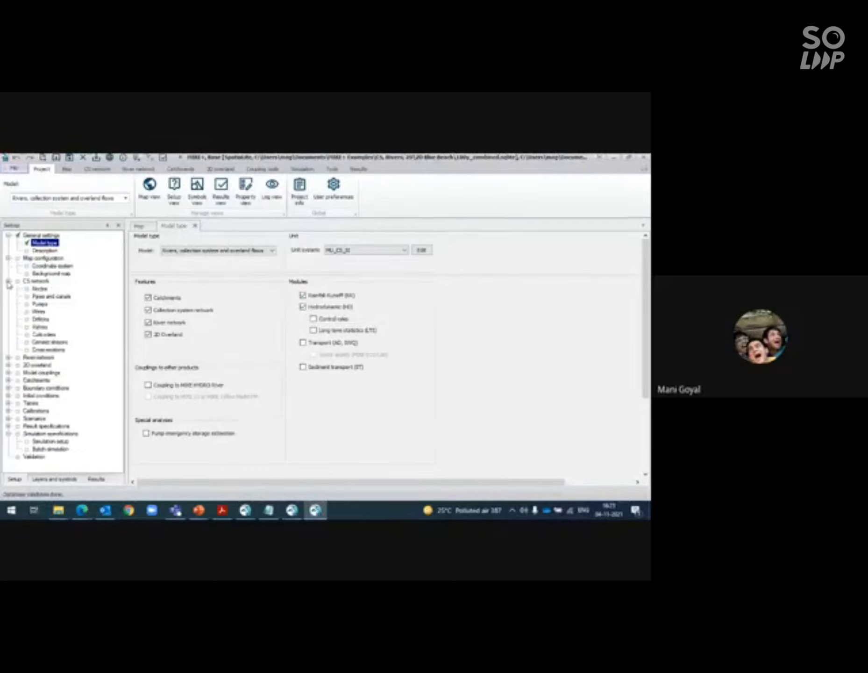
click(42, 289)
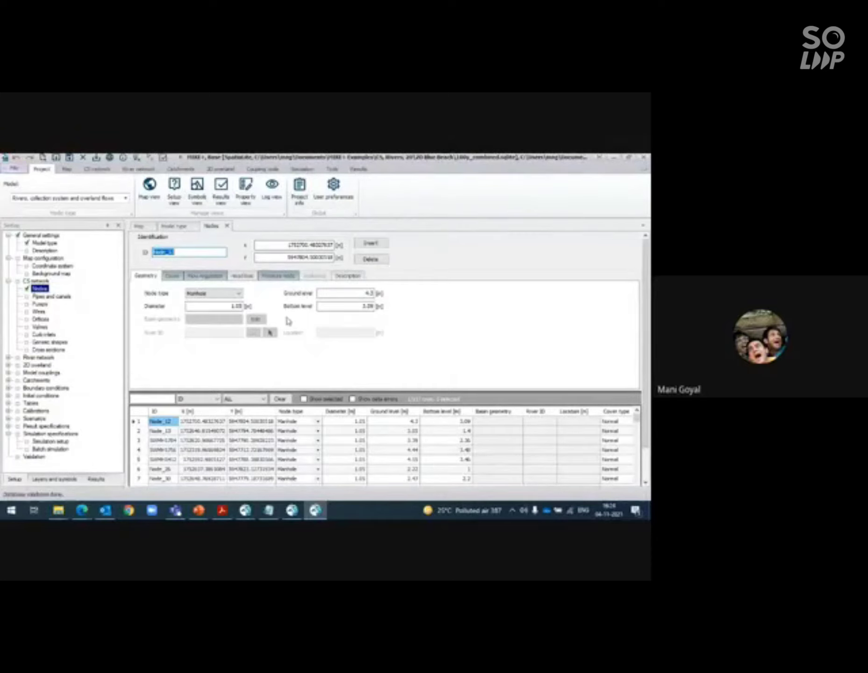
Look through the CS network special, connect and network editing tools, and open the Interpolation and assignment tool.
click(332, 169)
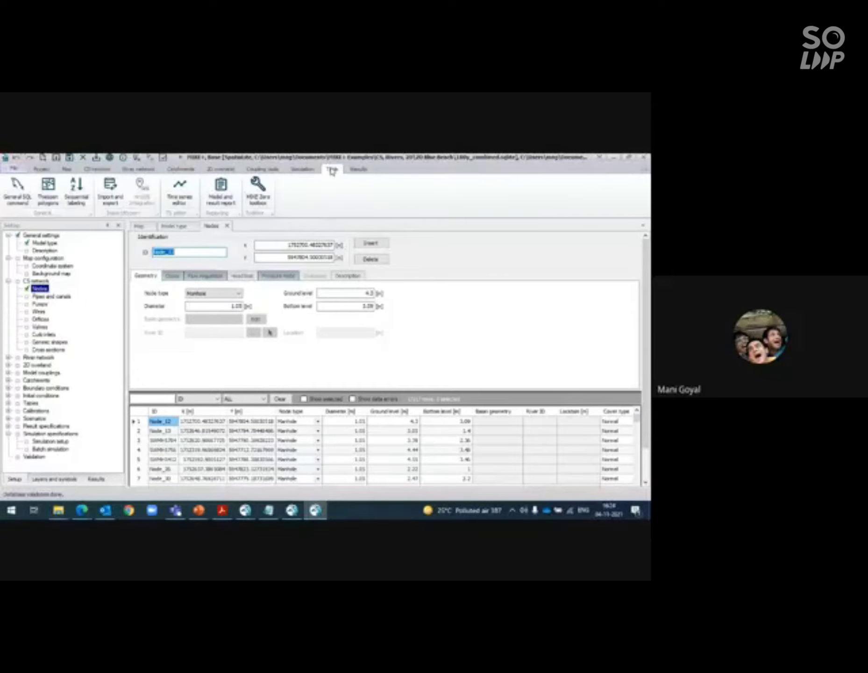
click(99, 170)
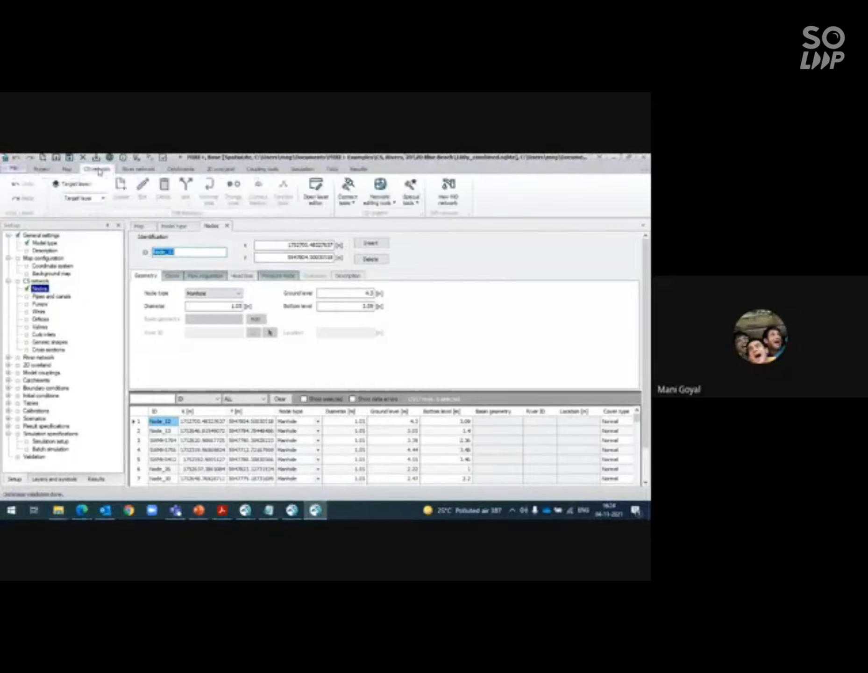
click(411, 200)
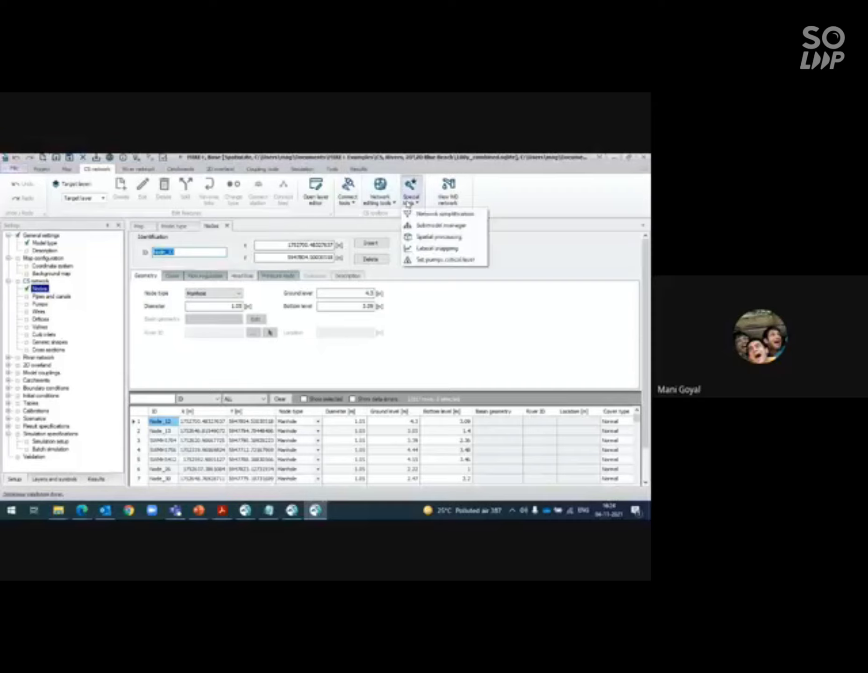
click(350, 204)
click(384, 205)
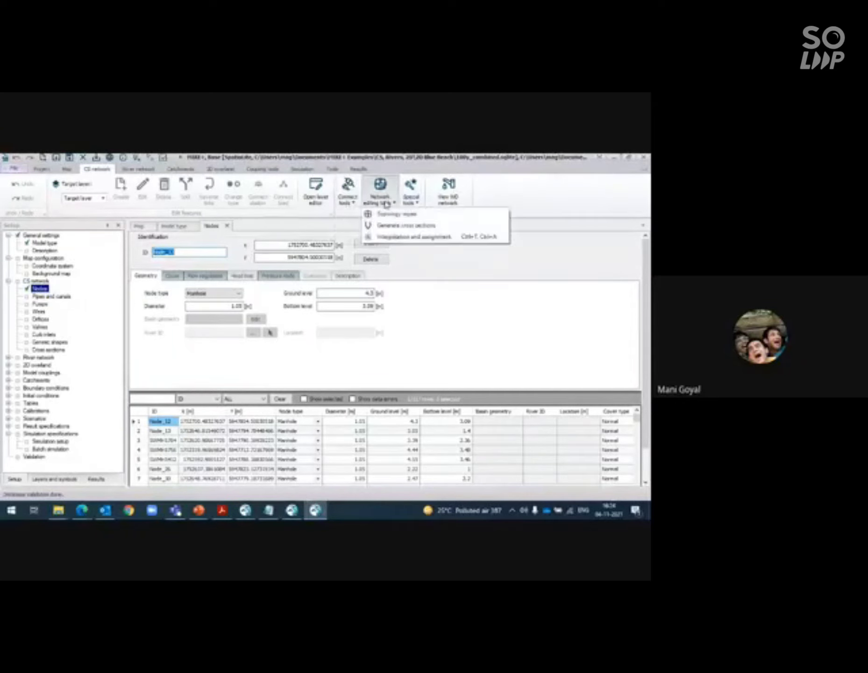
click(414, 239)
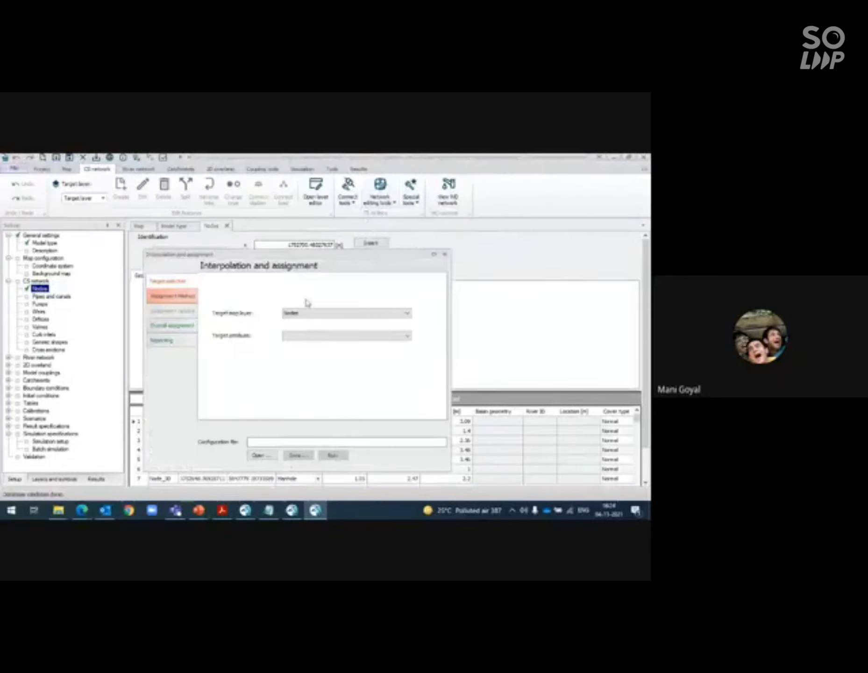
Choose GroundLevel as the Nodes target attribute, view the overall assignment and reporting pages, and close the tool without running it.
click(353, 339)
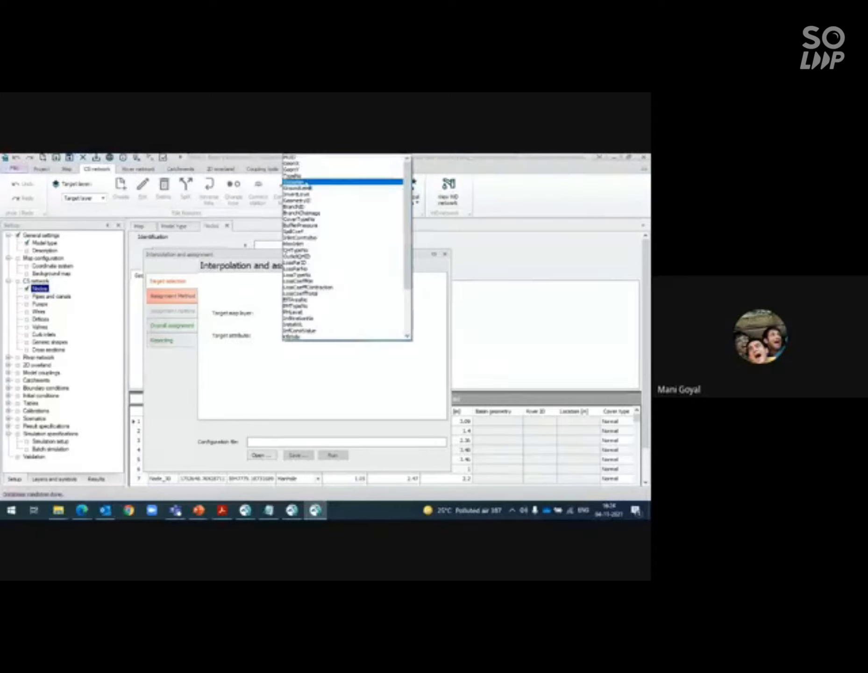
click(306, 188)
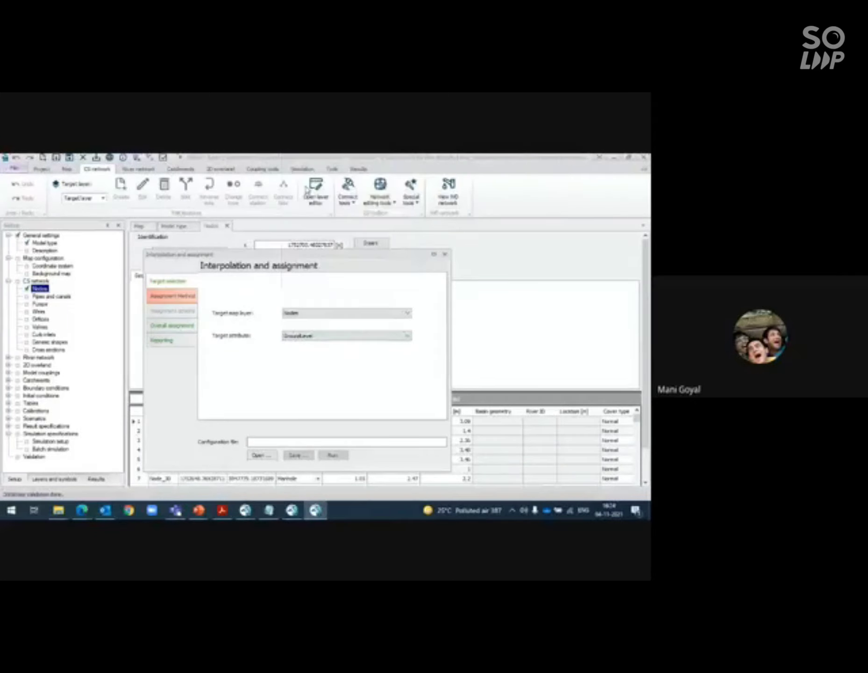
click(171, 326)
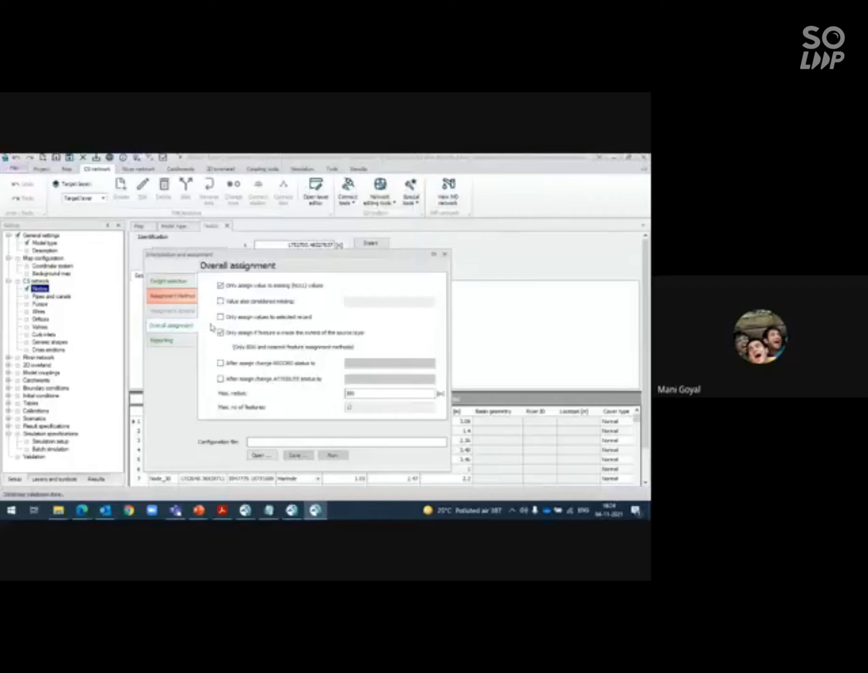
click(166, 341)
click(194, 298)
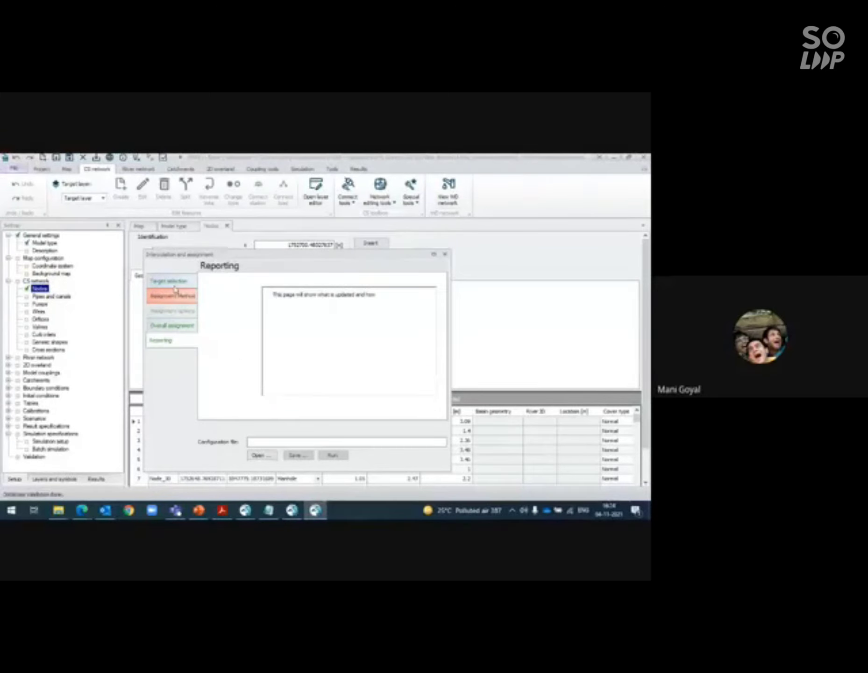
click(445, 254)
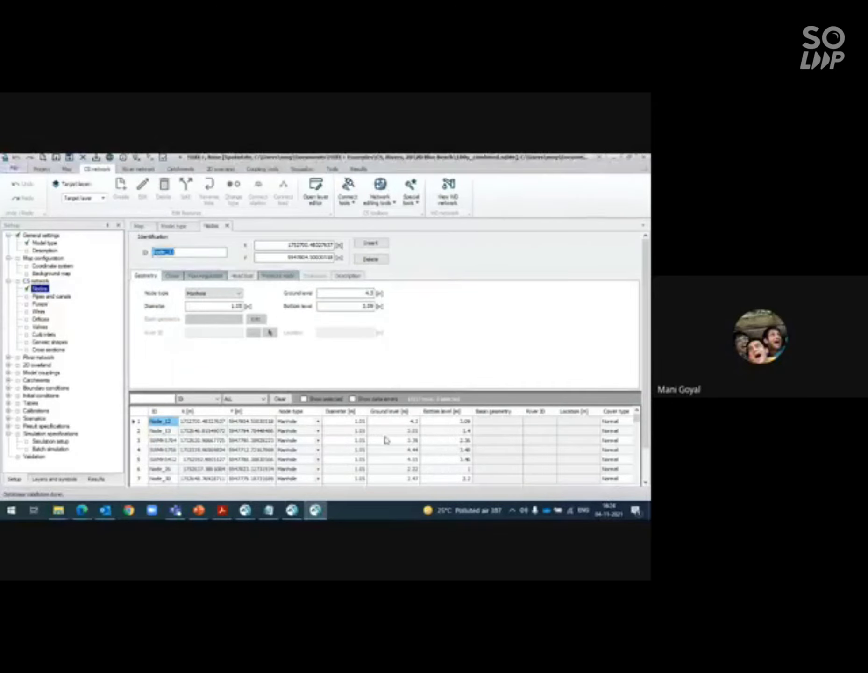
Show how to add a map layer using the Raster layer type, view the raster file types, and cancel without adding it.
click(55, 480)
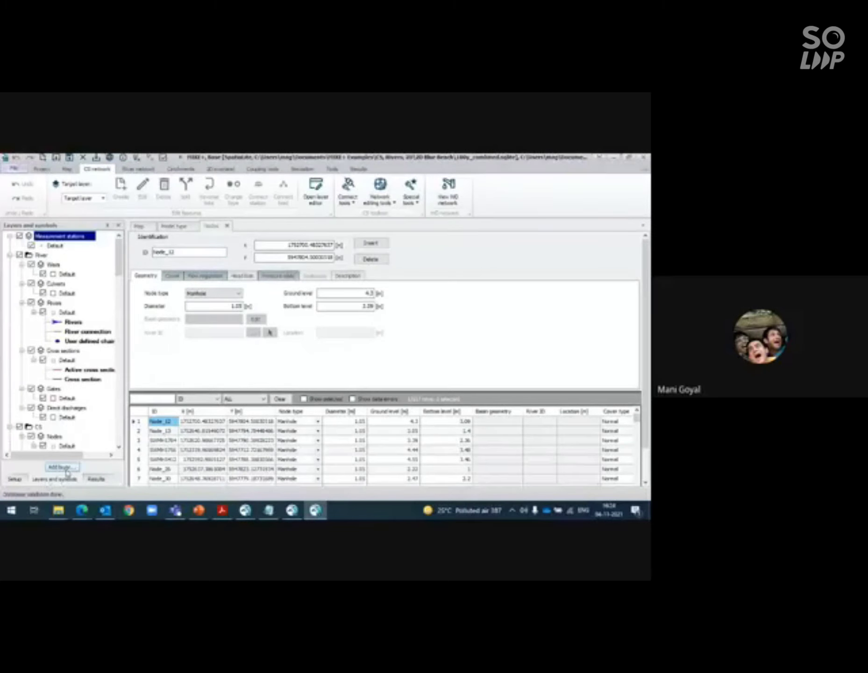
click(66, 469)
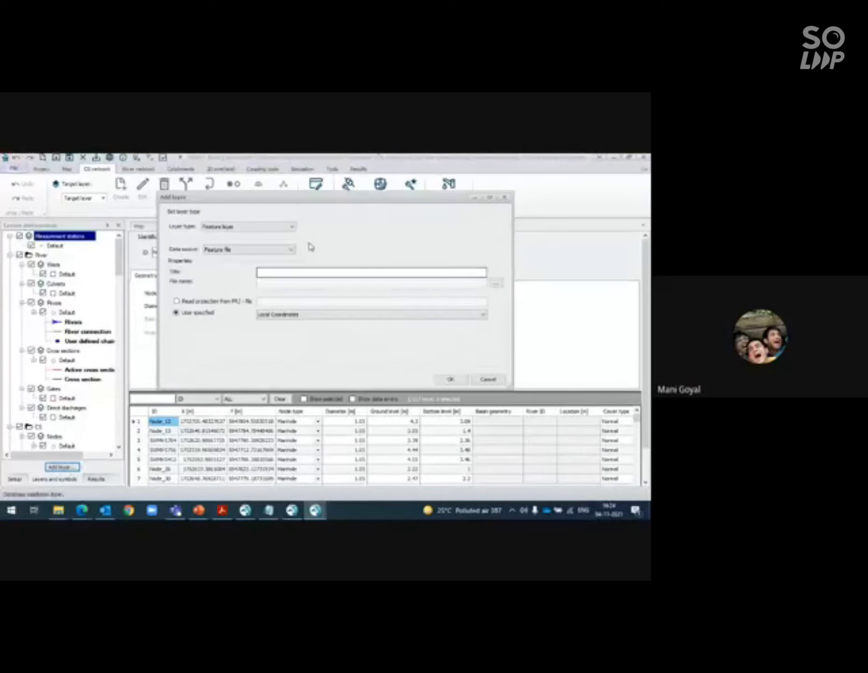
click(287, 229)
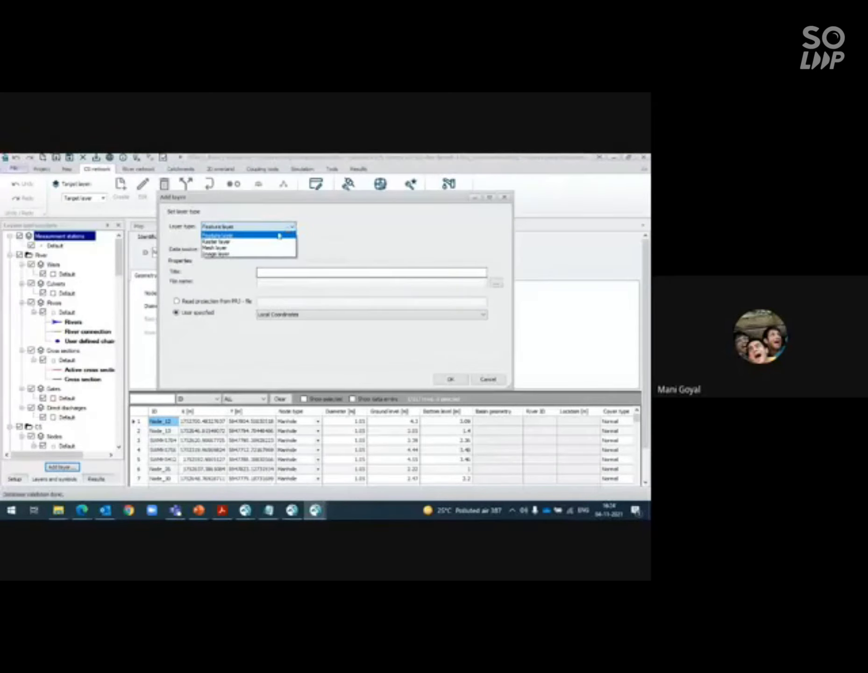
click(262, 242)
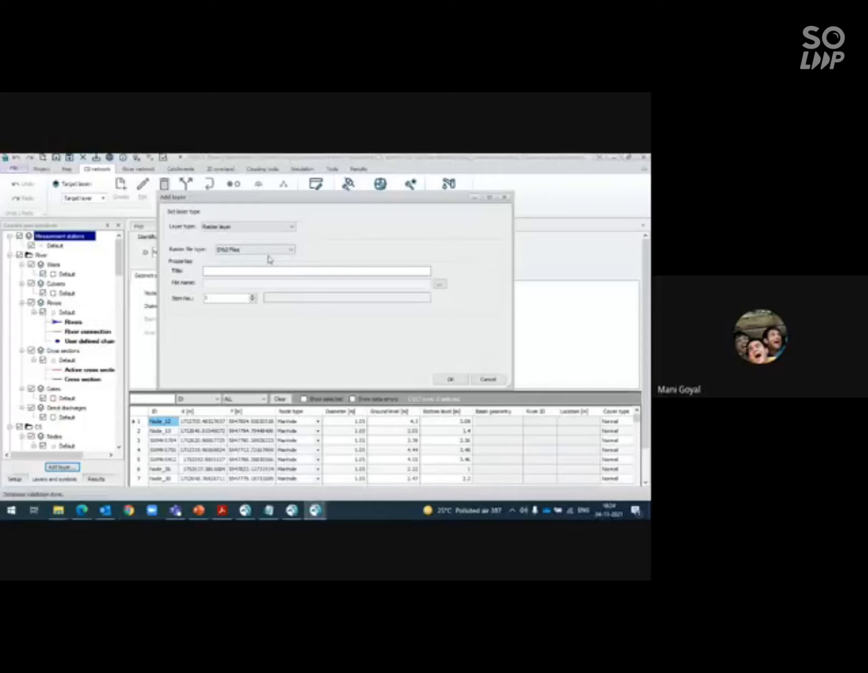
click(282, 251)
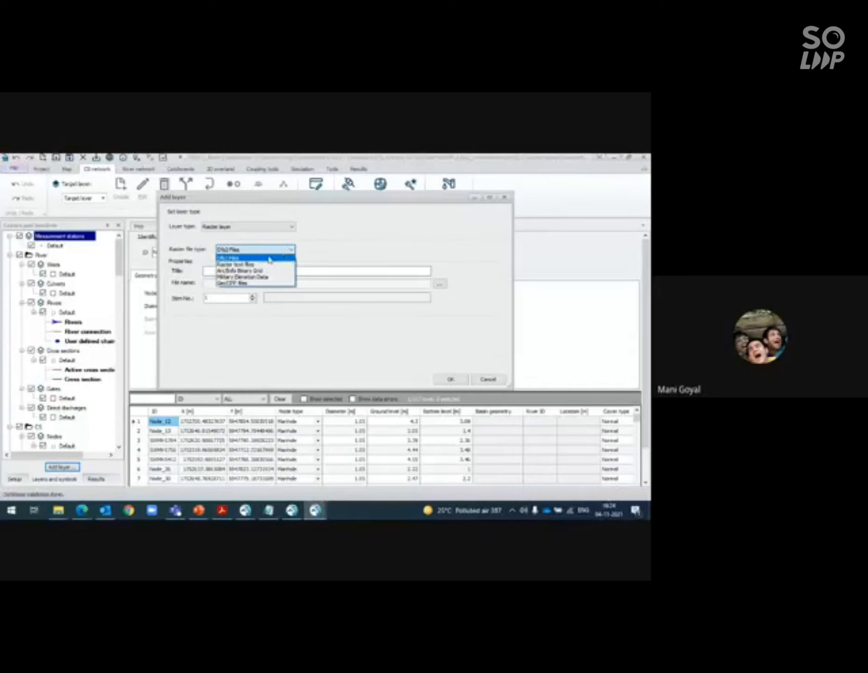
click(288, 334)
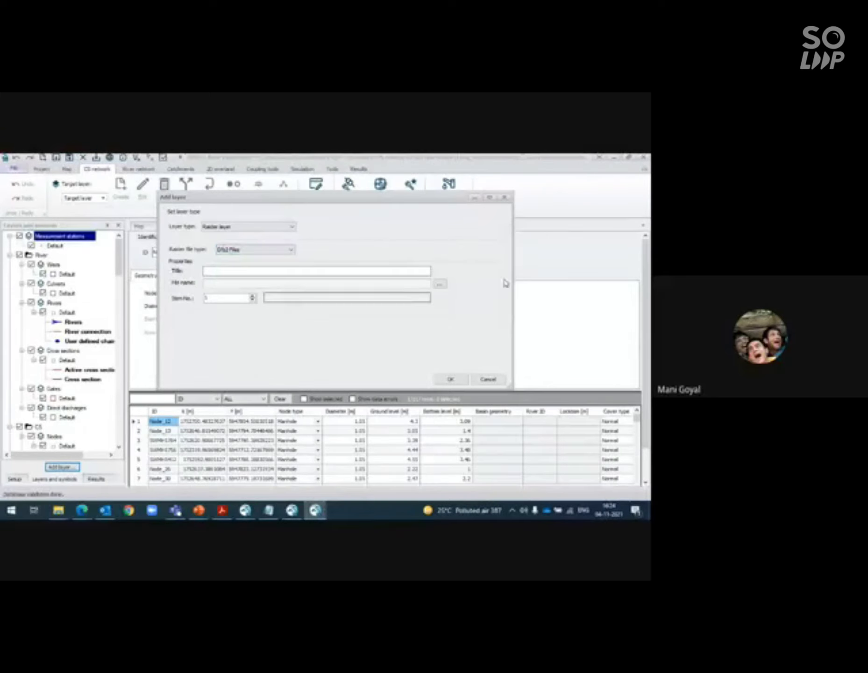
click(488, 379)
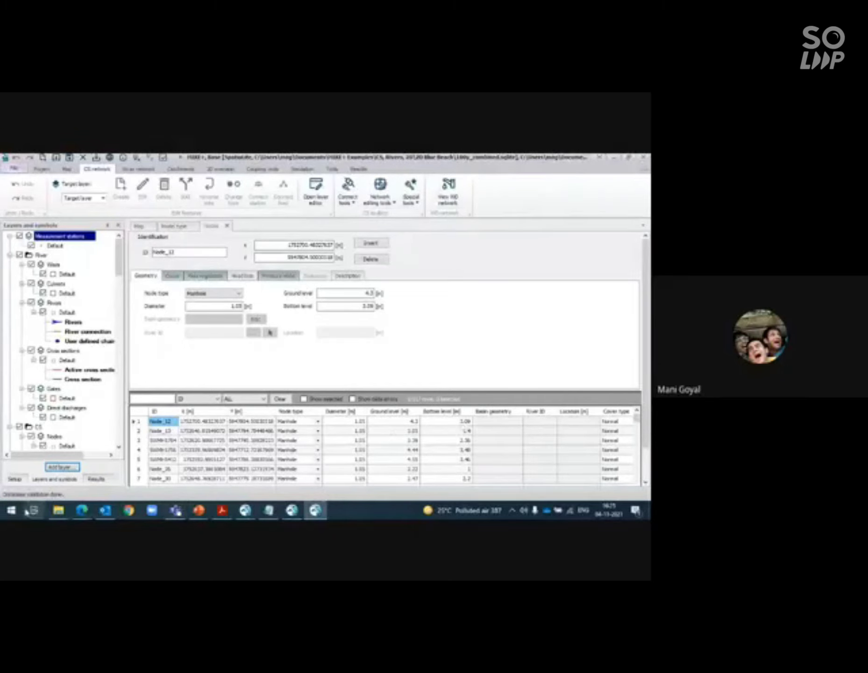
Show the Pipes and canals page of the CS network and the Rivers page of the River network.
click(15, 479)
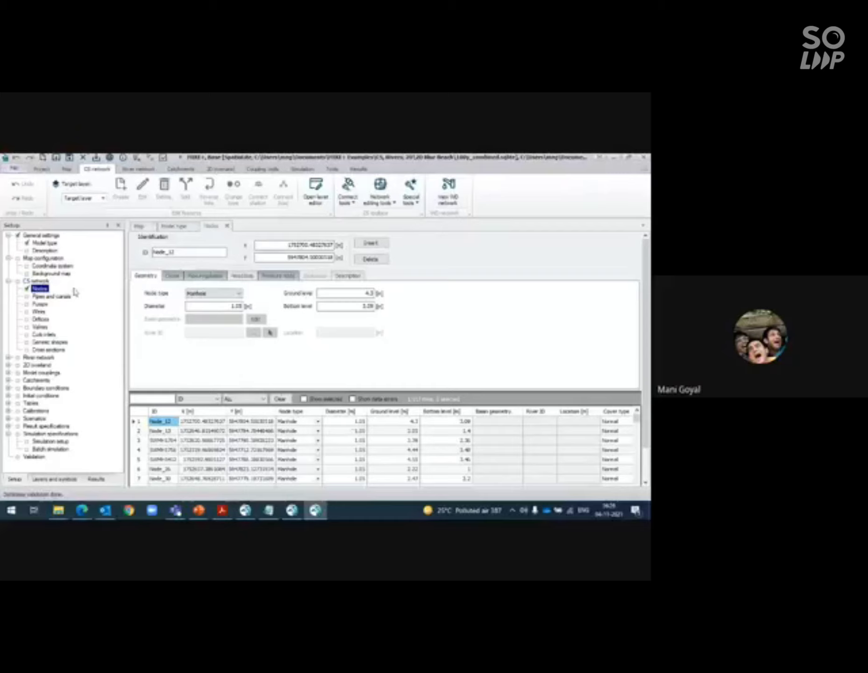
click(57, 300)
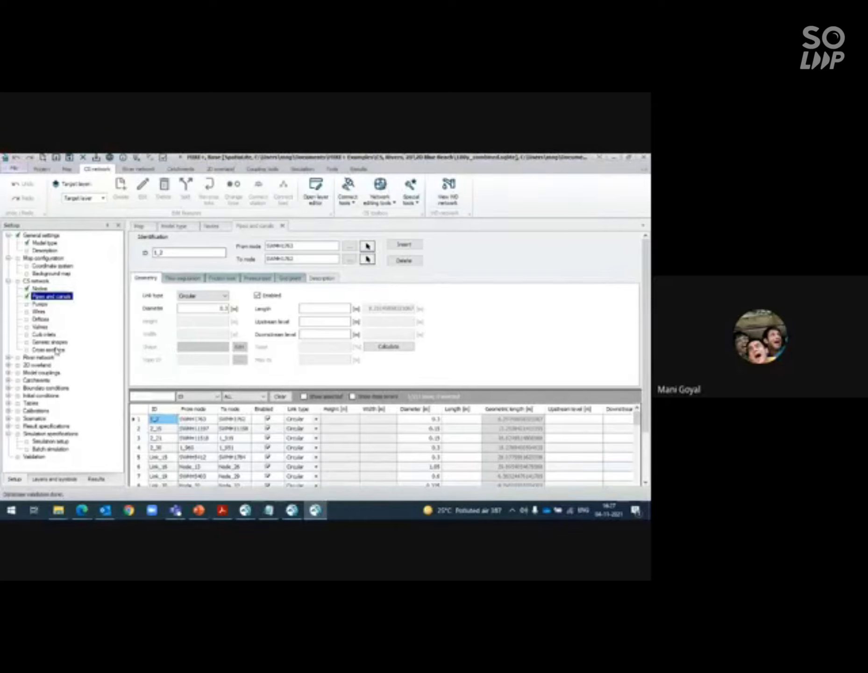
click(8, 358)
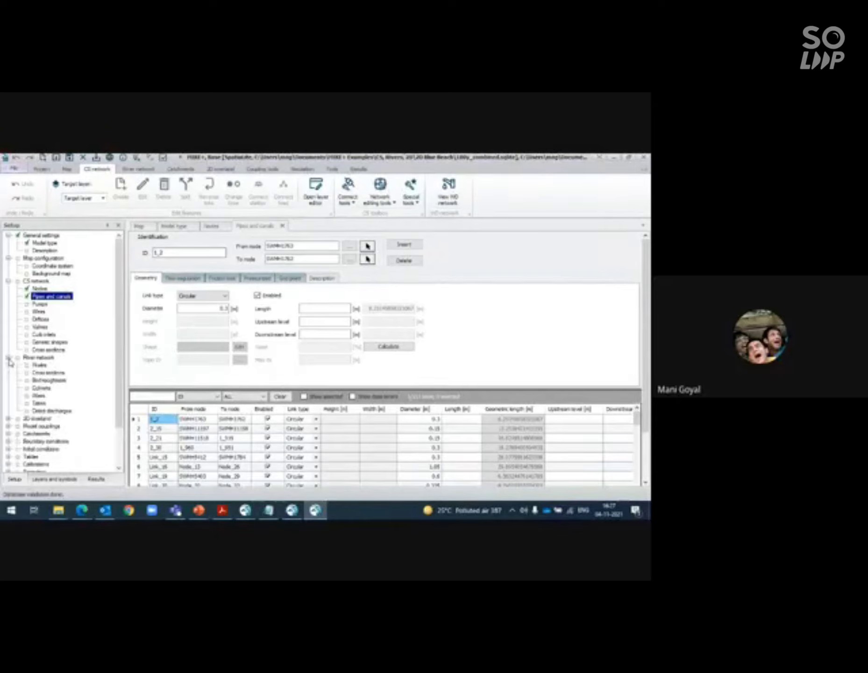
click(39, 366)
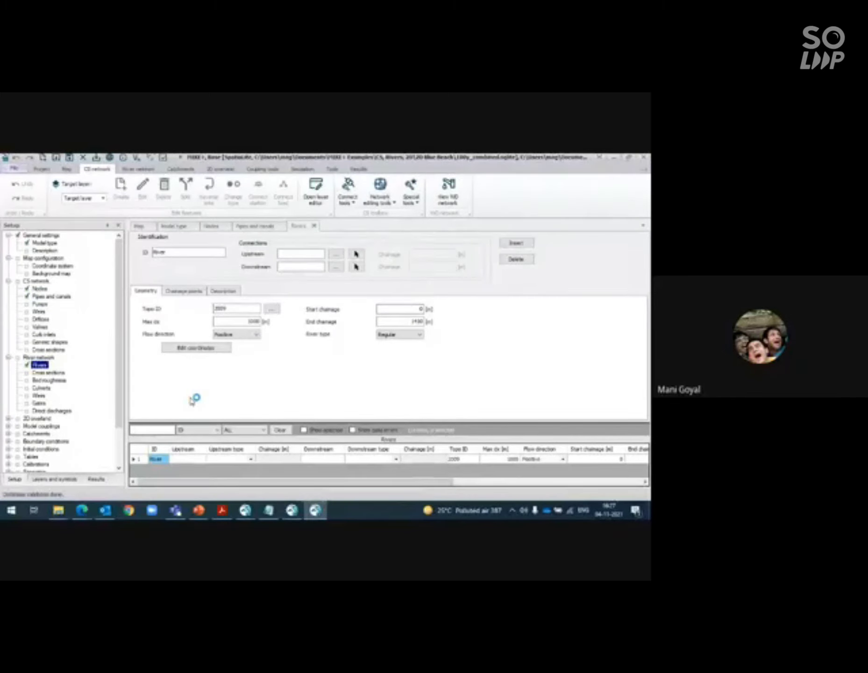
Return to the map view and set the river network's target layer for editing to Rivers.
click(139, 227)
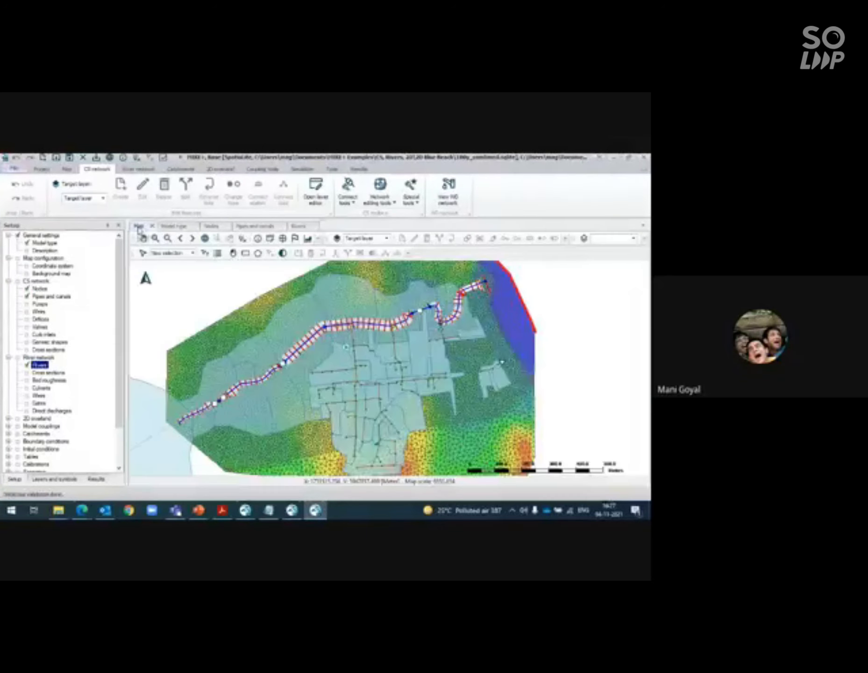
click(138, 169)
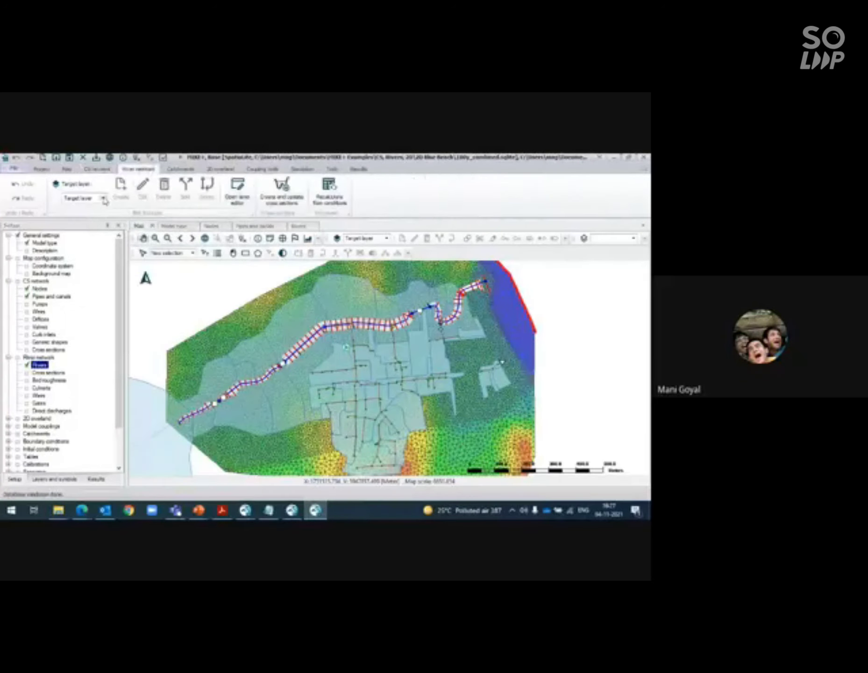
click(103, 200)
click(102, 201)
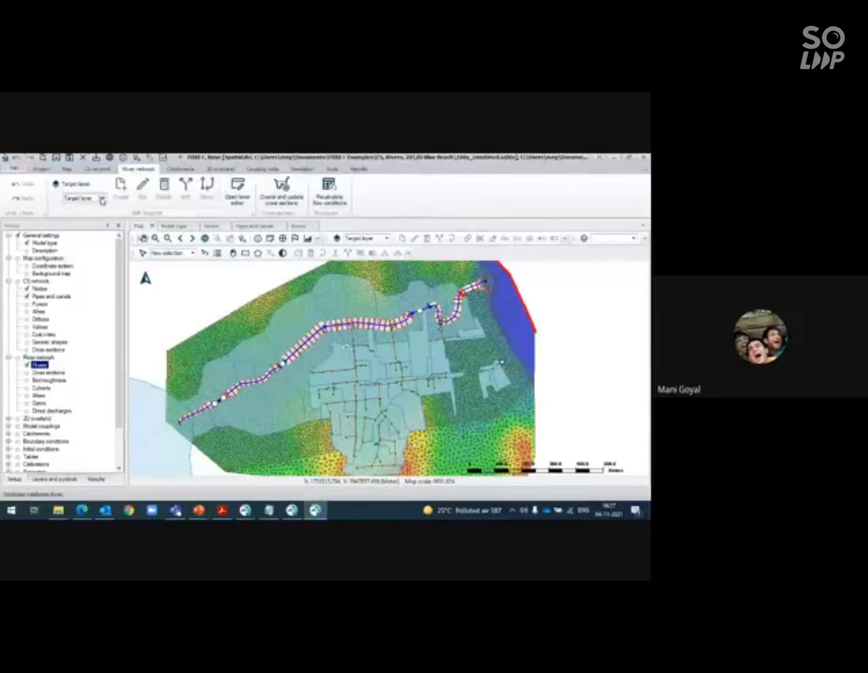
click(103, 201)
click(81, 212)
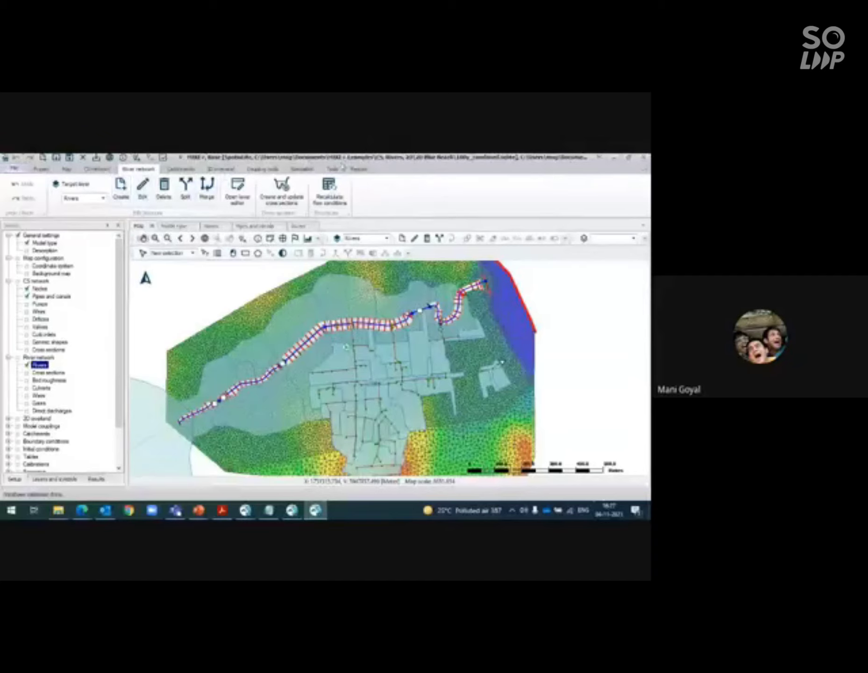
Show the commands available for importing existing models and couplings, and close them without importing anything.
click(334, 169)
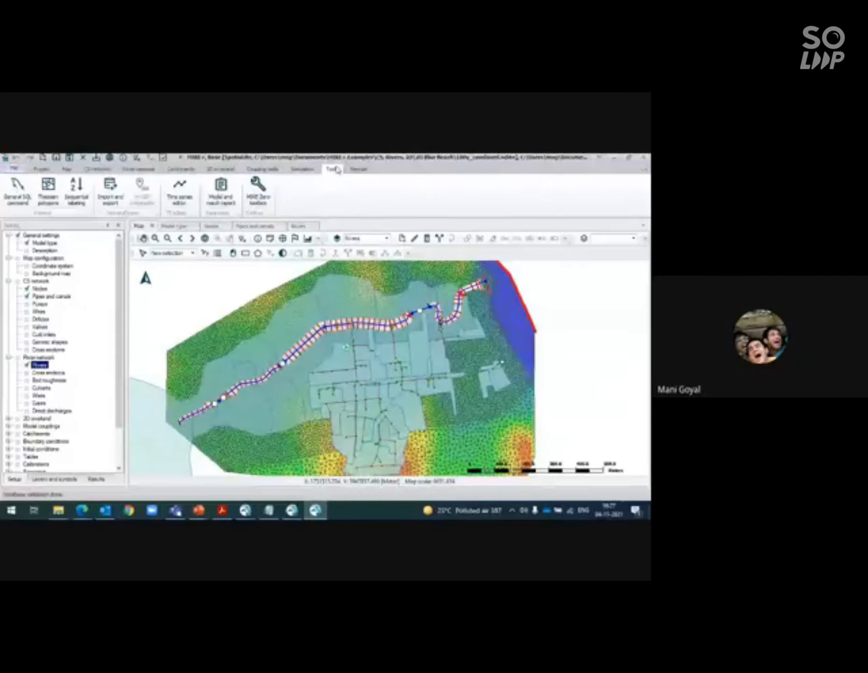
click(22, 171)
mouse_move(56, 256)
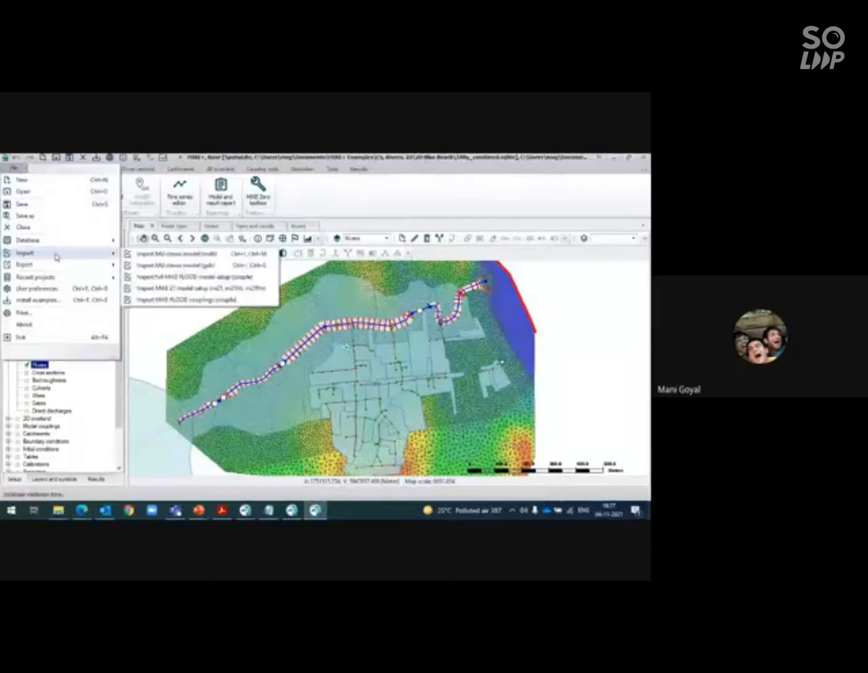
click(336, 196)
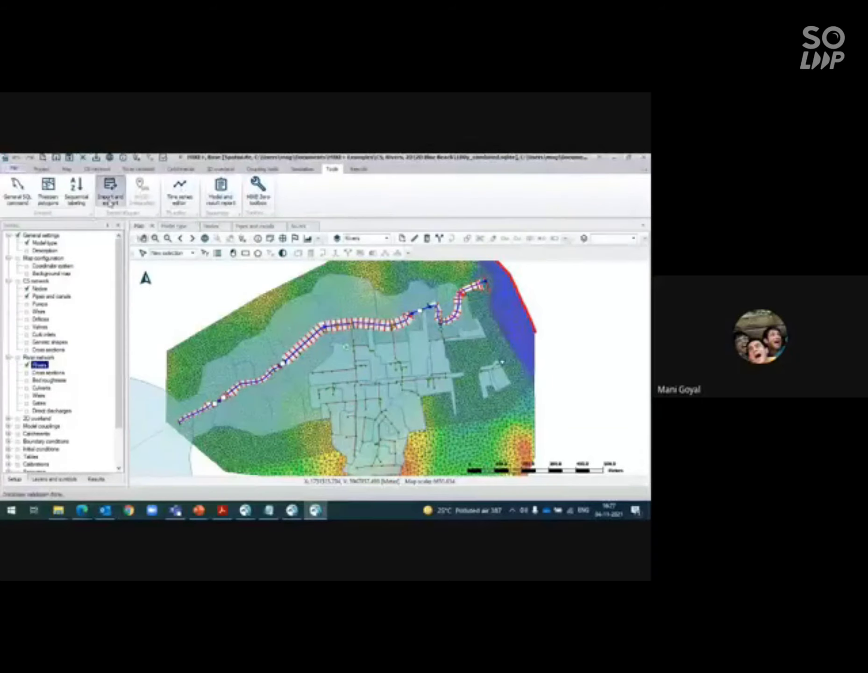
Add a job in the Import and export tool to show its source and target settings, and close the tool without running it.
click(110, 200)
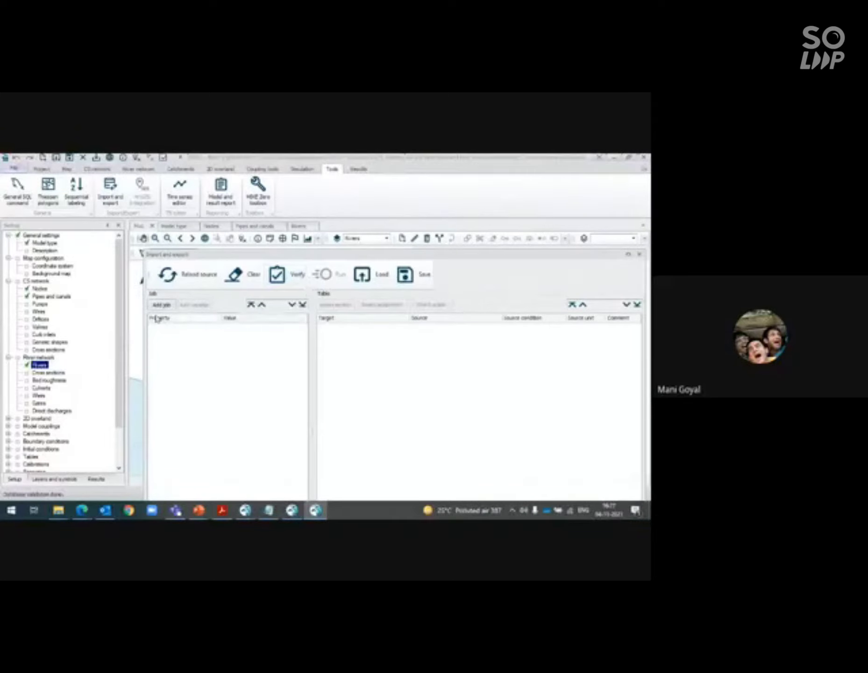
click(162, 304)
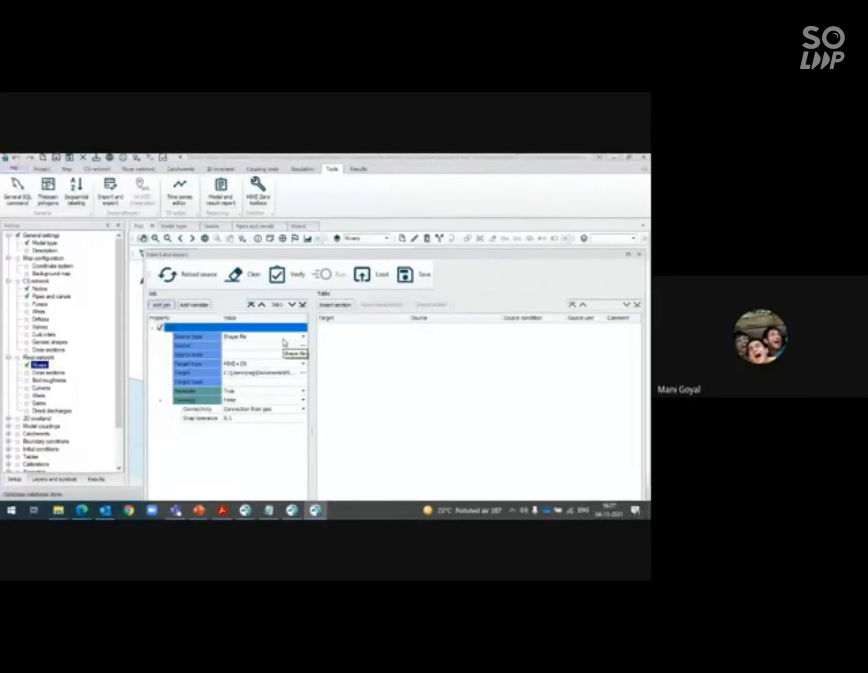
click(639, 254)
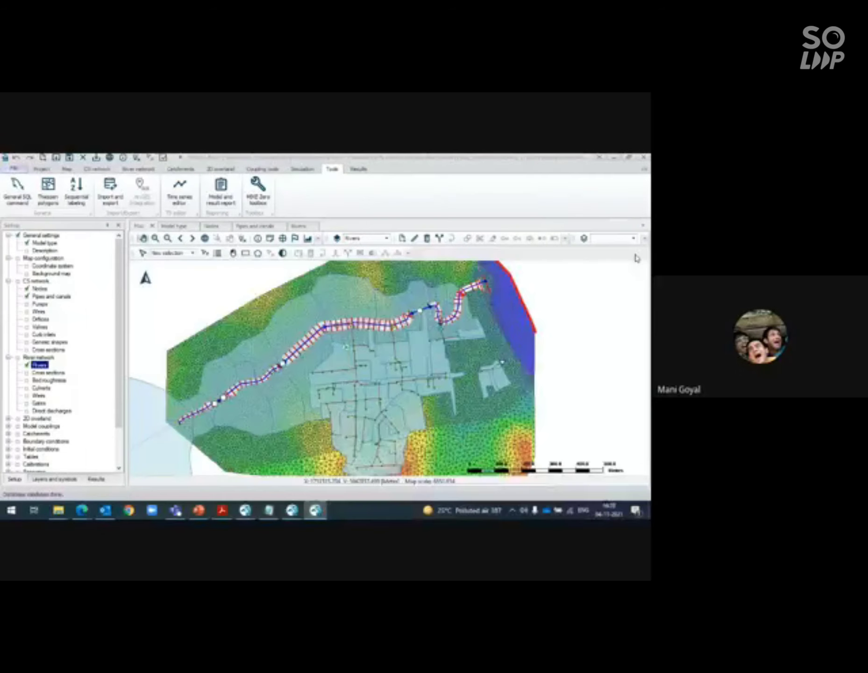
View the layer types available for adding a map layer and cancel without adding one.
click(54, 479)
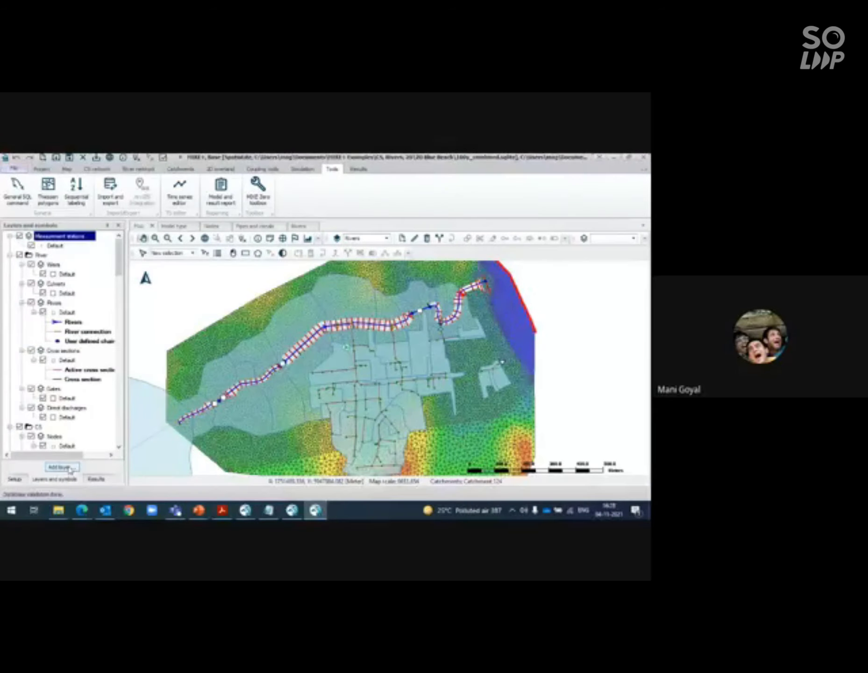
click(62, 467)
click(248, 230)
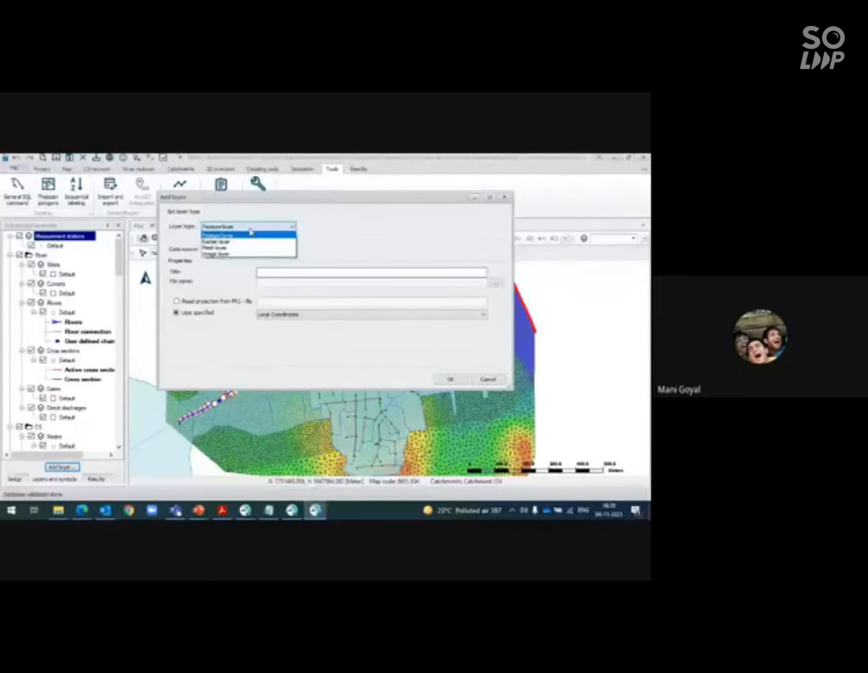
click(248, 230)
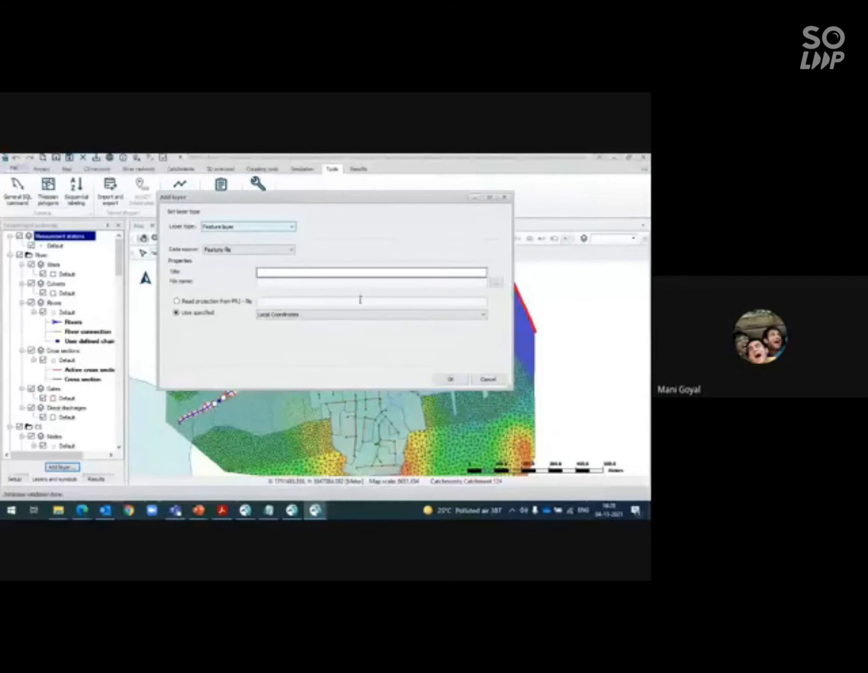
click(495, 383)
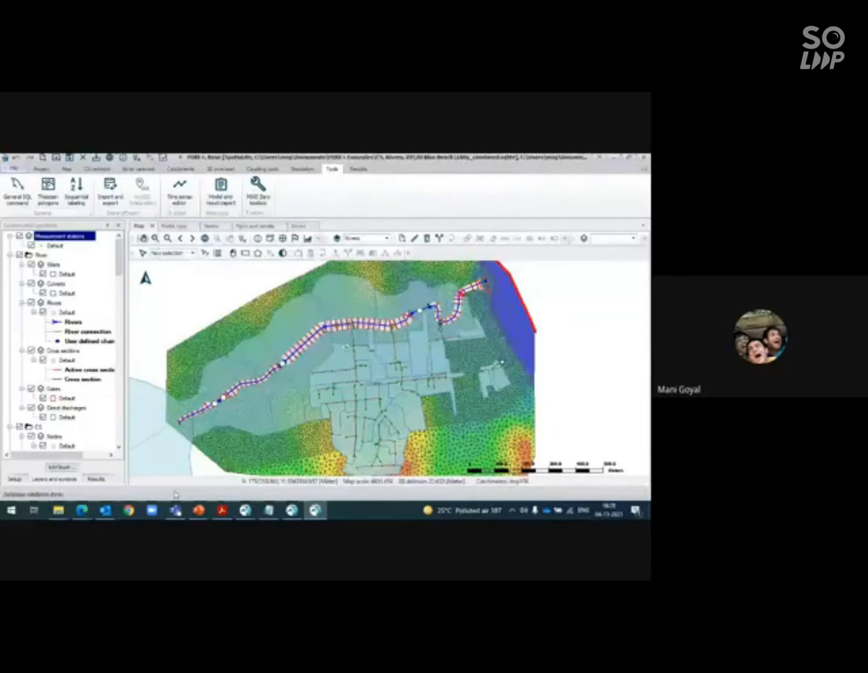
Show the Cross sections and Bed roughness pages of the River network setup.
click(10, 480)
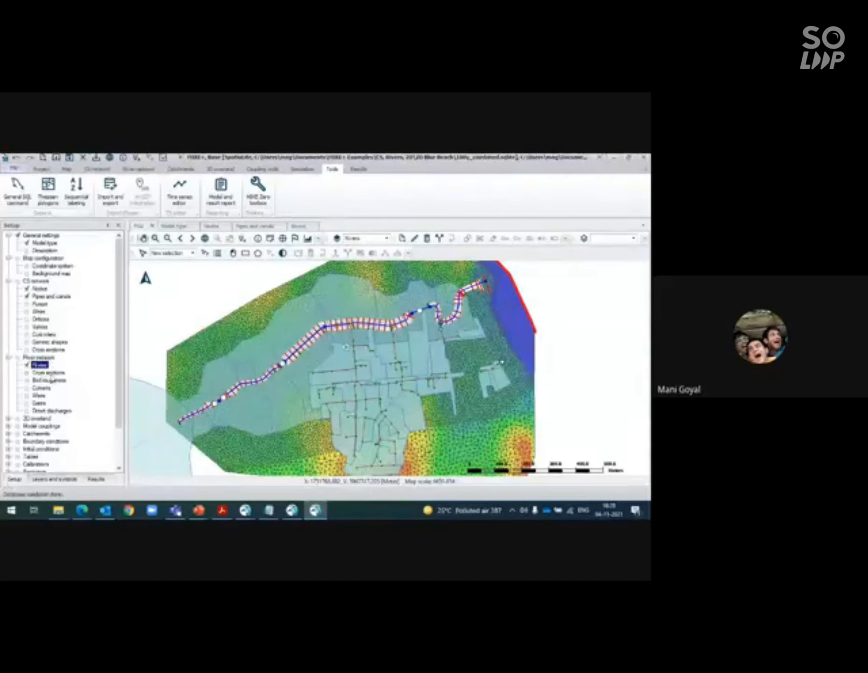
click(49, 373)
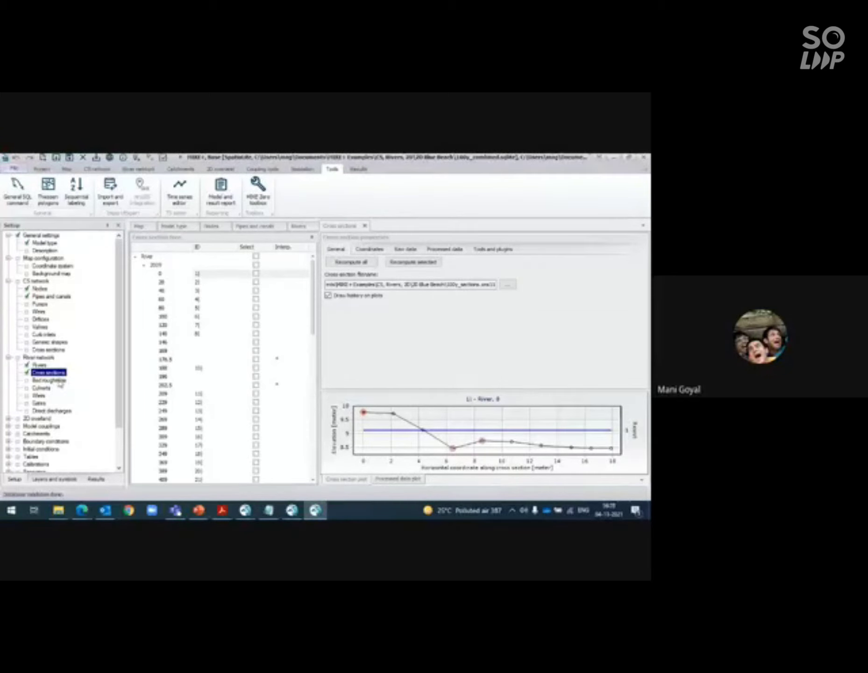
click(53, 380)
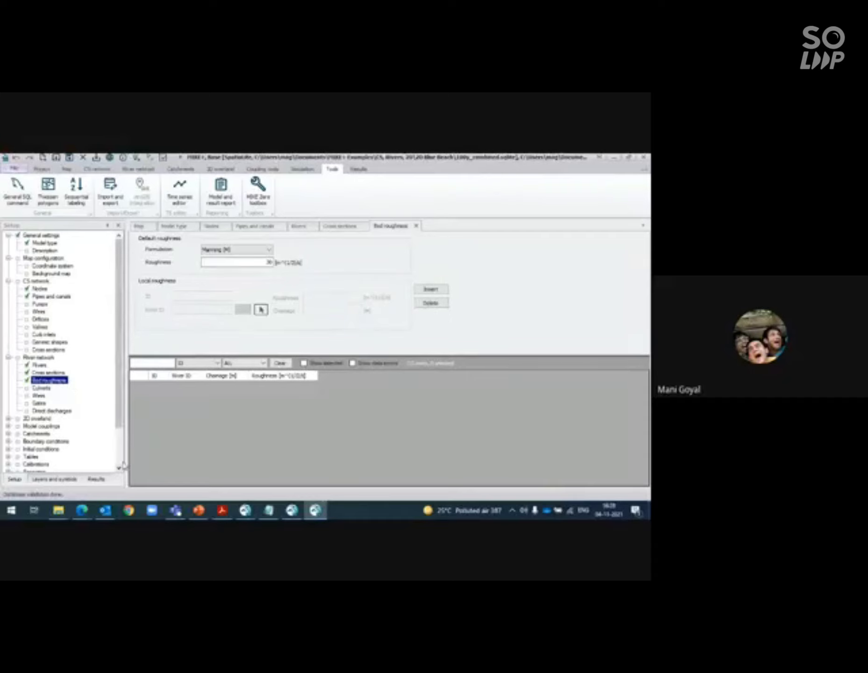
Show the 2D domain page of the 2D overland setup and its domain type and source options, keeping the domain file created from MIKE+ definition.
scroll(121, 467, down, 2)
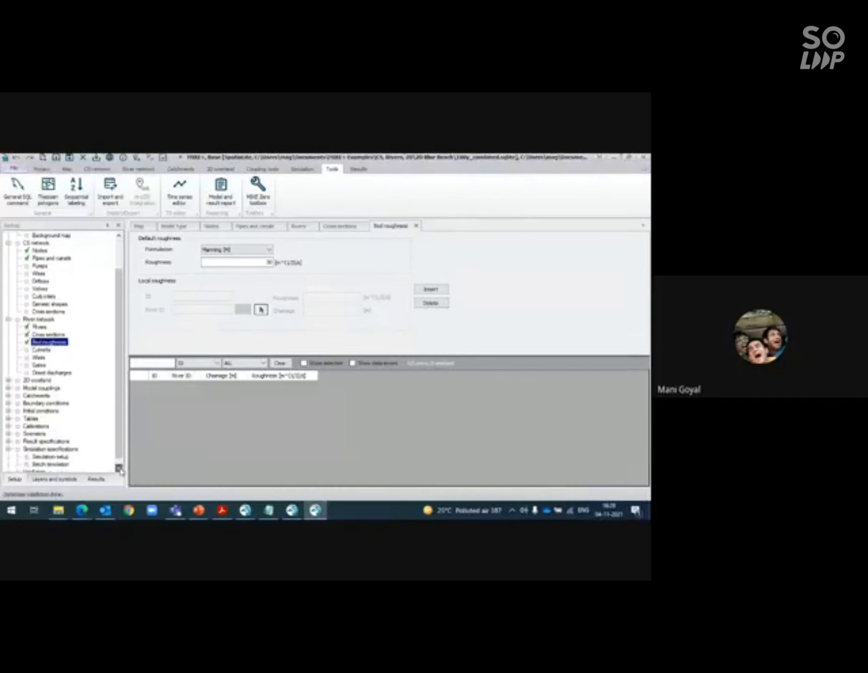
click(8, 380)
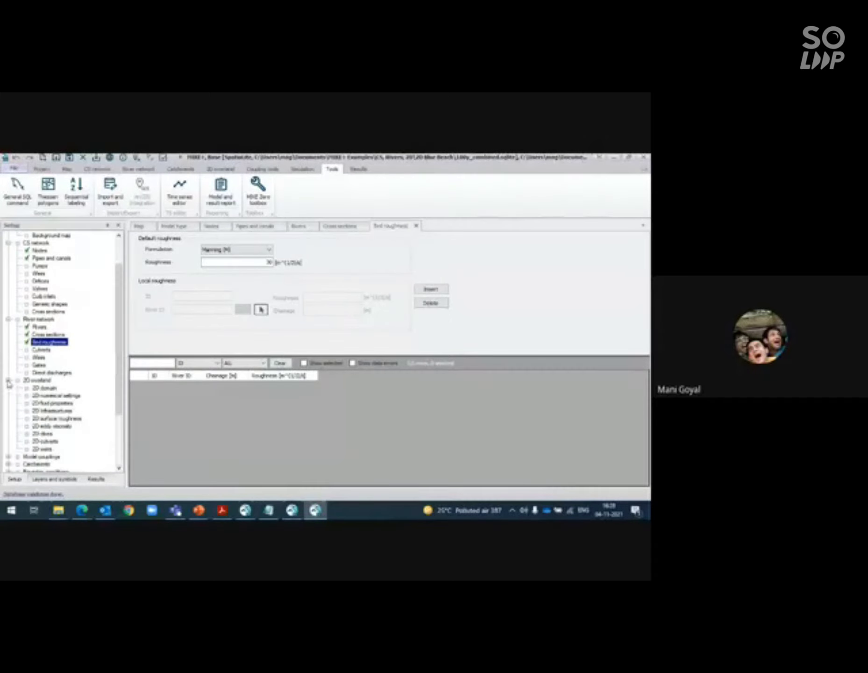
click(8, 319)
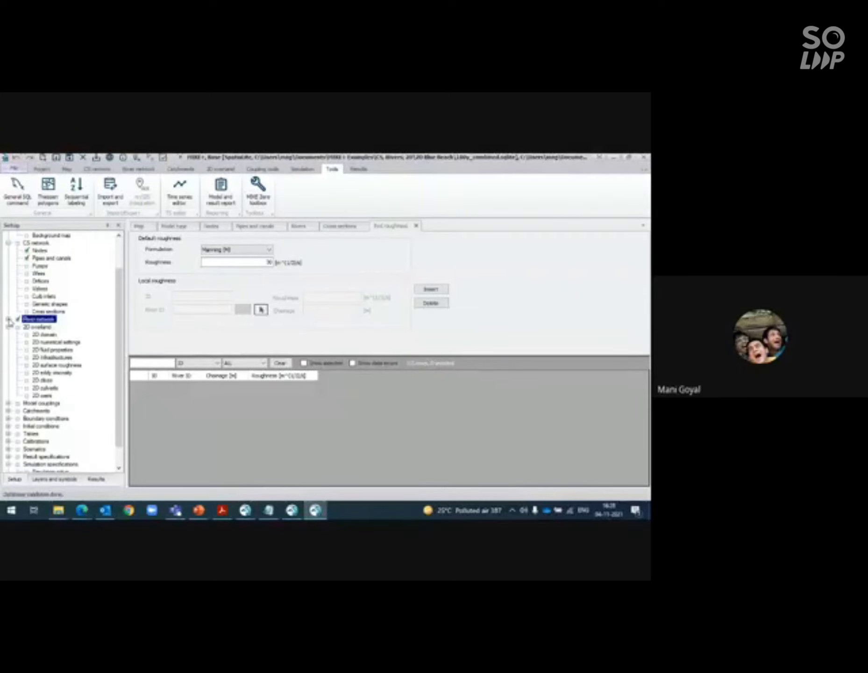
click(51, 335)
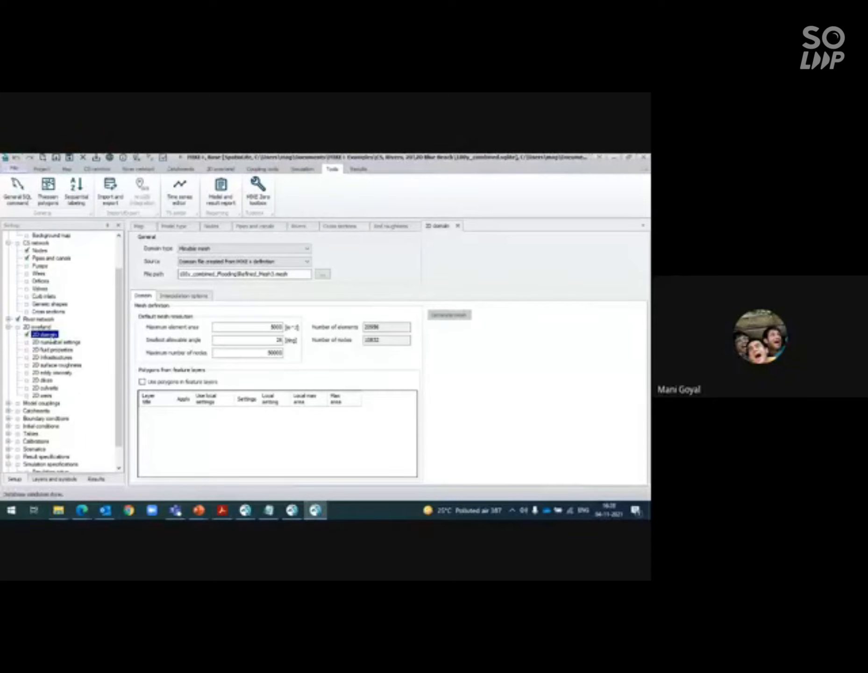
click(187, 249)
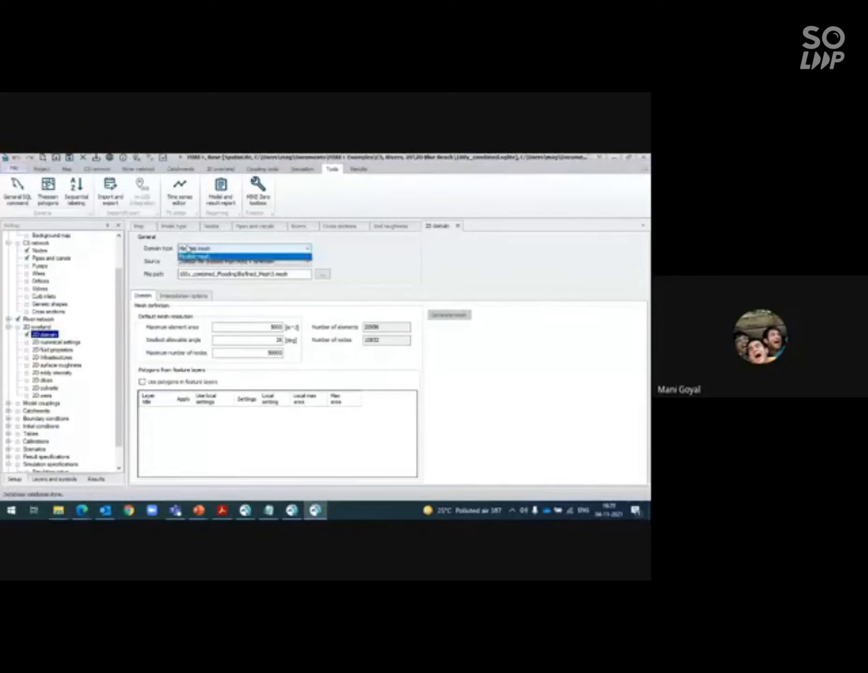
click(194, 263)
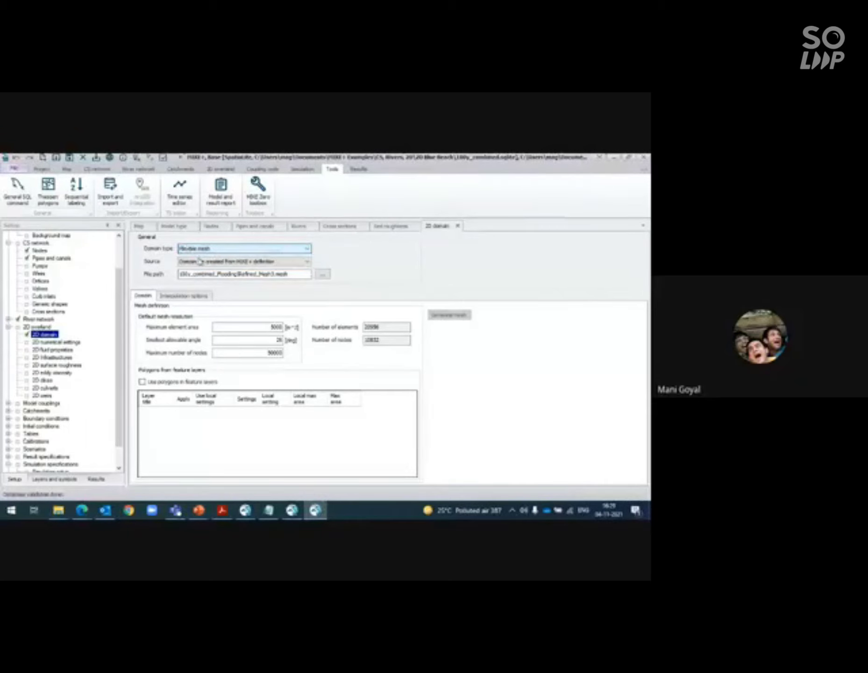
click(201, 262)
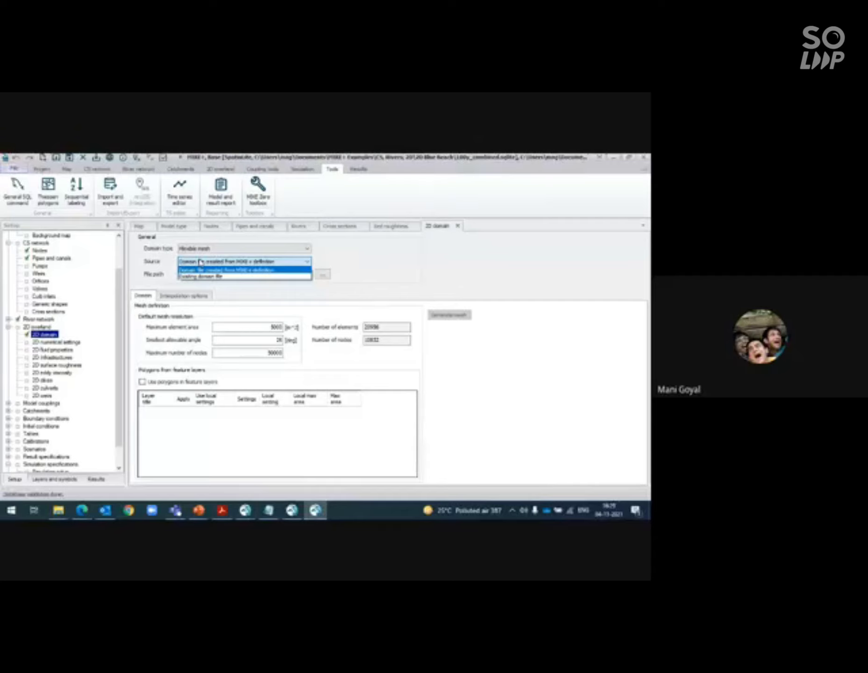
click(201, 269)
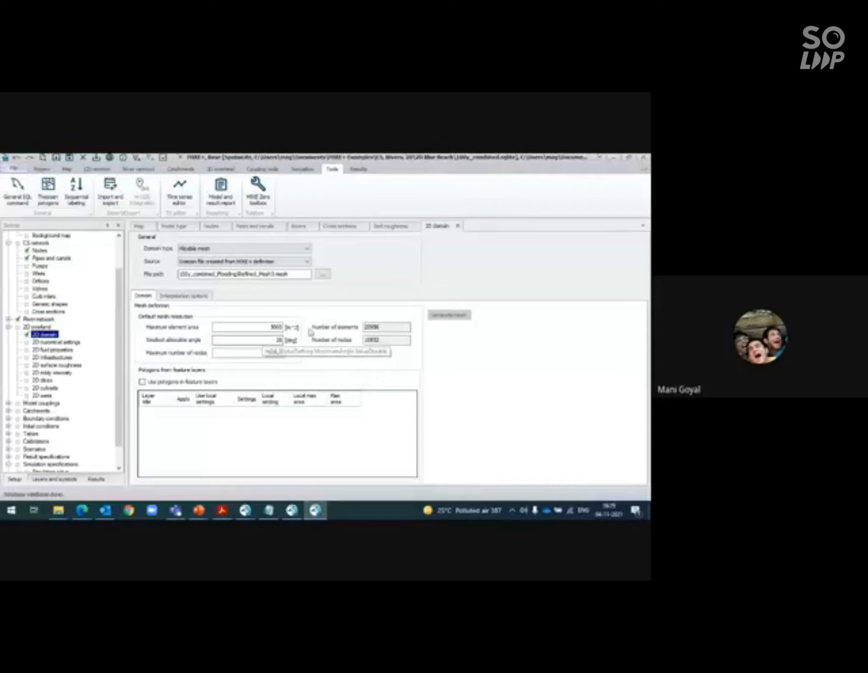
View the 2D domain's interpolation options and mesh definition, and return to the map view.
click(198, 297)
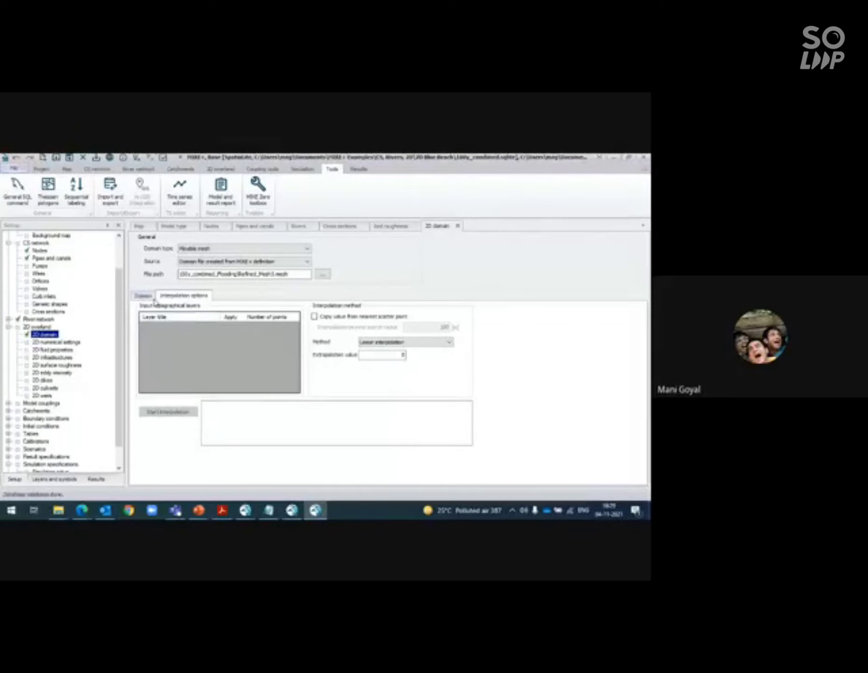
click(145, 298)
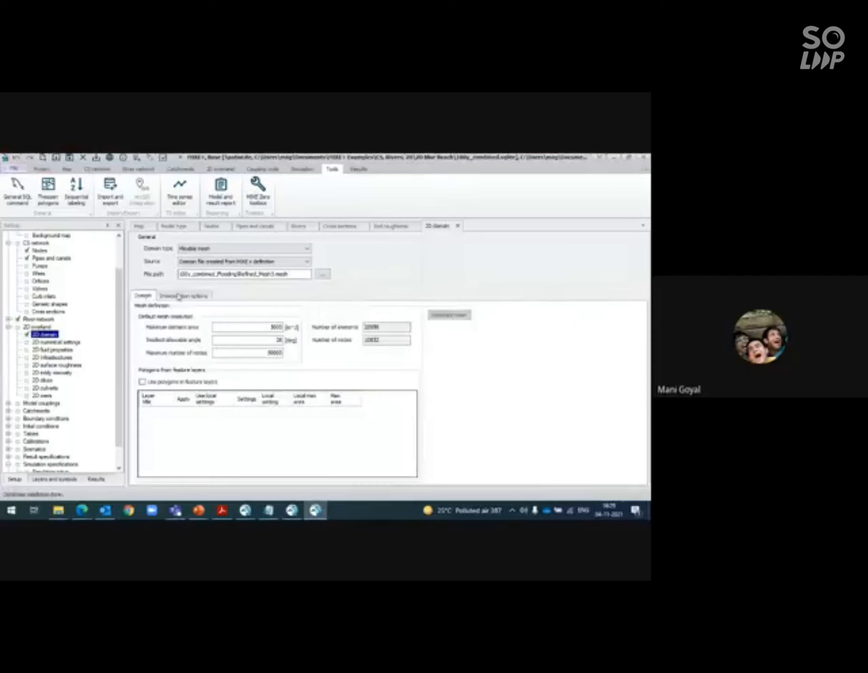
click(139, 226)
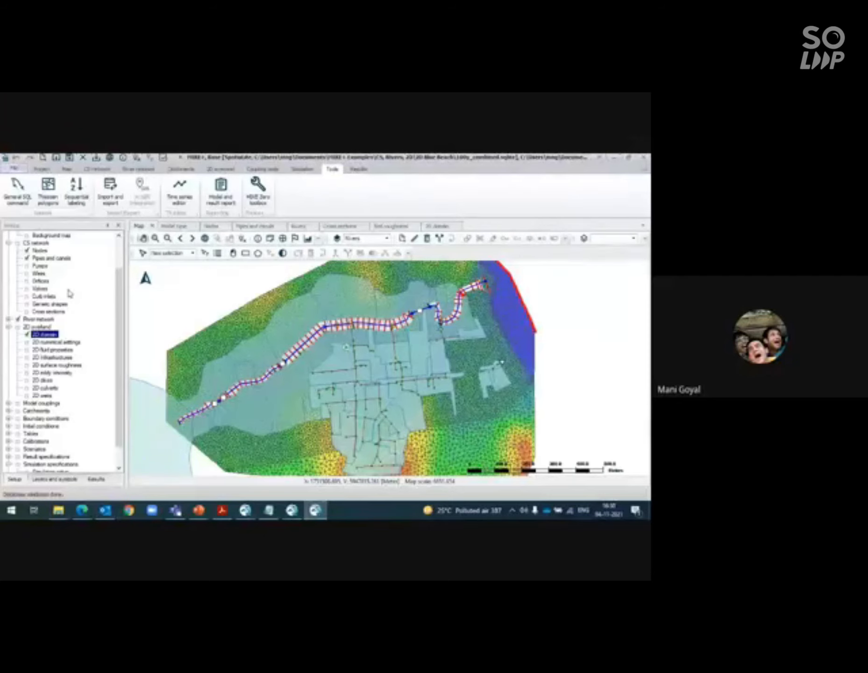
Show the 1D-2D couplings page of the model couplings and set the target layer for editing to 1D-2D couplings.
click(8, 404)
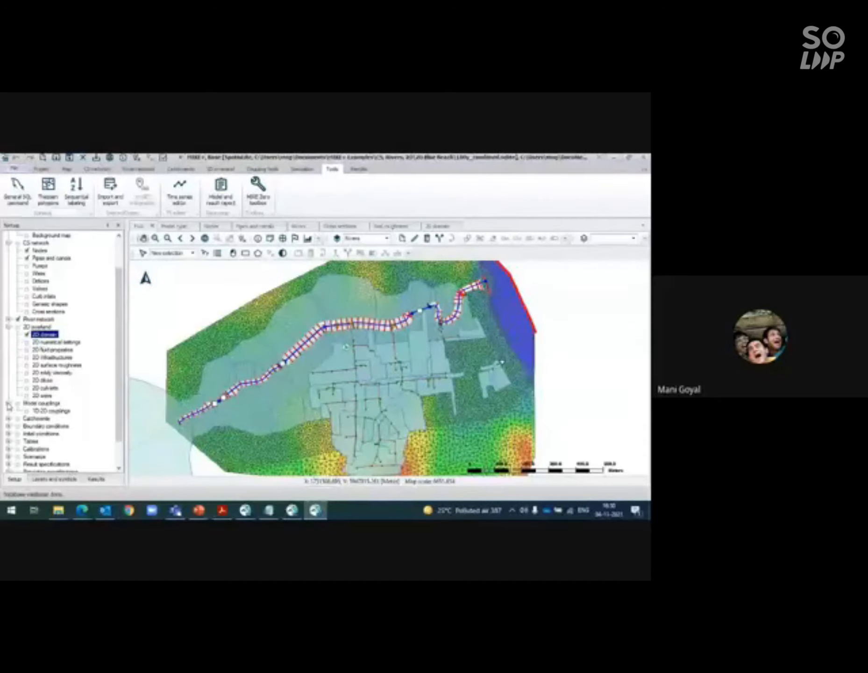
click(58, 413)
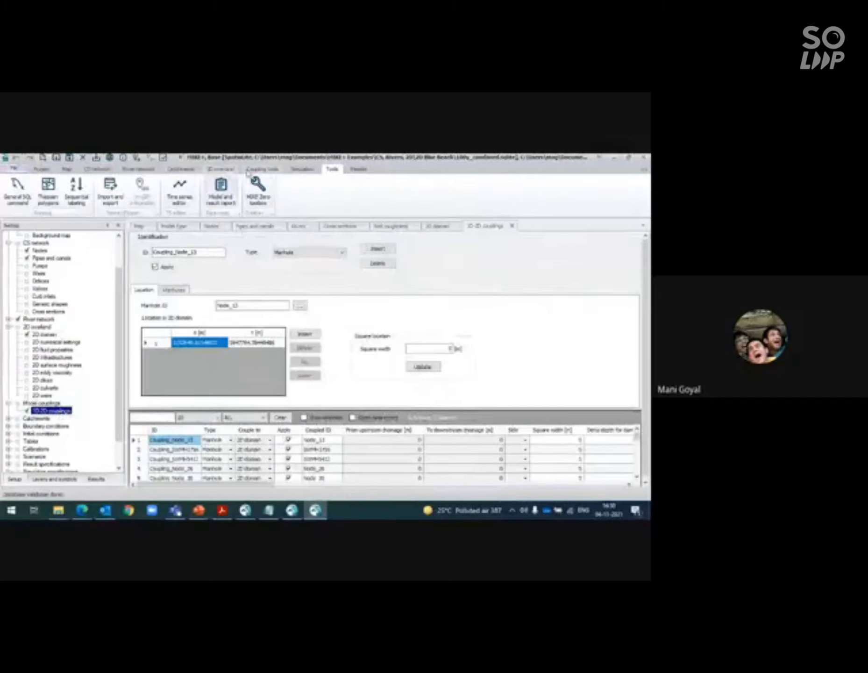
click(261, 170)
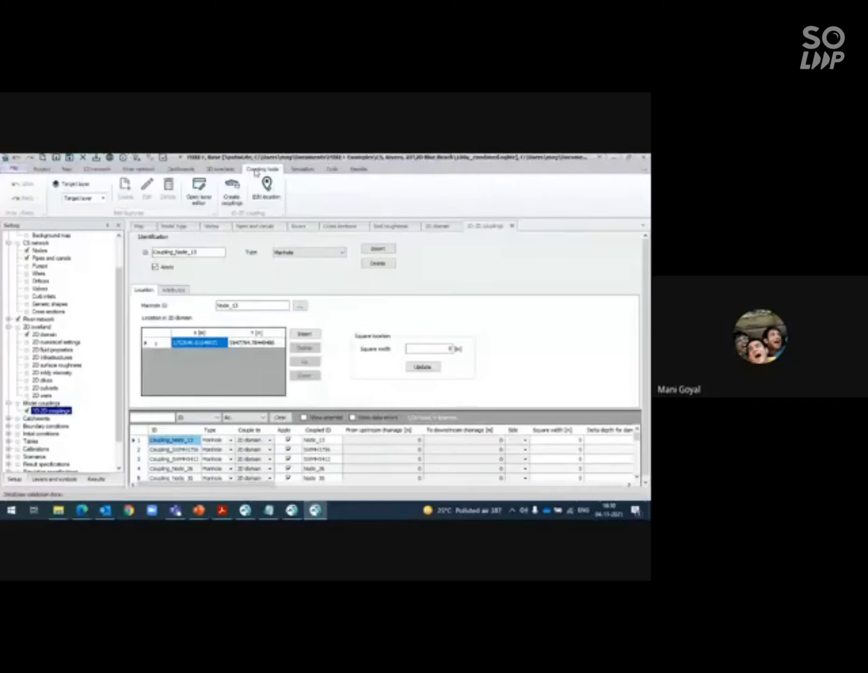
click(103, 201)
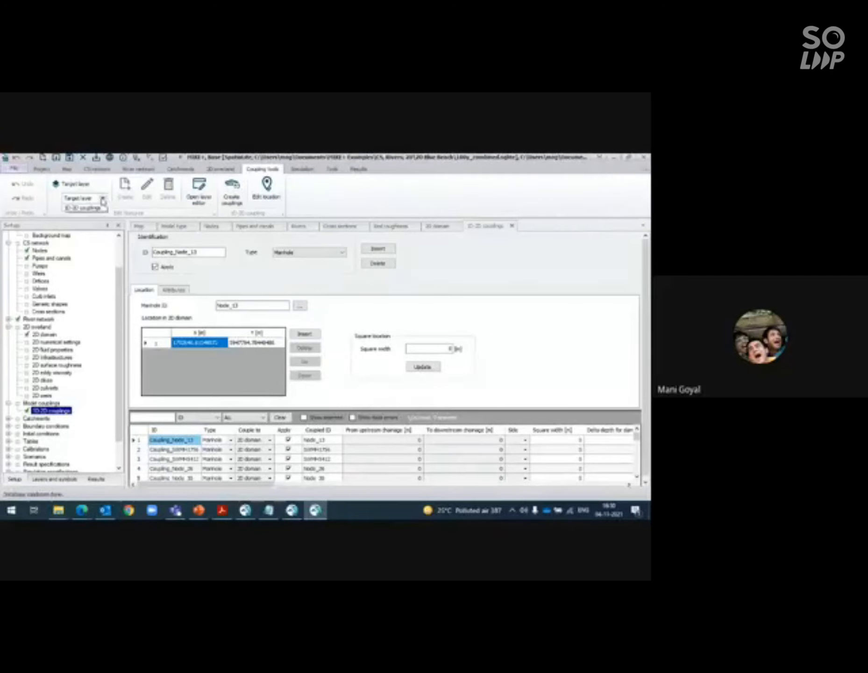
click(96, 209)
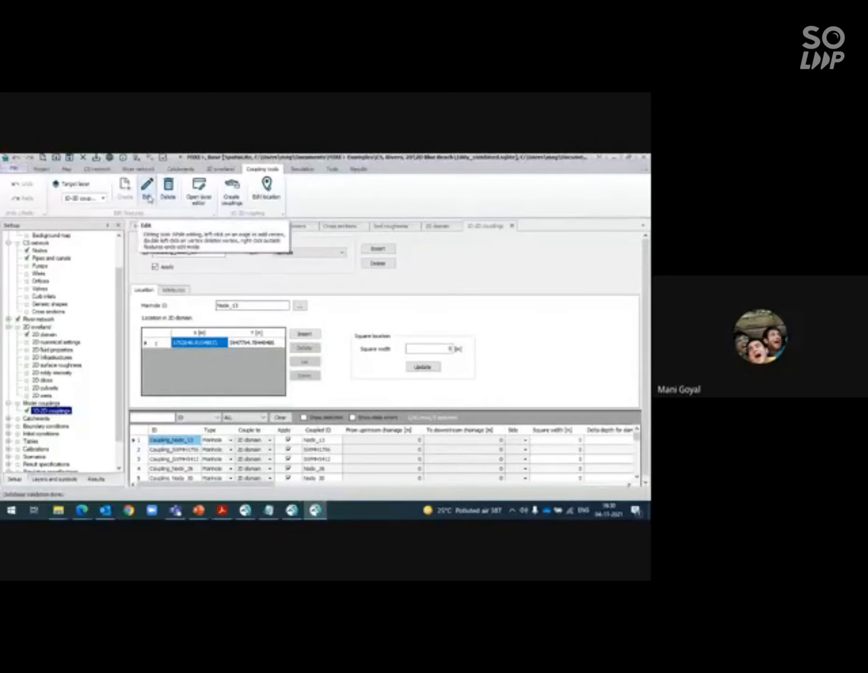
Open the Create couplings tool and enable coupling nodes and structures to the 2D domain for all items.
click(240, 201)
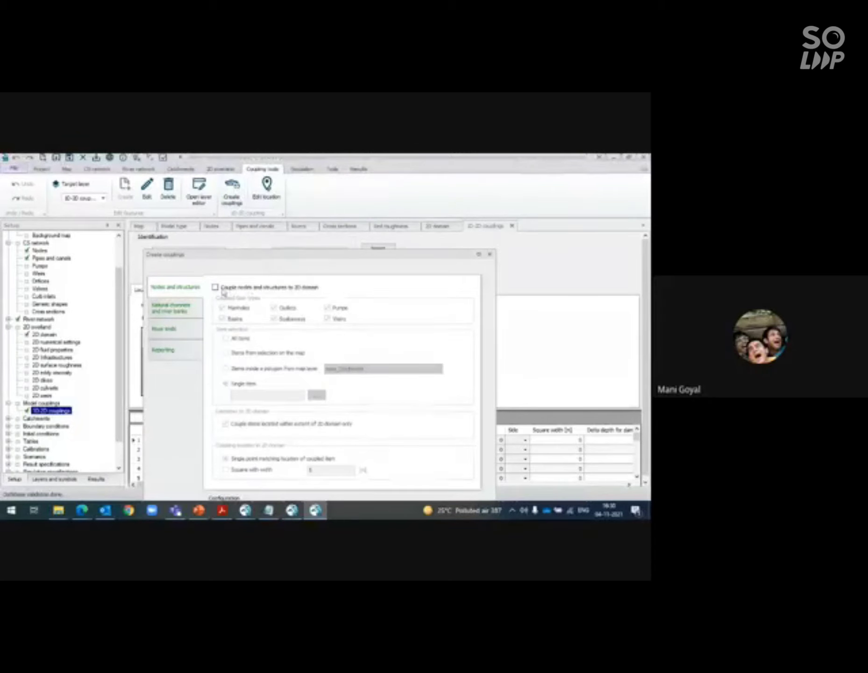
click(216, 288)
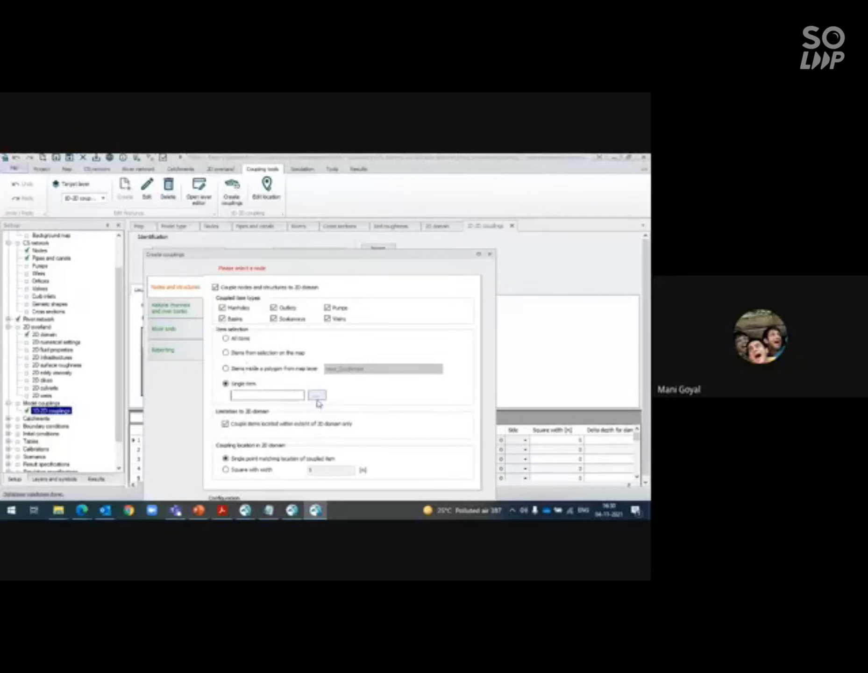
click(226, 337)
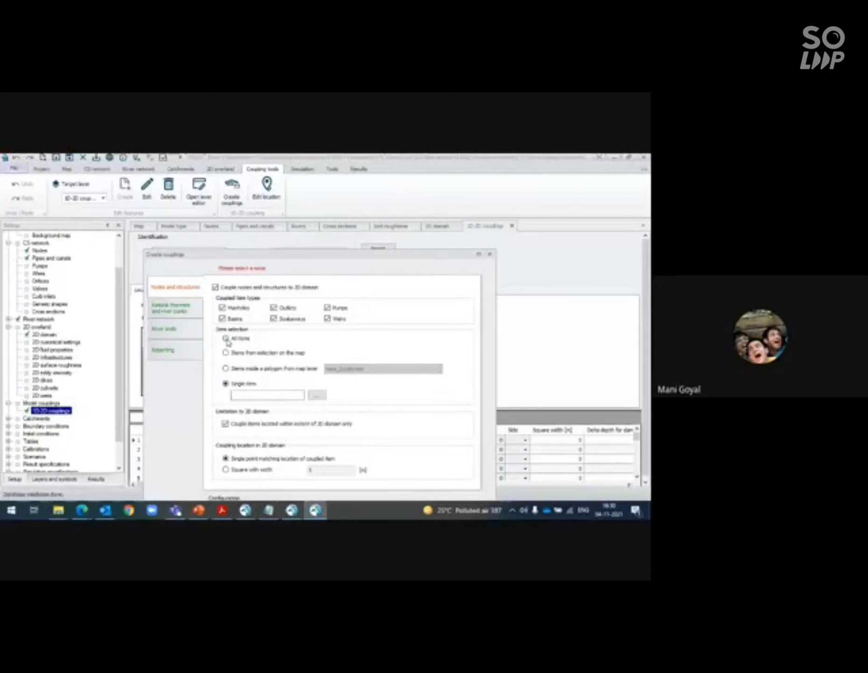
Enable coupling natural channels and river banks to the 2D domain for the single channel River.
click(176, 317)
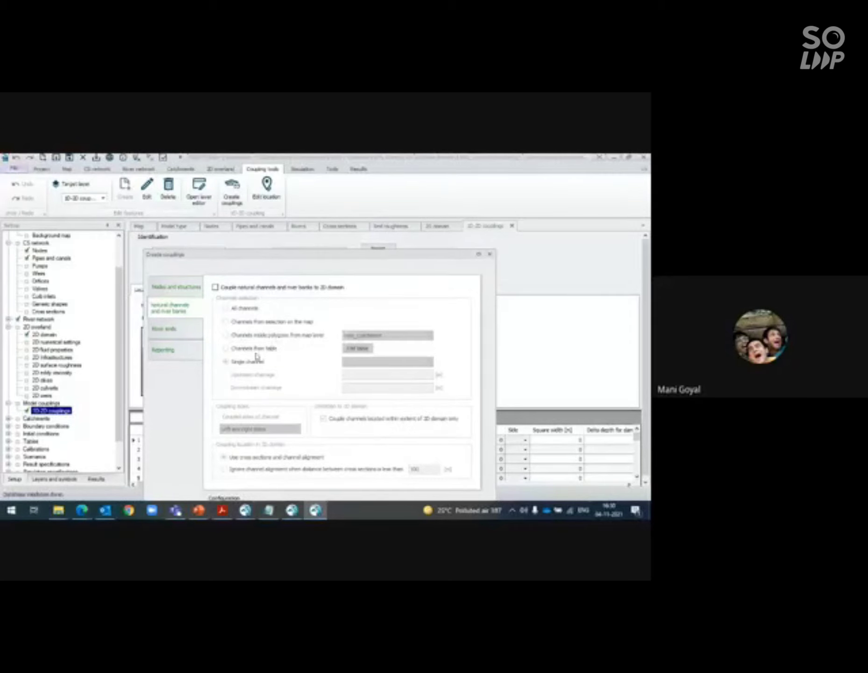
click(215, 287)
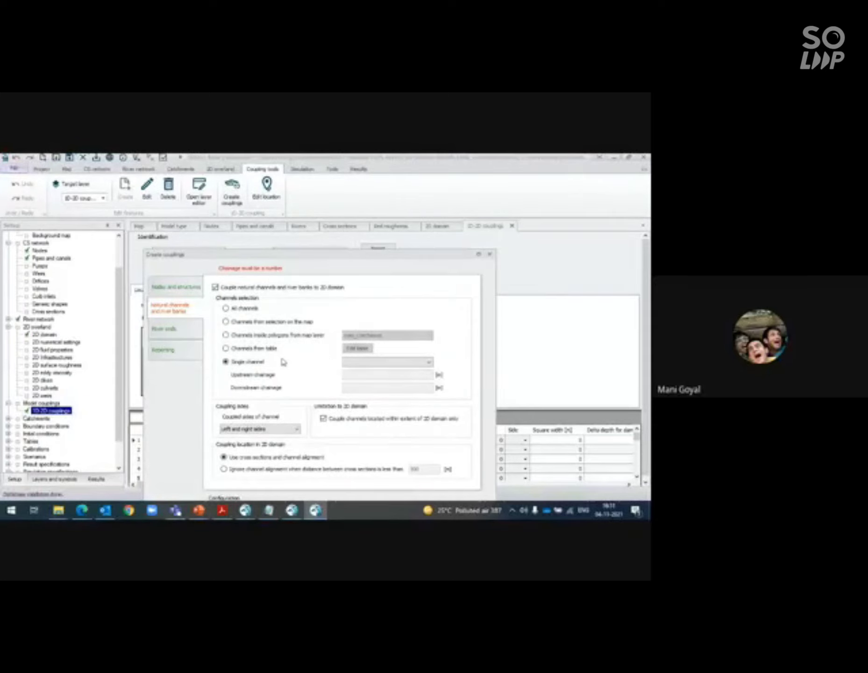
click(371, 363)
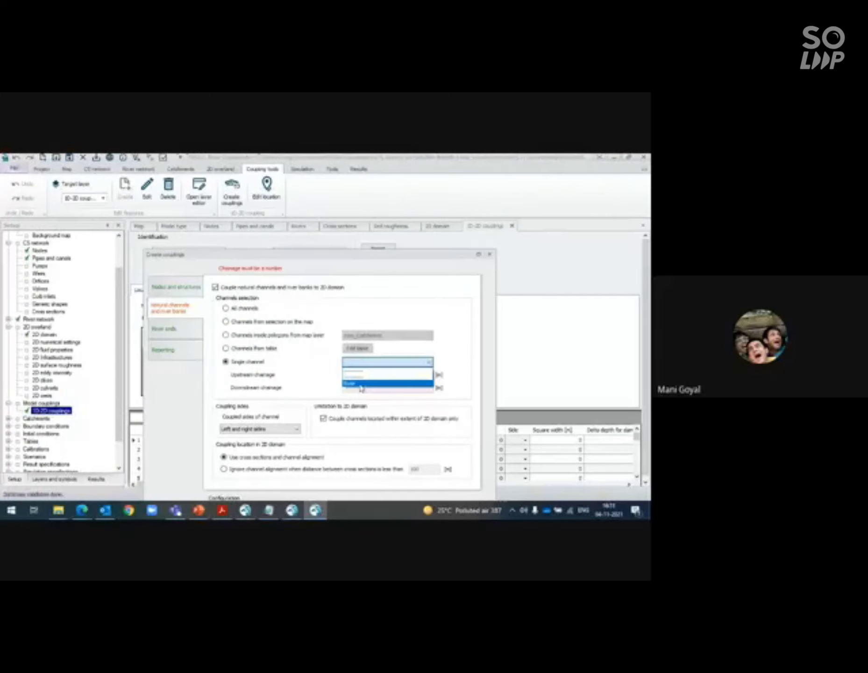
click(360, 382)
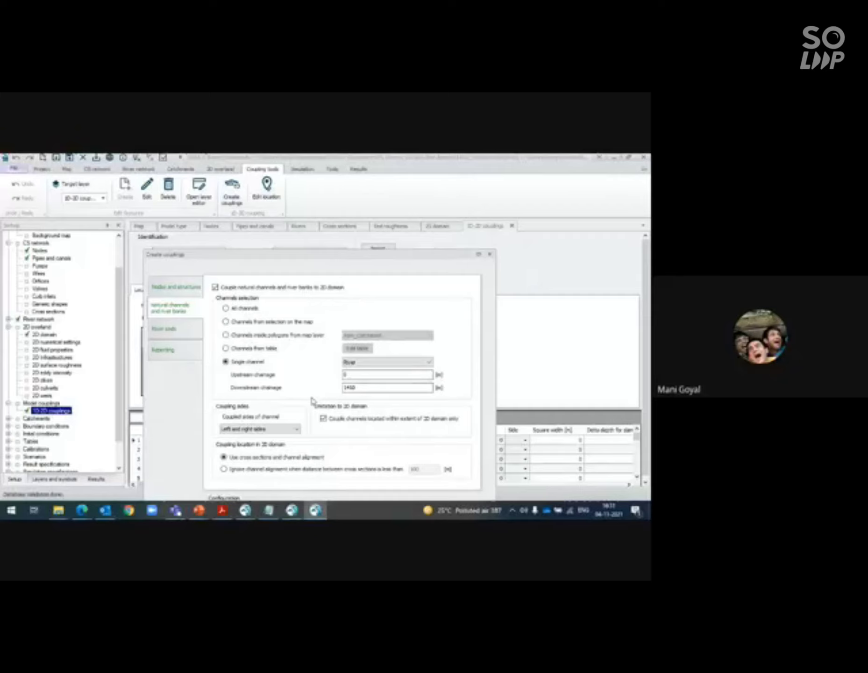
Enable coupling river ends to the 2D domain for all rivers, and close the Create couplings tool without running it.
click(169, 331)
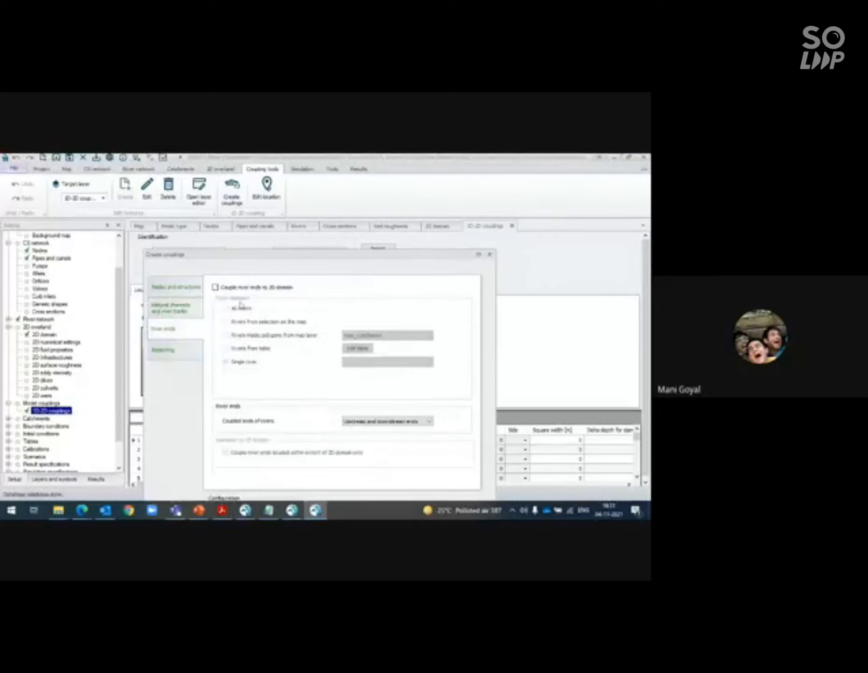
click(216, 288)
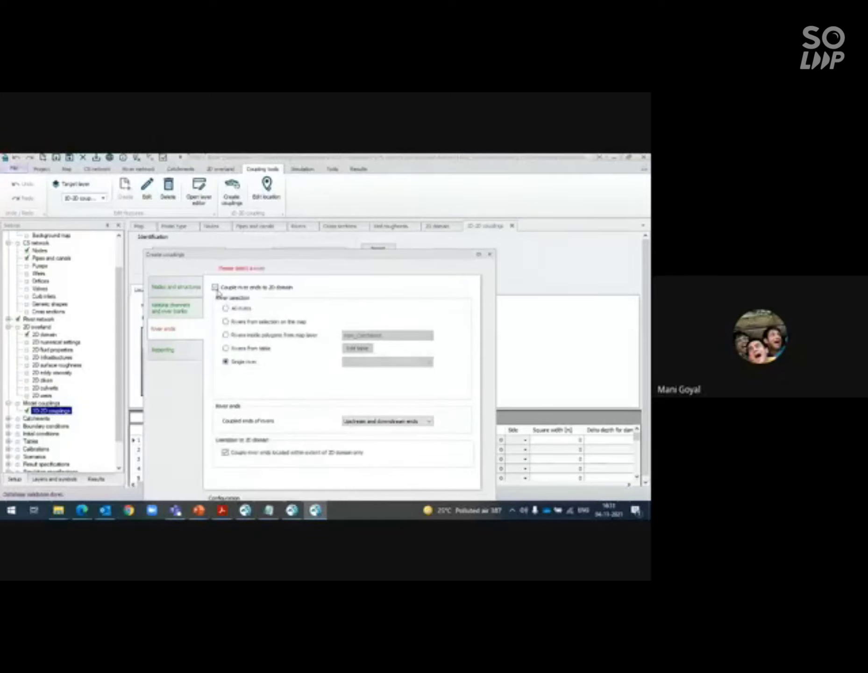
click(245, 312)
click(479, 255)
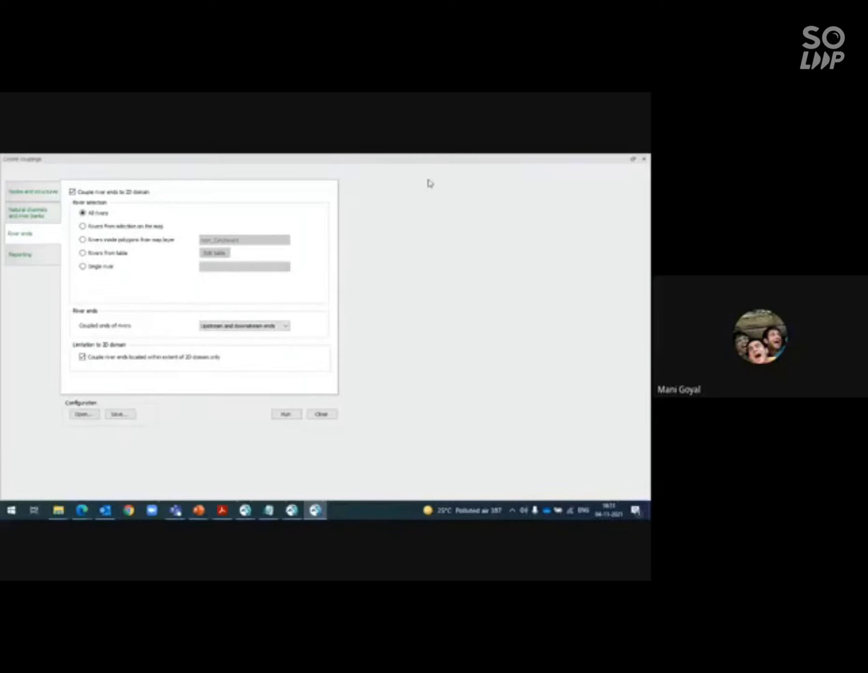
click(644, 160)
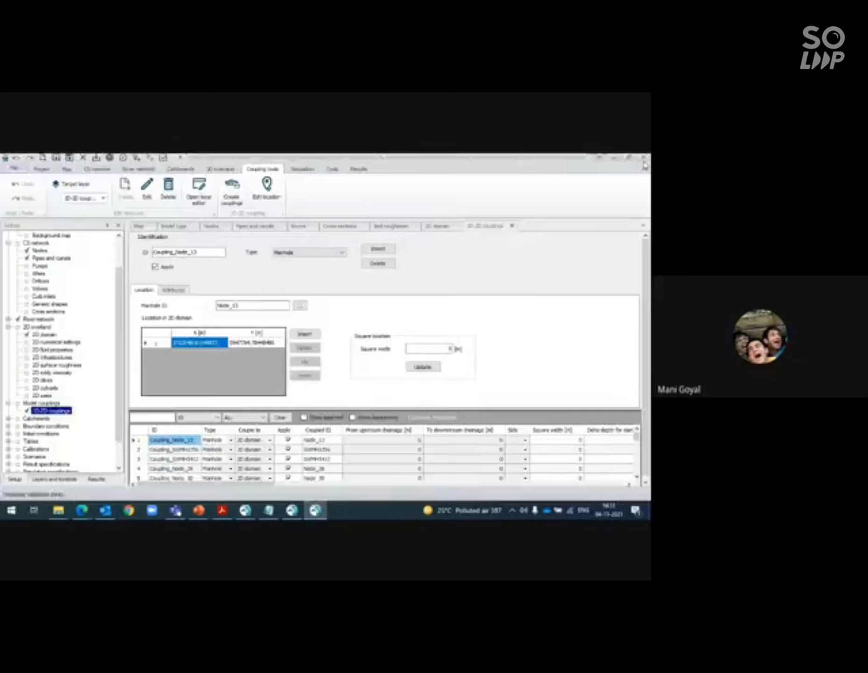
Show the items of the boundary conditions setup and view the diurnal patterns page of the repetitive profiles.
click(8, 426)
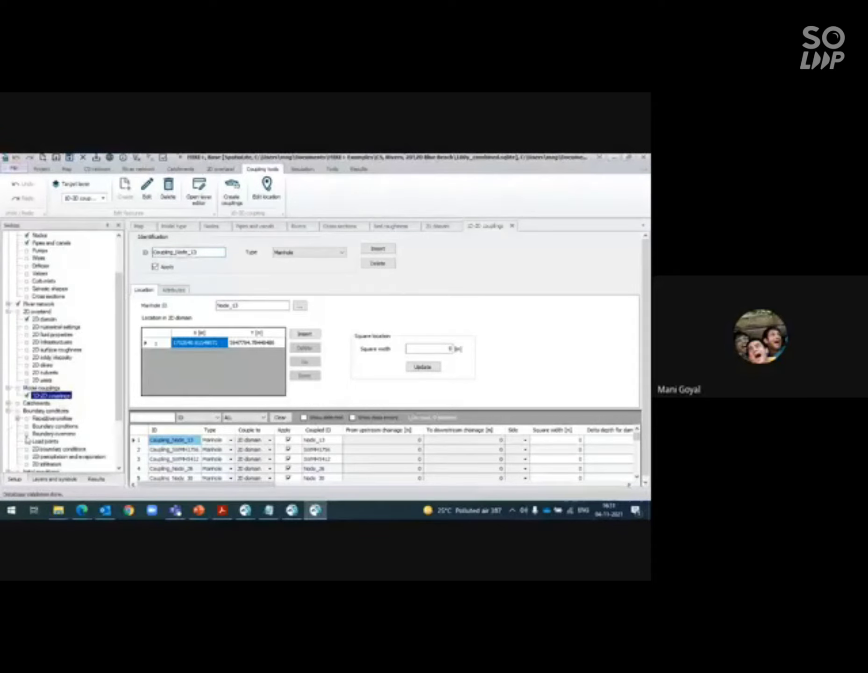
click(119, 468)
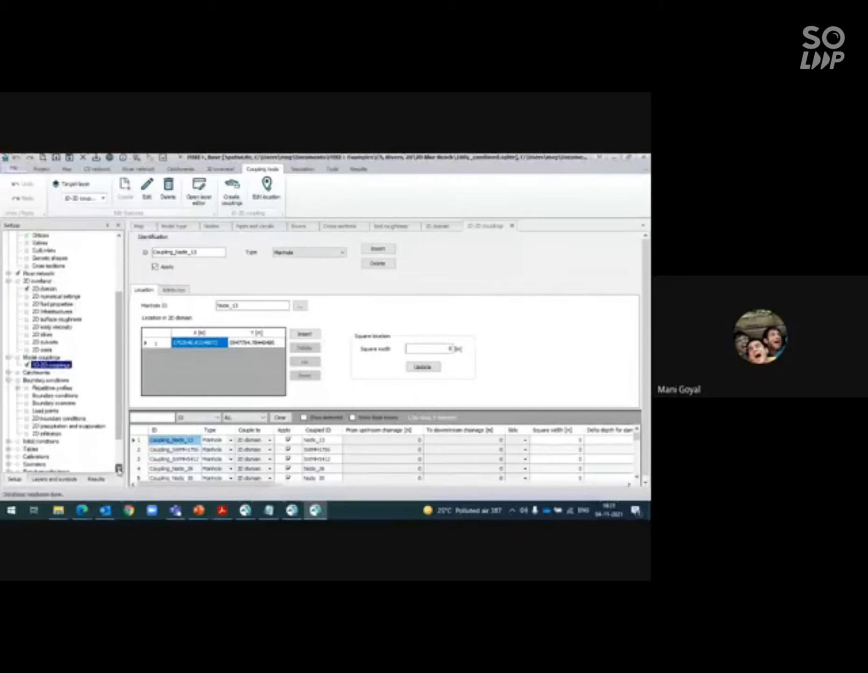
click(119, 469)
click(118, 468)
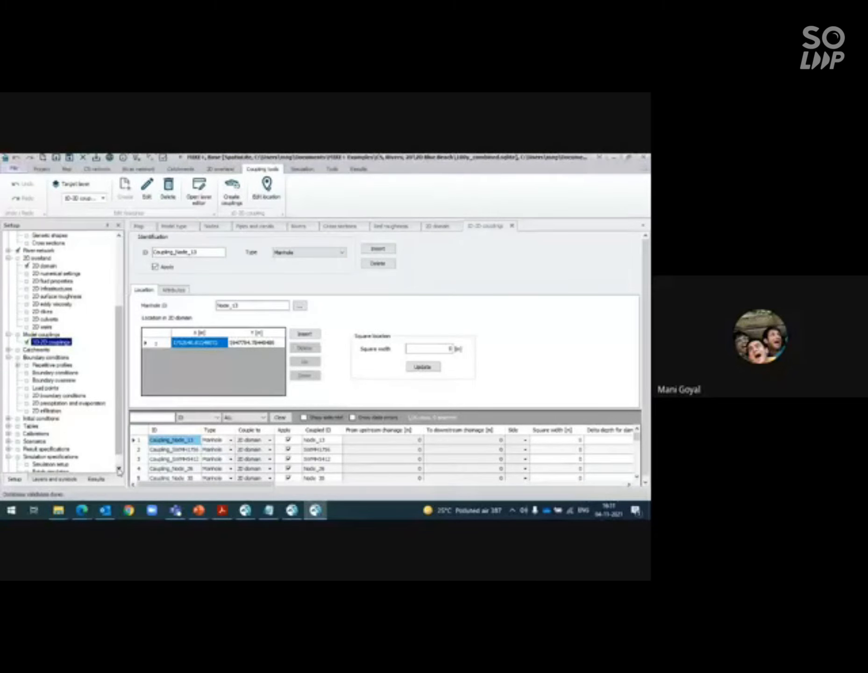
click(18, 366)
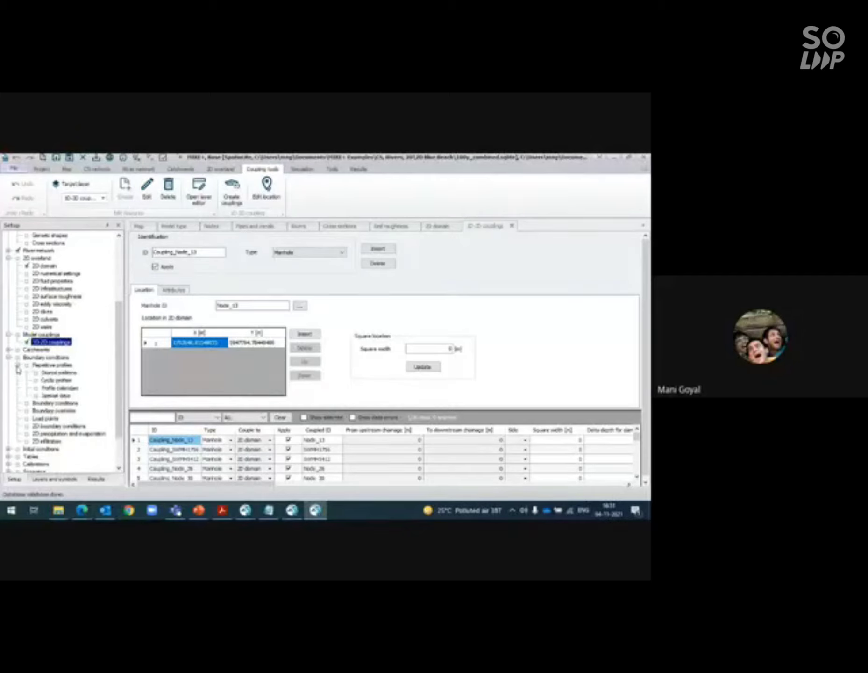
double_click(59, 373)
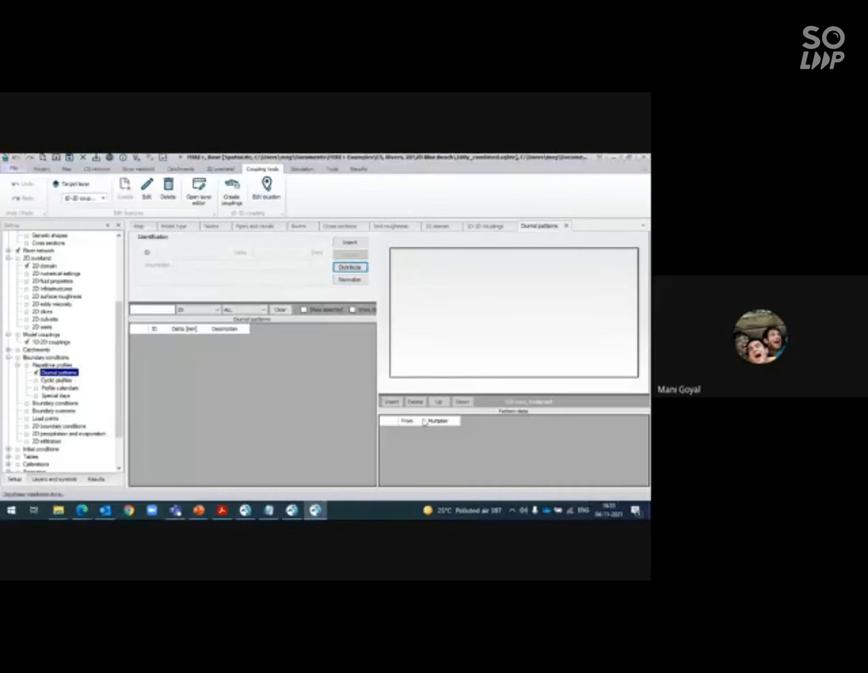
View the profile calendars and cyclic profiles pages of the repetitive profiles.
click(65, 388)
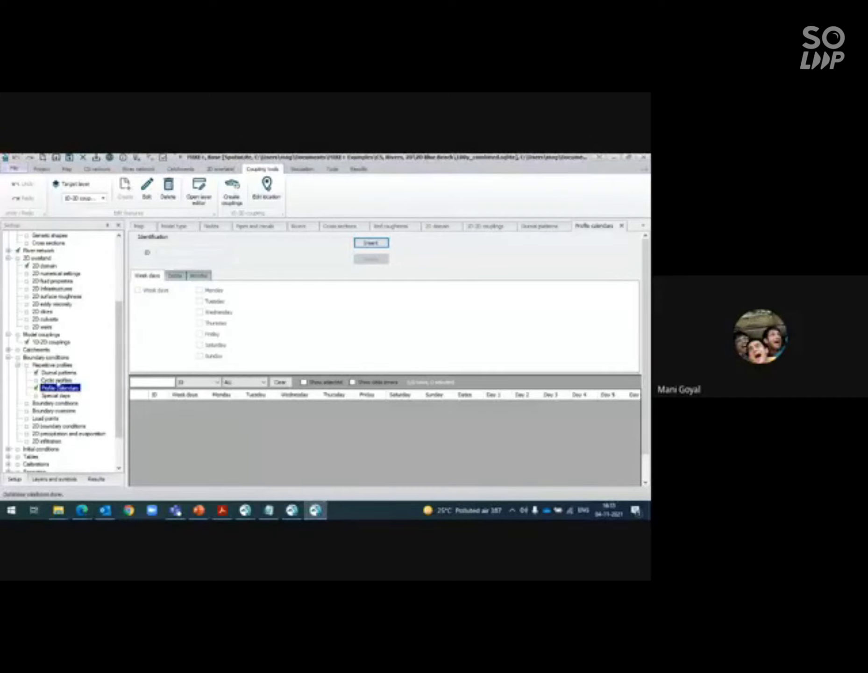
click(60, 387)
click(56, 380)
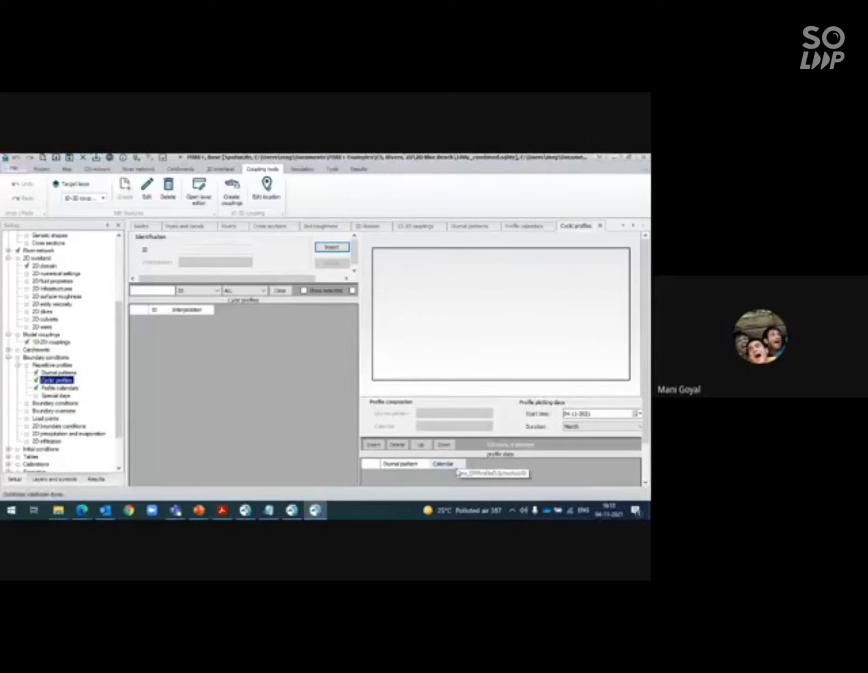
Insert a unique-date special day in the repetitive profiles and show its weekday choices without picking one.
click(68, 397)
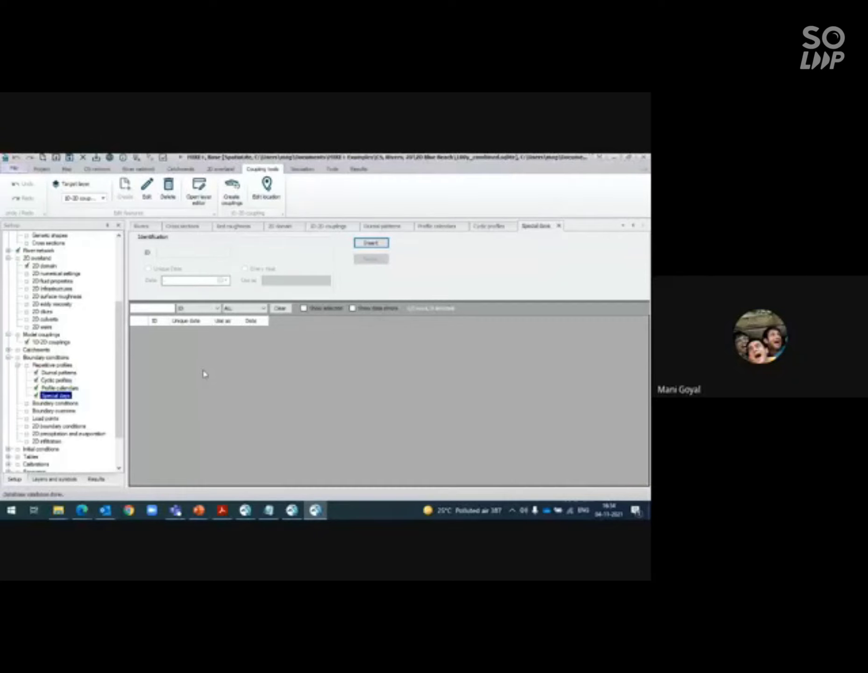
click(371, 244)
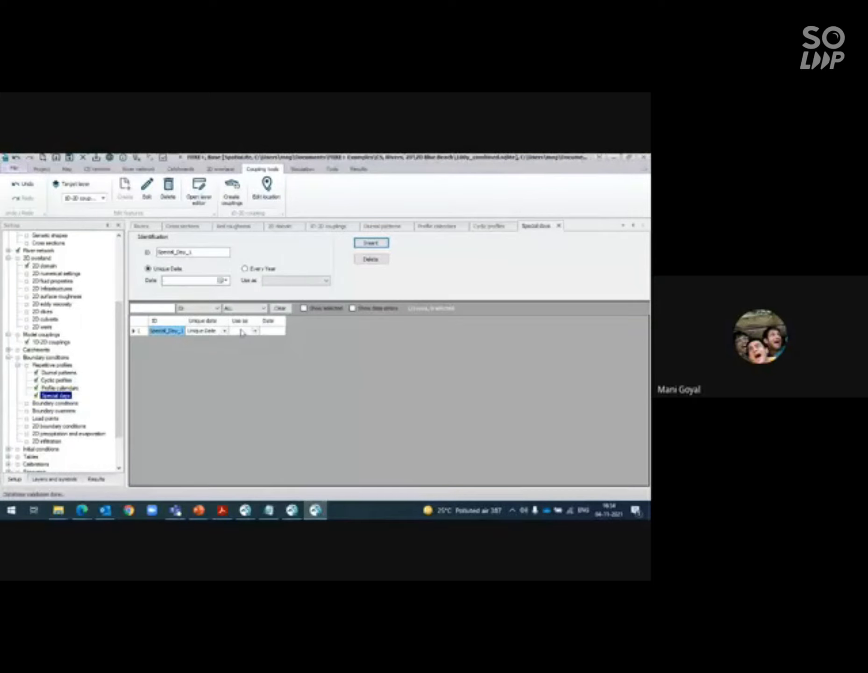
click(255, 331)
click(255, 331)
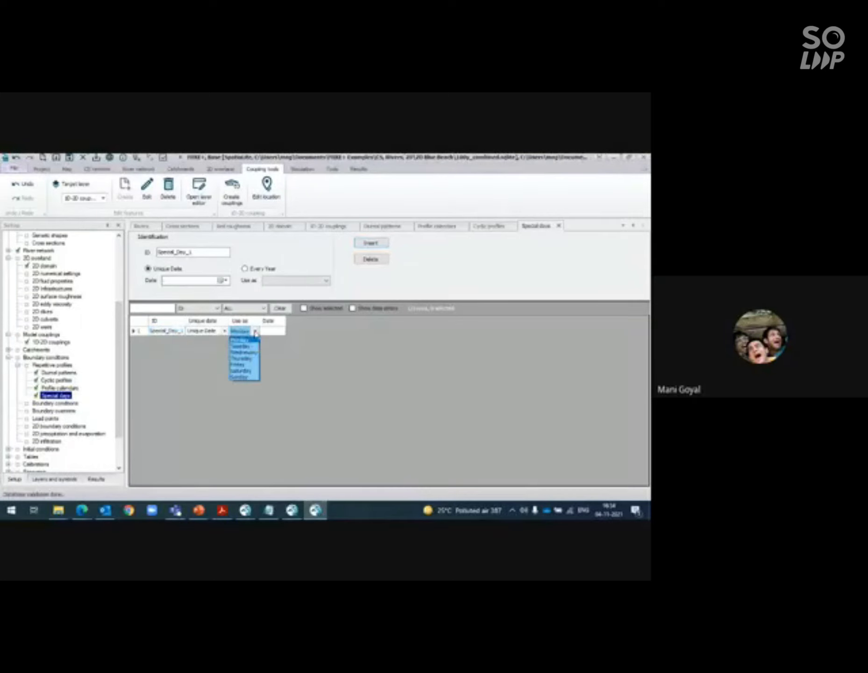
click(286, 349)
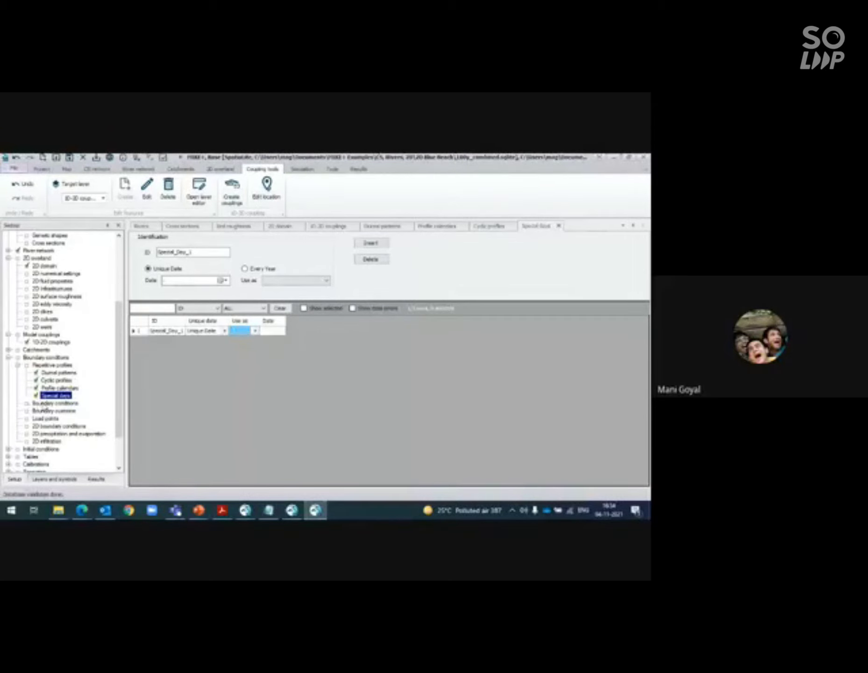
Open the boundary conditions page and show the time series file options for the River US discharge boundary's temporal variation.
double_click(44, 404)
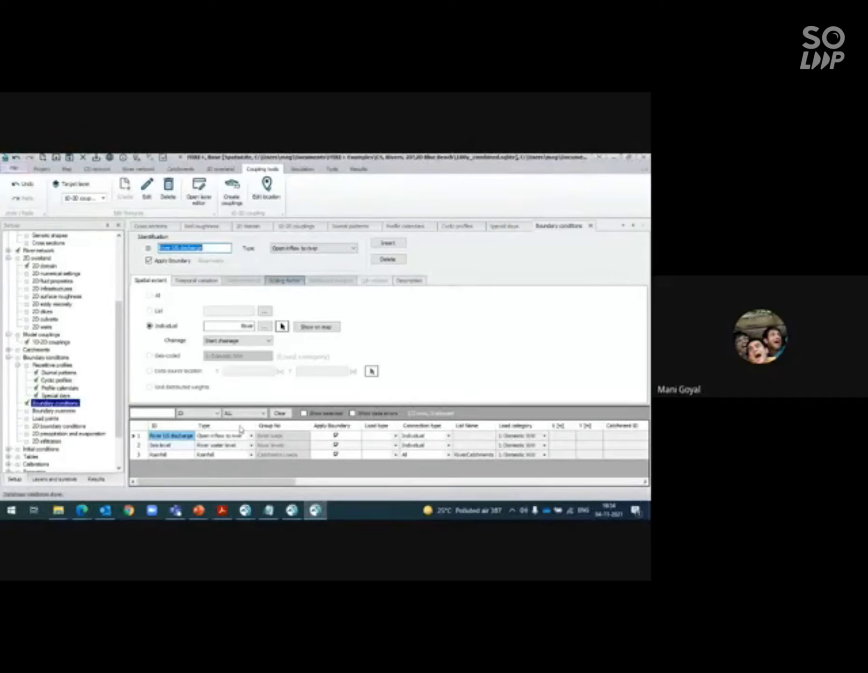
click(183, 283)
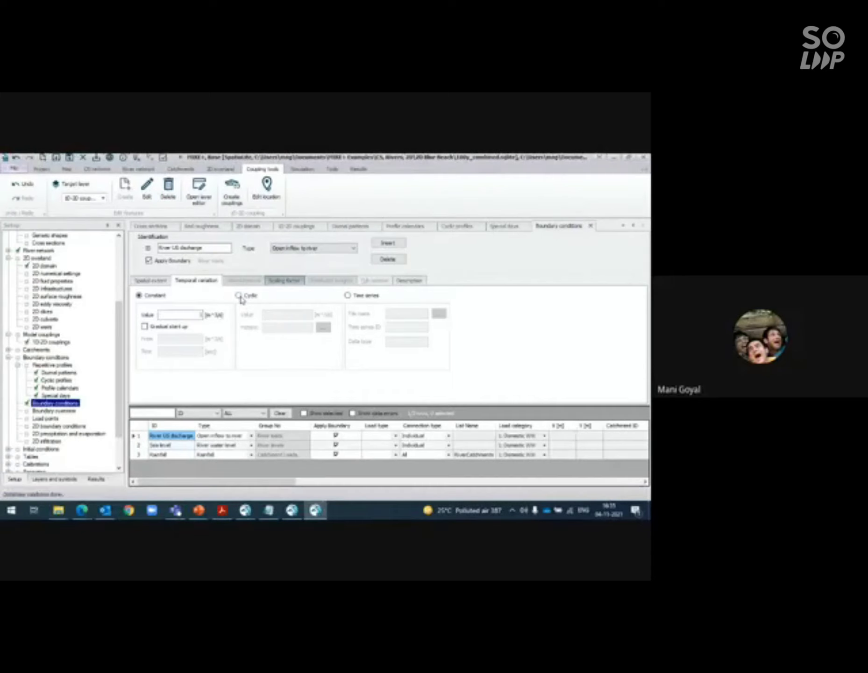
click(348, 296)
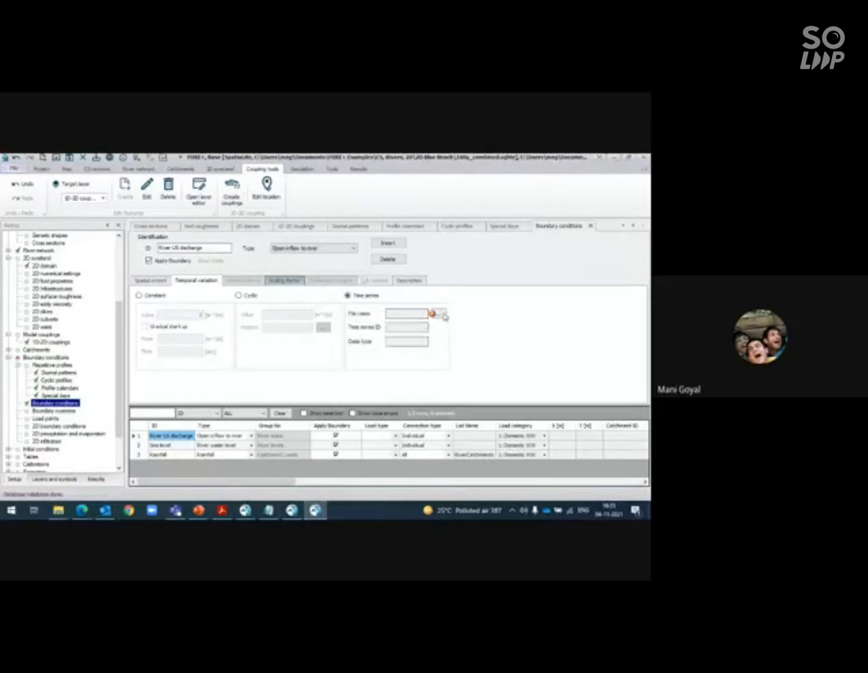
click(444, 316)
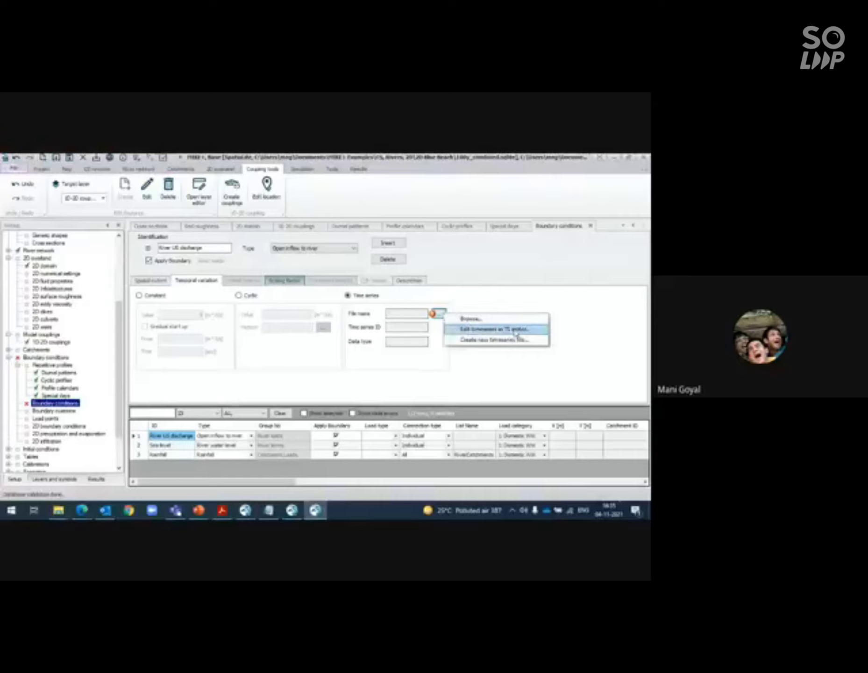
Show the cyclic variation and its pattern selection for the River US discharge boundary, and set the variation back to constant.
click(238, 295)
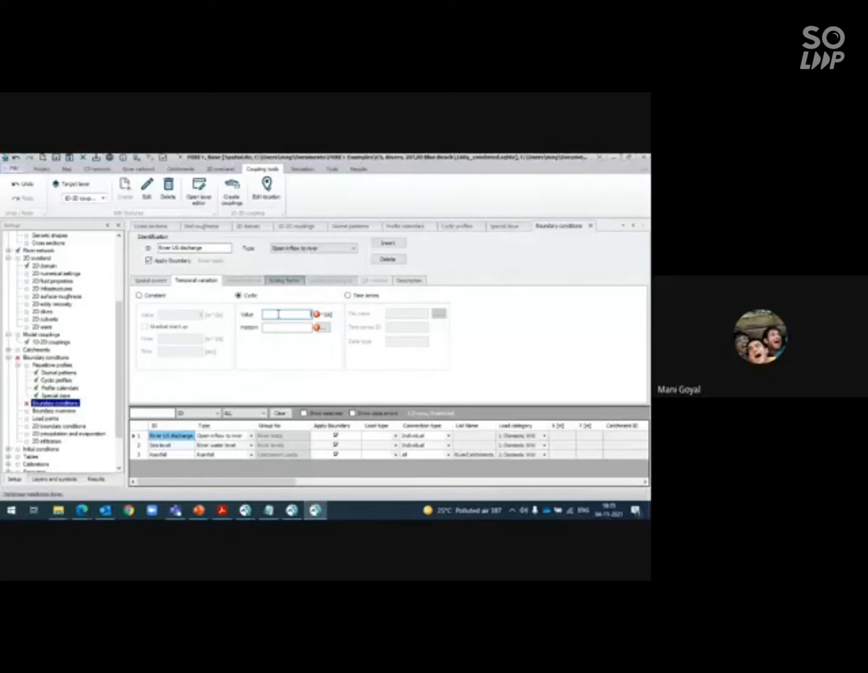
click(328, 329)
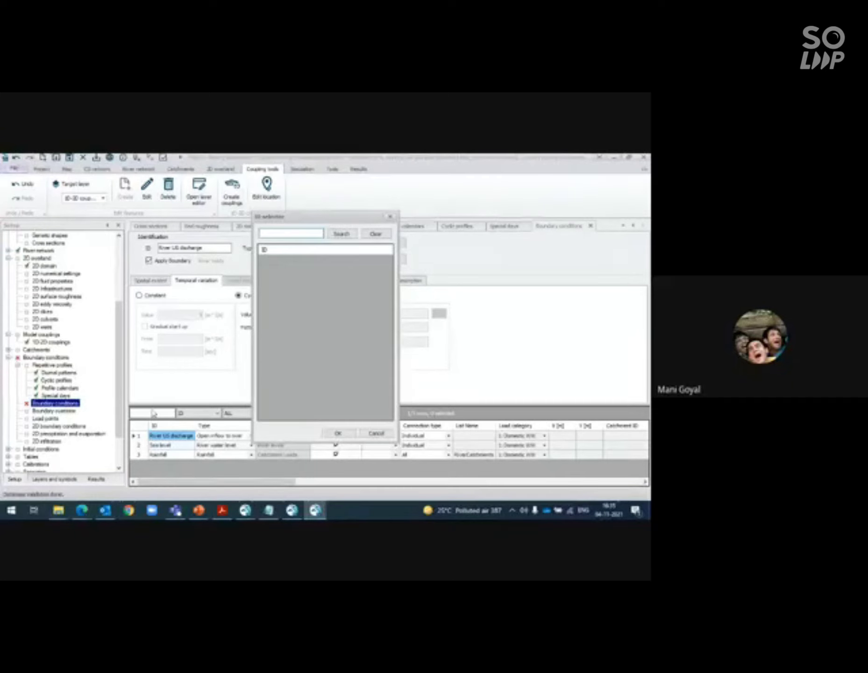
click(377, 434)
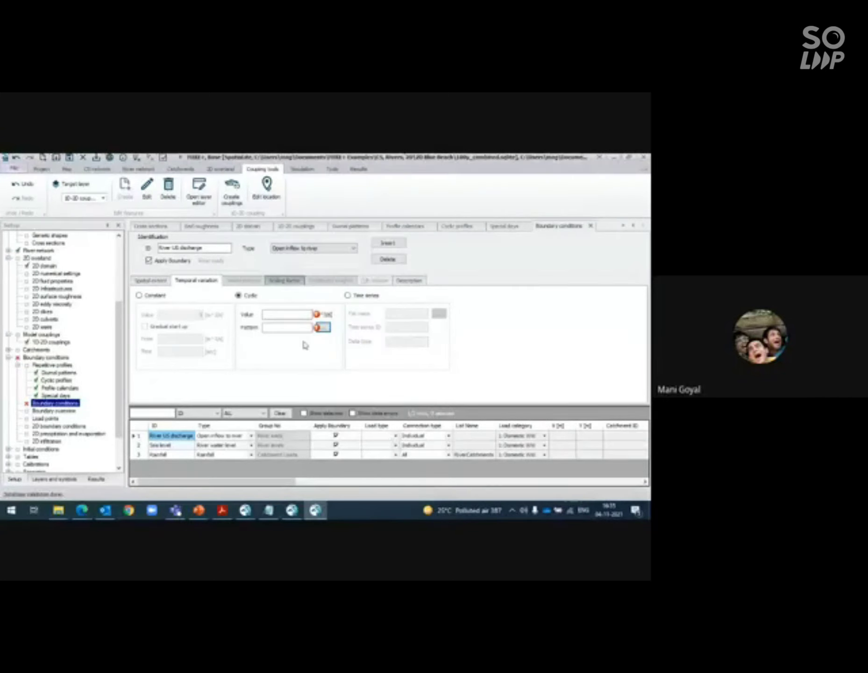
click(139, 295)
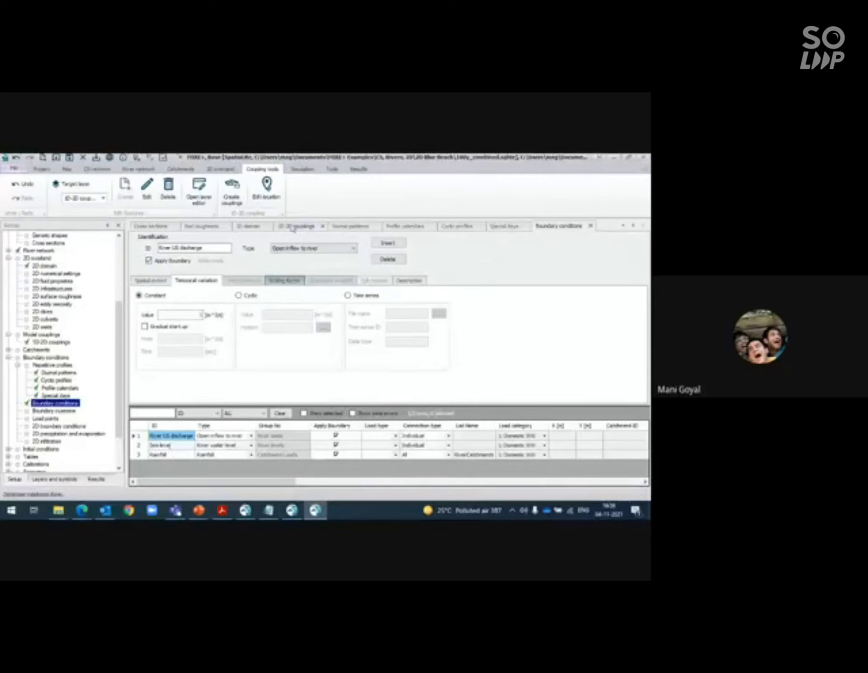
Show the model on the map and view the 2D boundary conditions and 2D precipitation and evaporation pages.
click(624, 226)
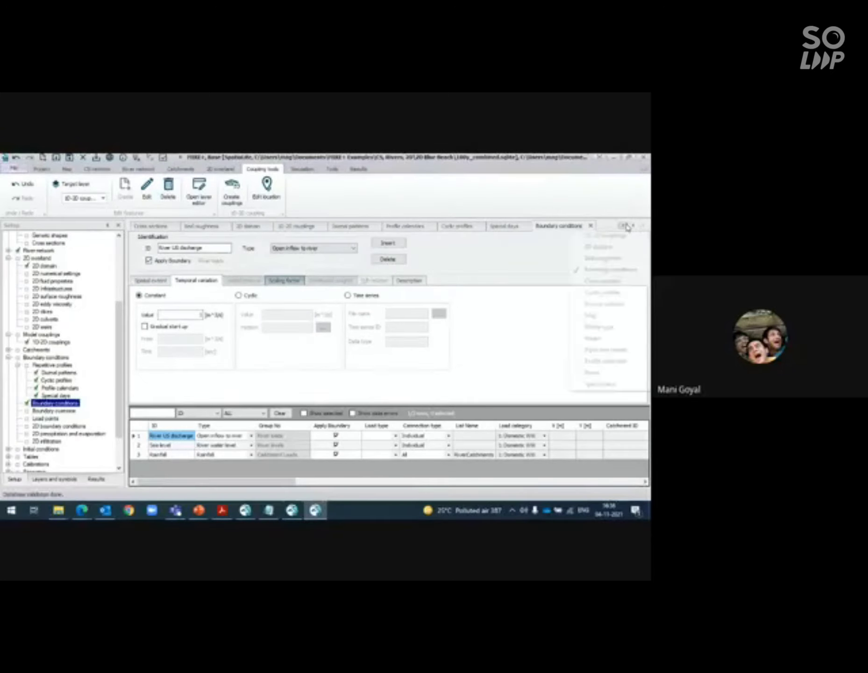
click(602, 315)
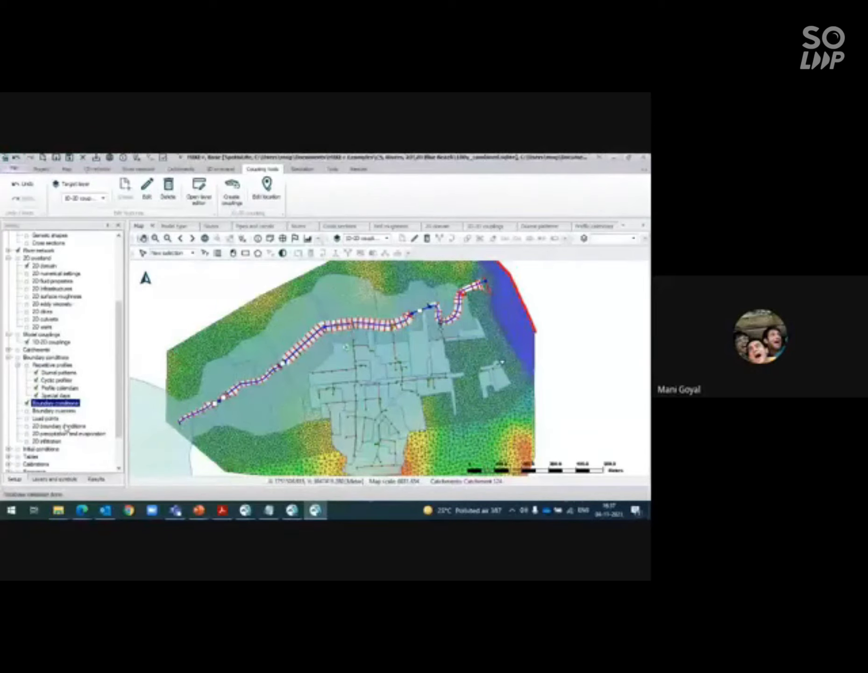
double_click(65, 426)
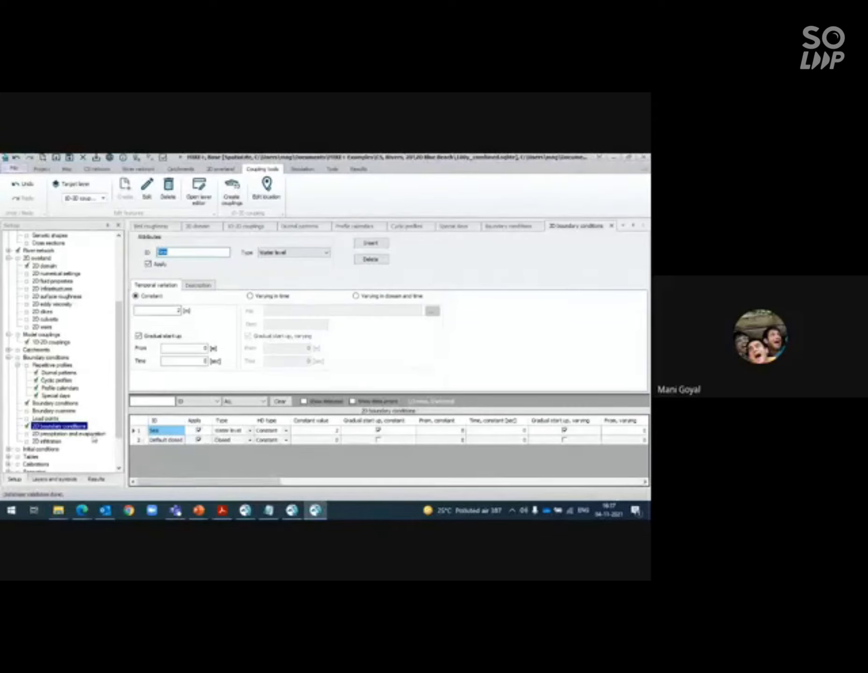
click(93, 435)
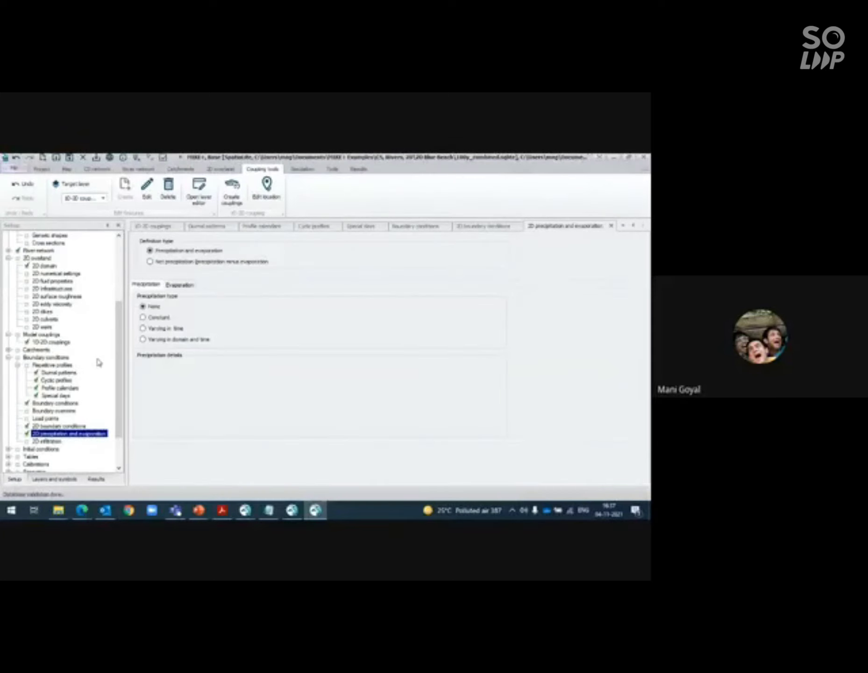
Show the initial conditions page with its default level and discharge settings.
scroll(84, 420, down, 2)
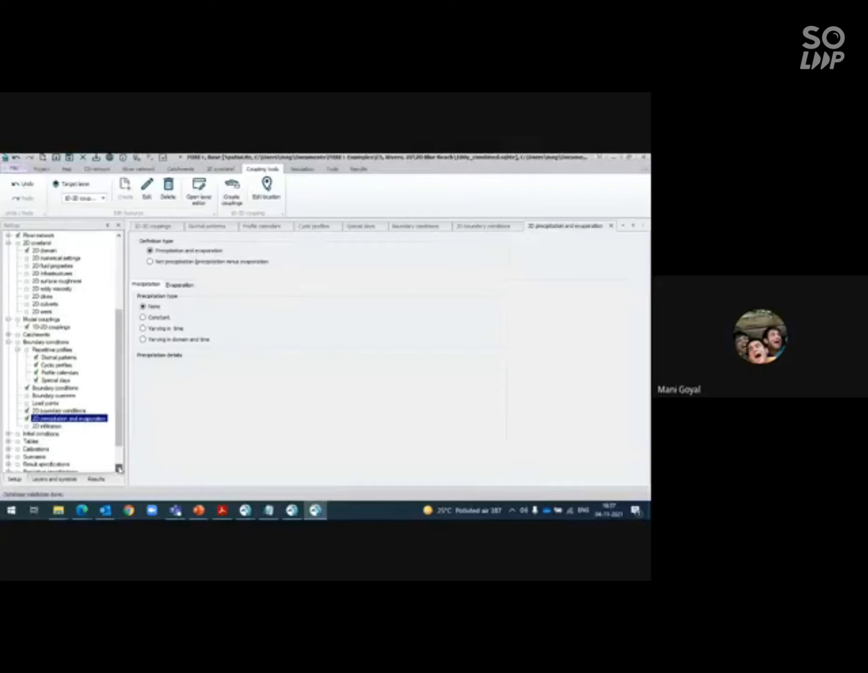
click(43, 403)
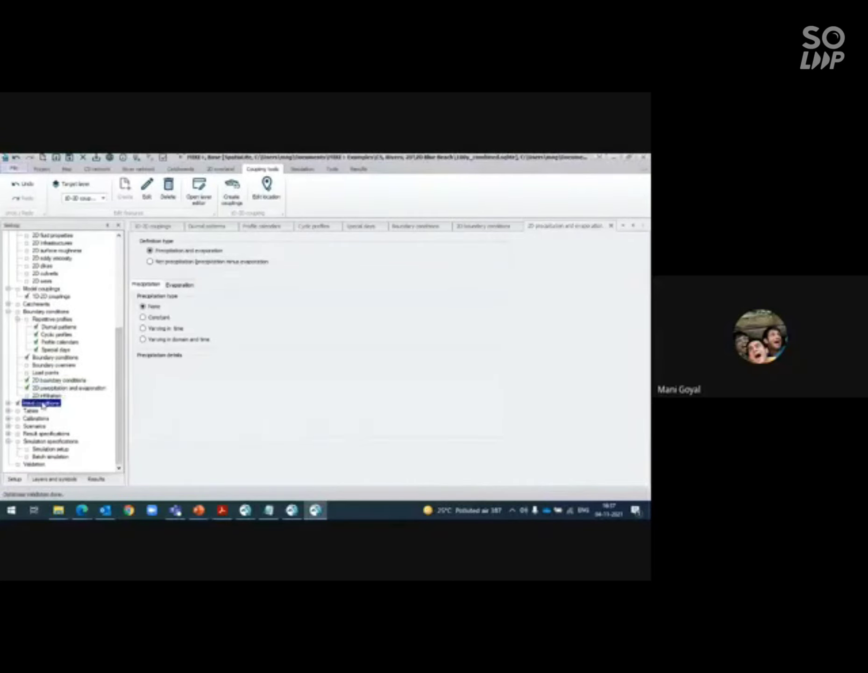
click(9, 403)
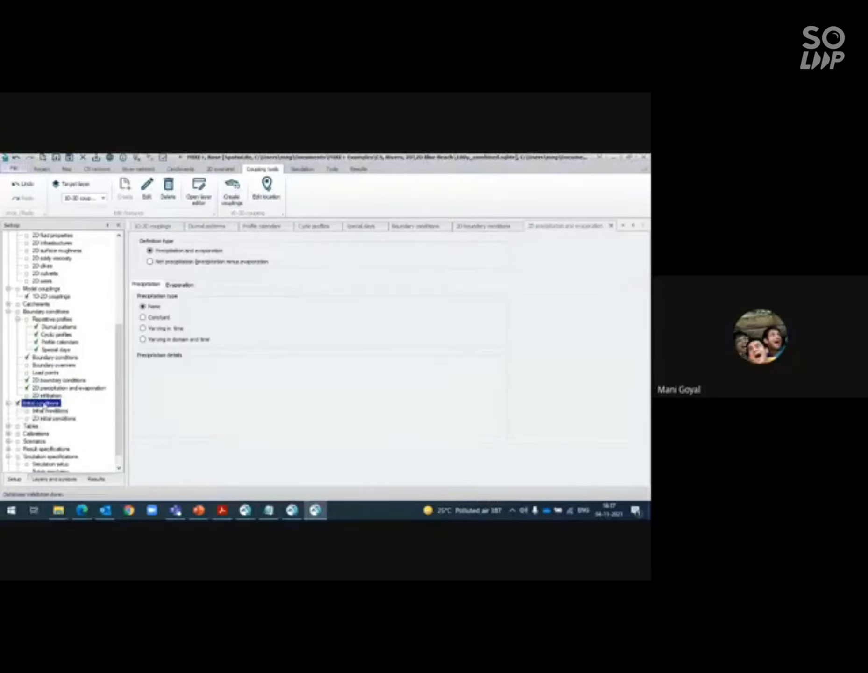
click(49, 410)
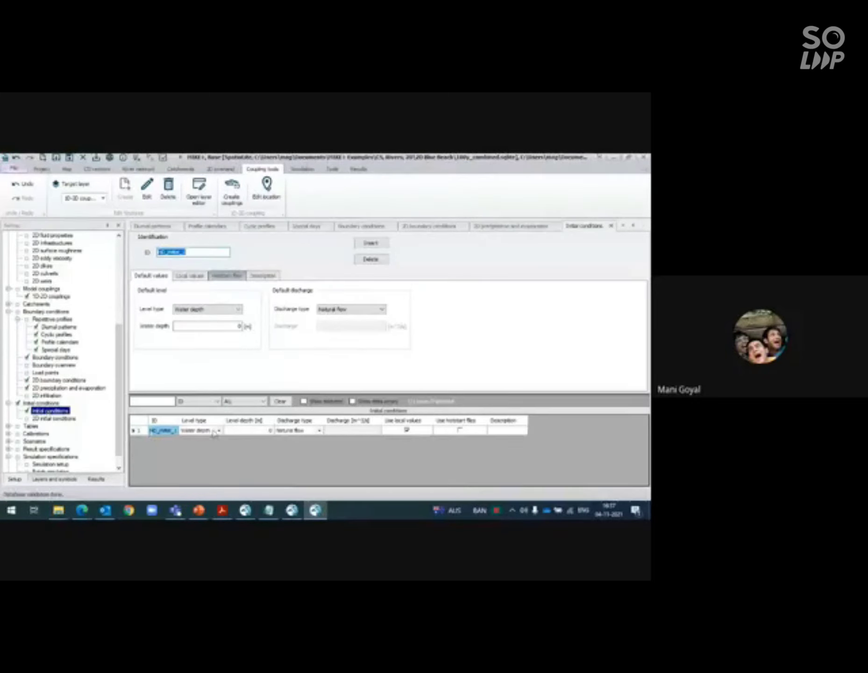
Show the 2D initial conditions page and the result files page of the result specifications.
click(63, 420)
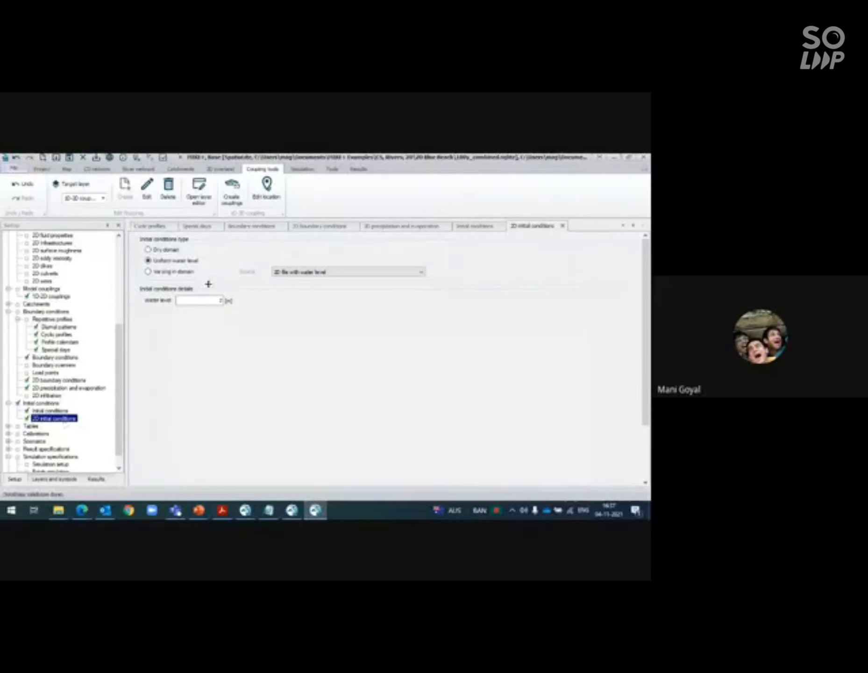
scroll(120, 467, down, 1)
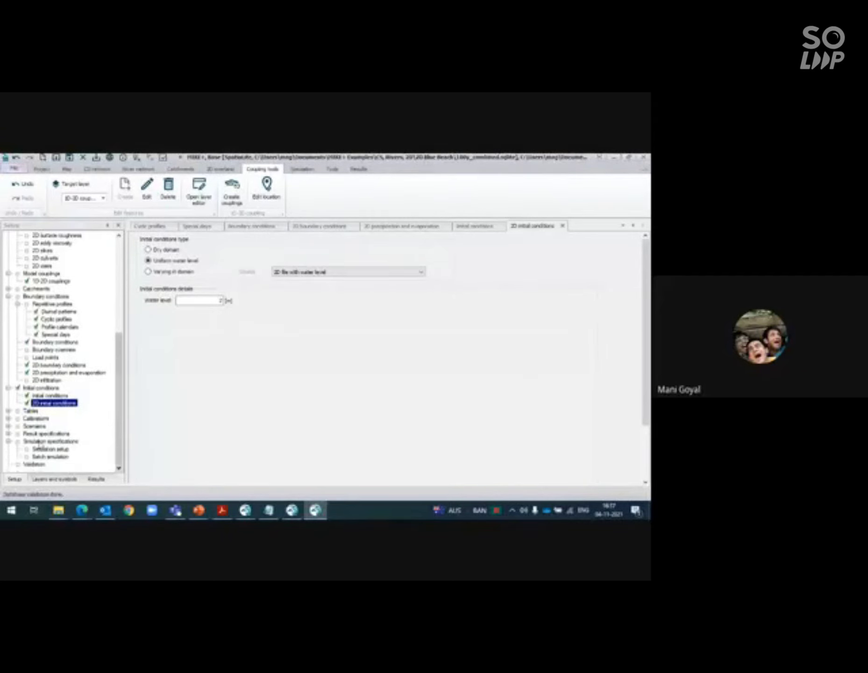
click(8, 433)
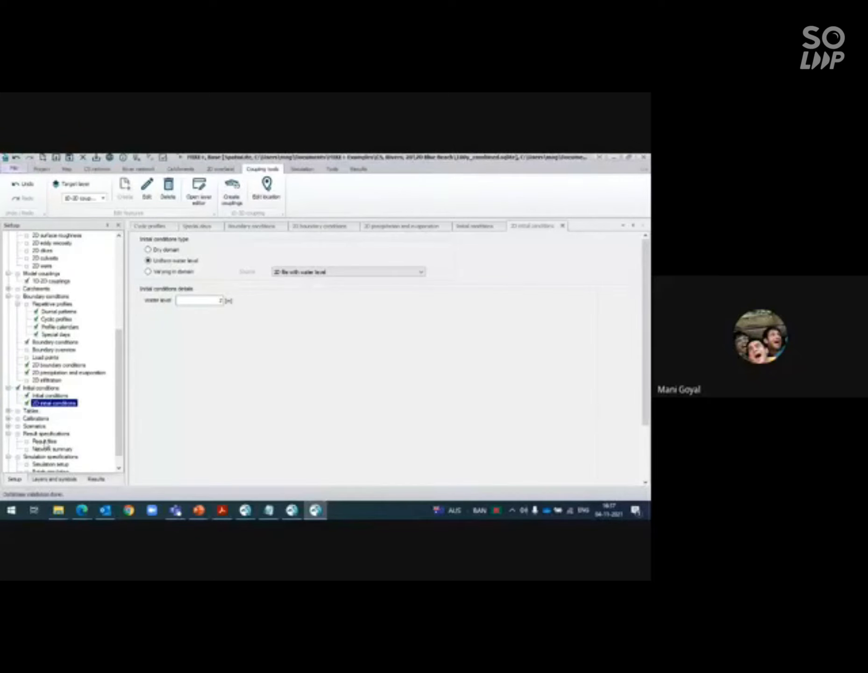
click(43, 441)
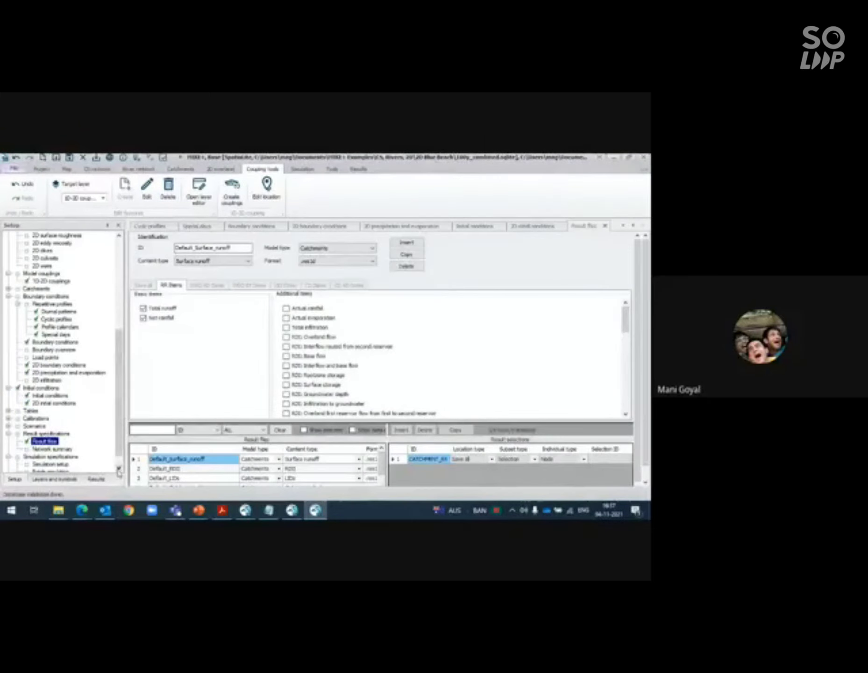
Open the simulation setup and show its general settings, catchment time steps and HD settings.
click(119, 469)
click(119, 469)
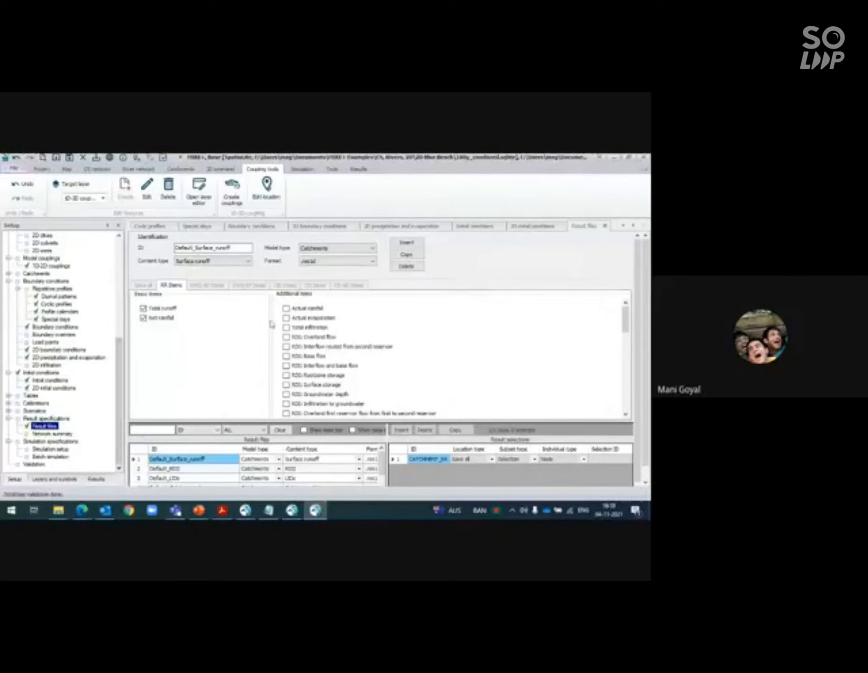
click(48, 450)
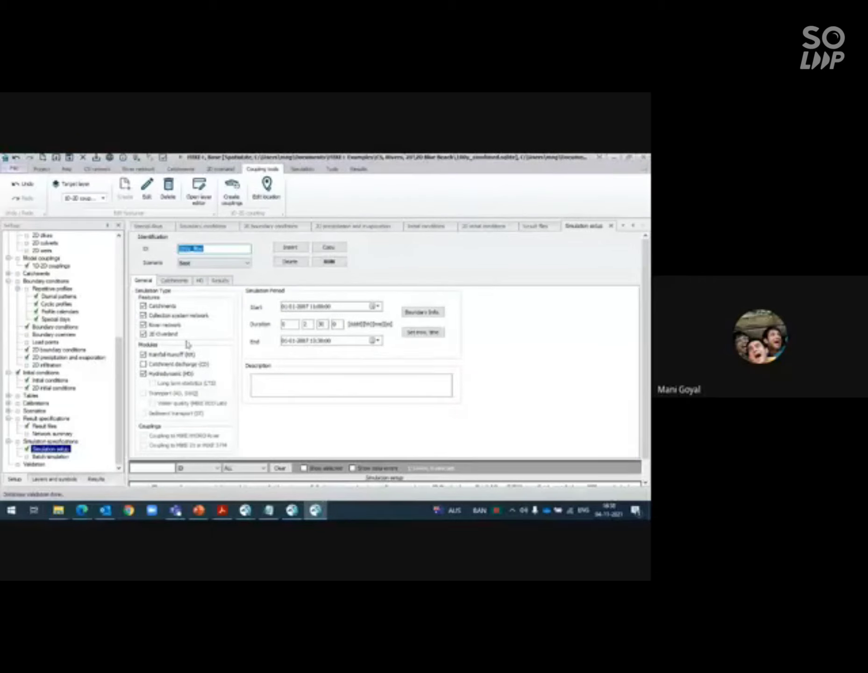
click(181, 283)
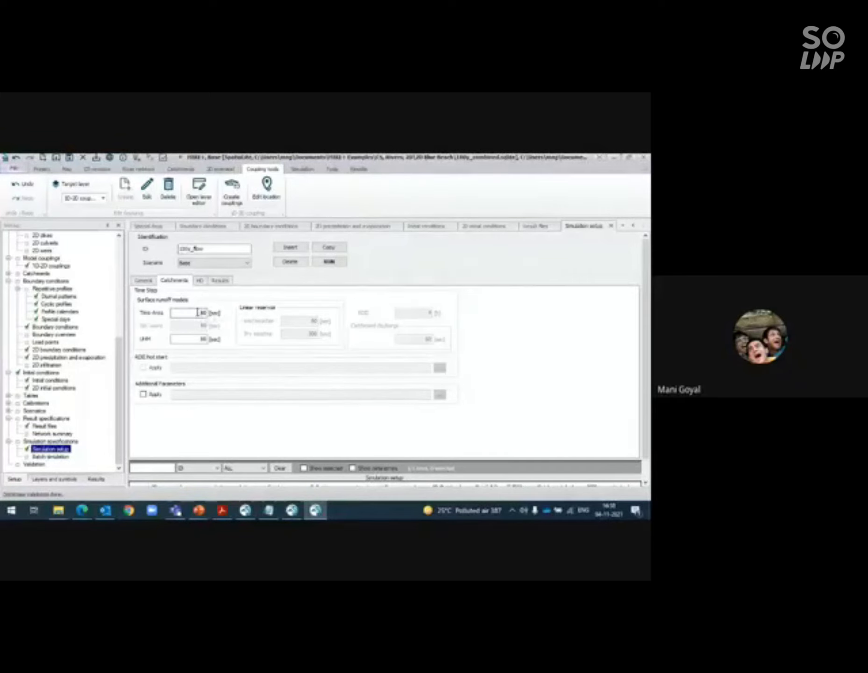
click(200, 280)
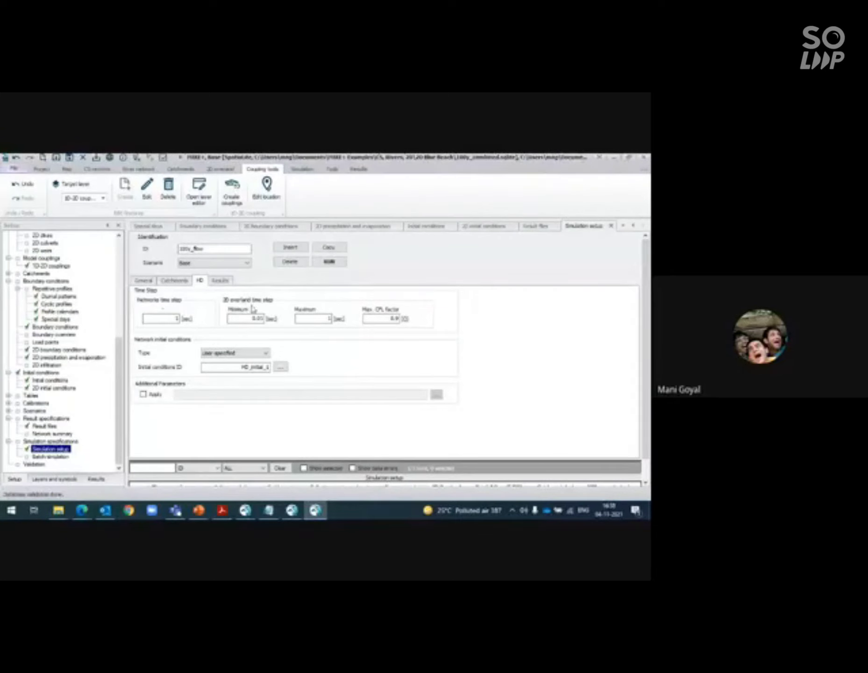
Review the simulation's result output settings and its HD network initial conditions, and show where result files are loaded into the project.
click(221, 282)
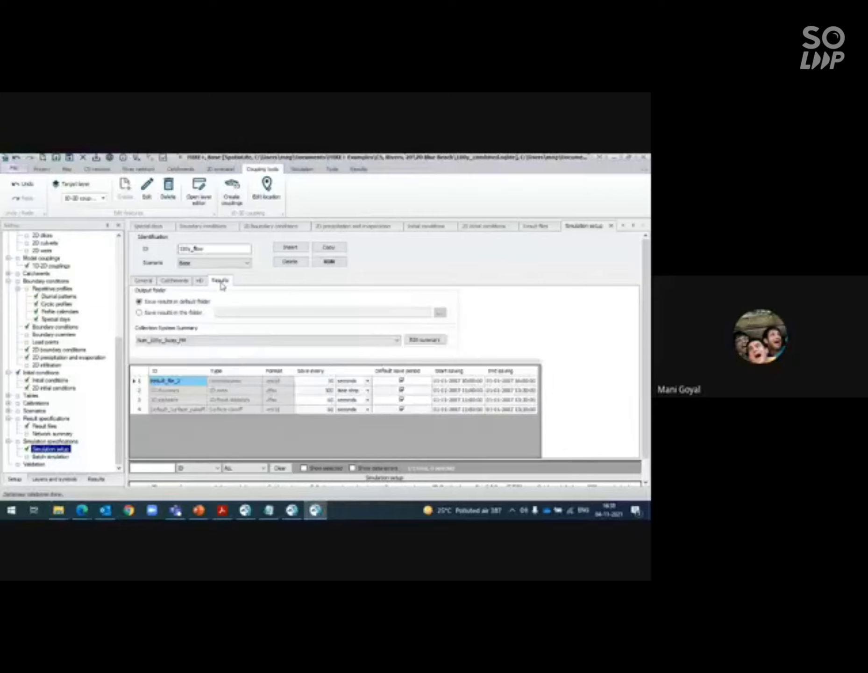
click(203, 283)
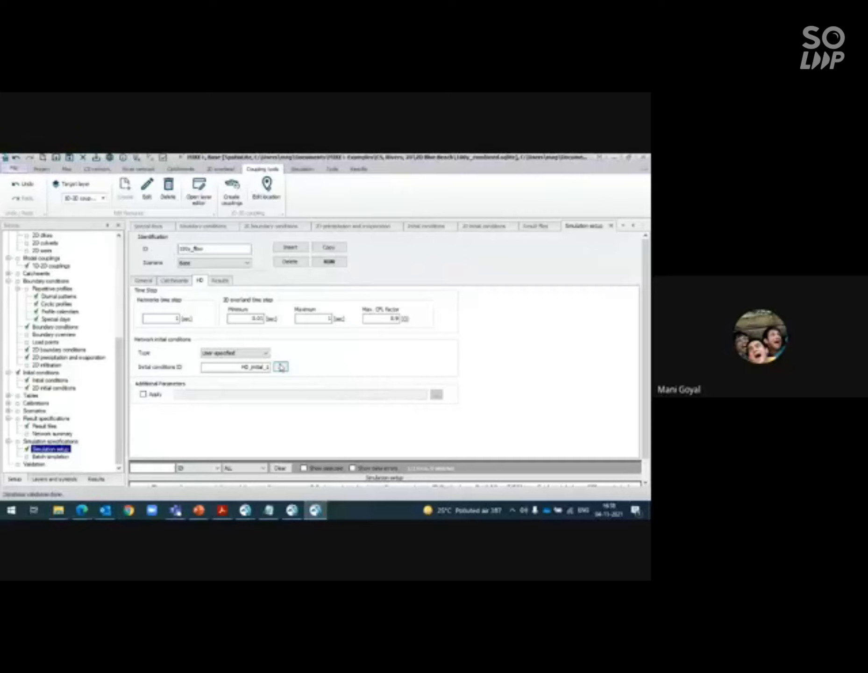
click(222, 280)
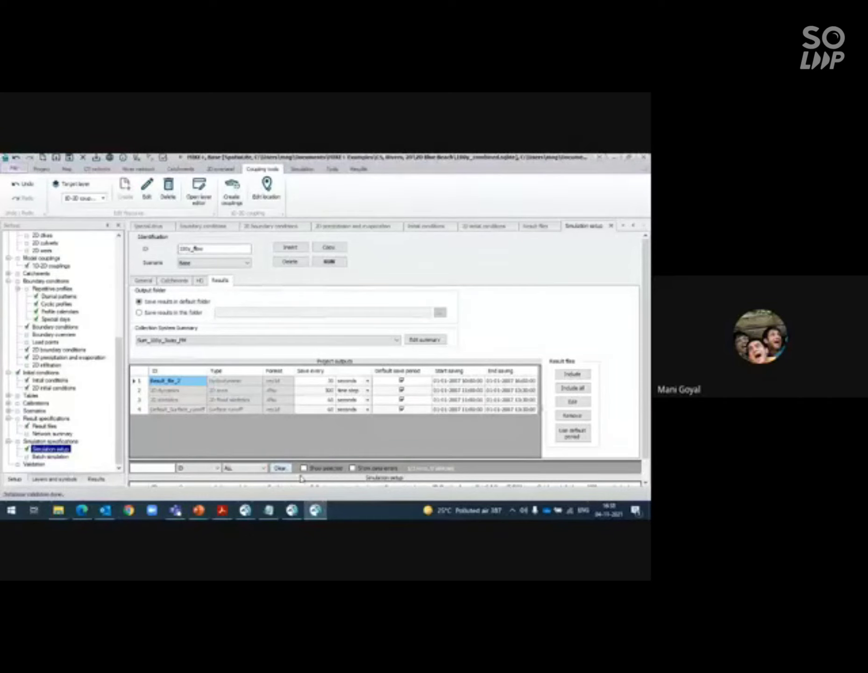
click(93, 483)
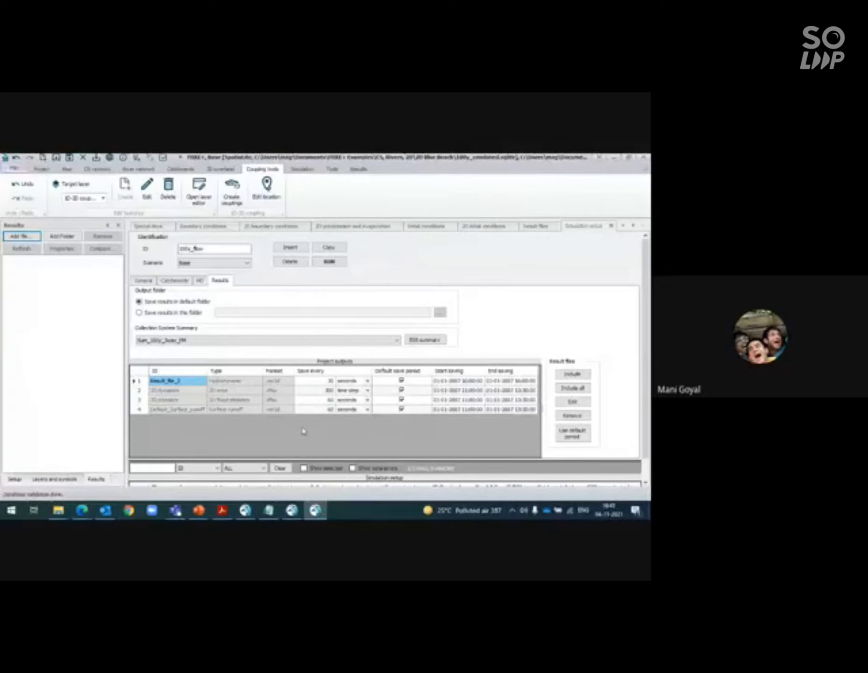
Switch to the Google Meet call in the browser and stop presenting the screen.
click(81, 511)
click(60, 474)
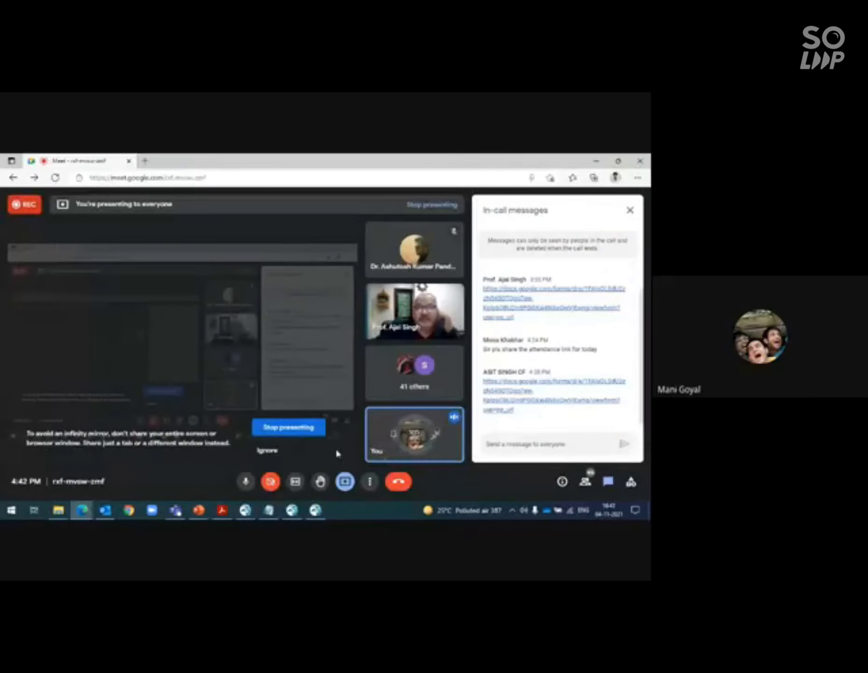
click(295, 436)
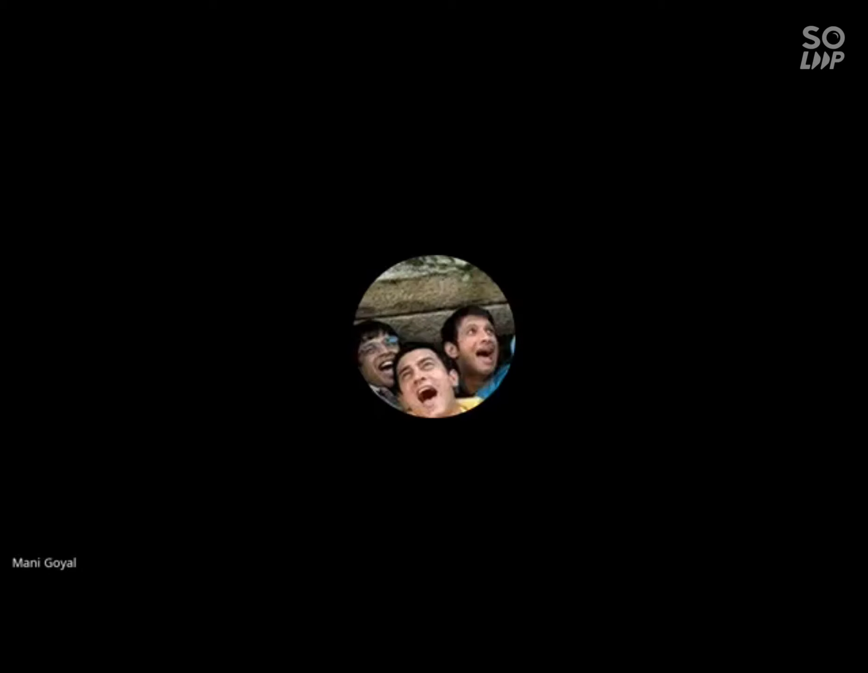